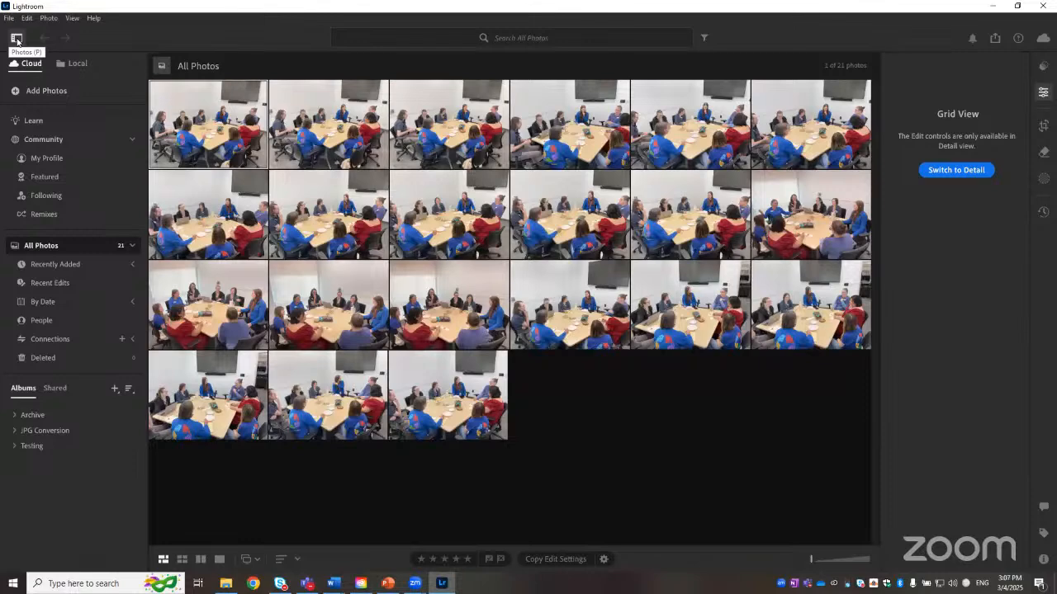
left_click(17, 40)
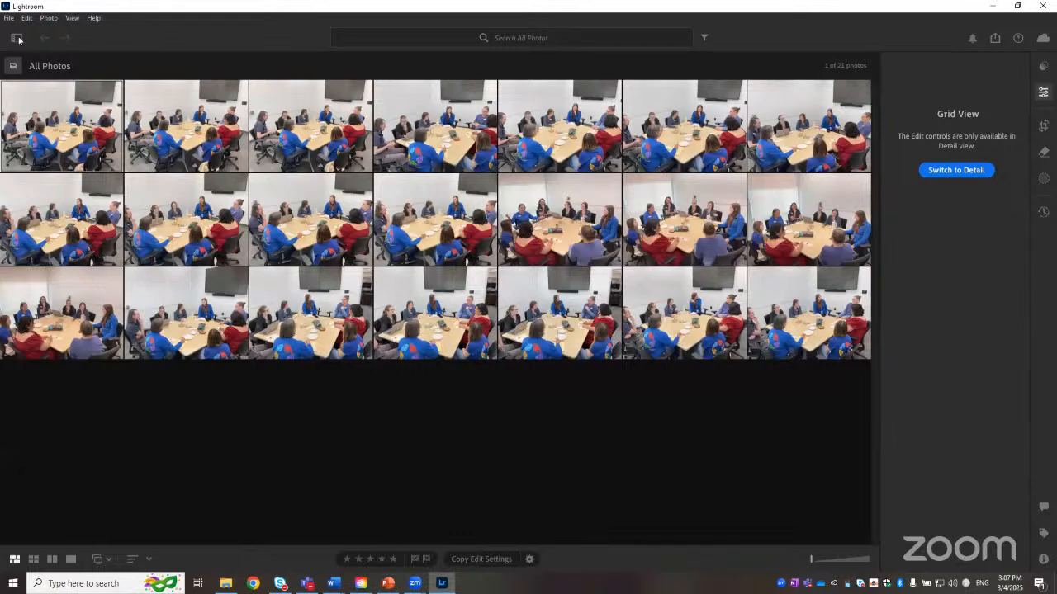
left_click(17, 39)
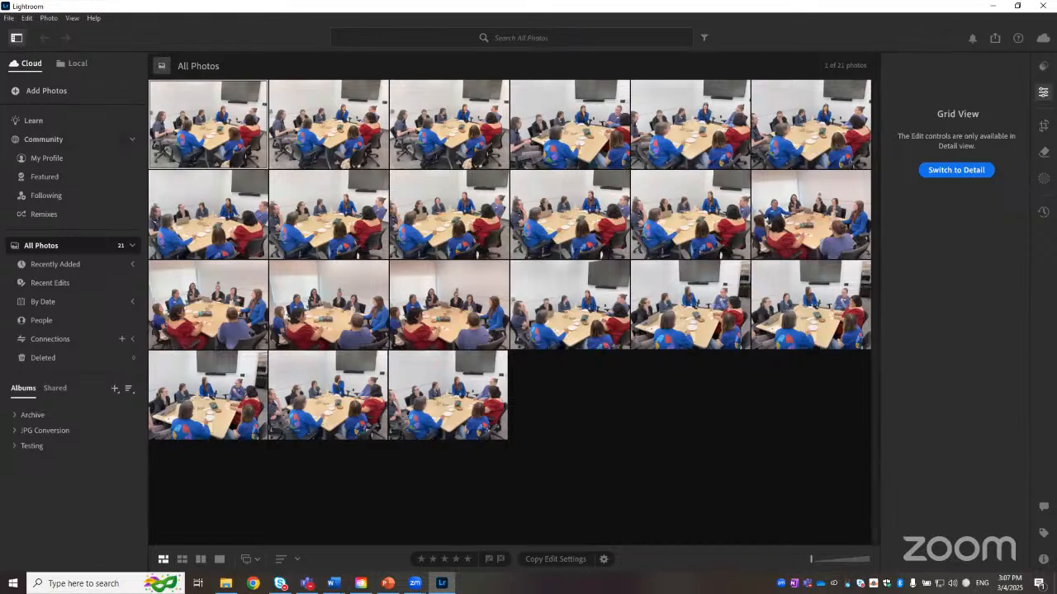
Step: Start adding photos and browse to the Desktop > Class > Lightroom > Exercise Files folder
left_click(46, 90)
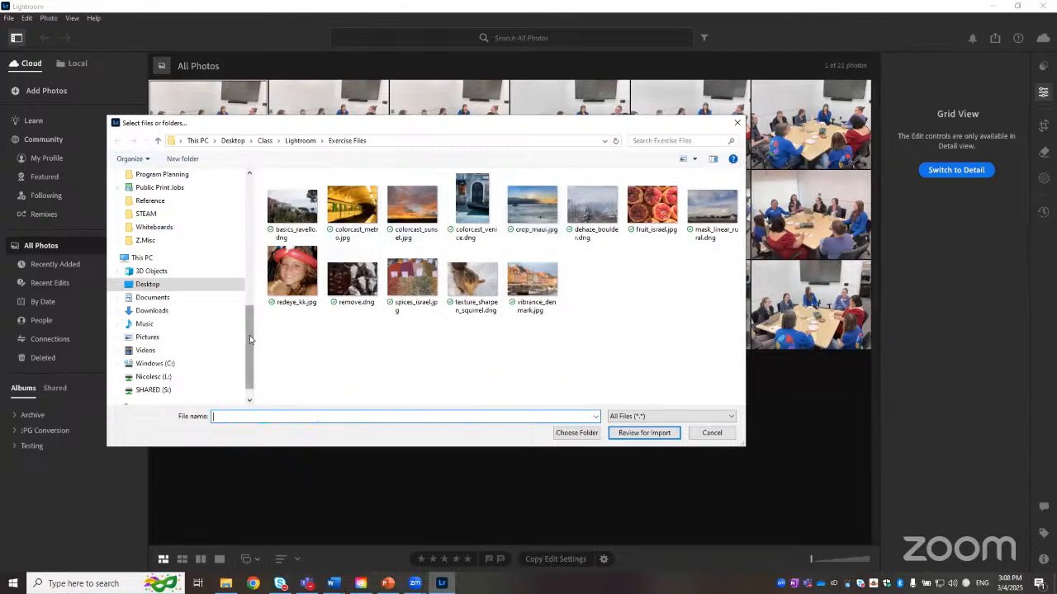
left_click(164, 309)
left_click(161, 272)
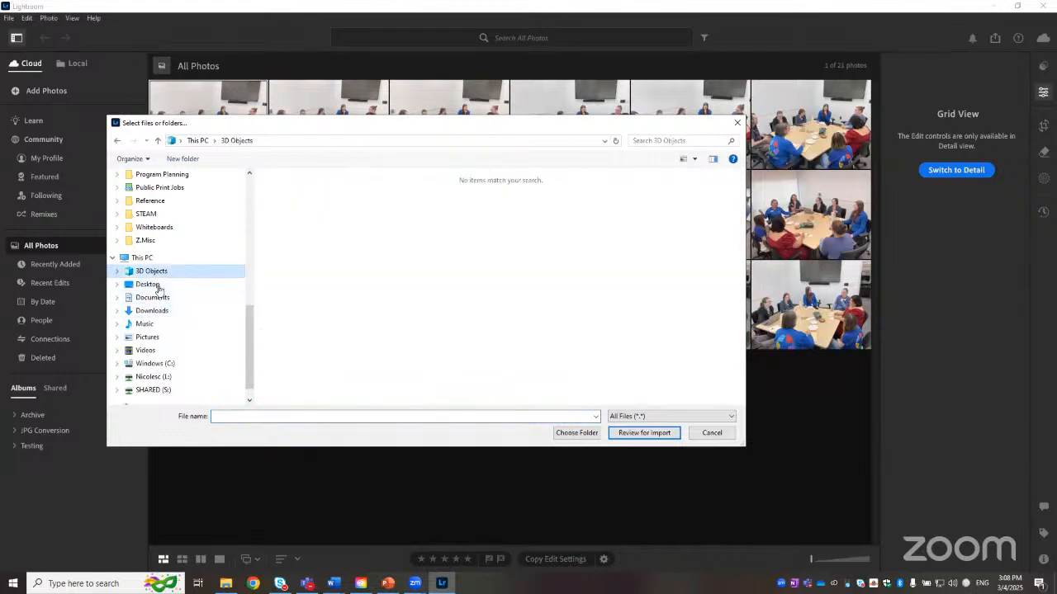
left_click(159, 286)
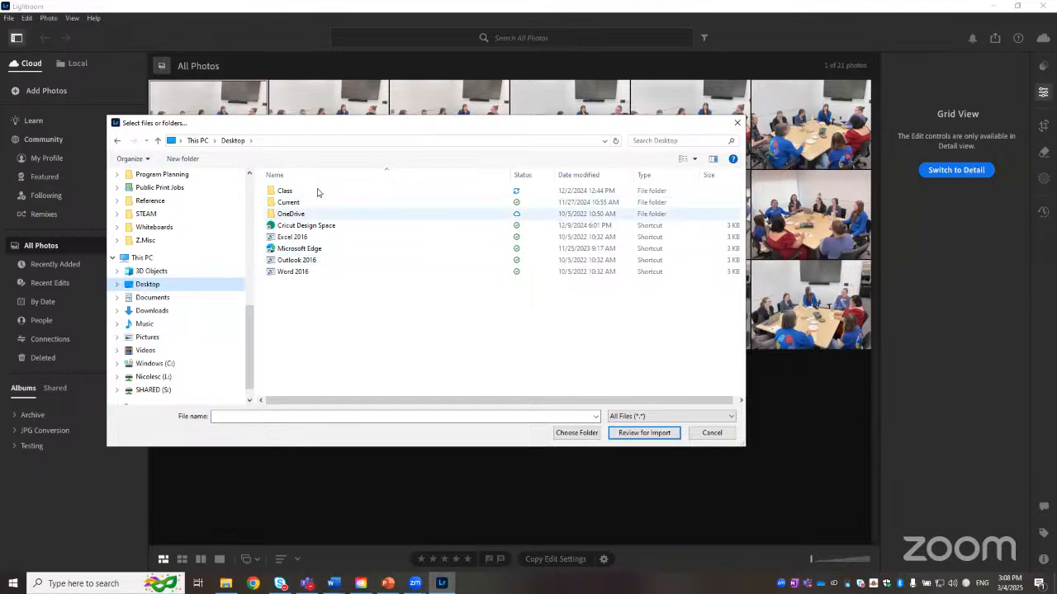
double_click(289, 192)
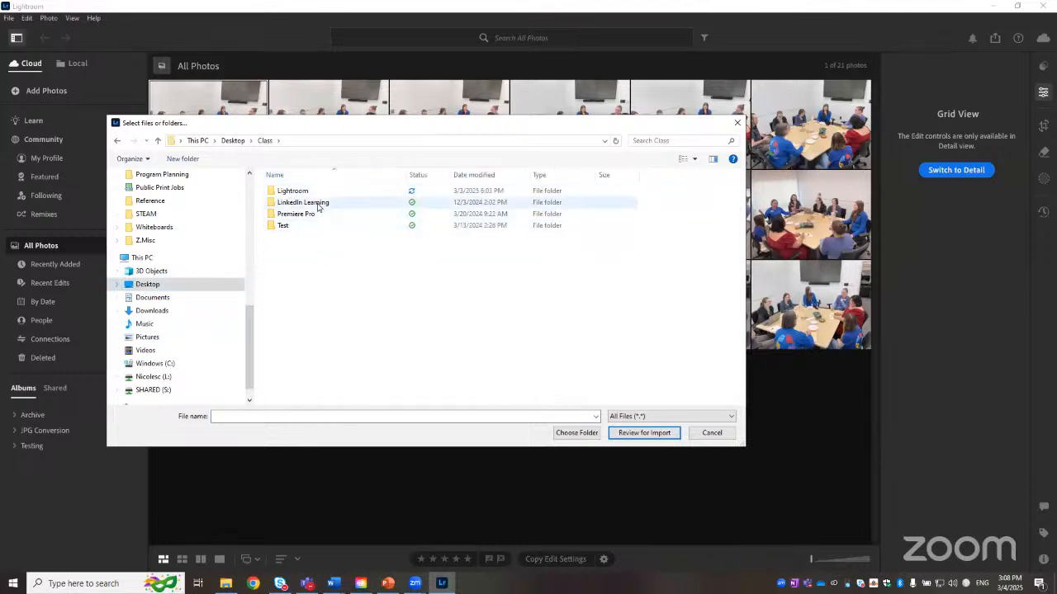
double_click(318, 194)
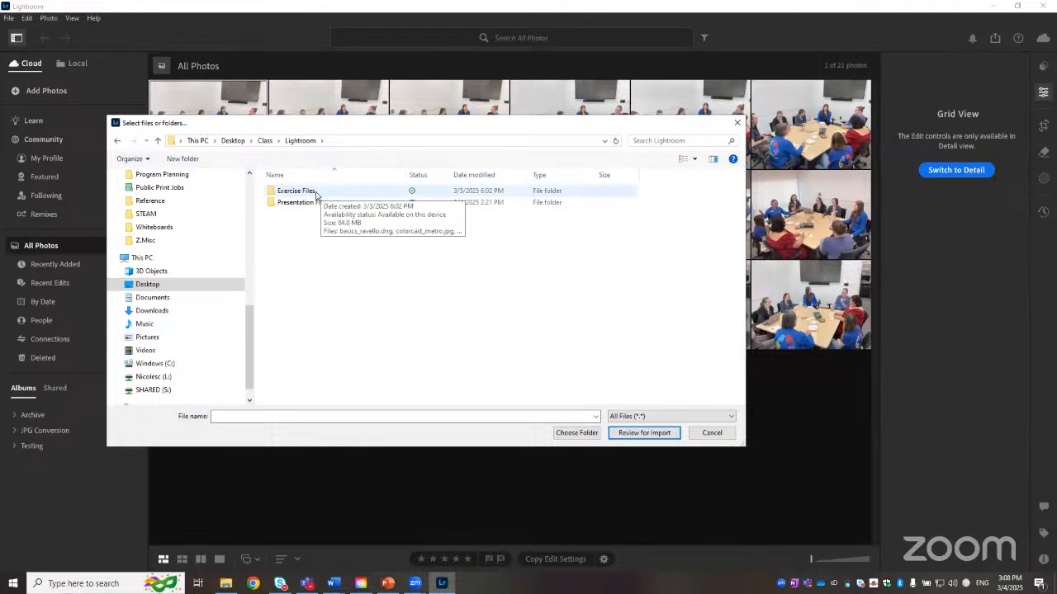
left_click(316, 195)
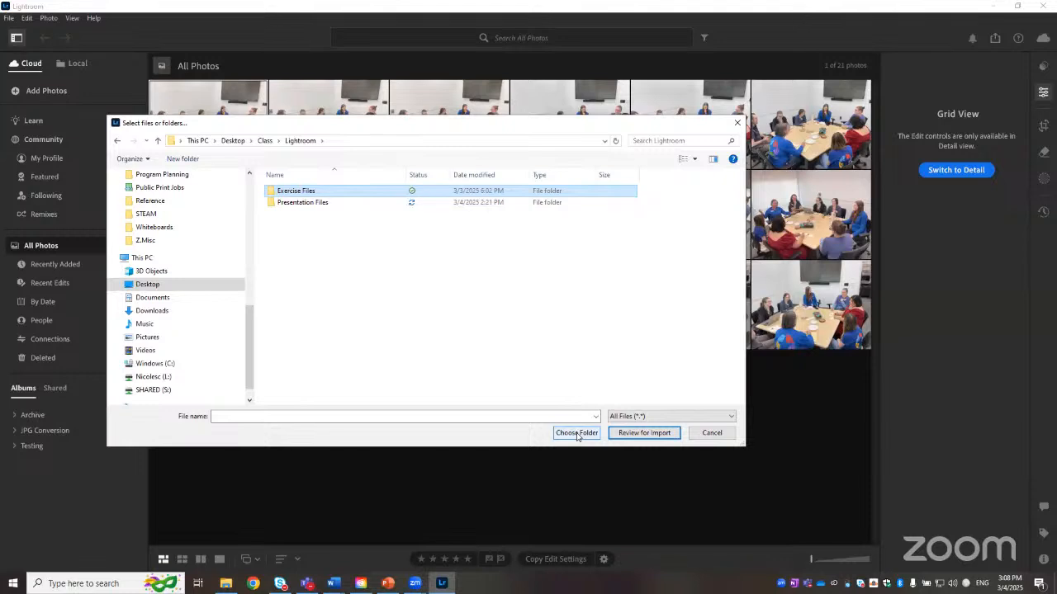
double_click(312, 196)
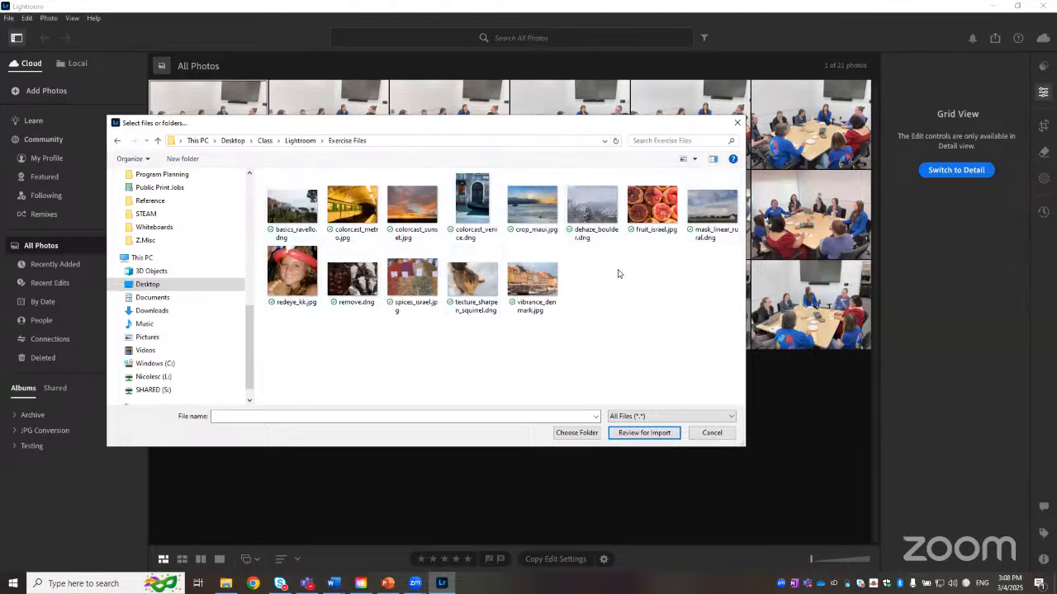
Step: Select all thirteen images in the Exercise Files folder and send them for import review
left_click(300, 216)
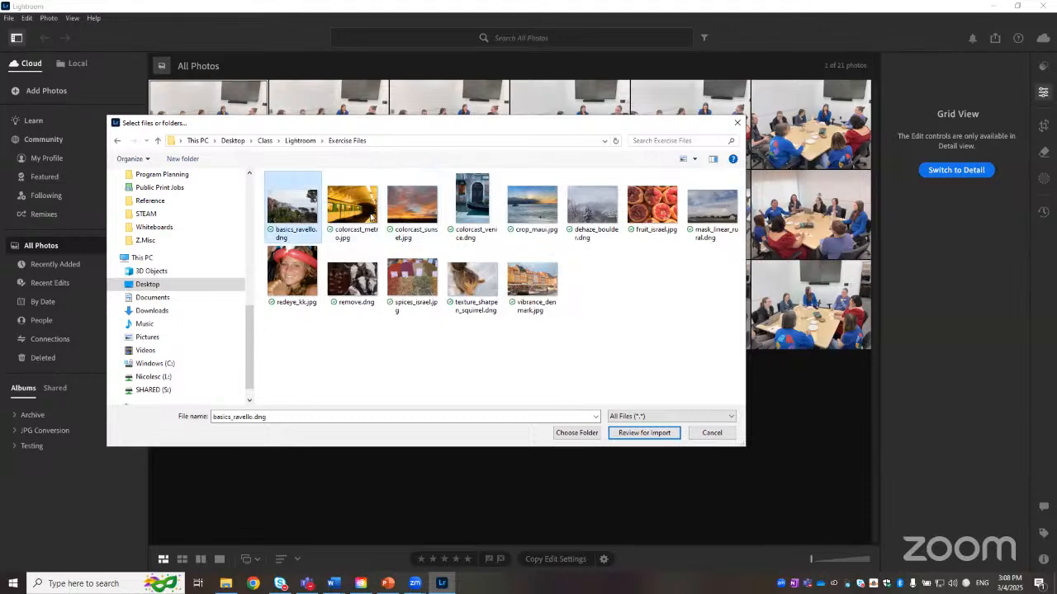
left_click(413, 211, "ctrl")
left_click(537, 221, "ctrl")
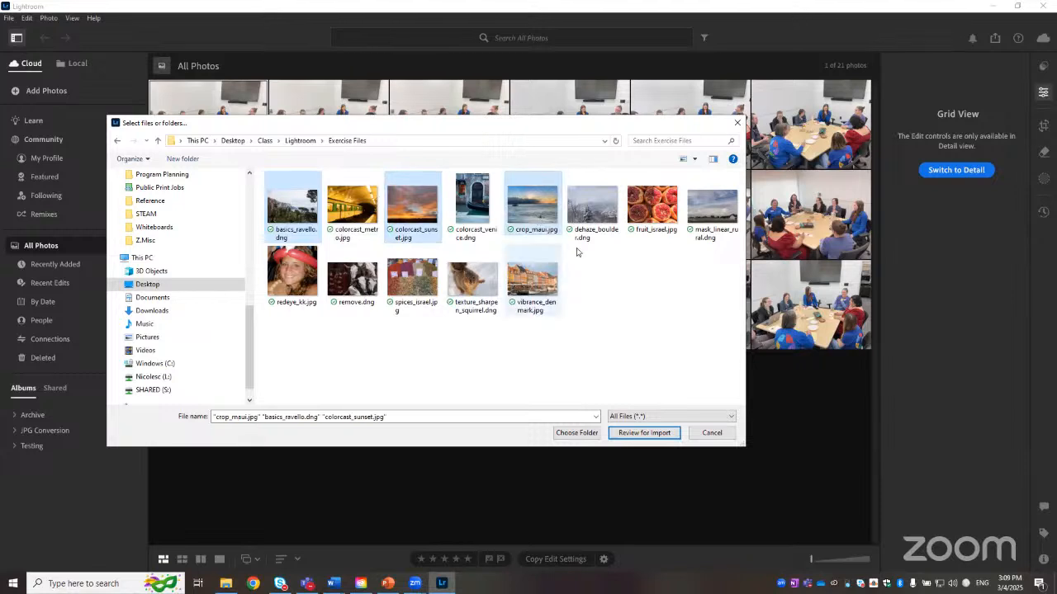
left_click(674, 217, "ctrl")
left_click(722, 235, "ctrl")
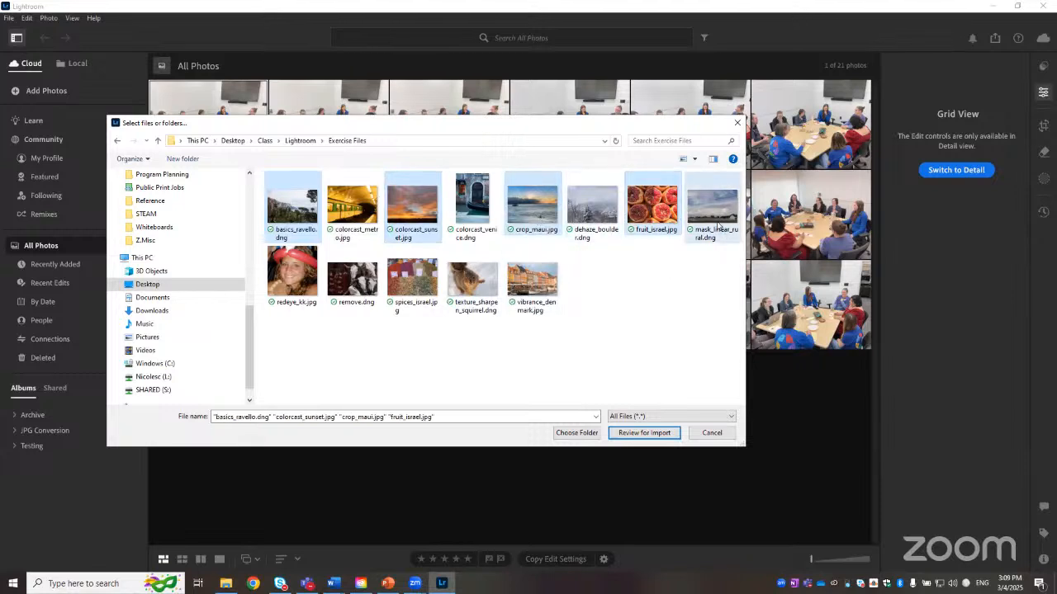
left_click(532, 285, "ctrl")
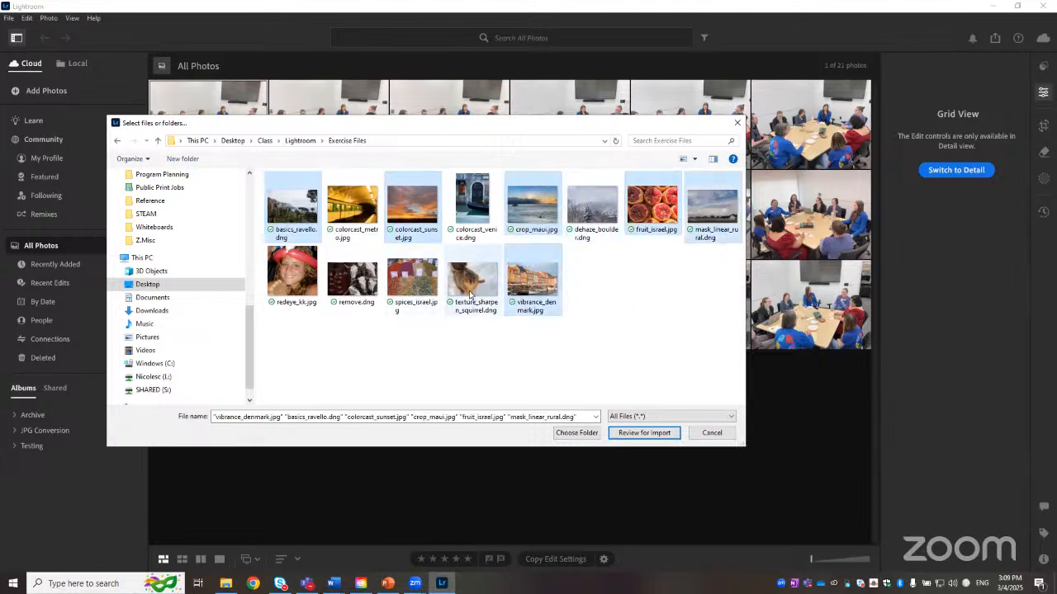
left_click(473, 304, "ctrl")
left_click(522, 347)
left_click(548, 295)
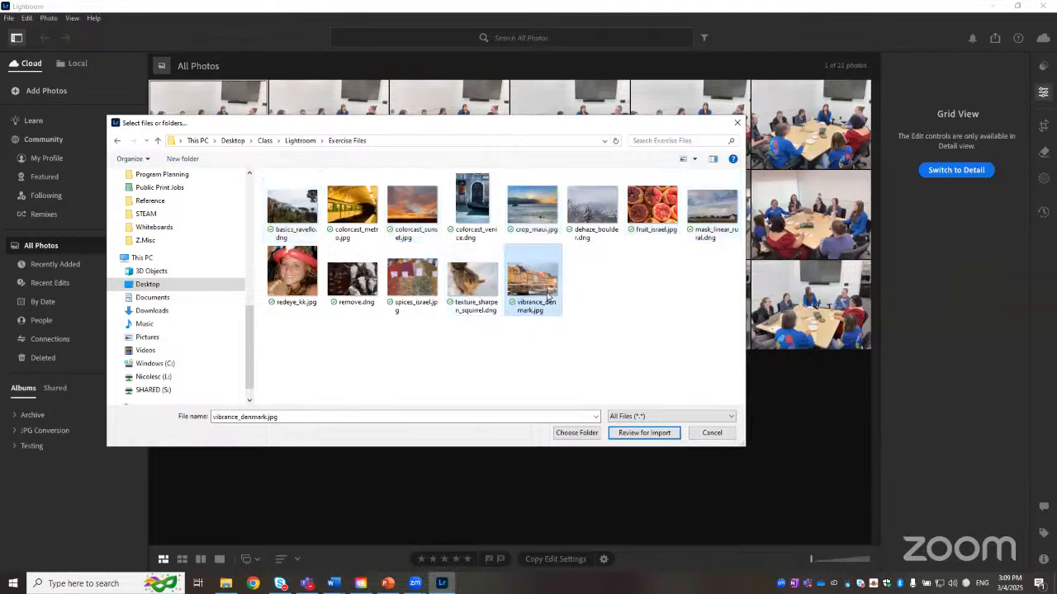
left_click(289, 212, "shift")
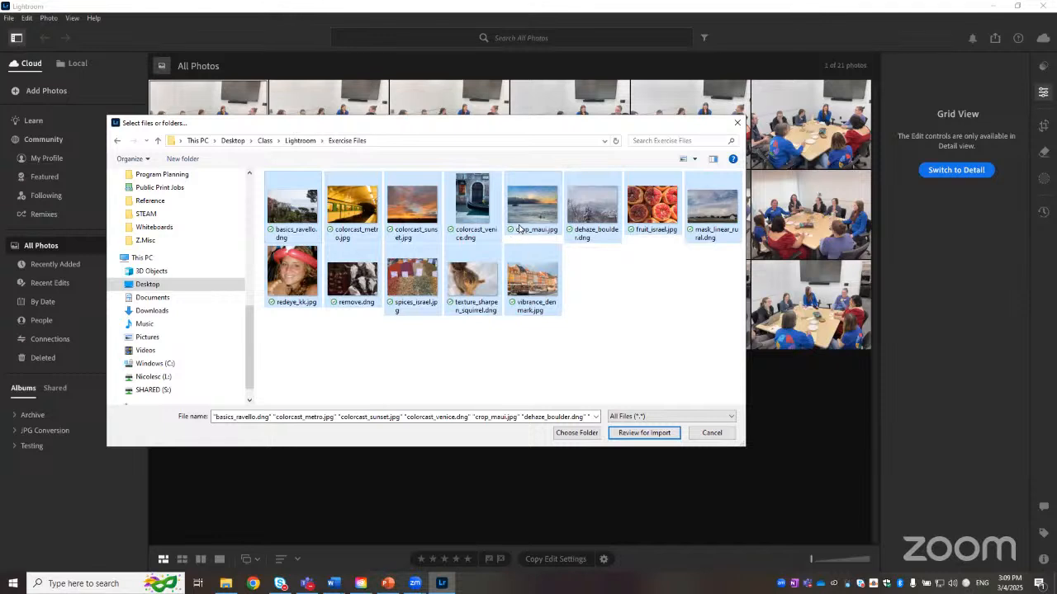
left_click(656, 434)
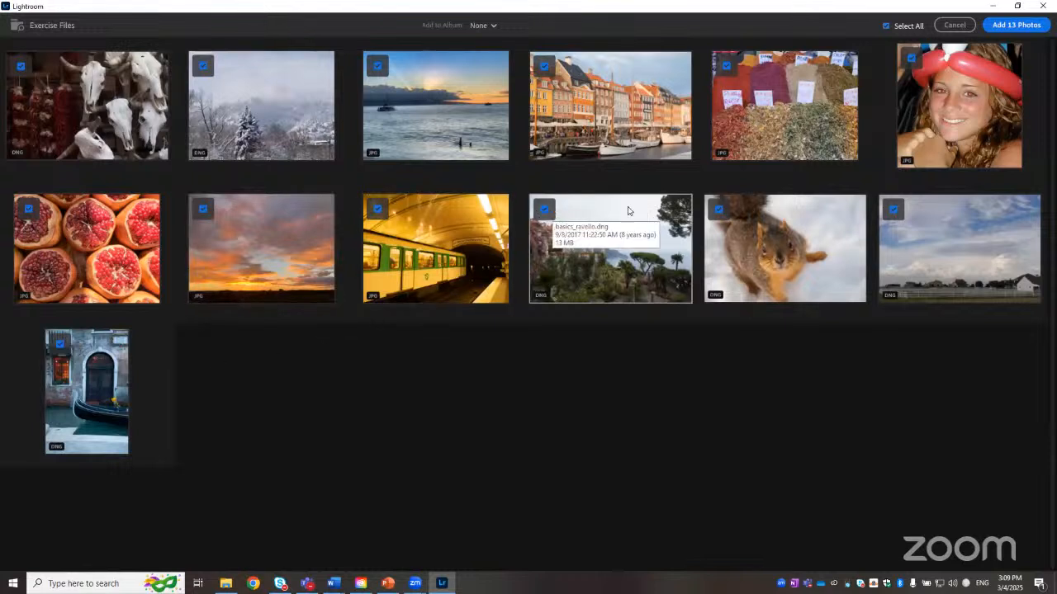
left_click(545, 66)
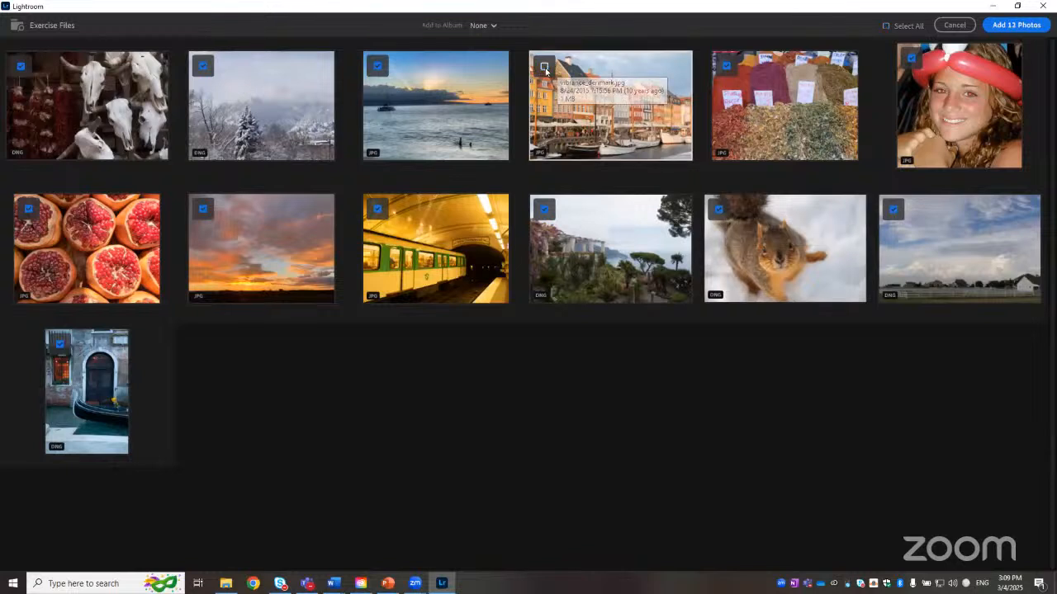
left_click(544, 66)
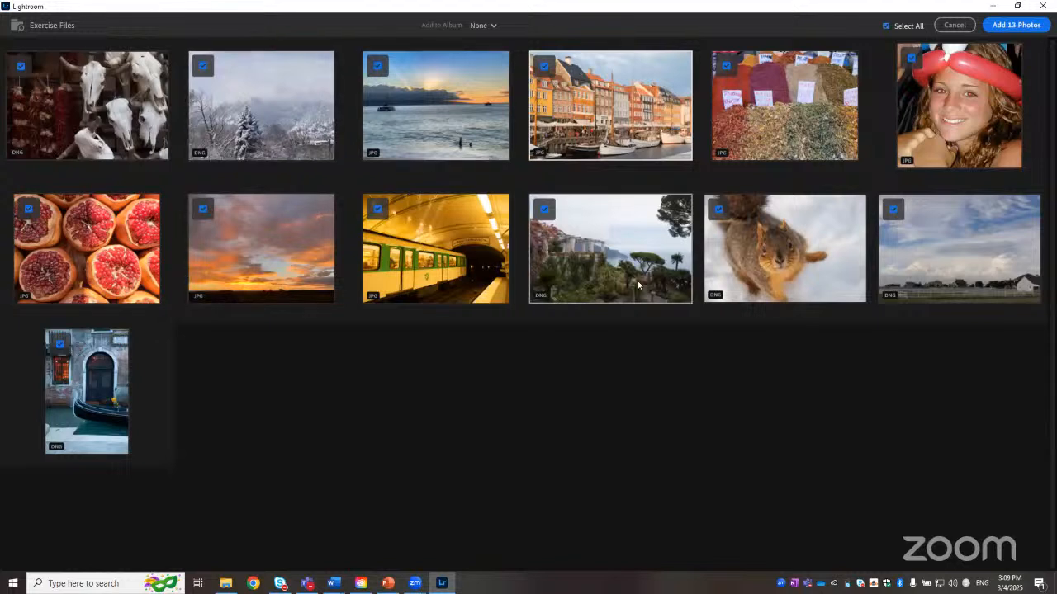
left_click(545, 67)
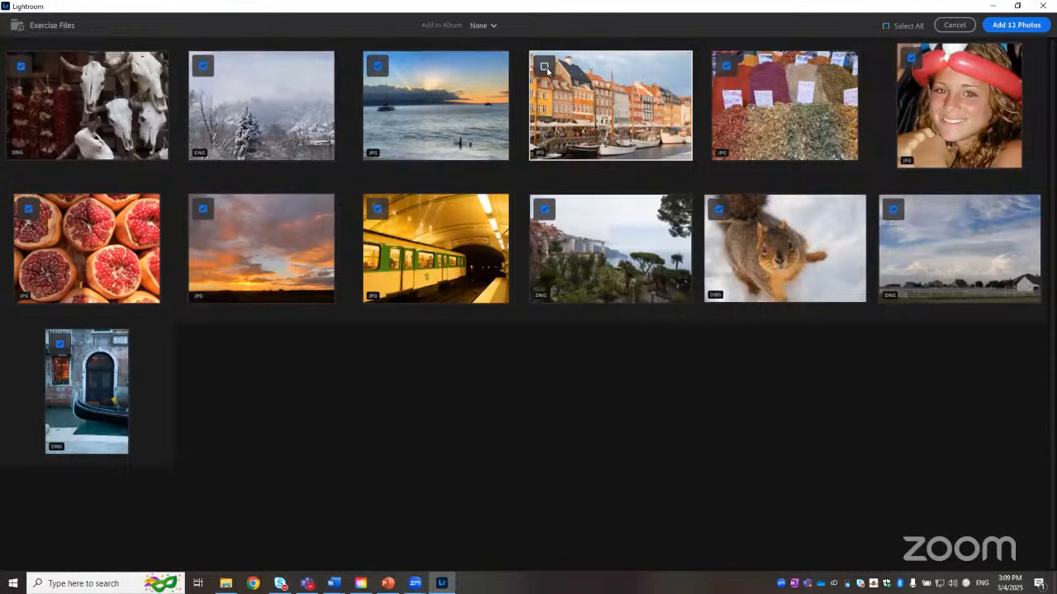
left_click(378, 66)
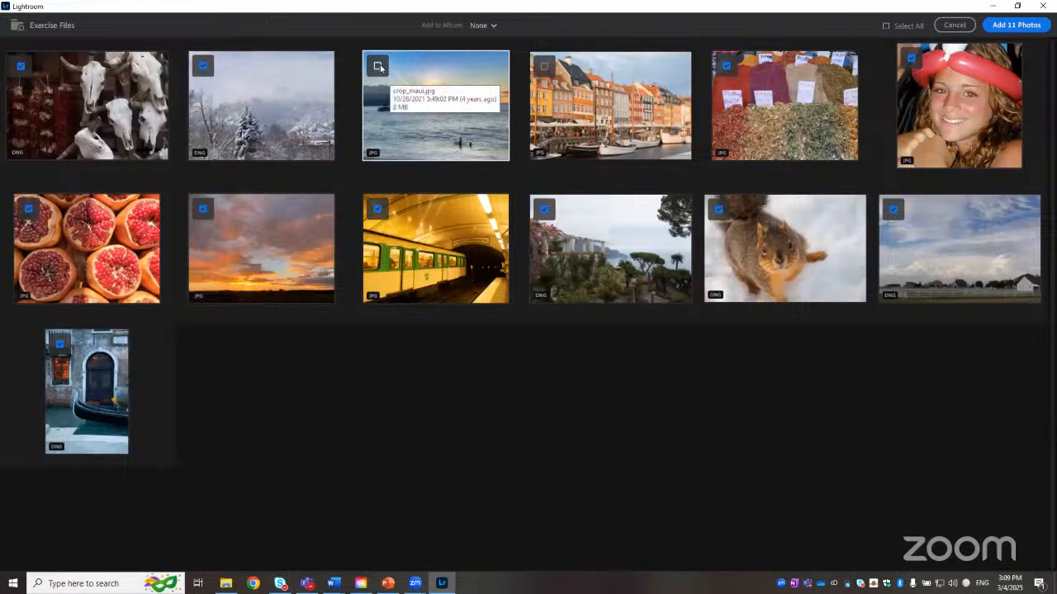
left_click(378, 66)
left_click(544, 66)
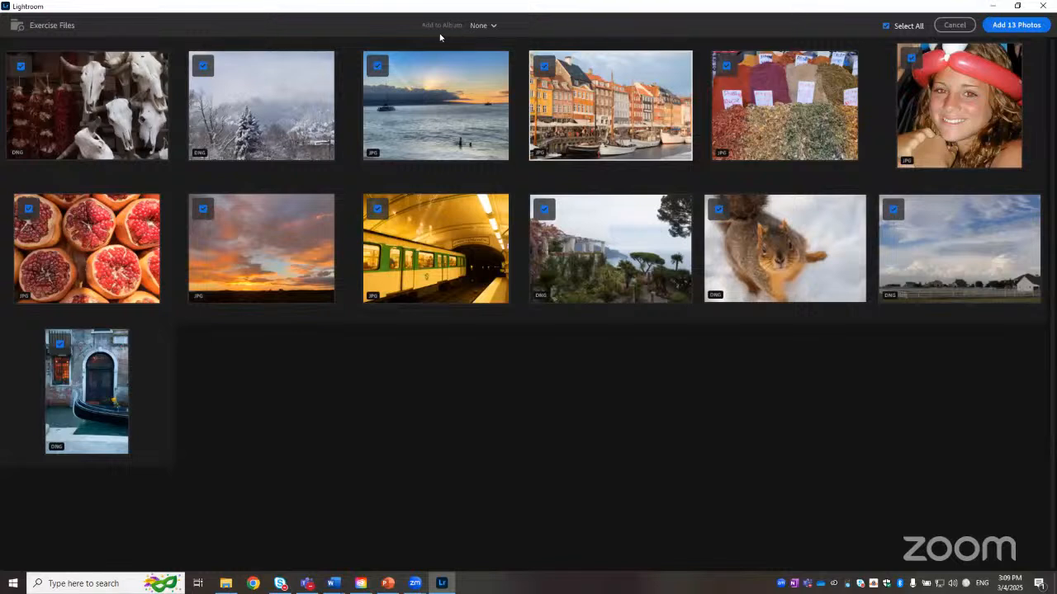
Step: Keep the album destination set to None and add all 13 photos
left_click(492, 27)
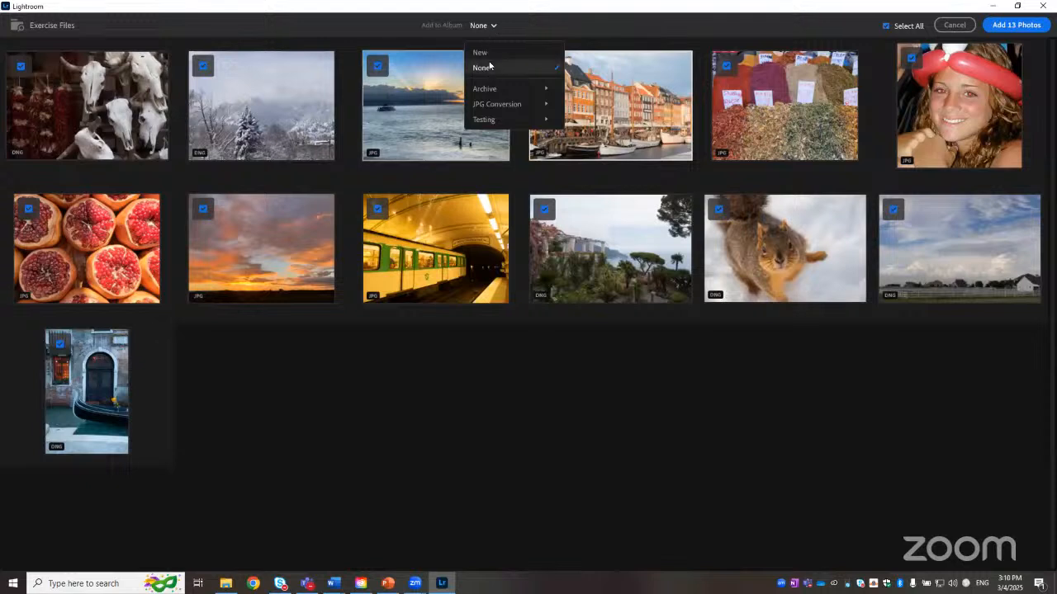
mouse_move(498, 88)
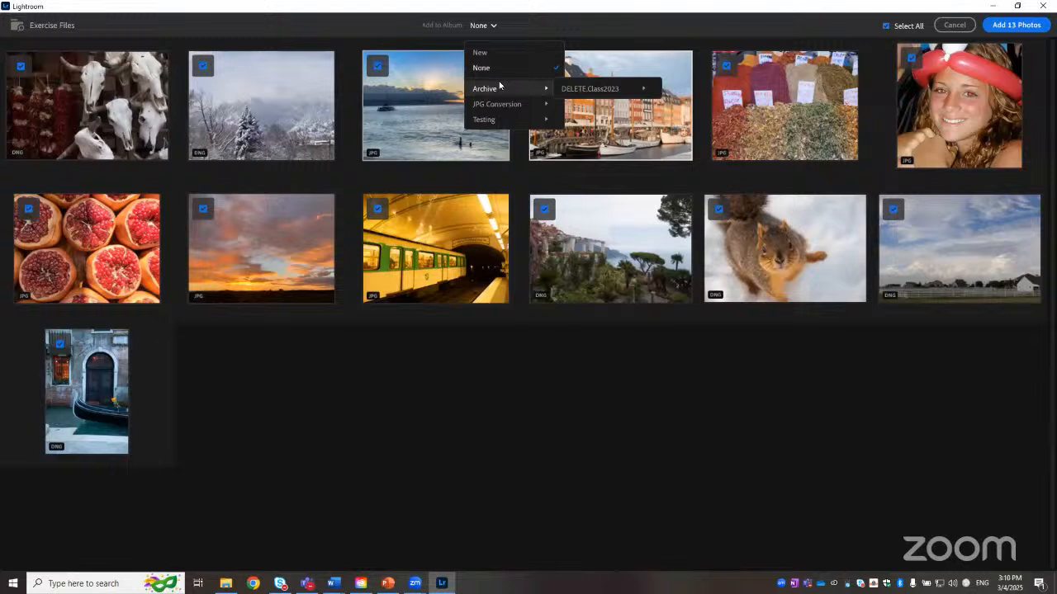
mouse_move(507, 106)
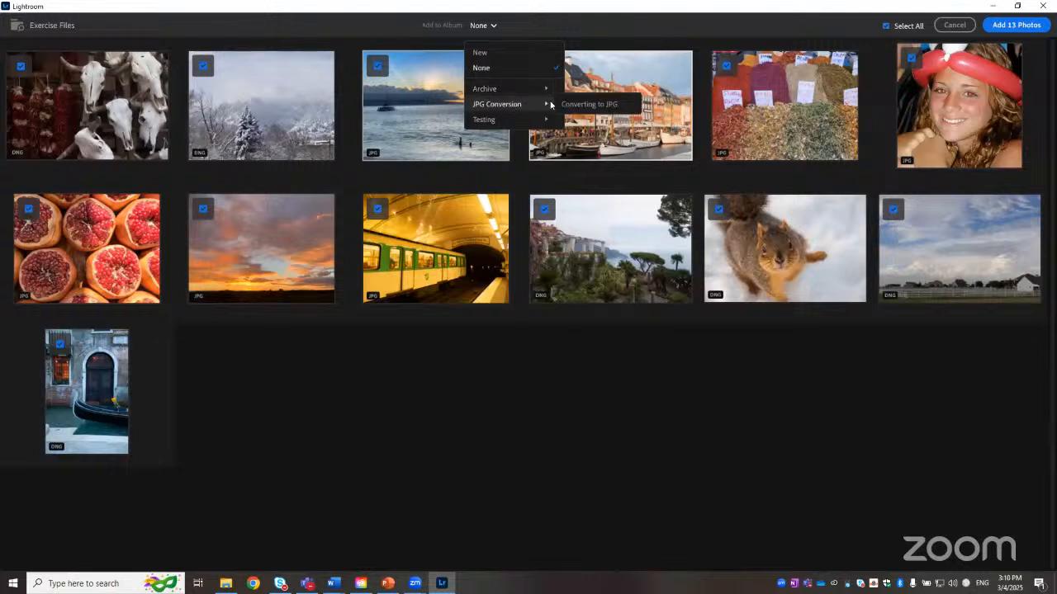
left_click(510, 69)
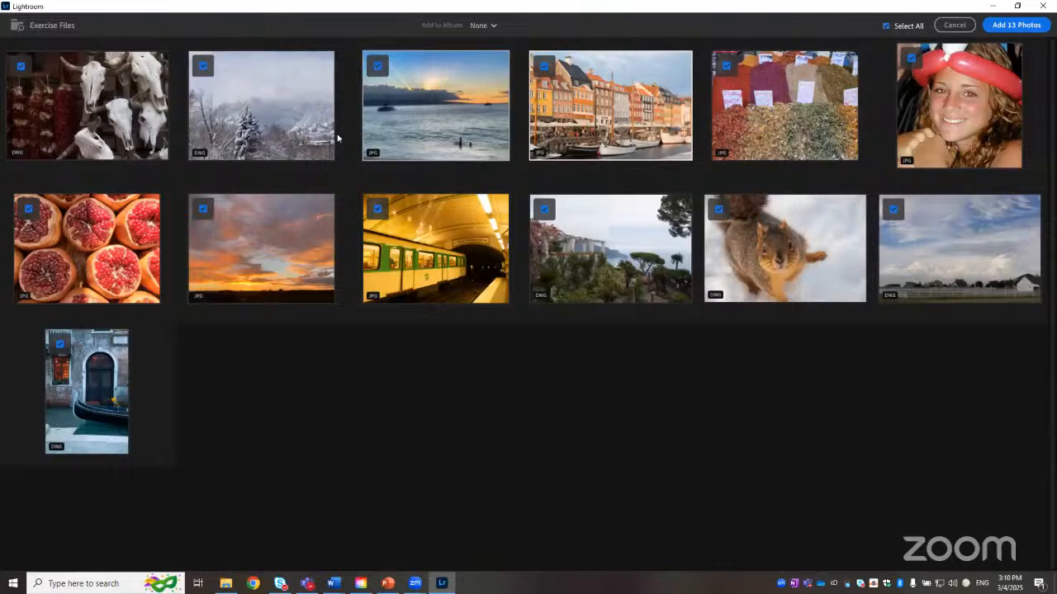
left_click(1025, 25)
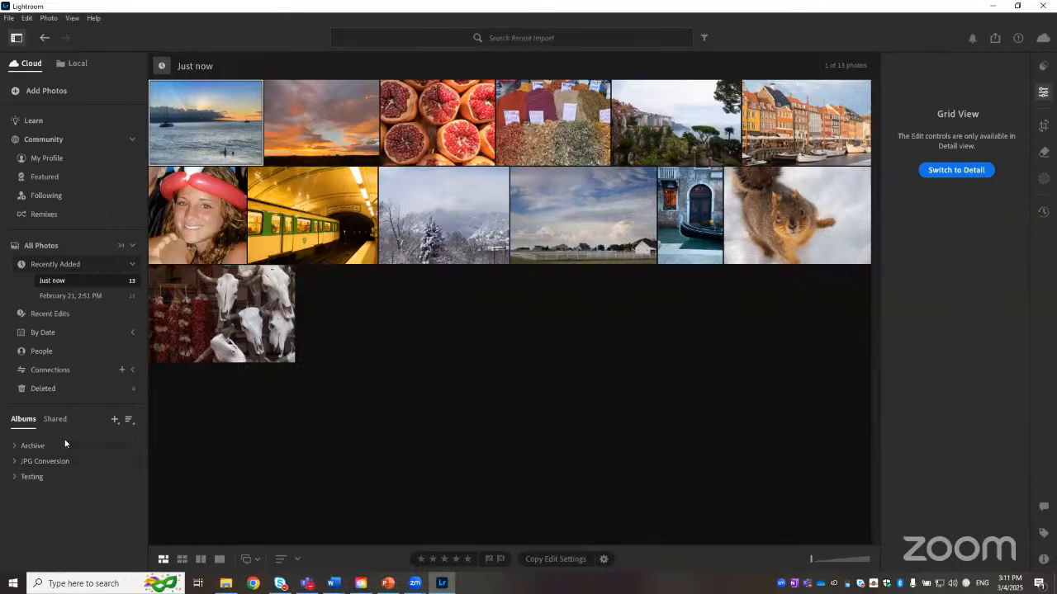
left_click(114, 422)
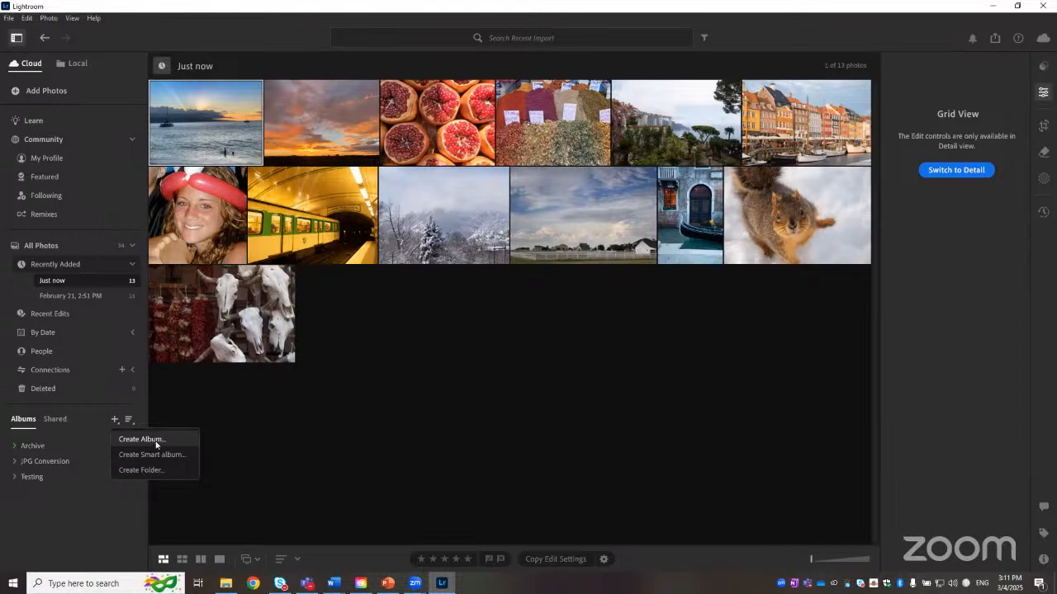
left_click(232, 402)
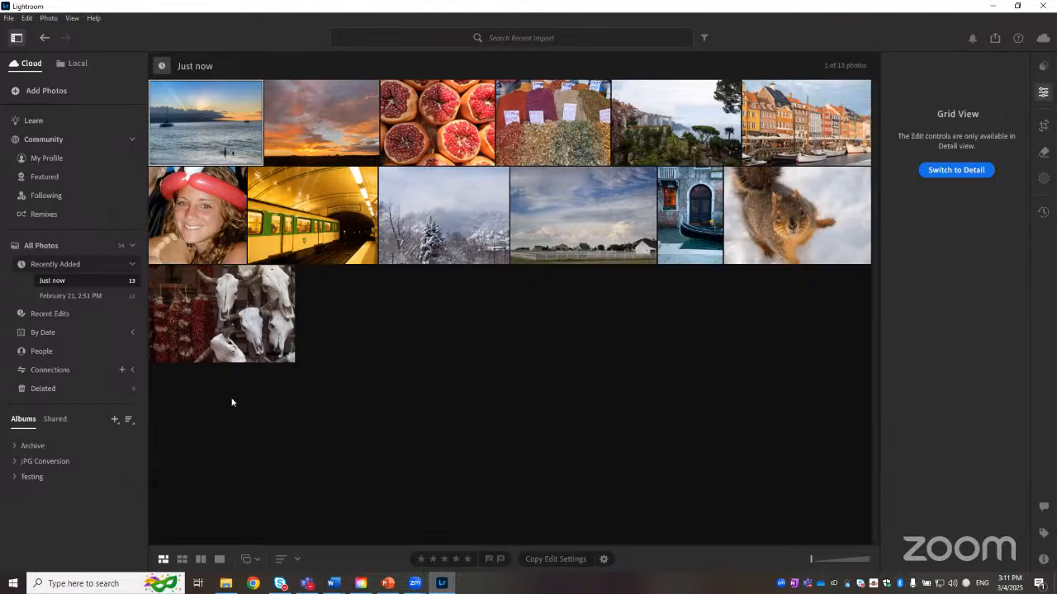
left_click(232, 402)
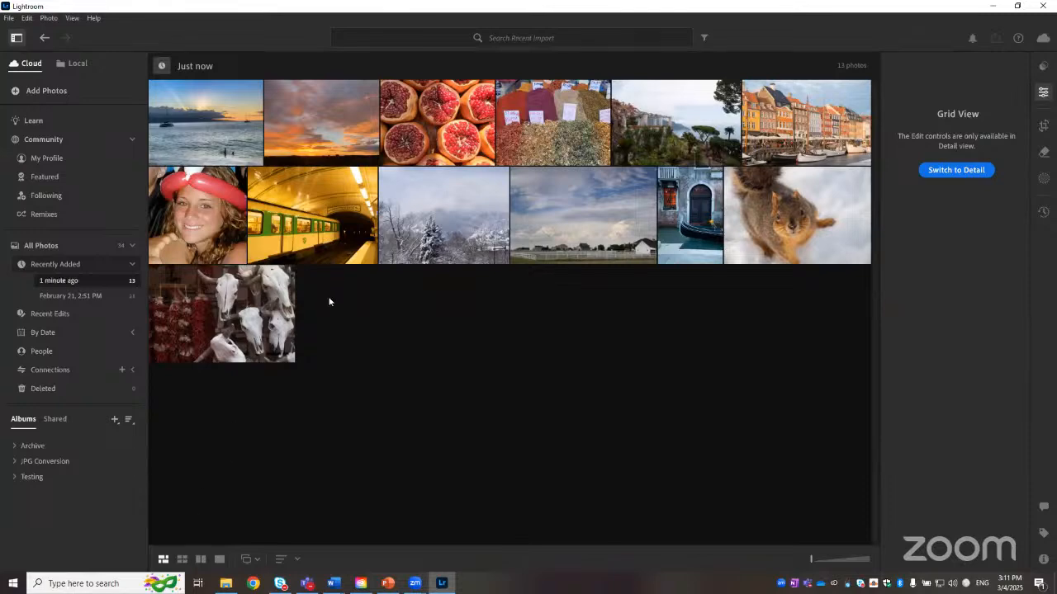
Step: Select all 13 newly imported photos, from the first thumbnail to the last
left_click_drag(811, 560, 833, 563)
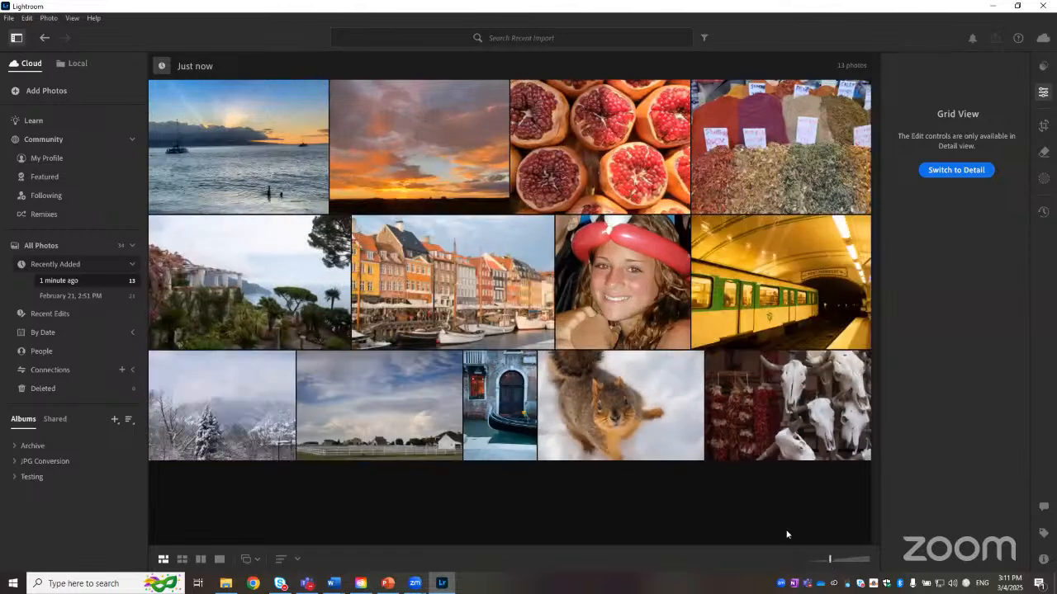
left_click(254, 151)
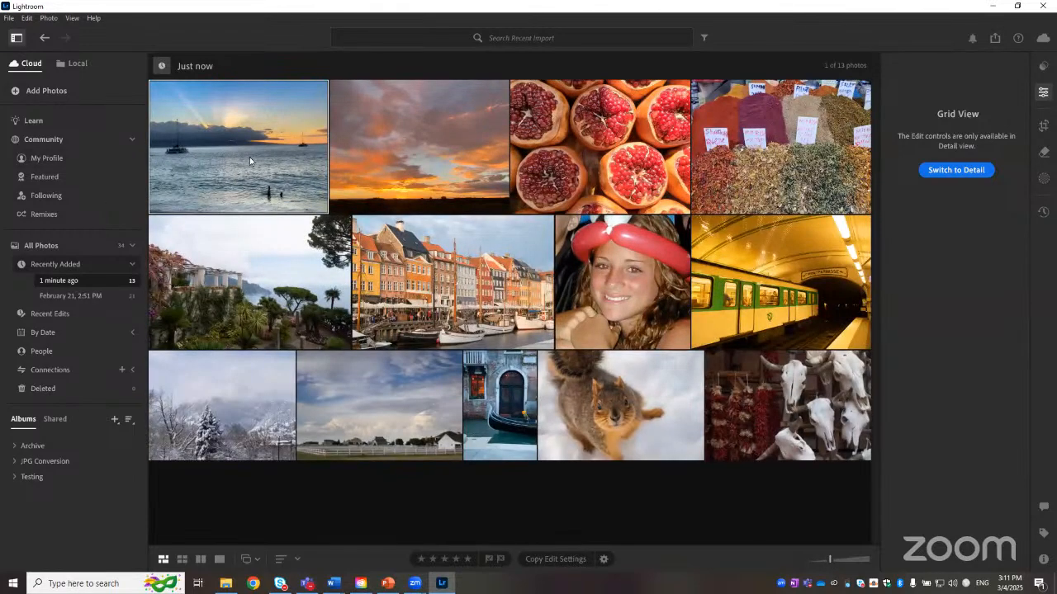
left_click(830, 400, "shift")
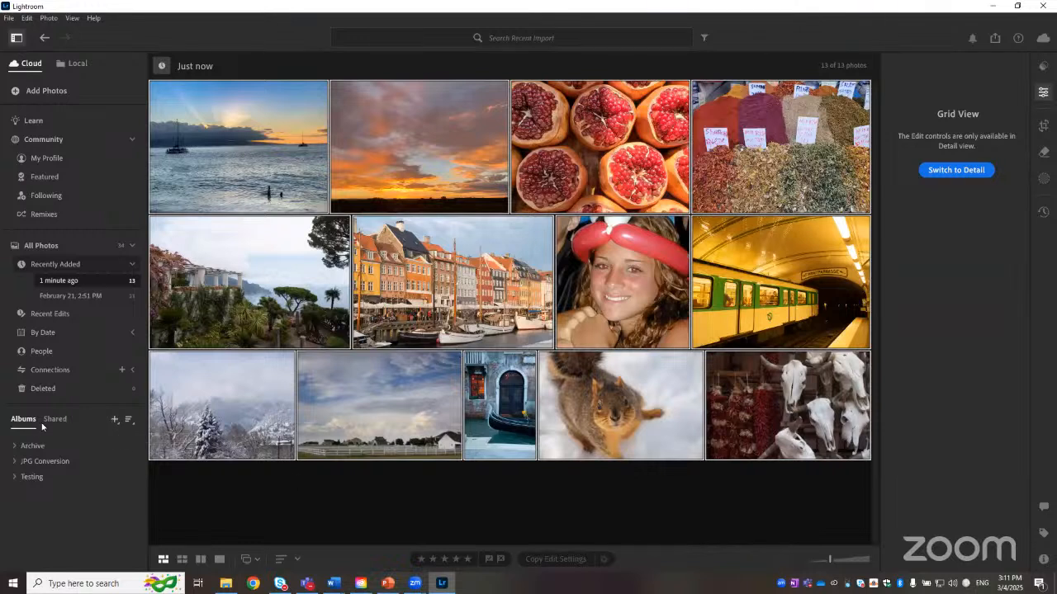
Step: Create an album named Class containing the 13 selected photos and open it
left_click(114, 421)
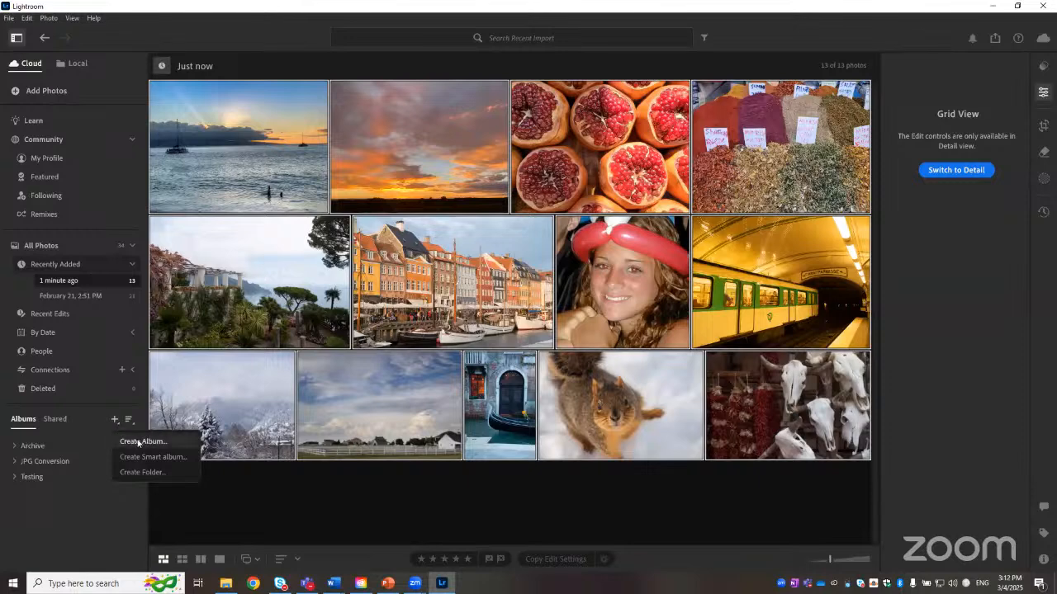
left_click(142, 442)
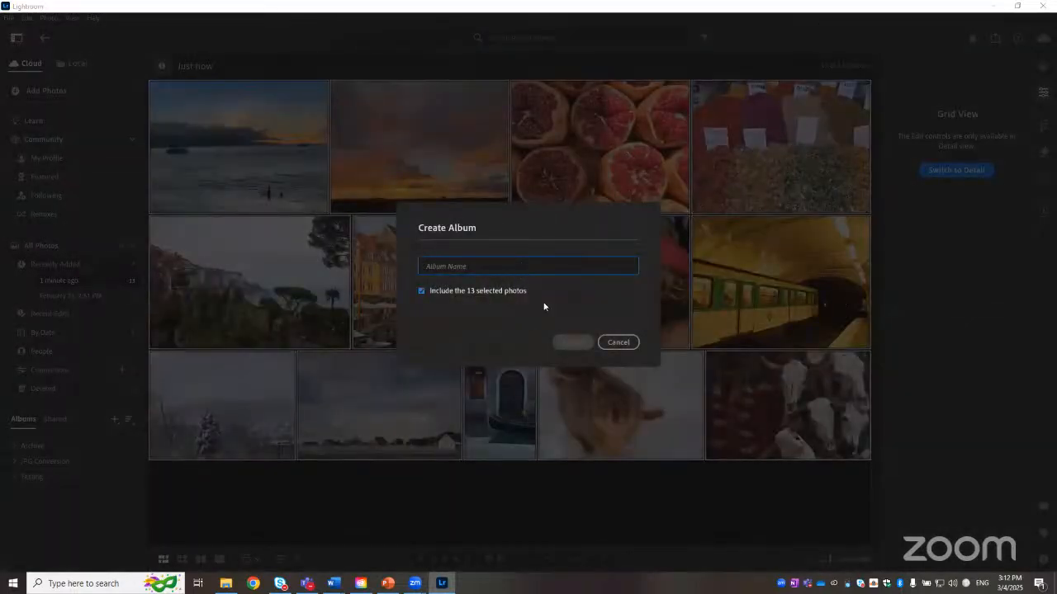
type("Clas")
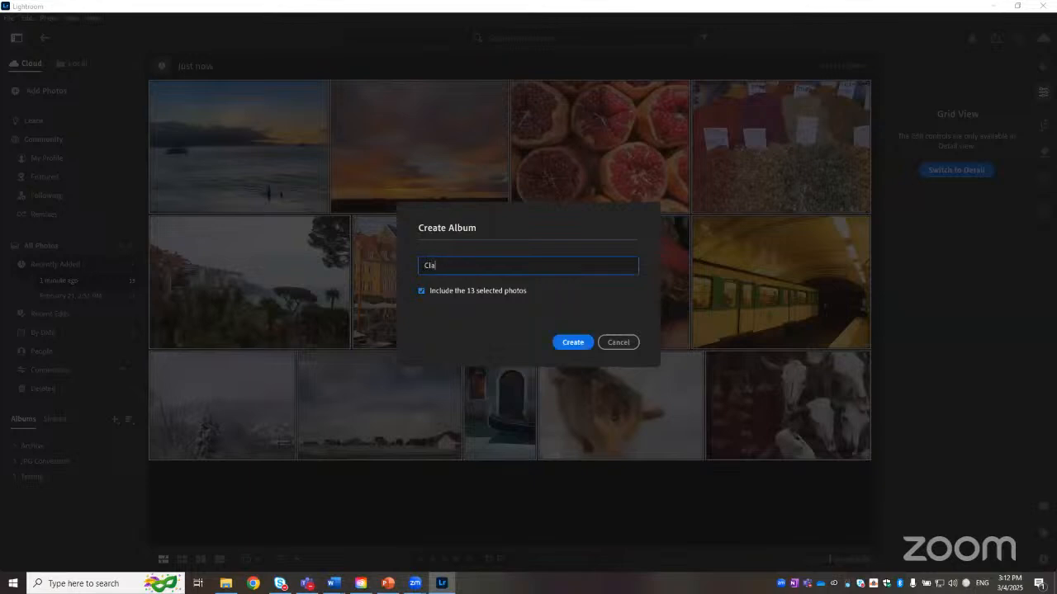
type("s")
left_click(573, 344)
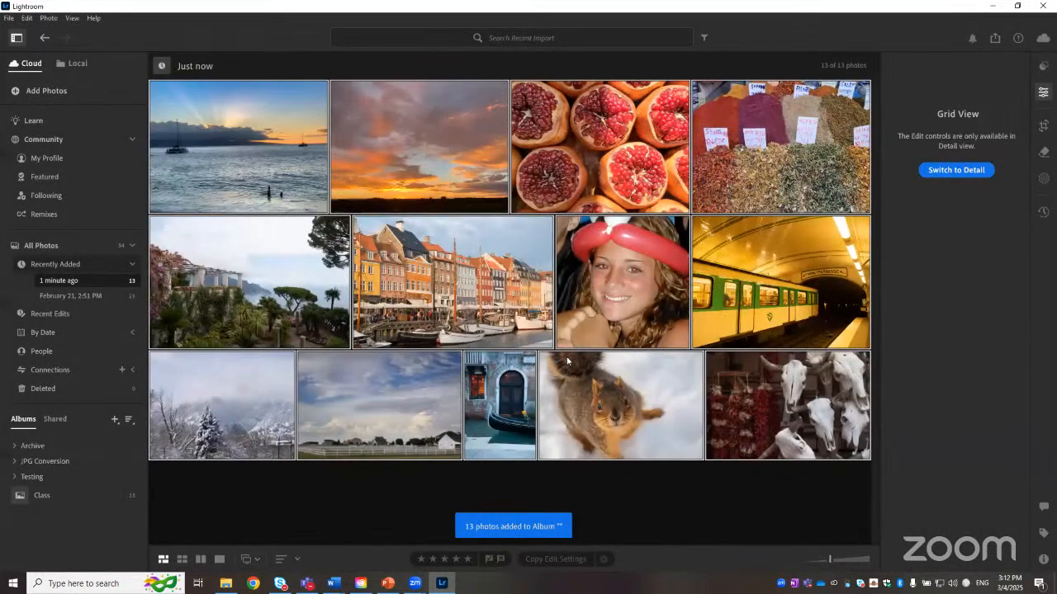
left_click(53, 504)
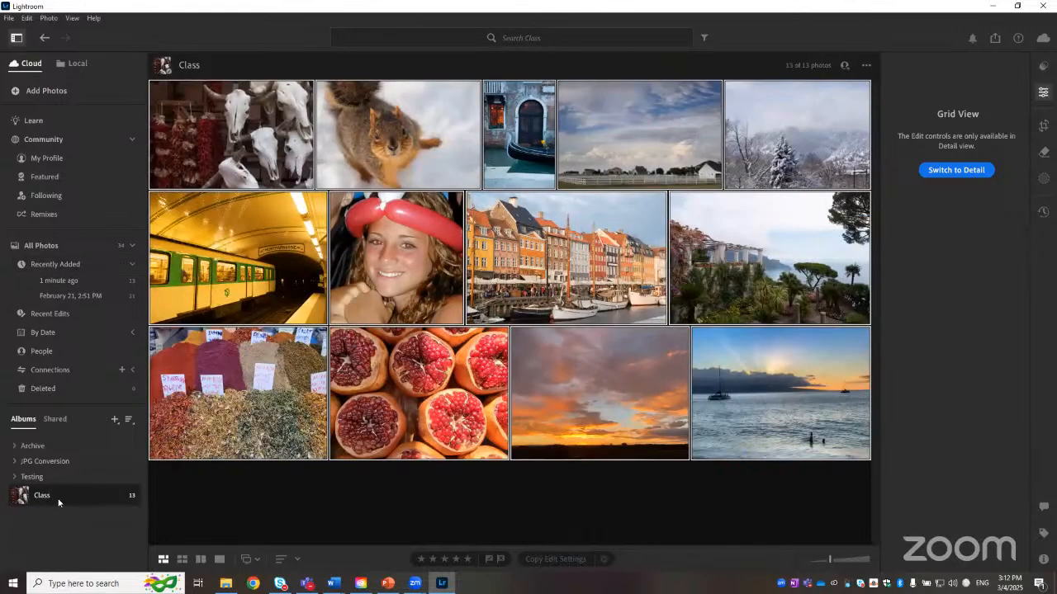
left_click(423, 513)
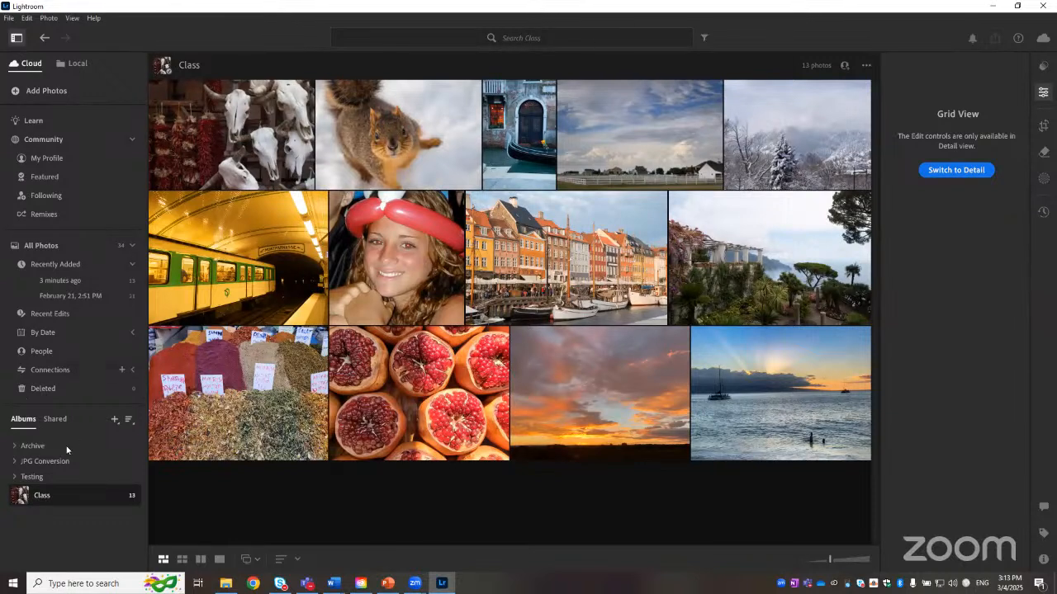
Step: Create a new album folder named Class
left_click(114, 420)
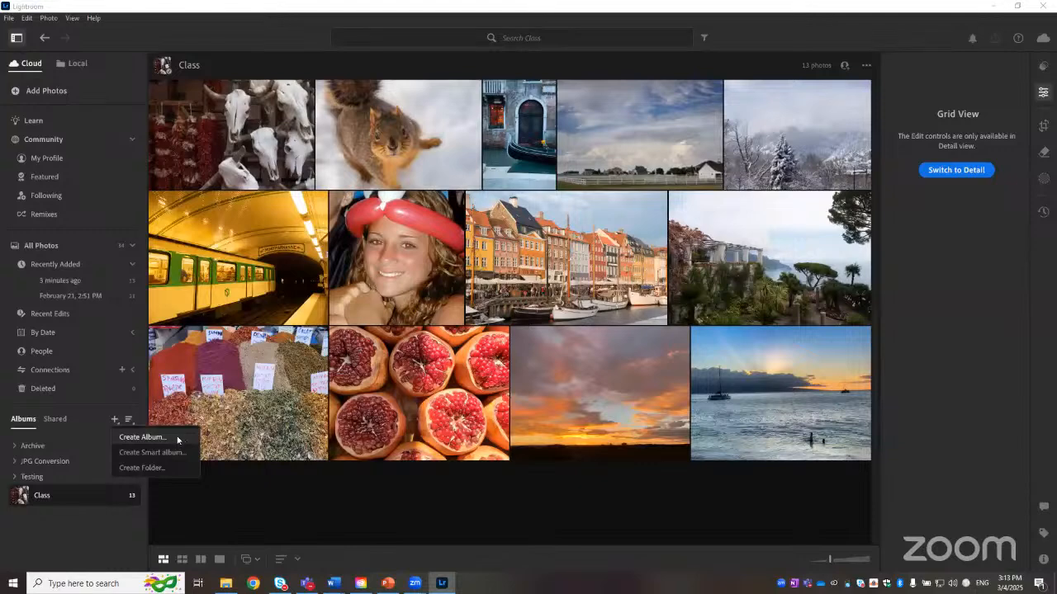
left_click(142, 468)
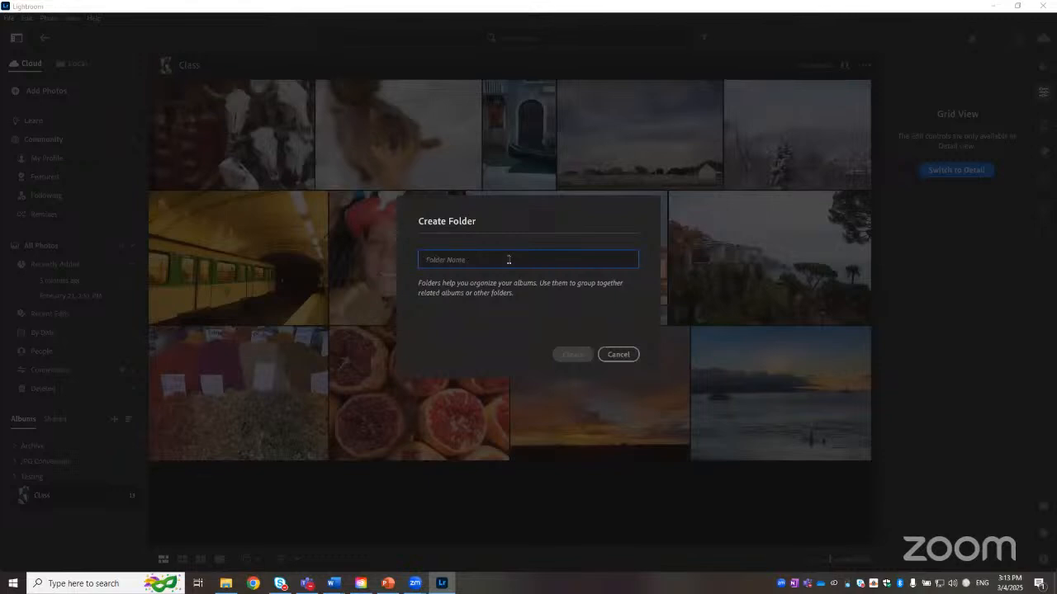
type("Class")
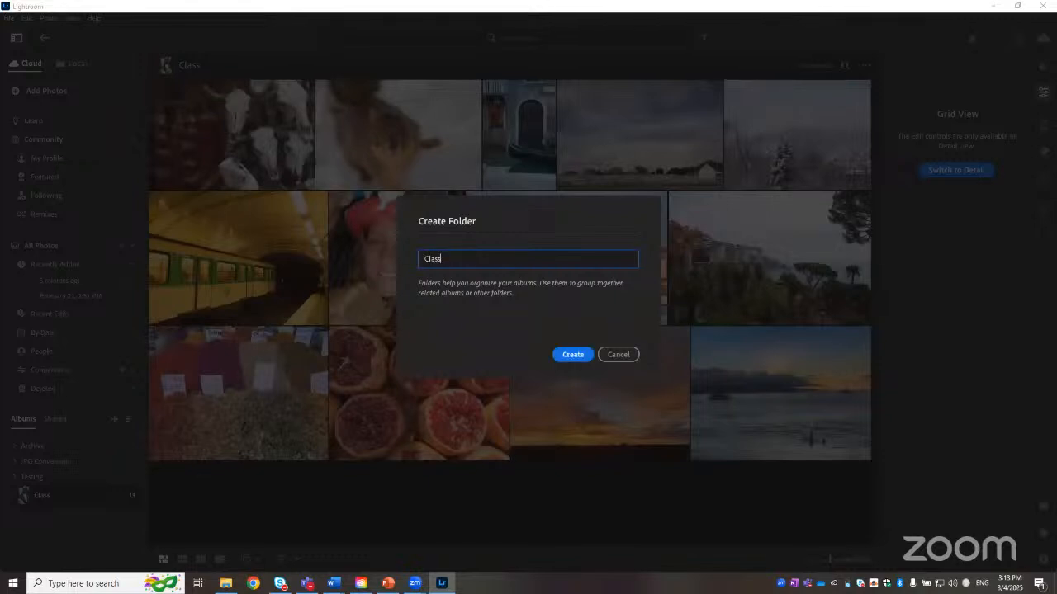
left_click(572, 355)
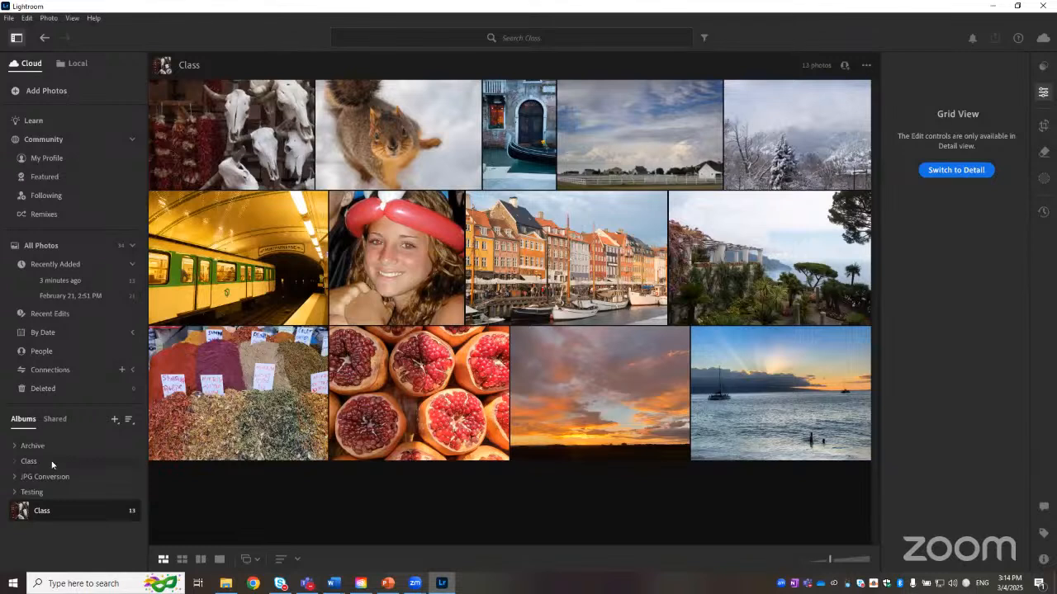
Step: Move the Class album into the Class folder
left_click(14, 447)
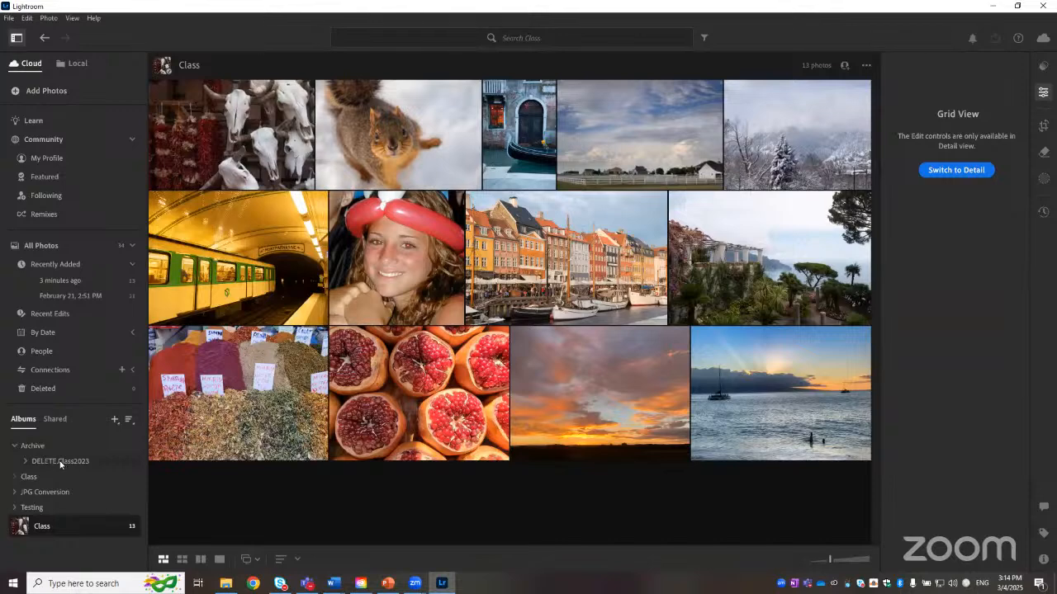
left_click(14, 447)
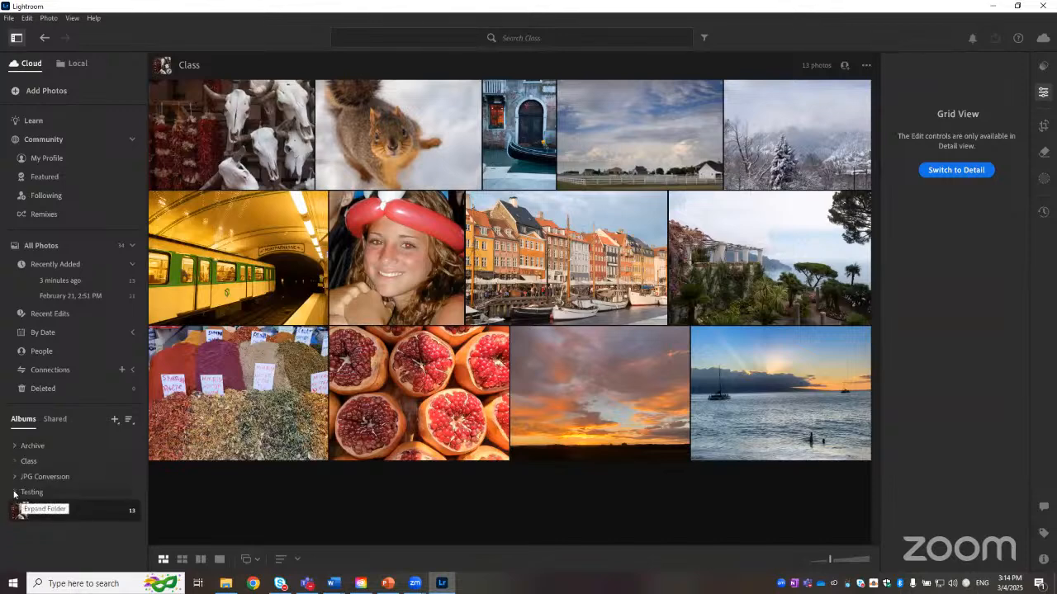
left_click(15, 492)
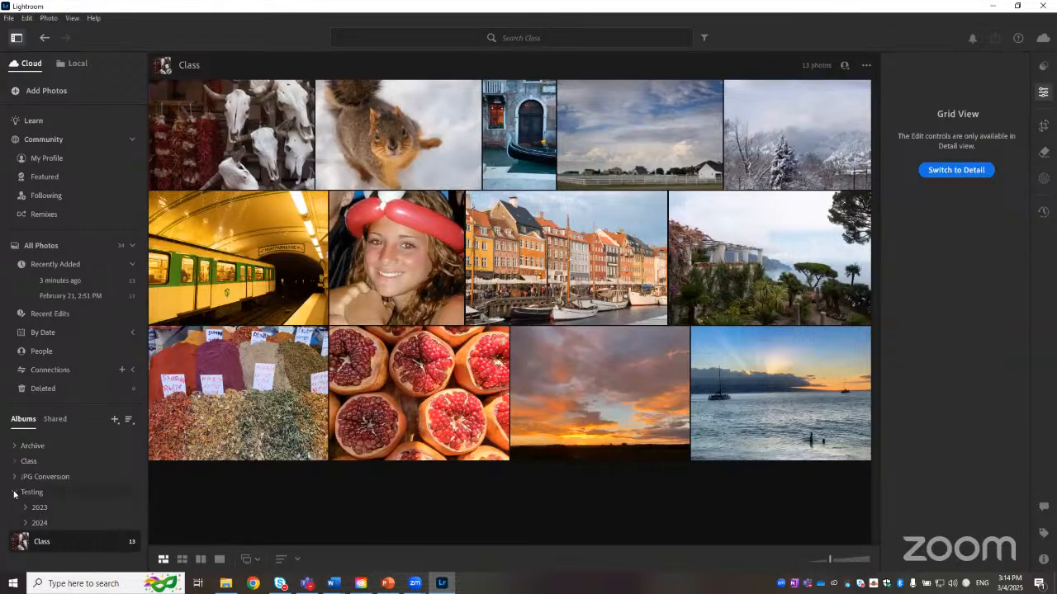
left_click(14, 493)
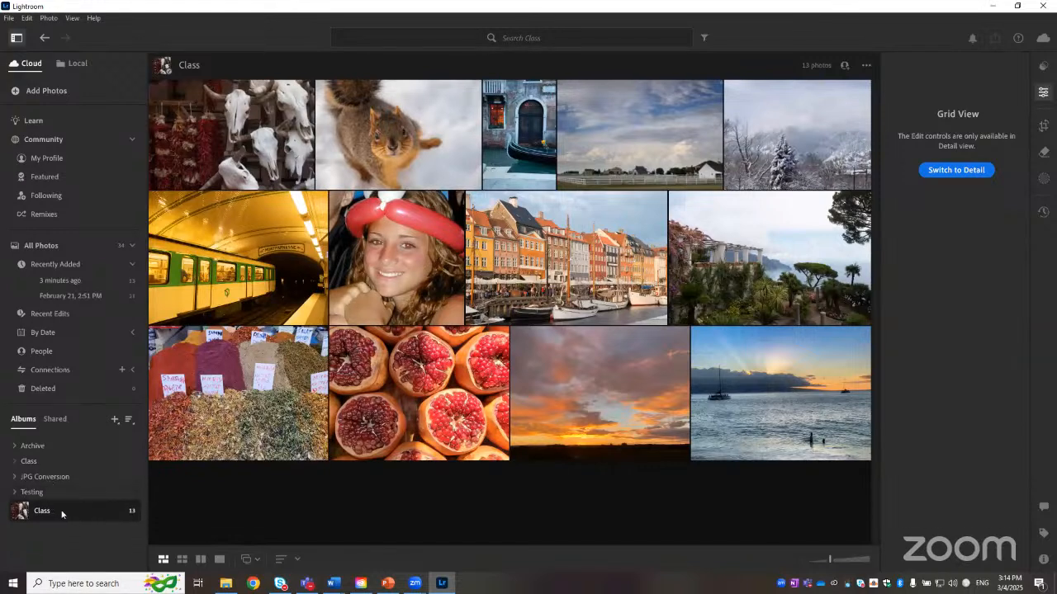
left_click_drag(62, 513, 43, 463)
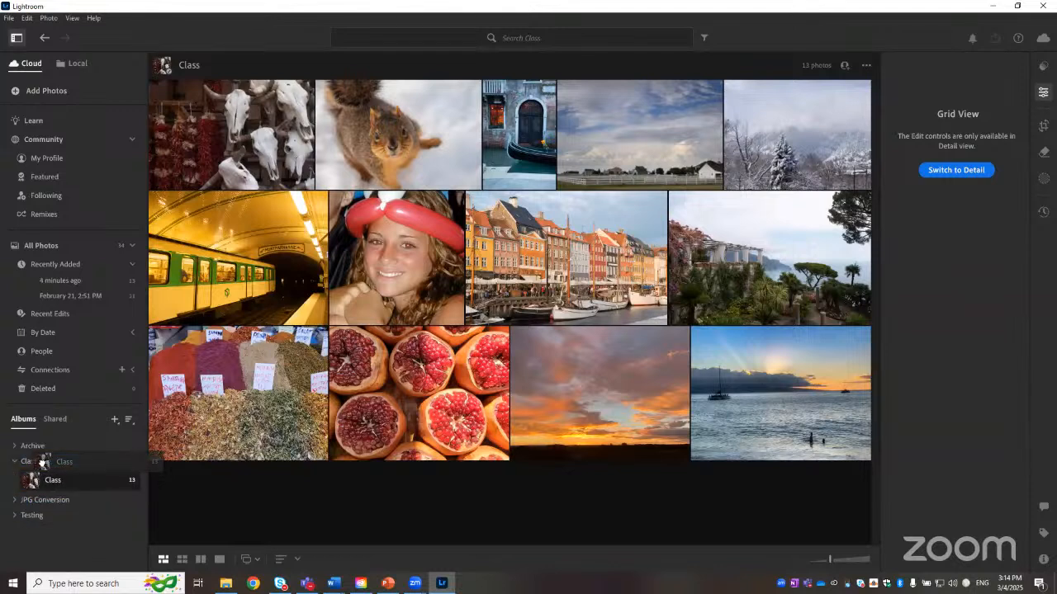
left_click_drag(42, 463, 42, 532)
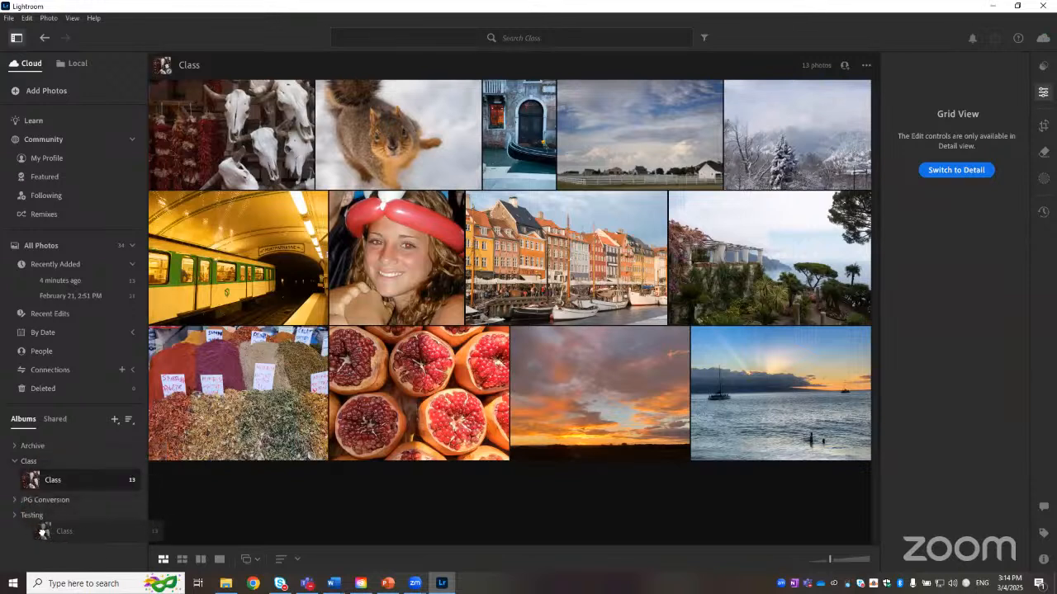
left_click_drag(42, 532, 29, 465)
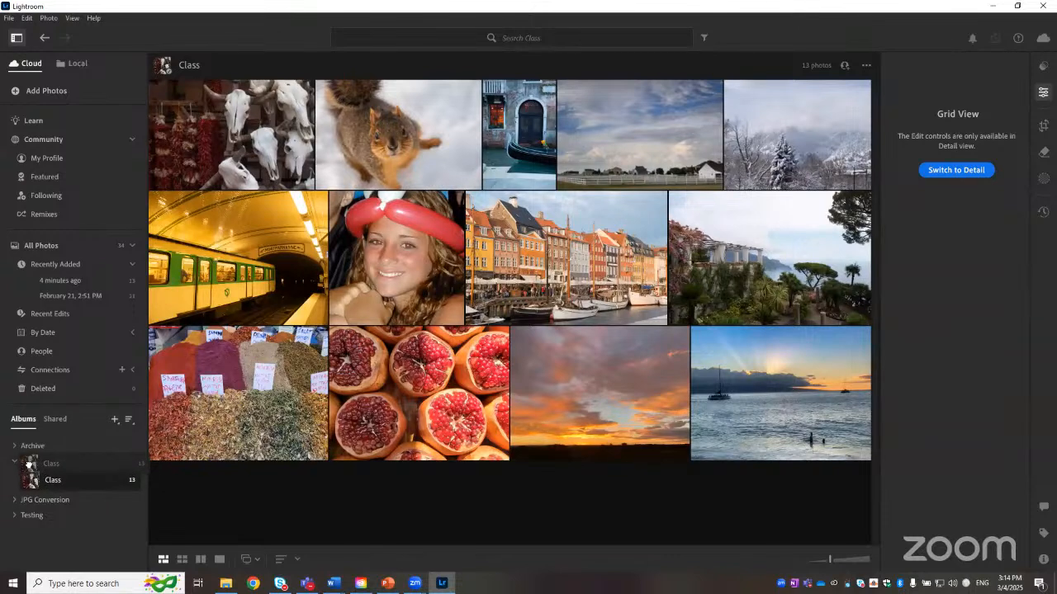
left_click_drag(29, 465, 29, 464)
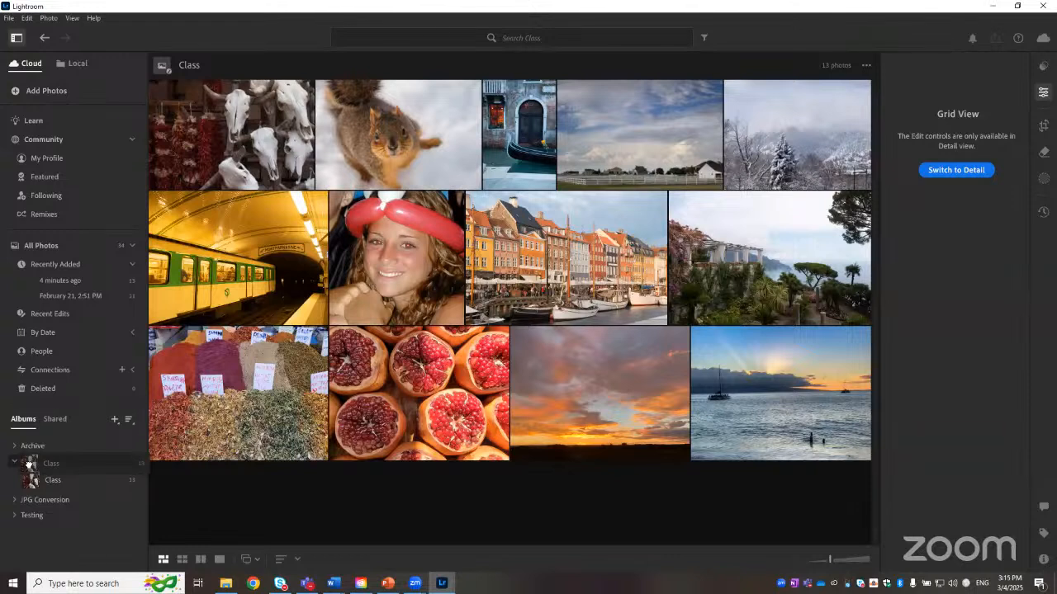
mouse_move(29, 464)
left_mouse_down()
mouse_move(39, 461)
mouse_move(28, 481)
mouse_move(80, 465)
mouse_move(31, 460)
left_mouse_up()
Step: Create a folder named 2025 inside the Class folder and move the Class album into it
left_click(115, 421)
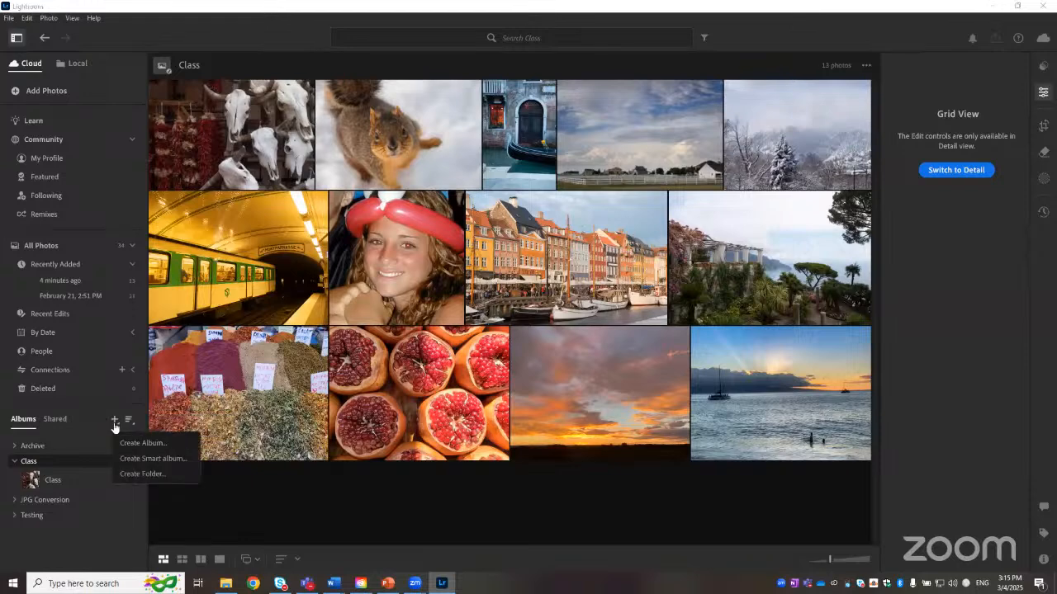
left_click(133, 473)
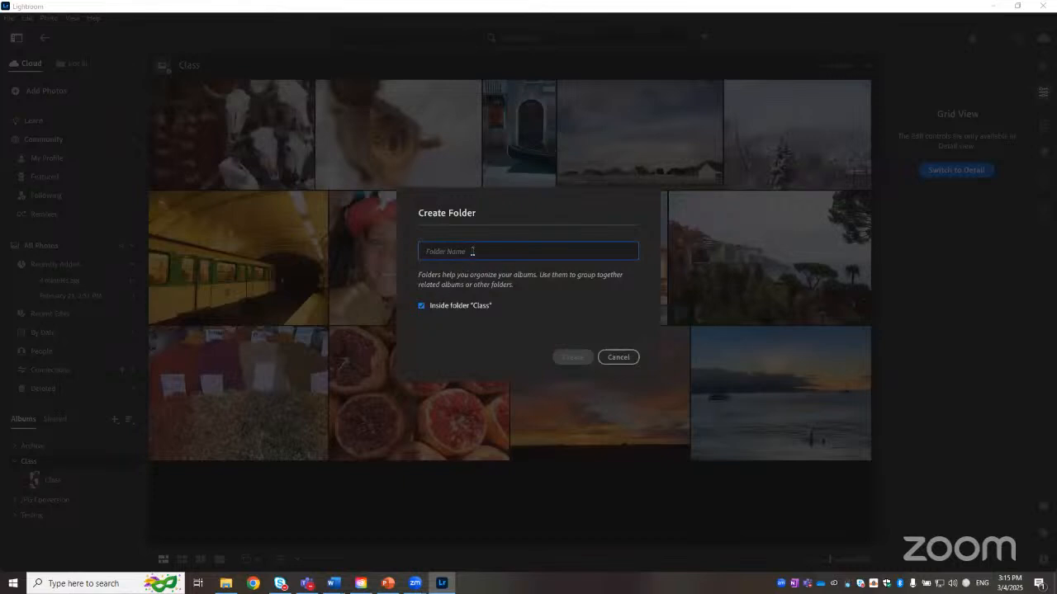
type("2025")
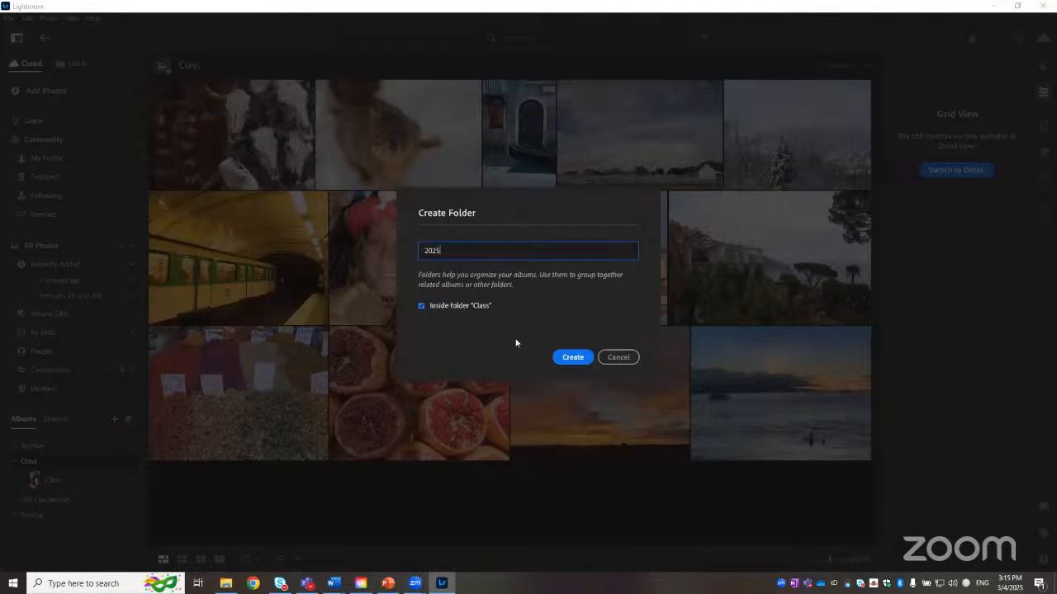
left_click(572, 358)
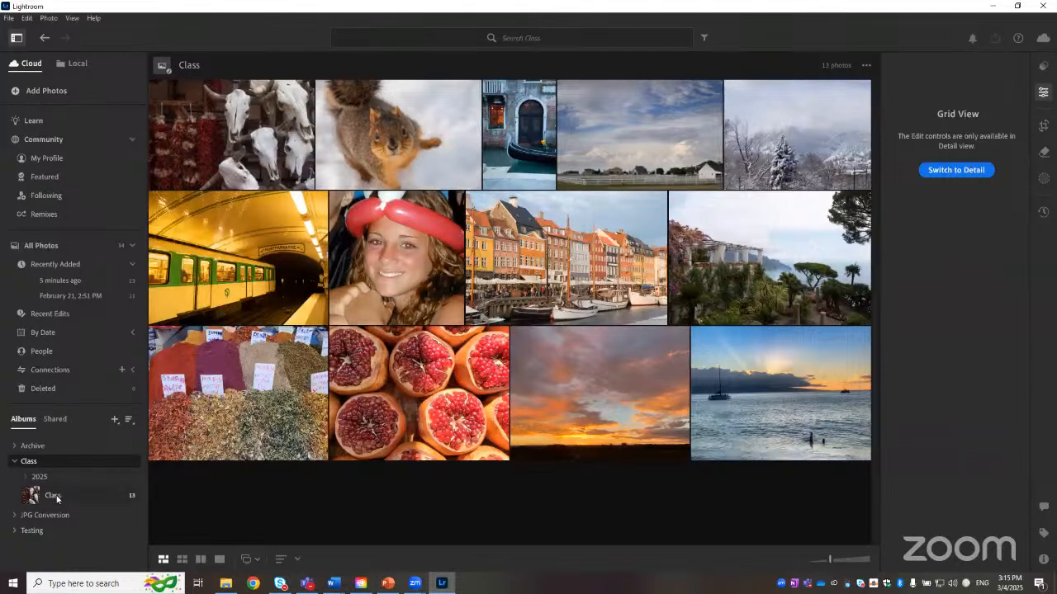
left_click_drag(55, 496, 80, 460)
Step: Delete the DELETE.Class2023 folder inside Archive
right_click(80, 460)
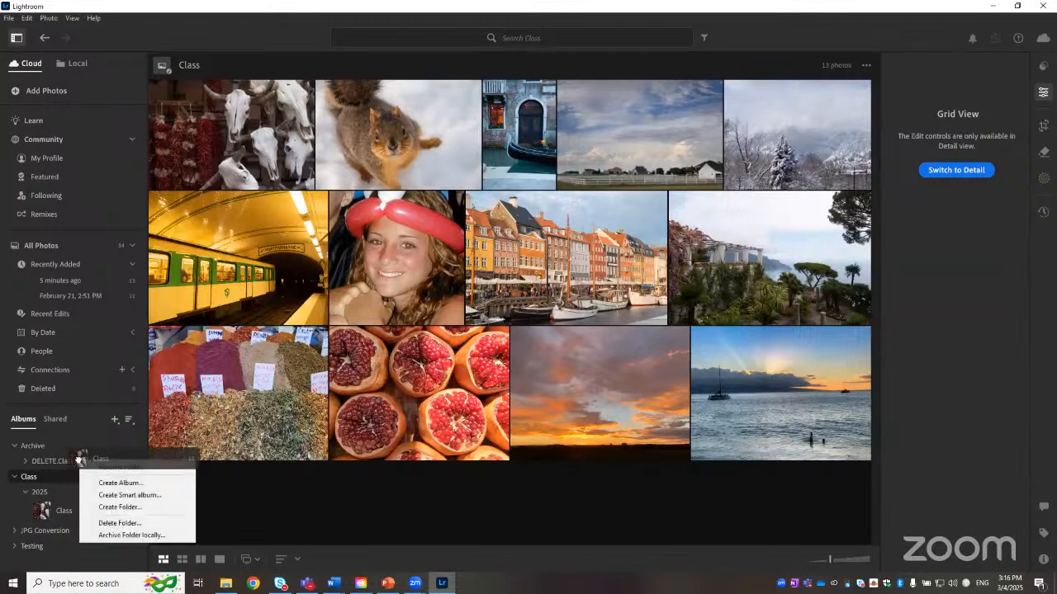
left_click(142, 522)
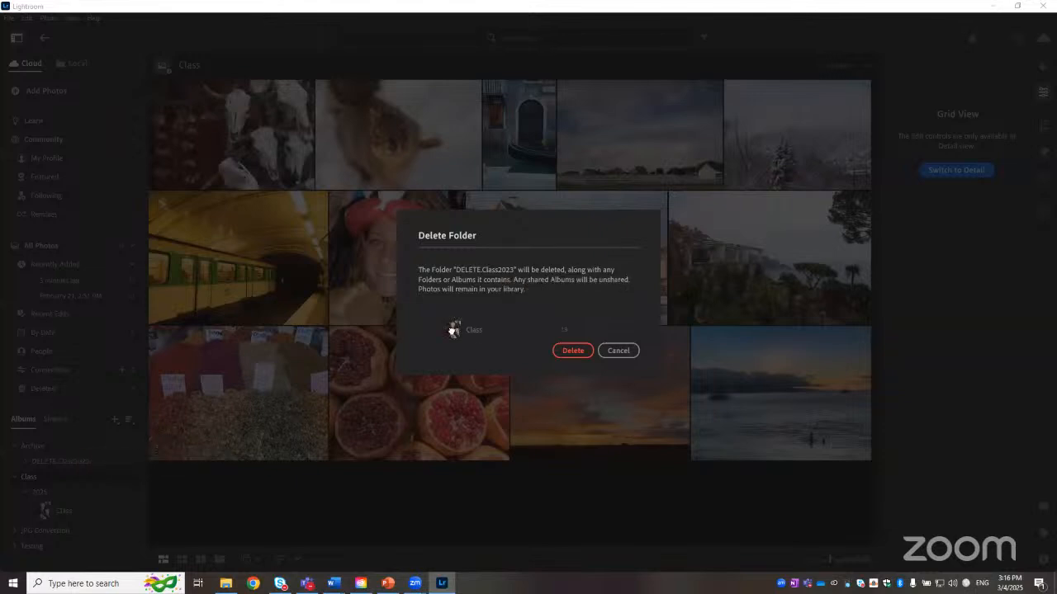
left_click(581, 349)
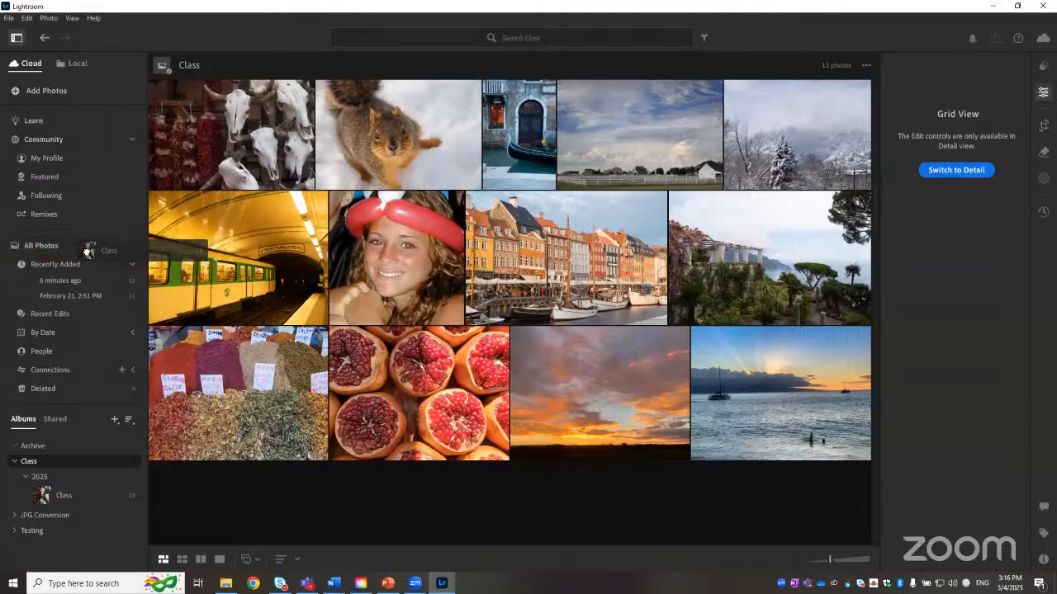
Step: Try to move the pomegranate photo directly into the Class folder
left_click_drag(22, 239, 68, 397)
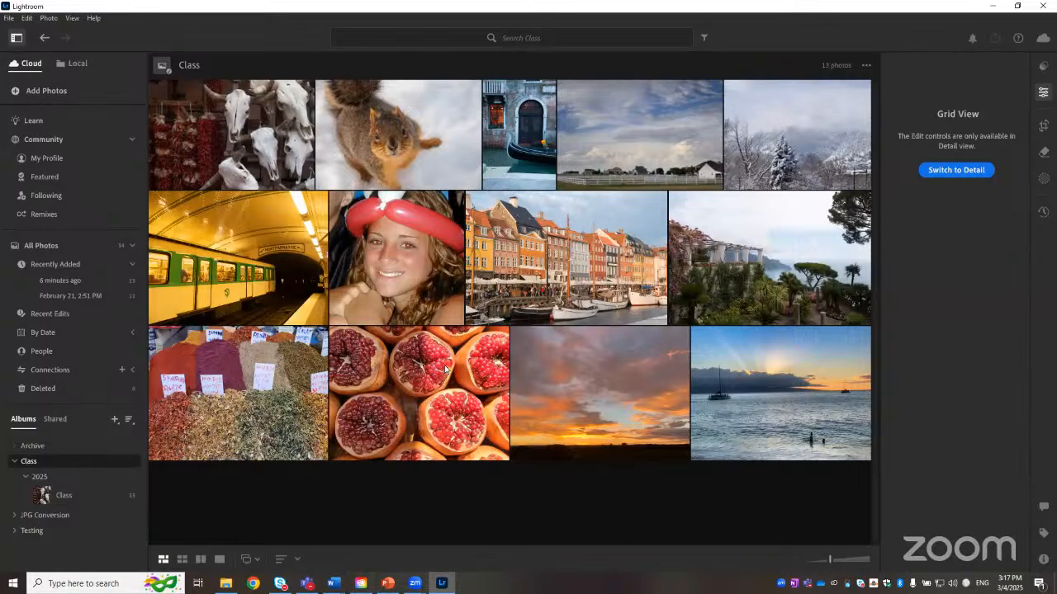
left_click(421, 397)
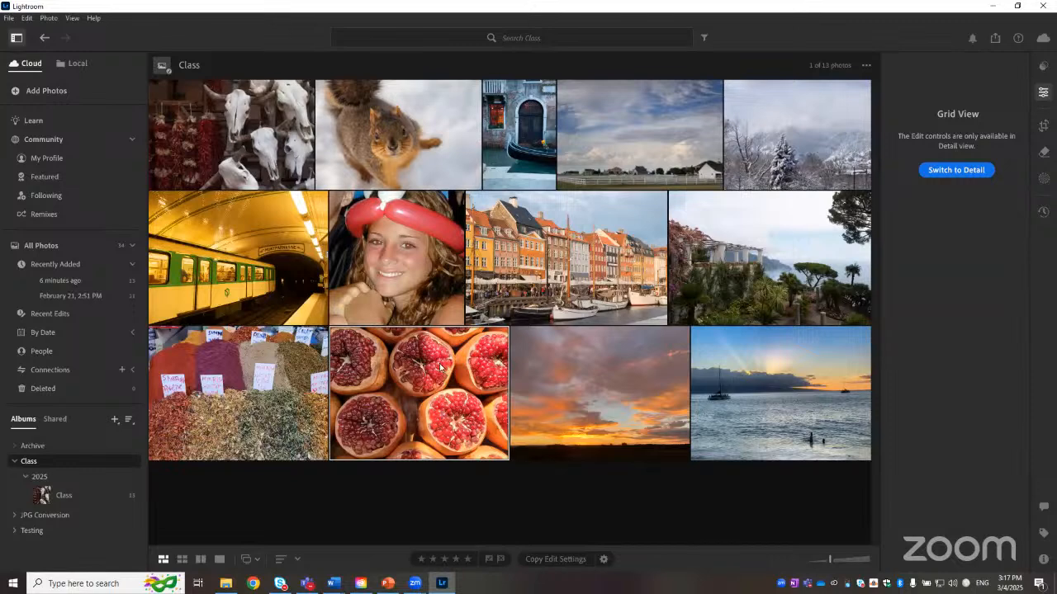
left_click_drag(176, 463, 68, 445)
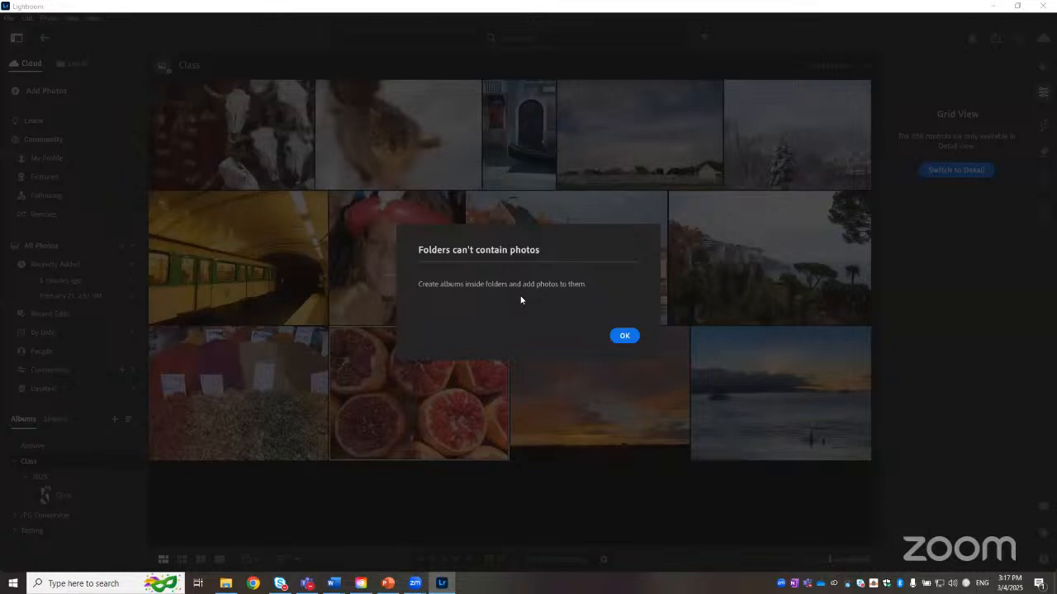
left_click(633, 335)
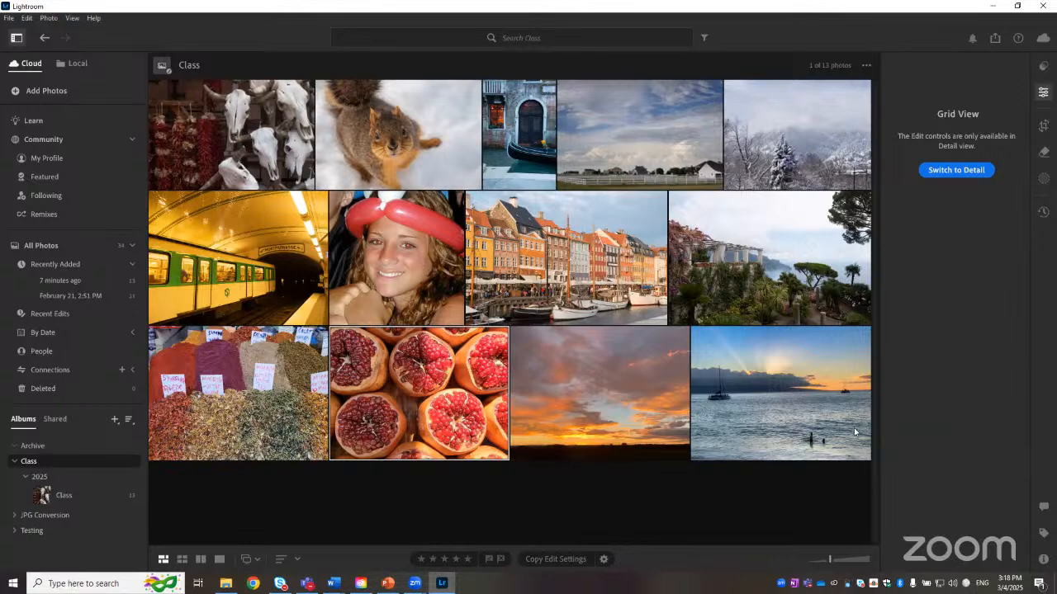
Step: Select the four sky photos in the Class album and tag them with the keywords sky, class and 2025
left_click(77, 495)
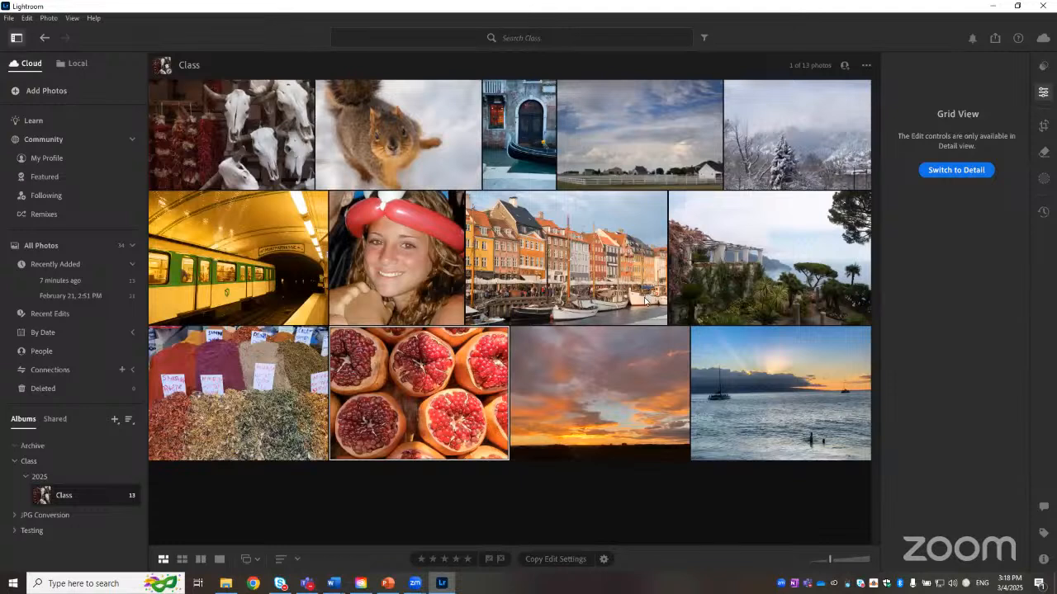
left_click(643, 382)
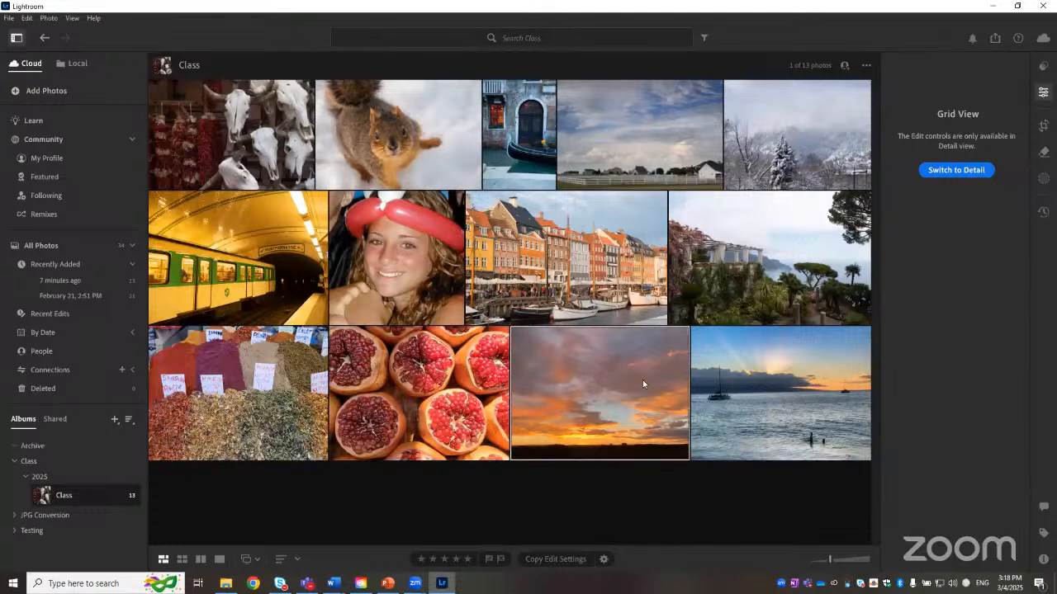
left_click(741, 370, "ctrl")
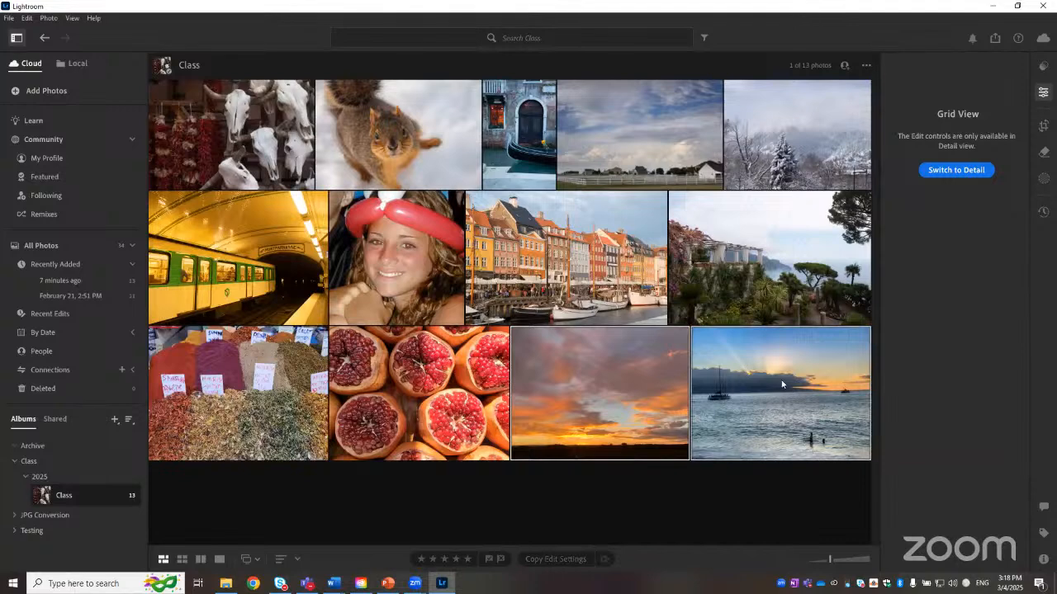
left_click(630, 146, "ctrl")
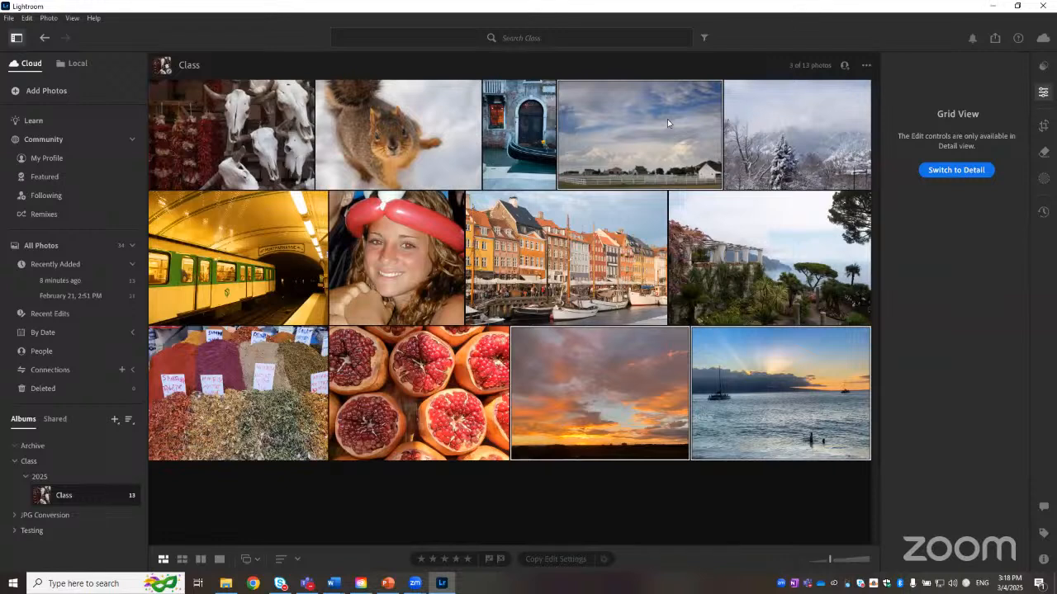
left_click(816, 135, "ctrl")
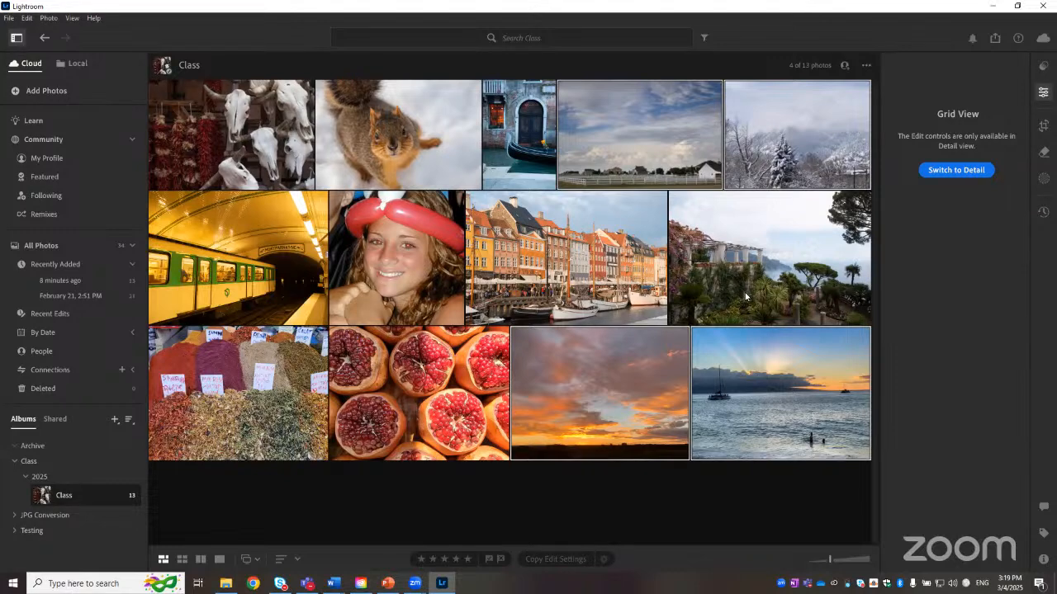
key("k")
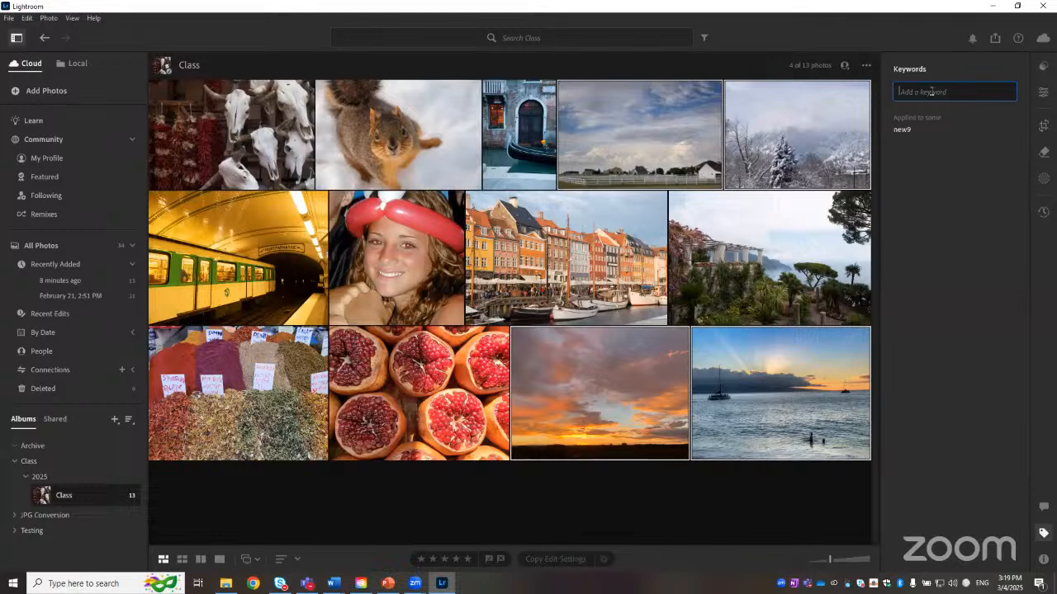
type("sky, class, 2025")
key("Return")
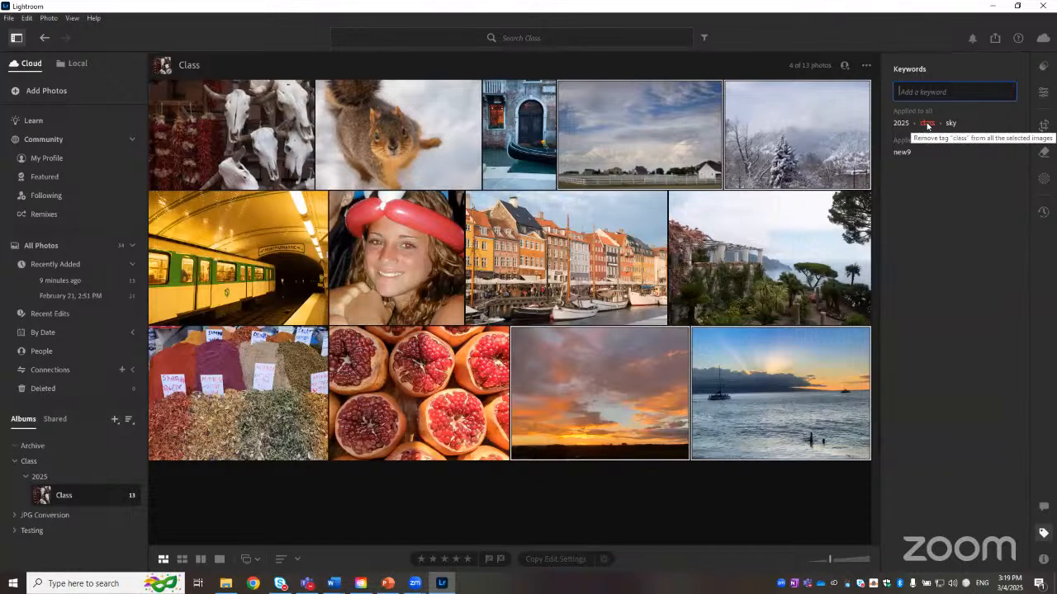
Step: Remove the class keyword from the selected sky photos and deselect them
left_click(927, 124)
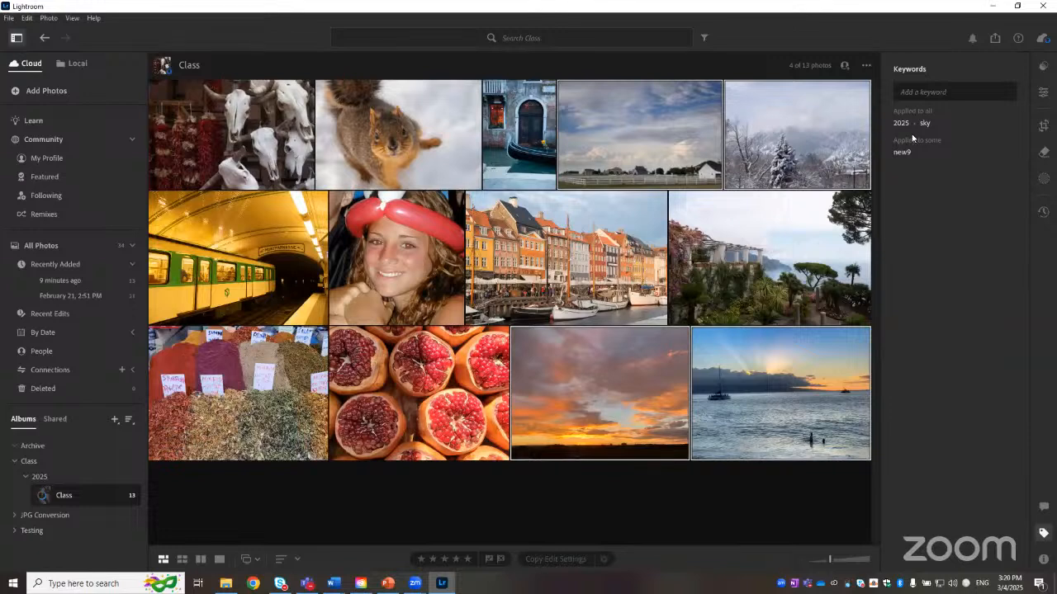
left_click(634, 504)
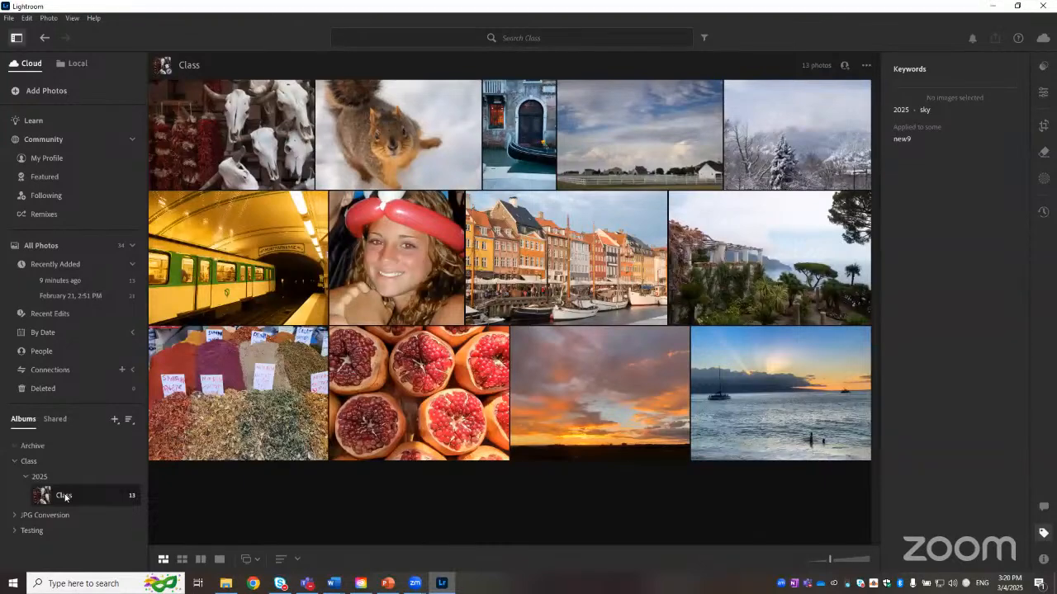
Step: Search all photos for the keyword sky and inspect the keywords of each result
left_click(40, 245)
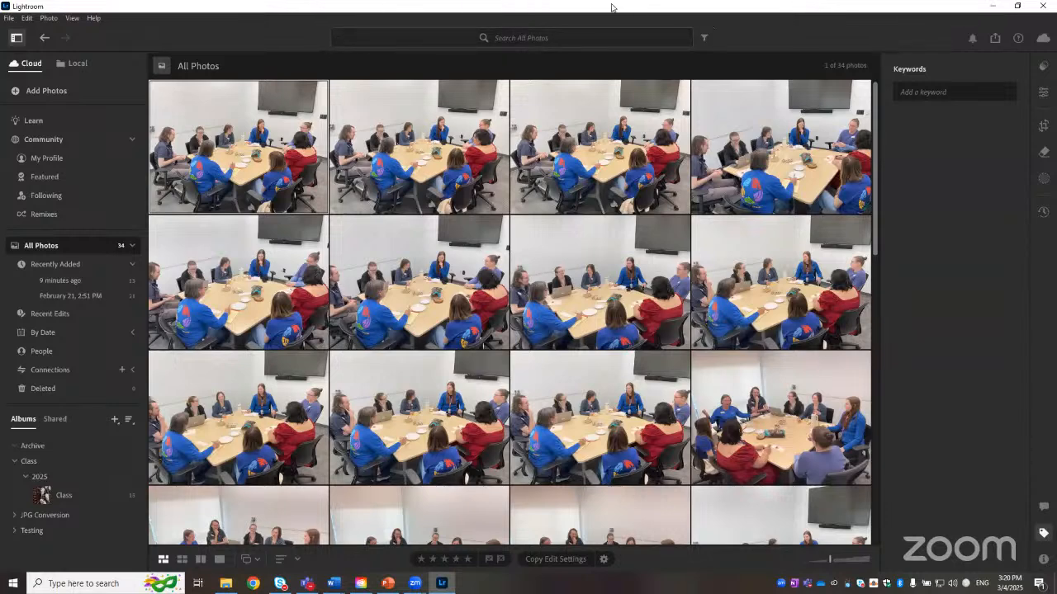
left_click(570, 36)
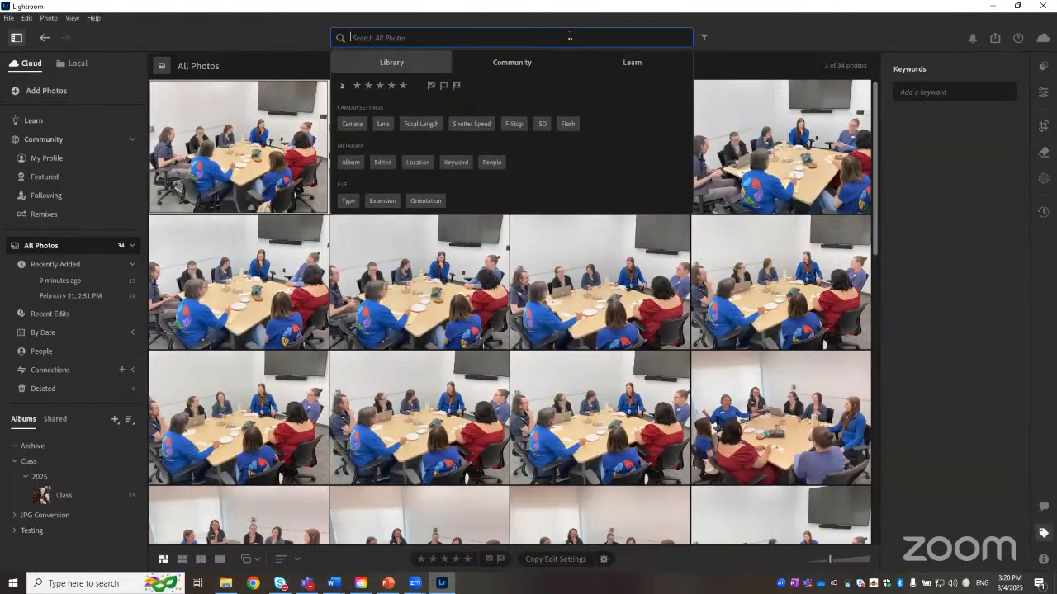
type("sky")
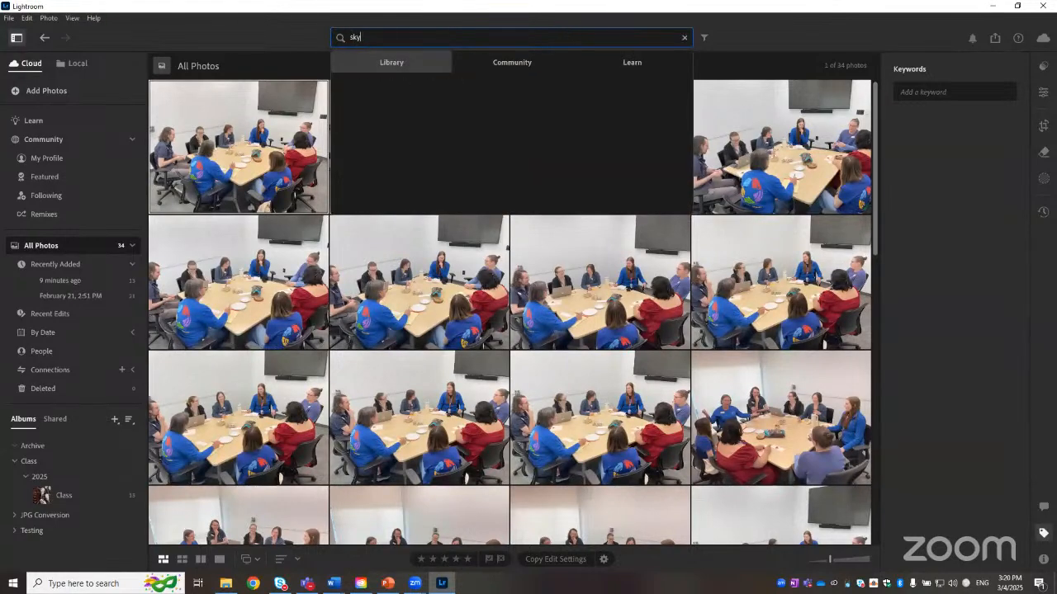
key("Return")
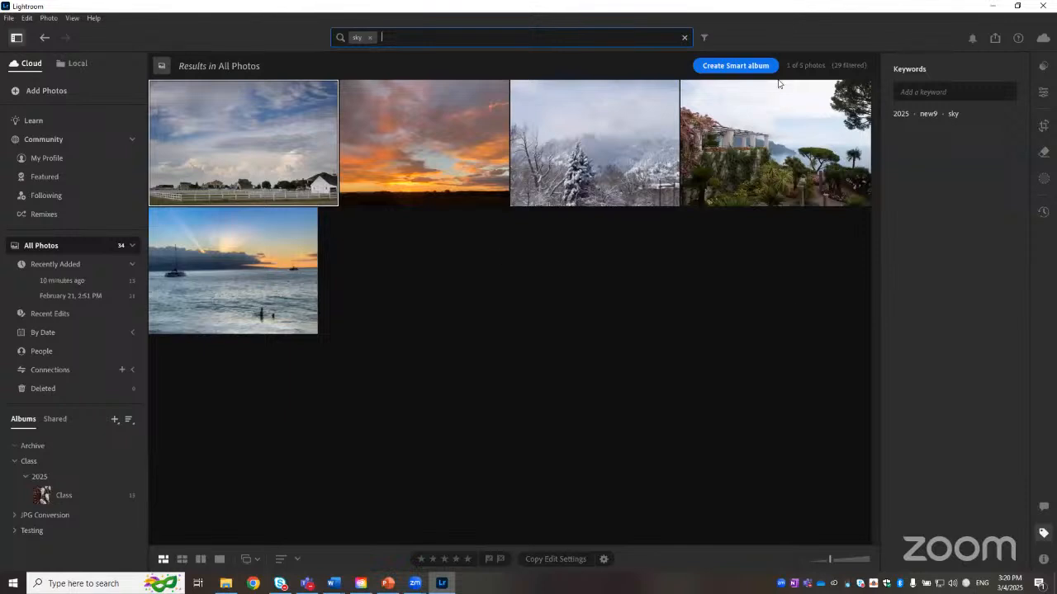
left_click(763, 142)
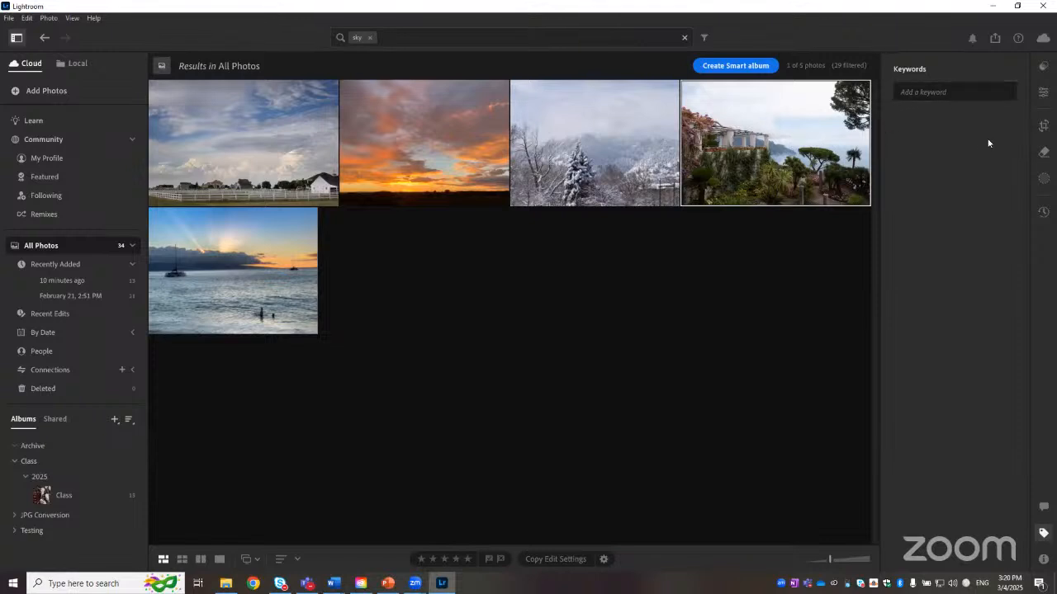
left_click(617, 126)
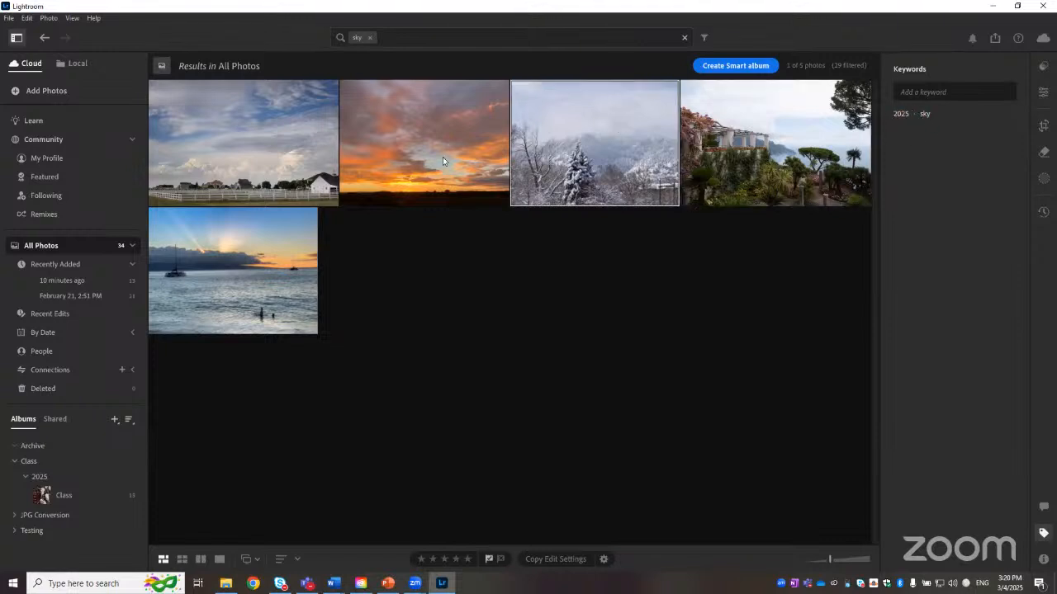
left_click(269, 149)
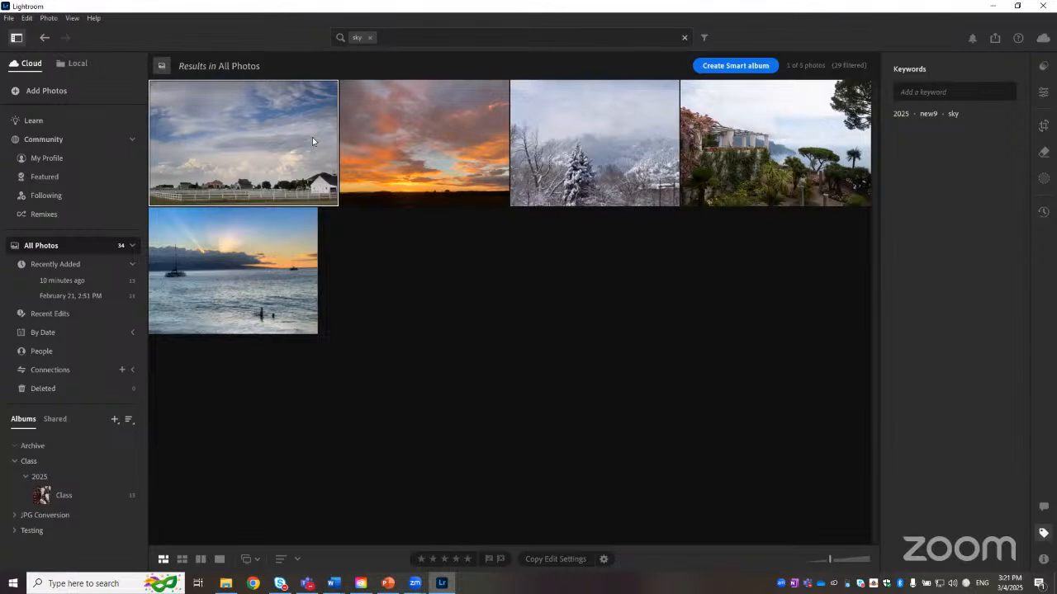
left_click(866, 173)
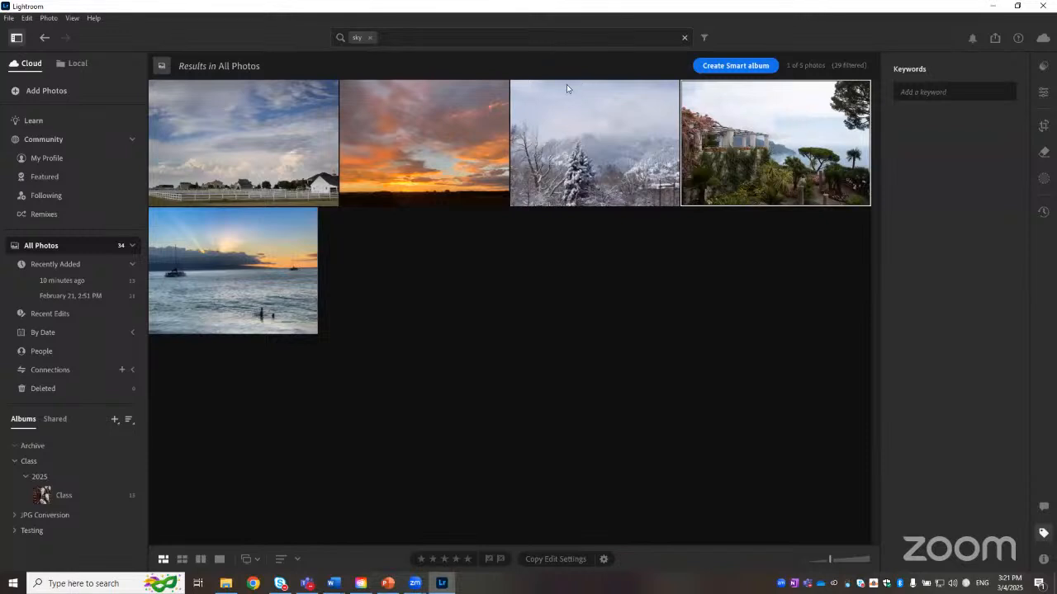
Step: Replace the sky search with a search for 2025 across all photos
left_click(370, 37)
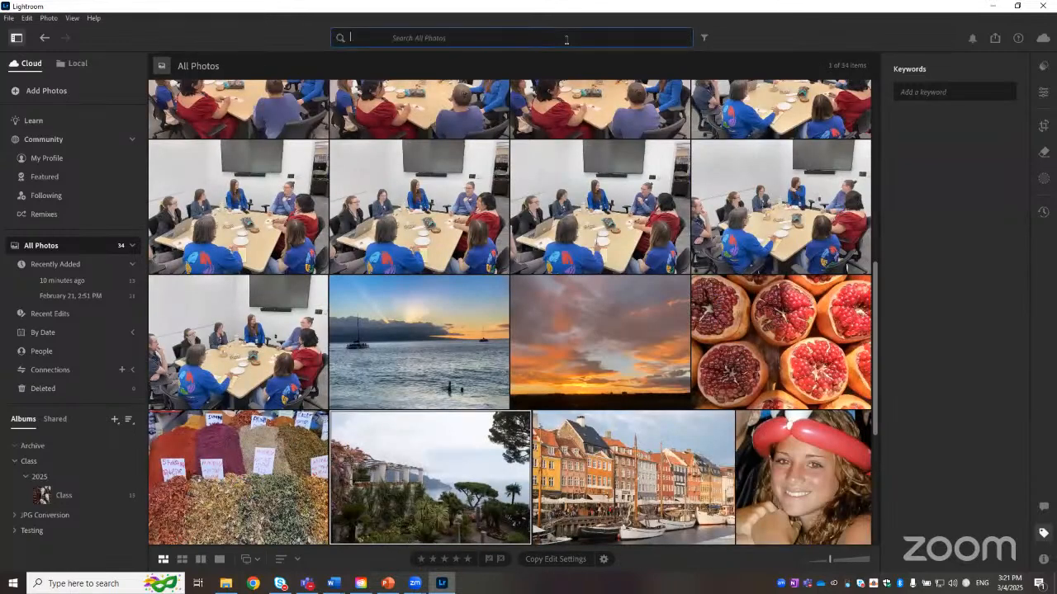
left_click(566, 39)
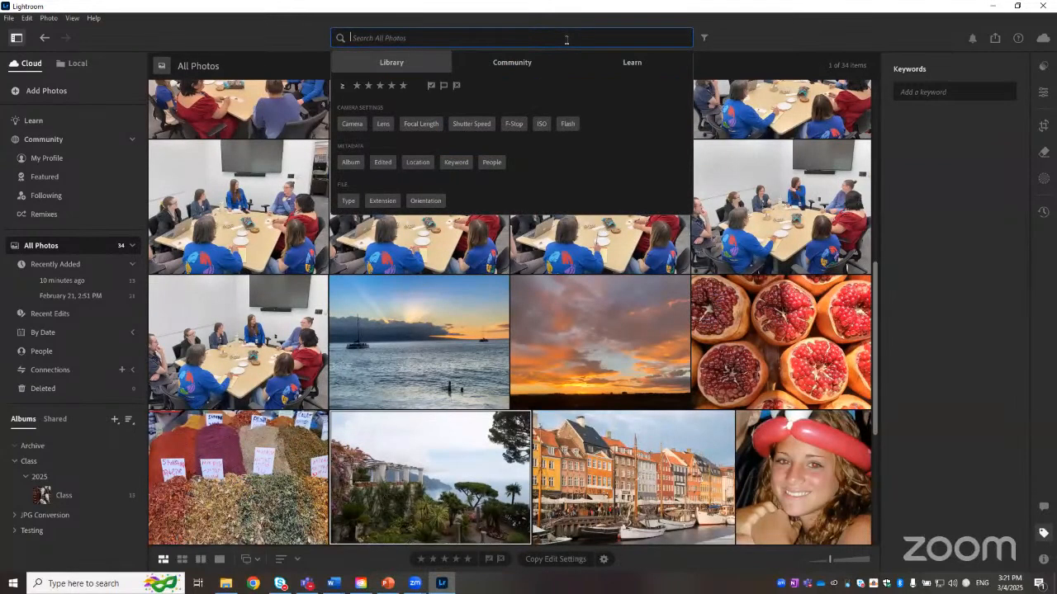
type("2025")
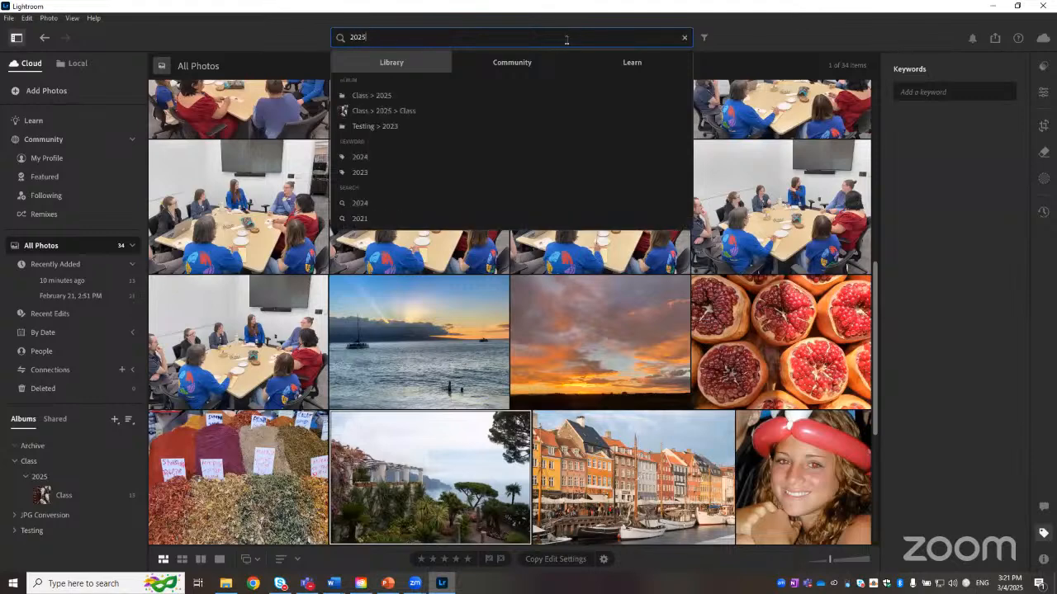
key("Return")
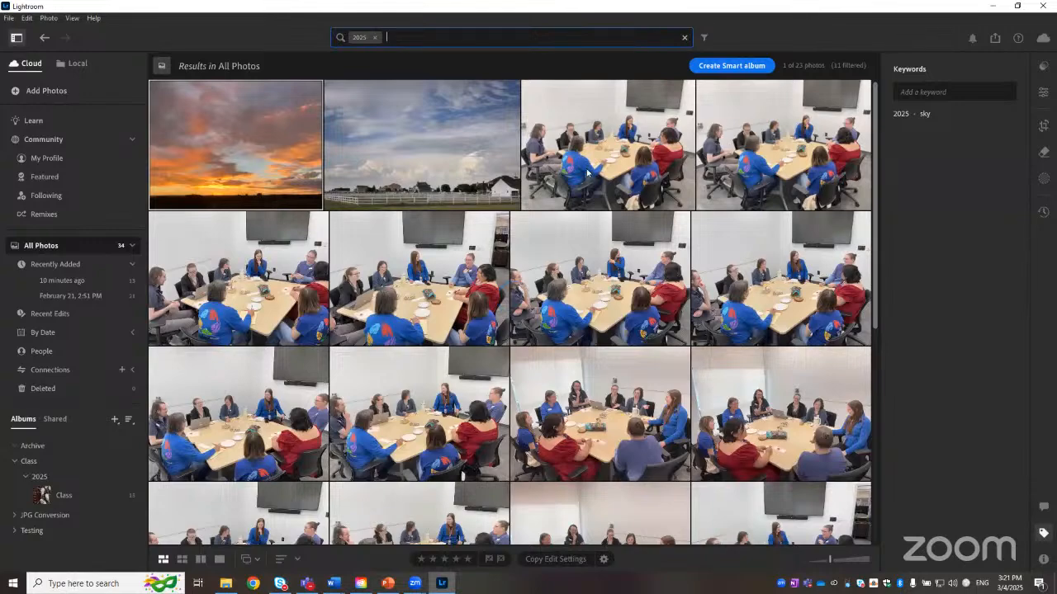
Step: Browse through the 2025 search results, then clear the search
scroll(586, 172, "down", 1)
scroll(586, 168, "down", 4)
scroll(452, 166, "up", 6)
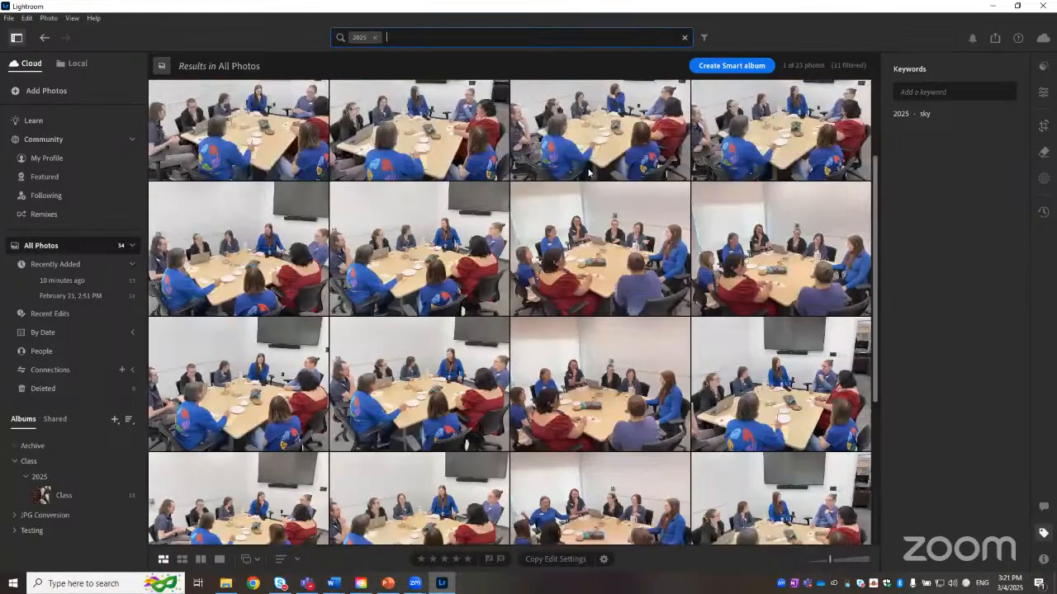
left_click(382, 120)
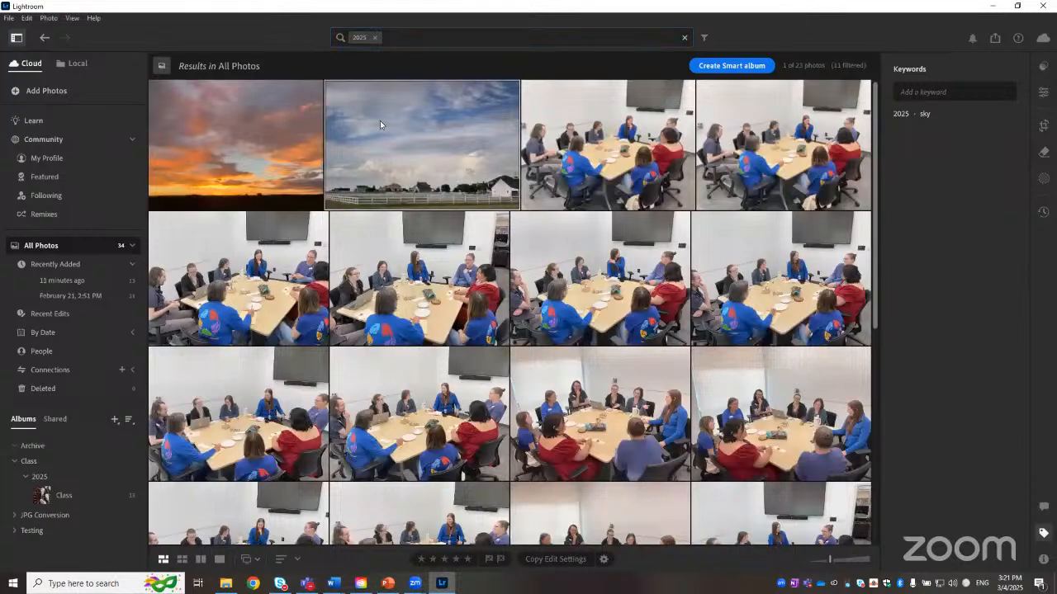
left_click(596, 132)
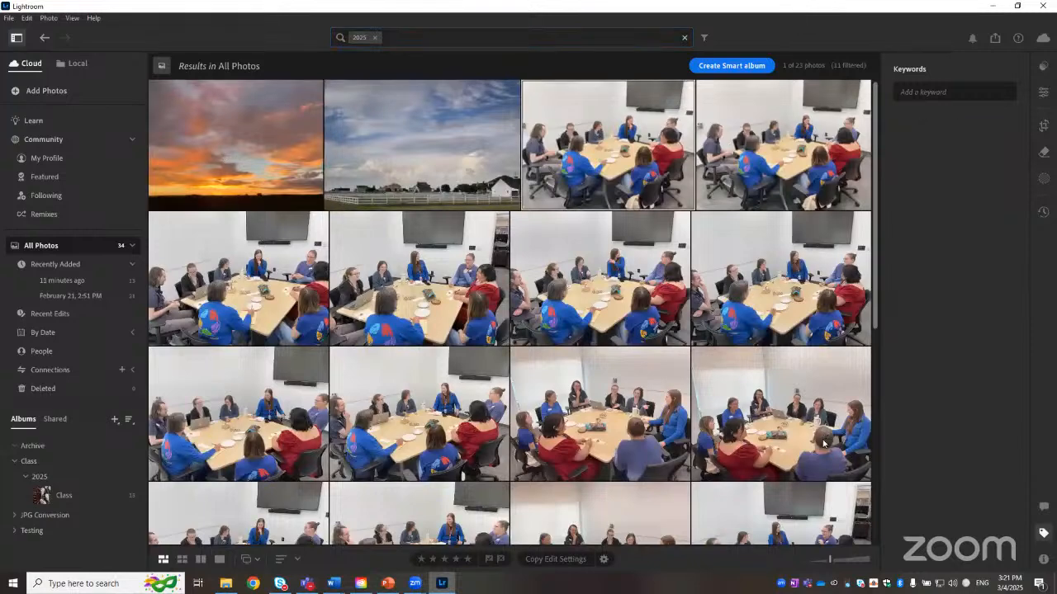
scroll(717, 491, "down", 5)
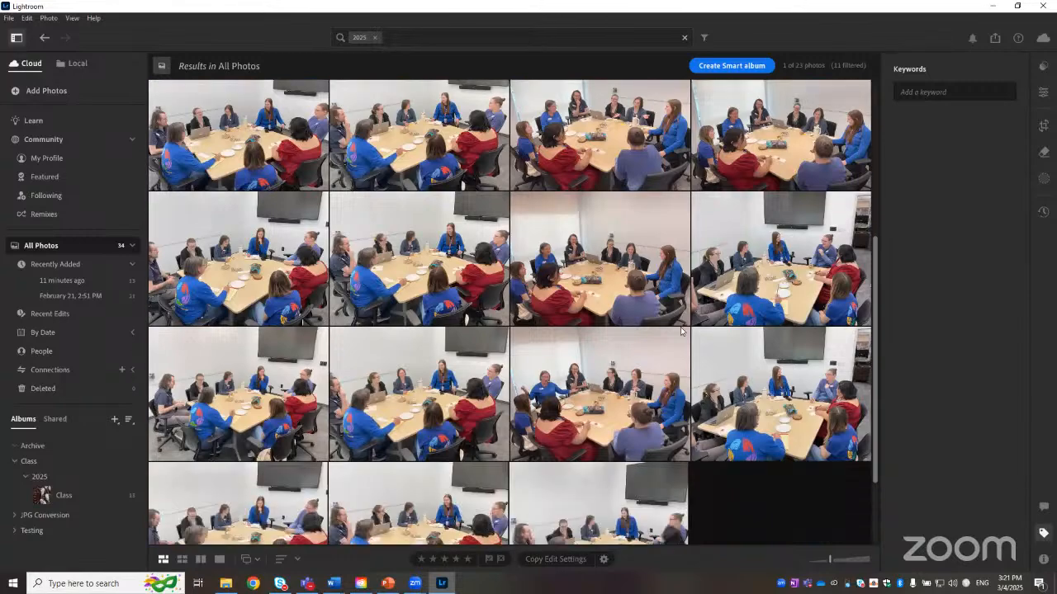
scroll(596, 123, "down", 1)
scroll(576, 178, "up", 2)
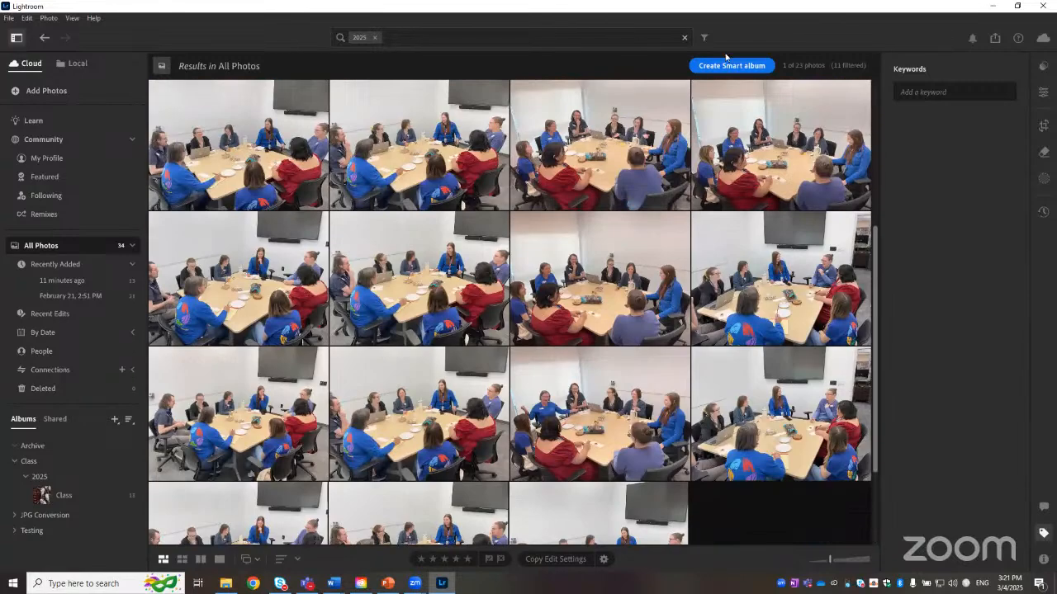
left_click(685, 38)
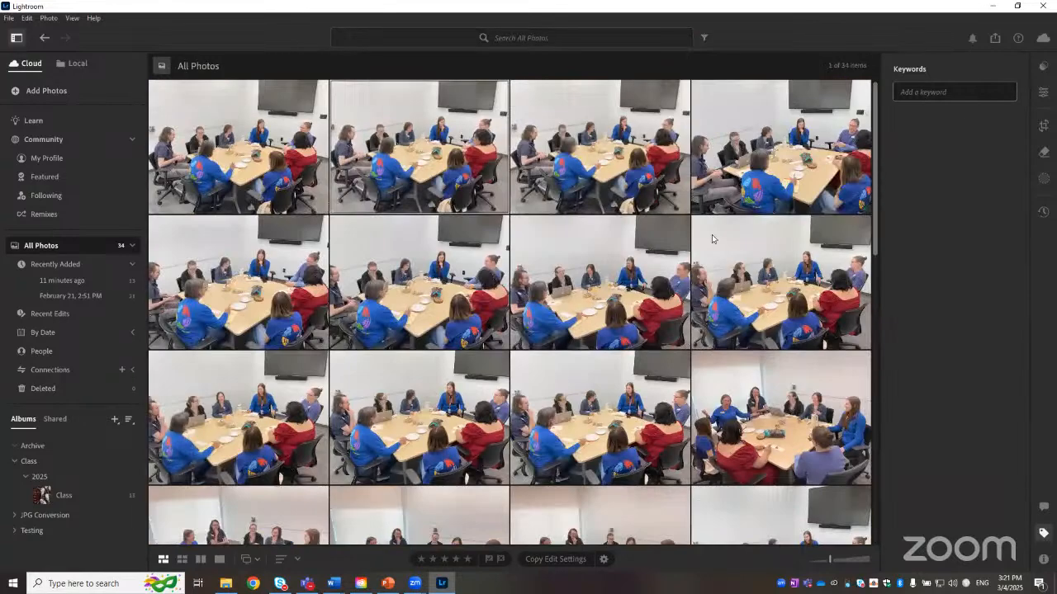
Step: Open the Class album and give the orange sunset photo a 5-star rating
left_click(70, 496)
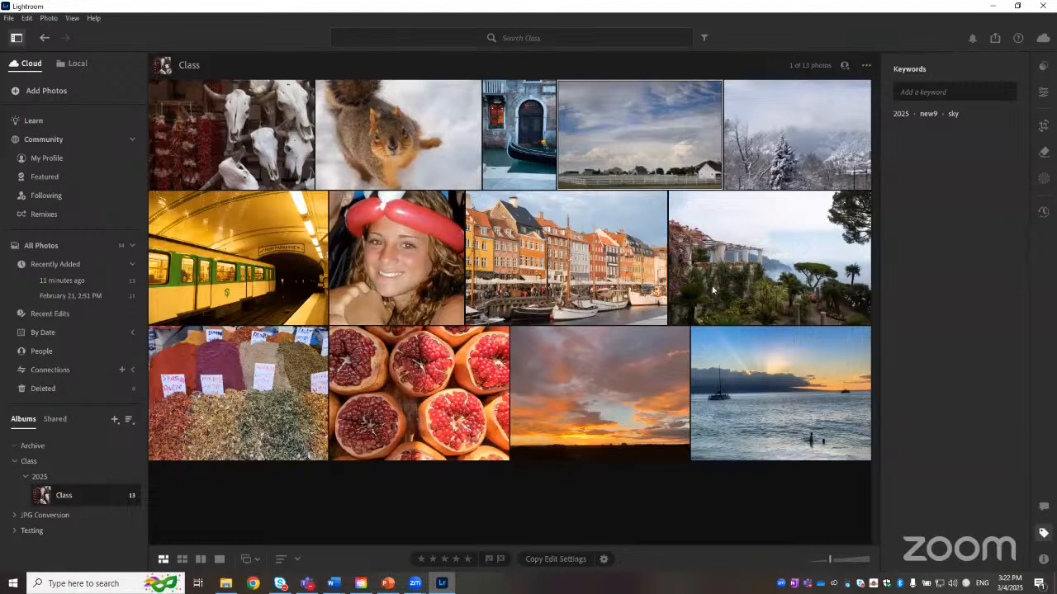
left_click(637, 387)
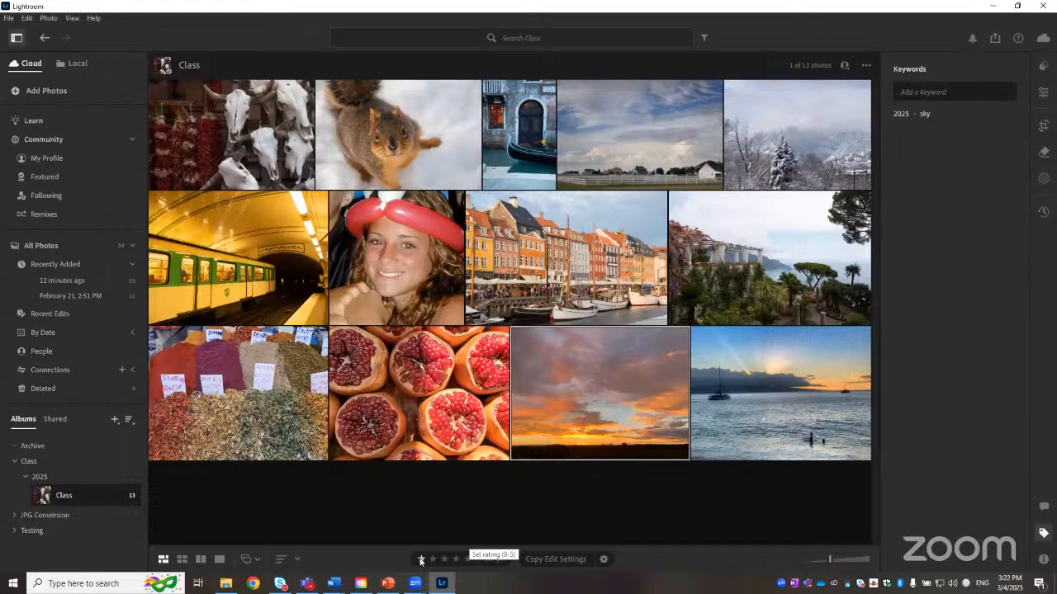
left_click(469, 561)
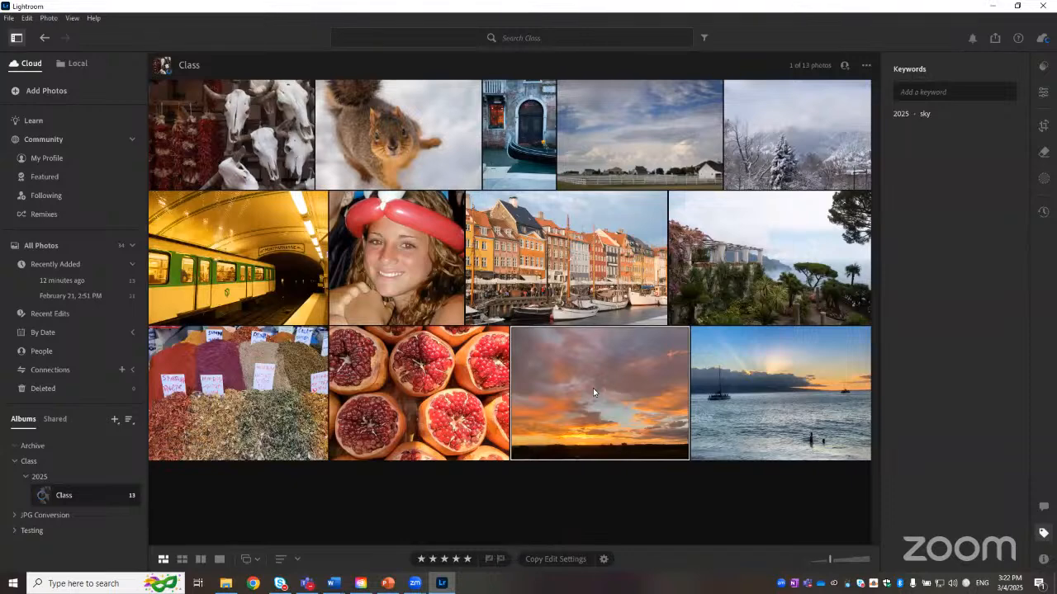
Step: Give the pomegranate photo a 1-star rating
left_click(415, 368)
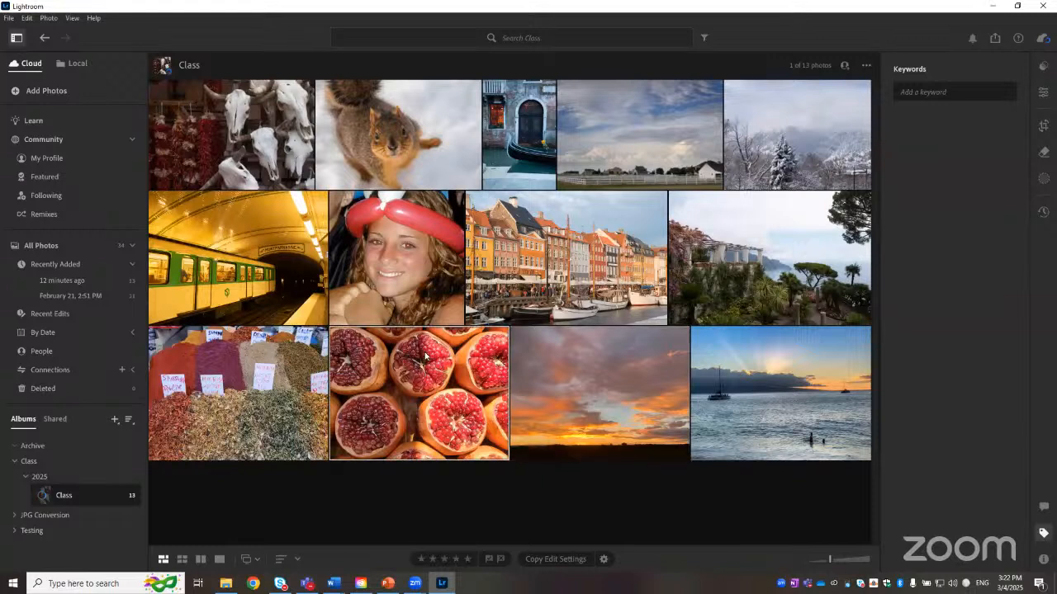
left_click(418, 560)
Step: Flag the balloon-hat portrait photo as rejected
left_click(417, 248)
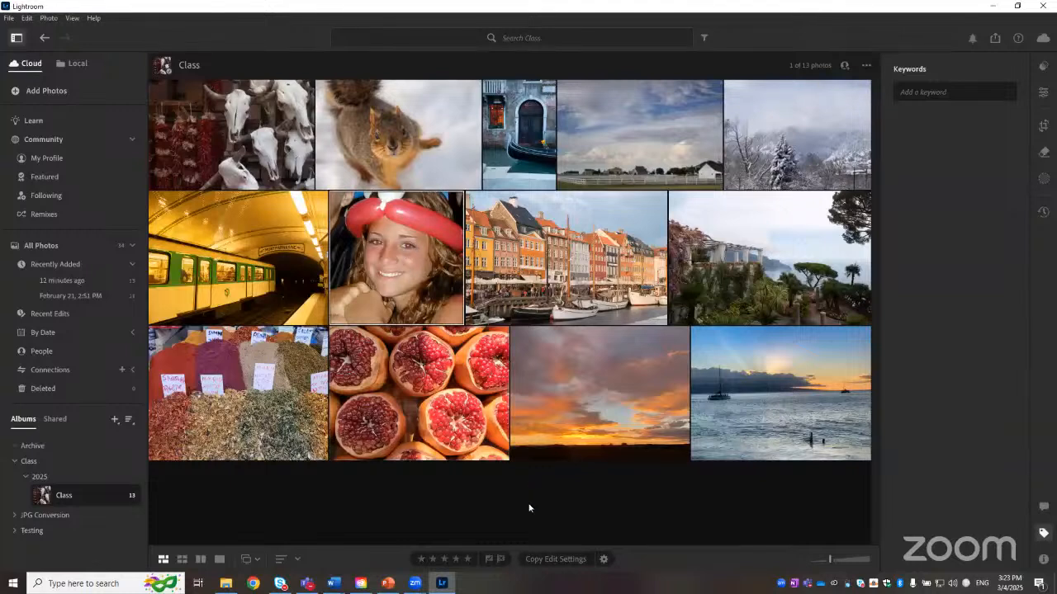
left_click(502, 562)
left_click(744, 391)
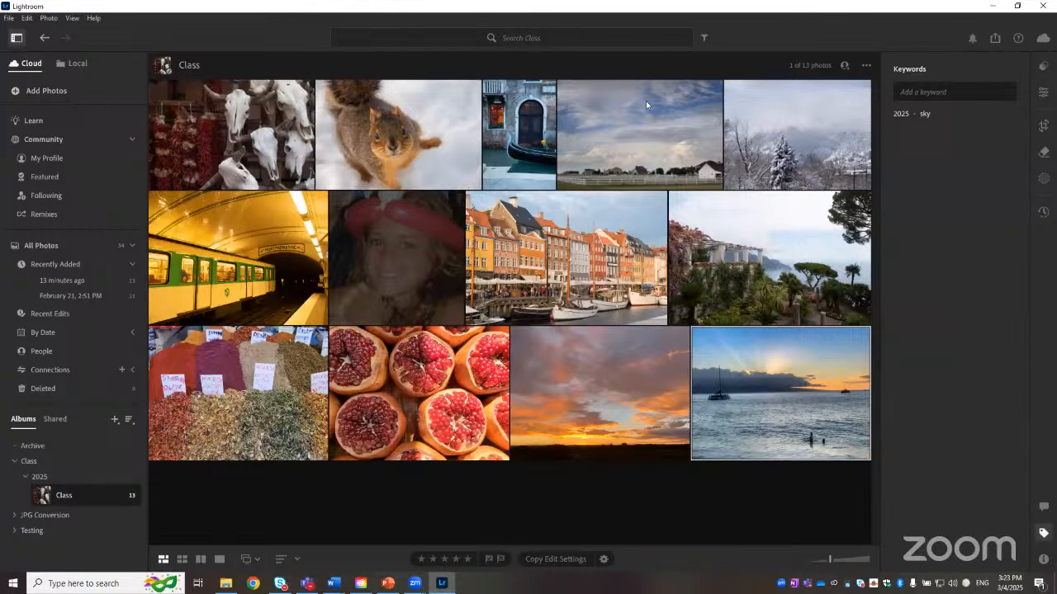
Step: Select the cloudy sky photo alongside the sailboat photo and view the two side by side in Compare view
left_click(647, 135, "ctrl")
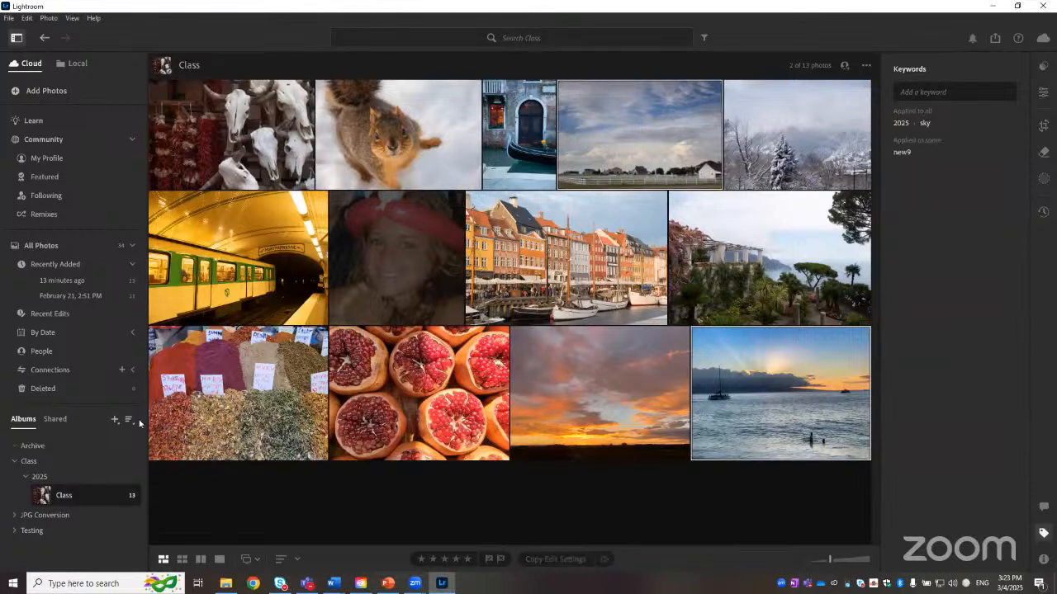
left_click(200, 561)
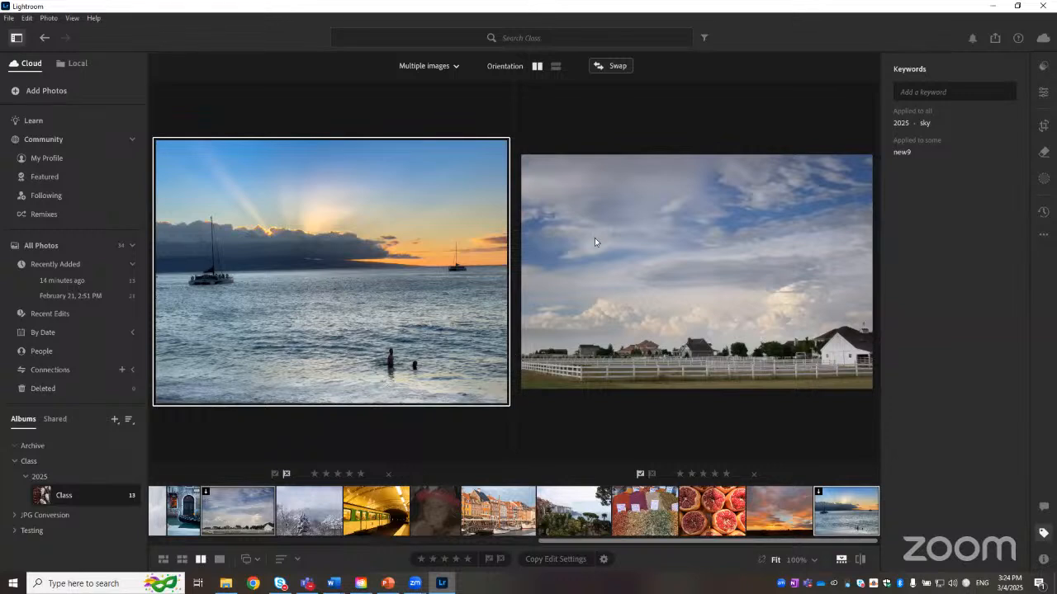
Step: Show the filter bar and switch back to the photo grid view
left_click(705, 38)
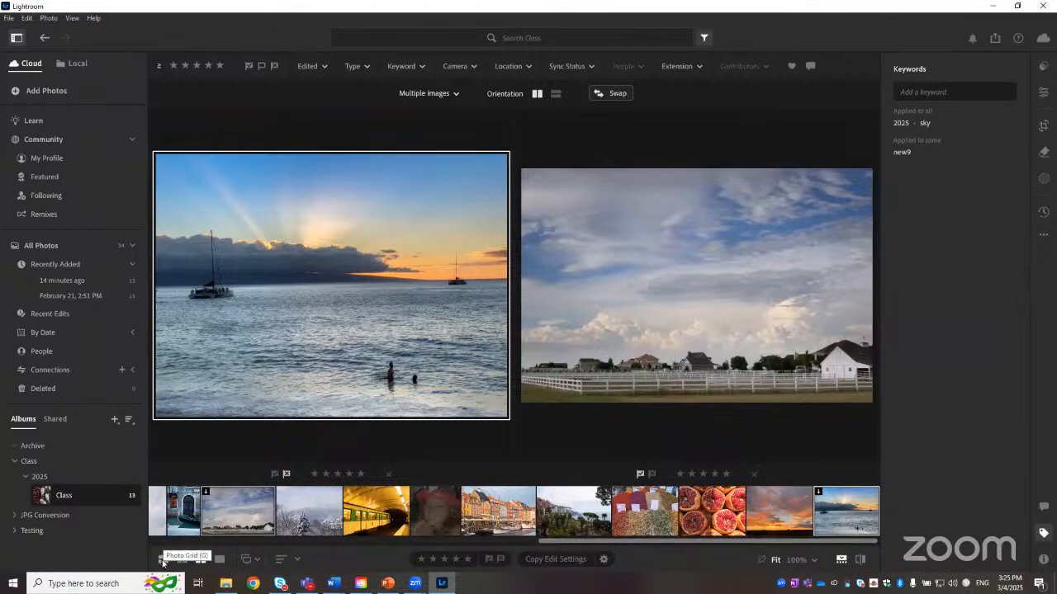
left_click(163, 561)
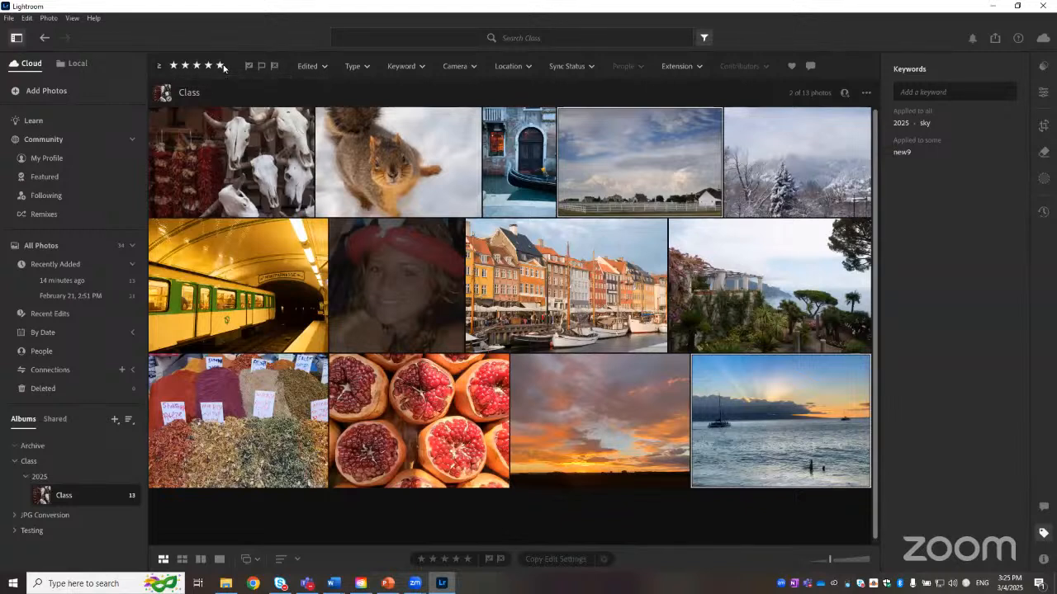
left_click(159, 70)
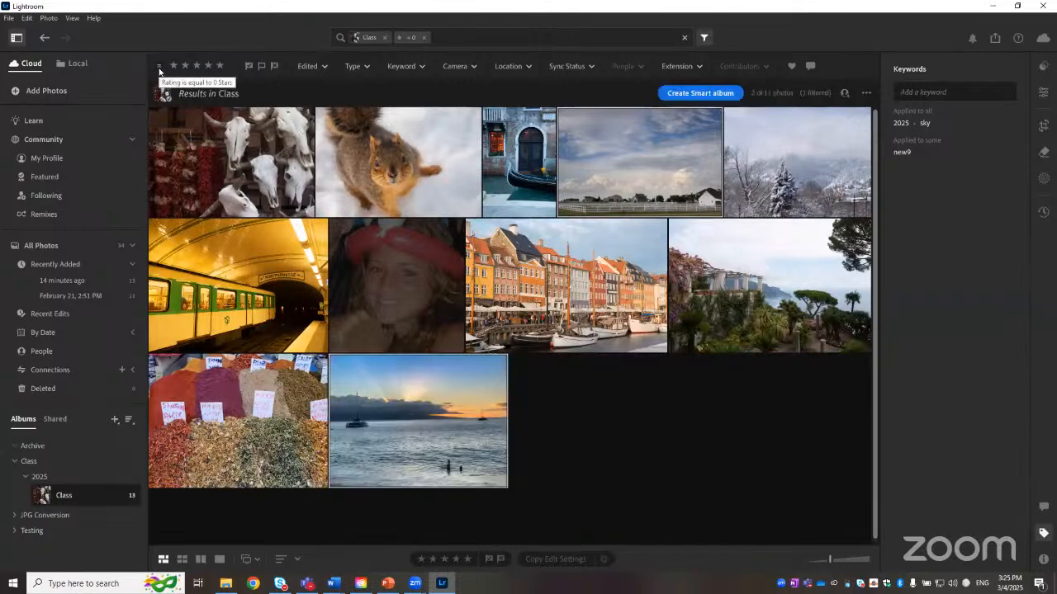
left_click(159, 69)
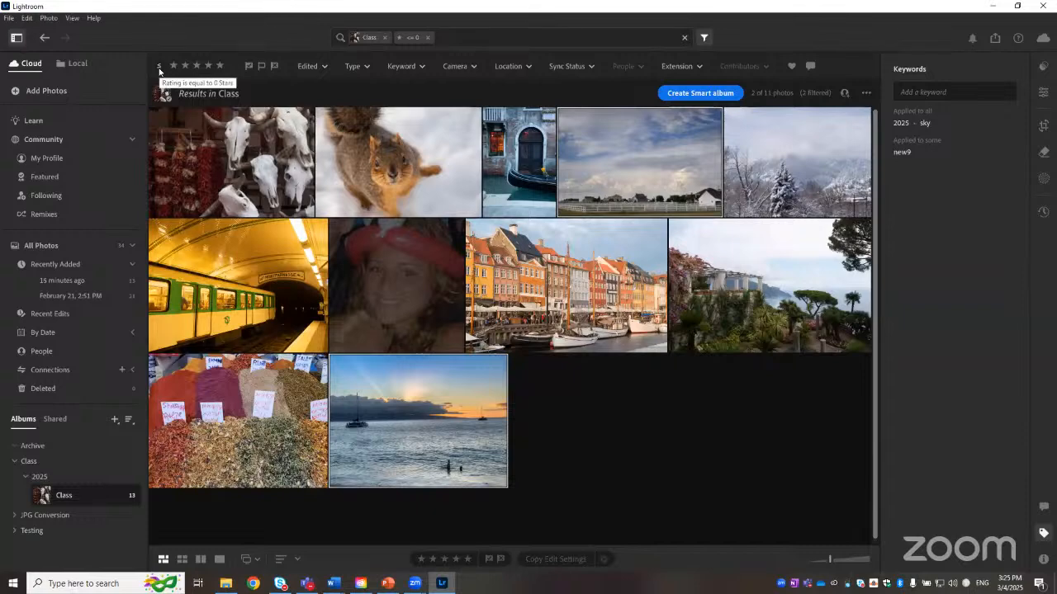
left_click(159, 69)
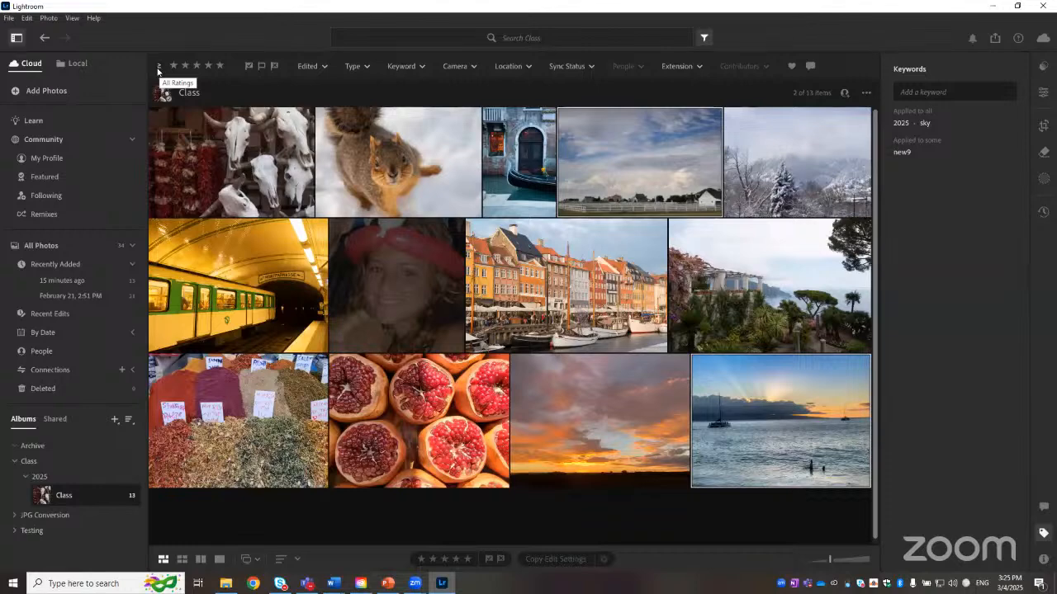
left_click(159, 70)
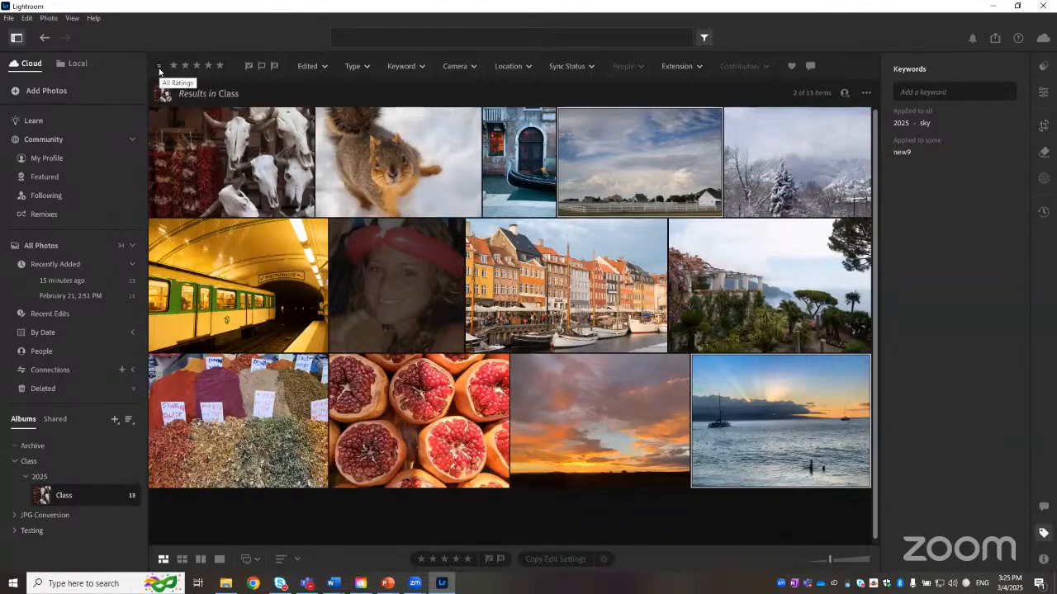
Step: Filter the album by star rating, trying 5 stars, then 1 star, then 5 stars again
left_click(220, 66)
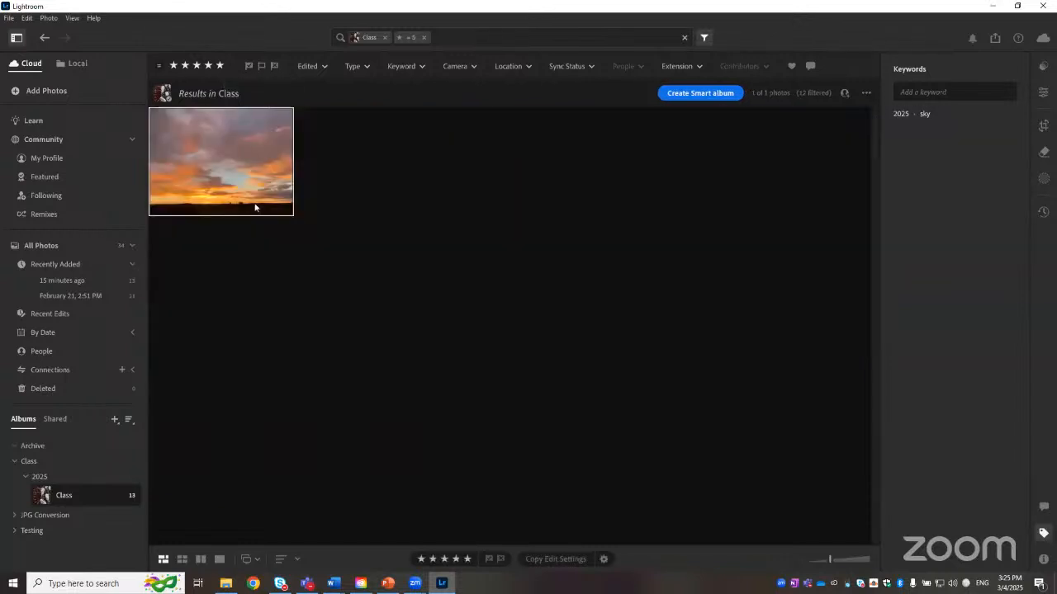
left_click(175, 67)
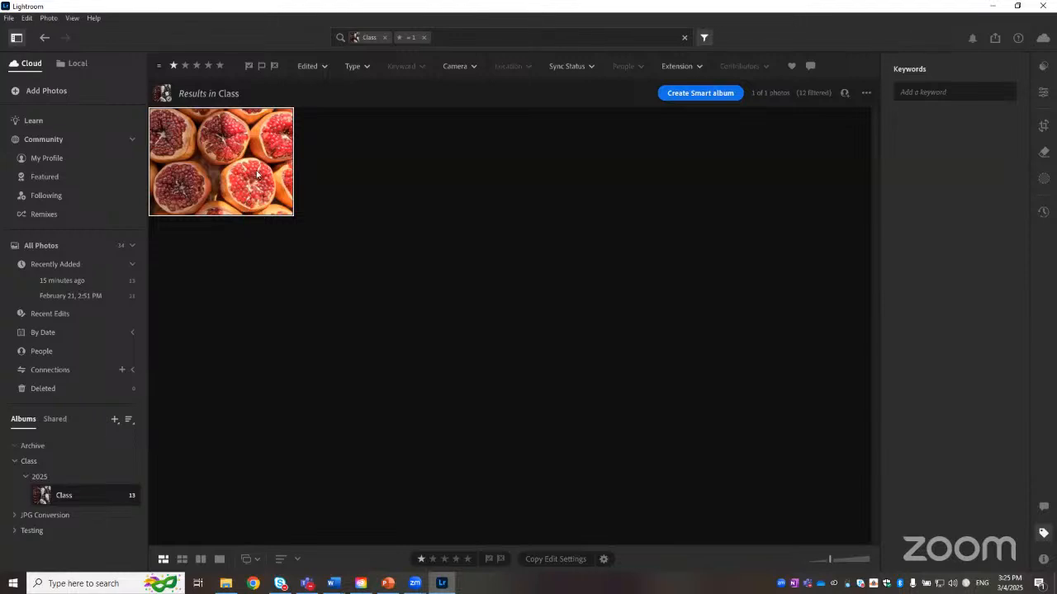
left_click(219, 67)
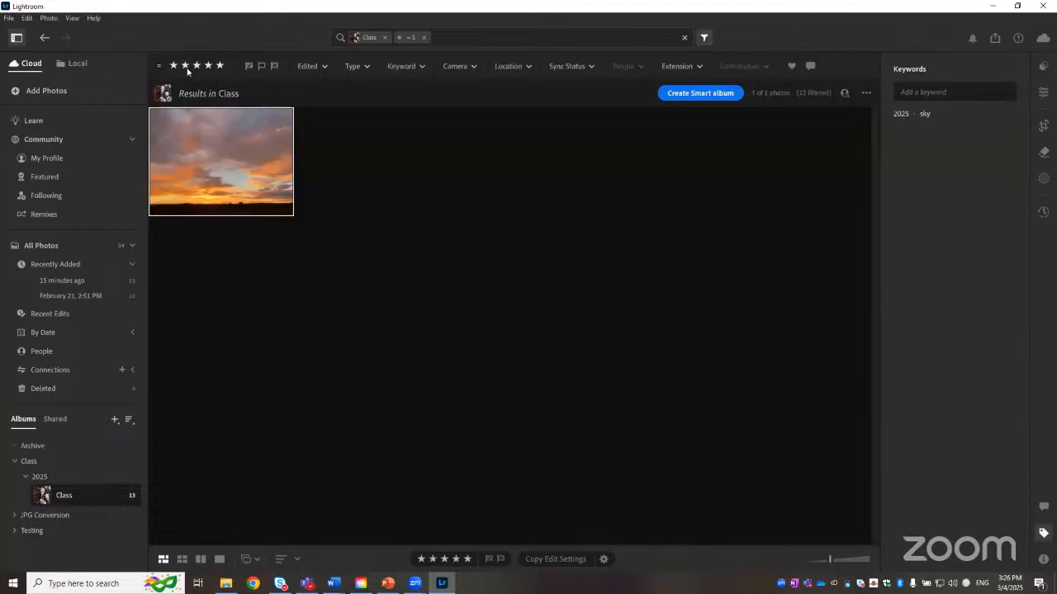
Step: Filter the album to show only picked photos, drop the rating filter, and select each picked photo in turn
left_click(249, 66)
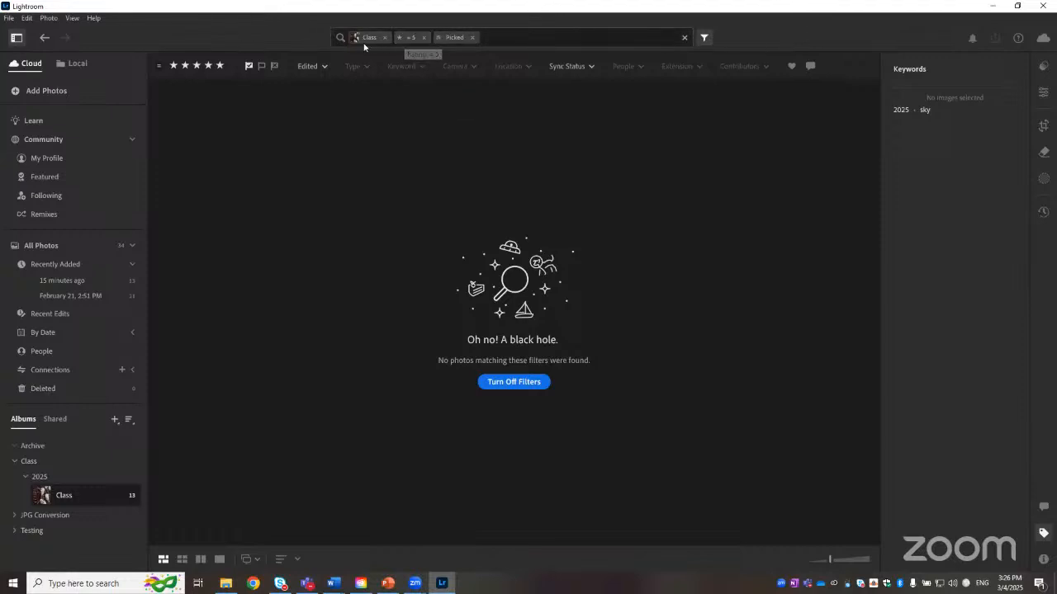
left_click(424, 38)
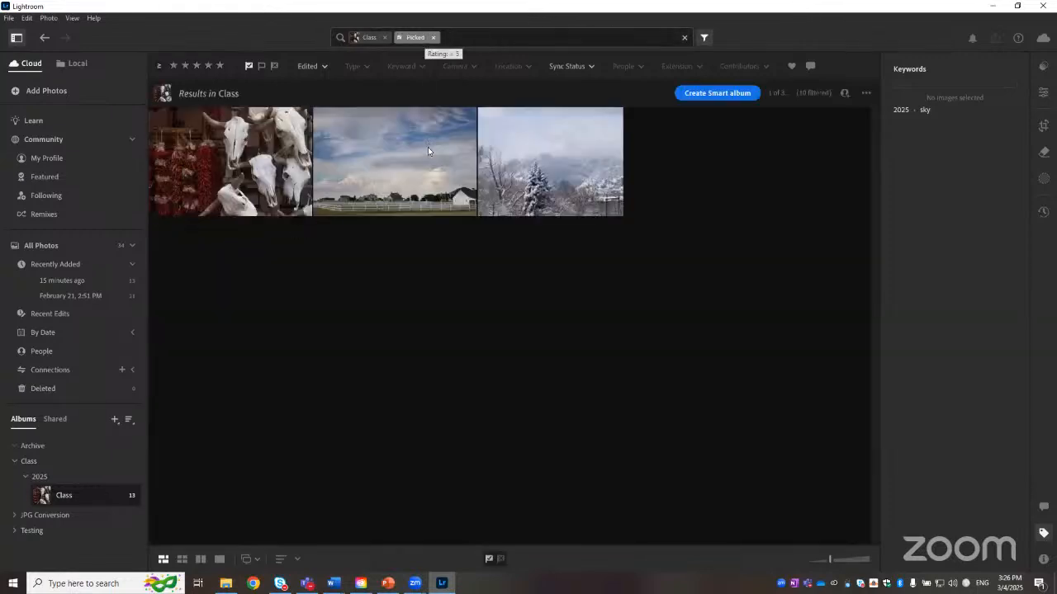
left_click(523, 185)
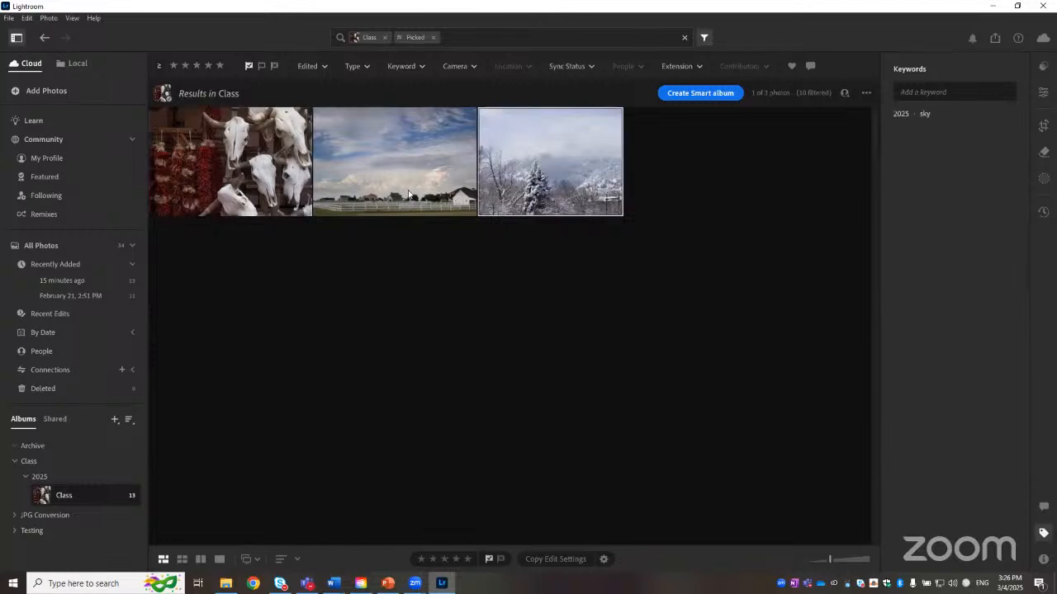
left_click(269, 188)
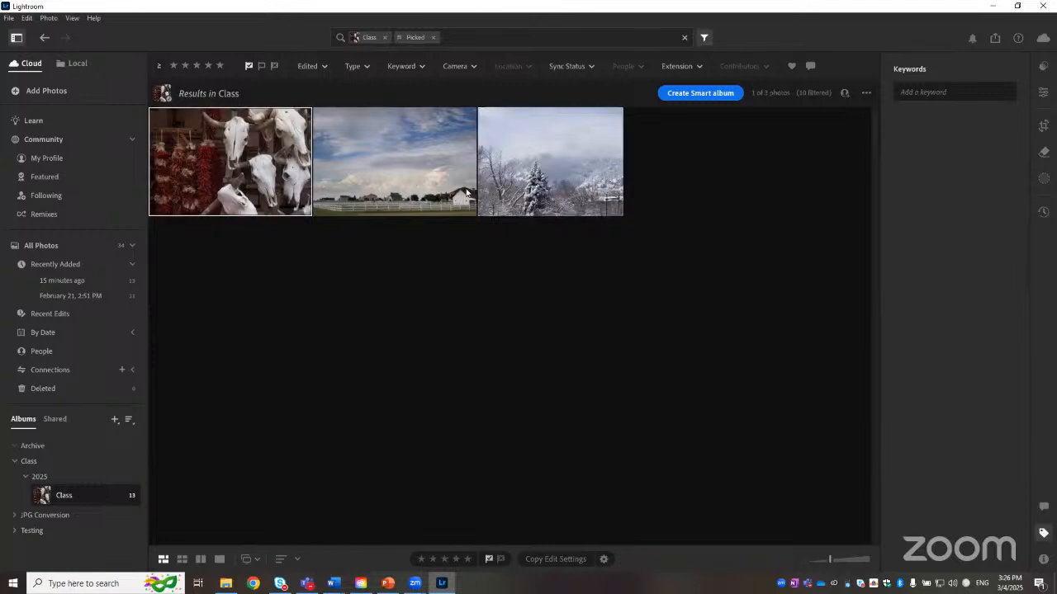
left_click(515, 190)
left_click(420, 198)
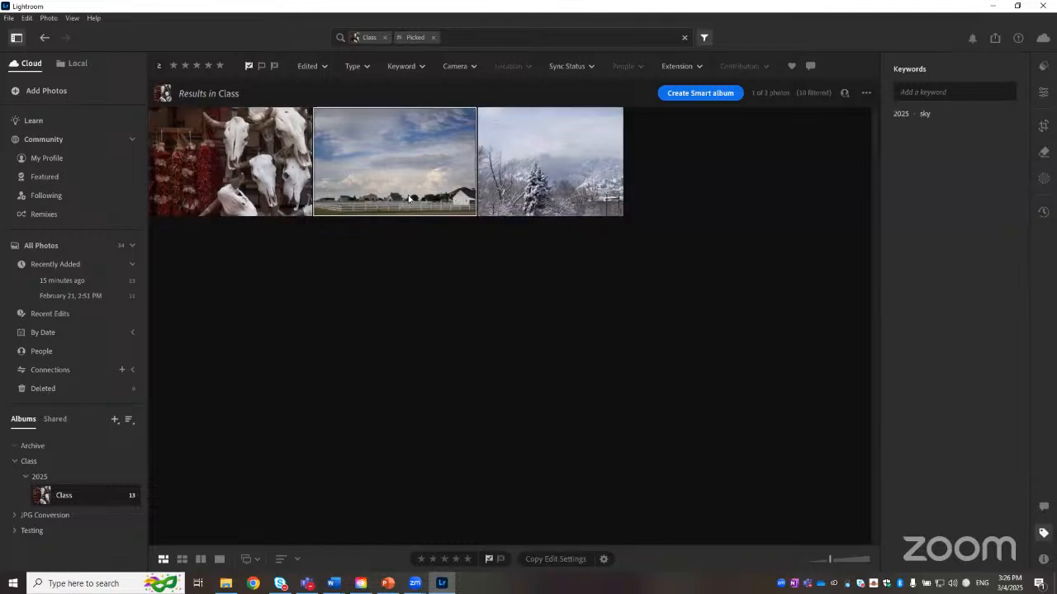
left_click(262, 192)
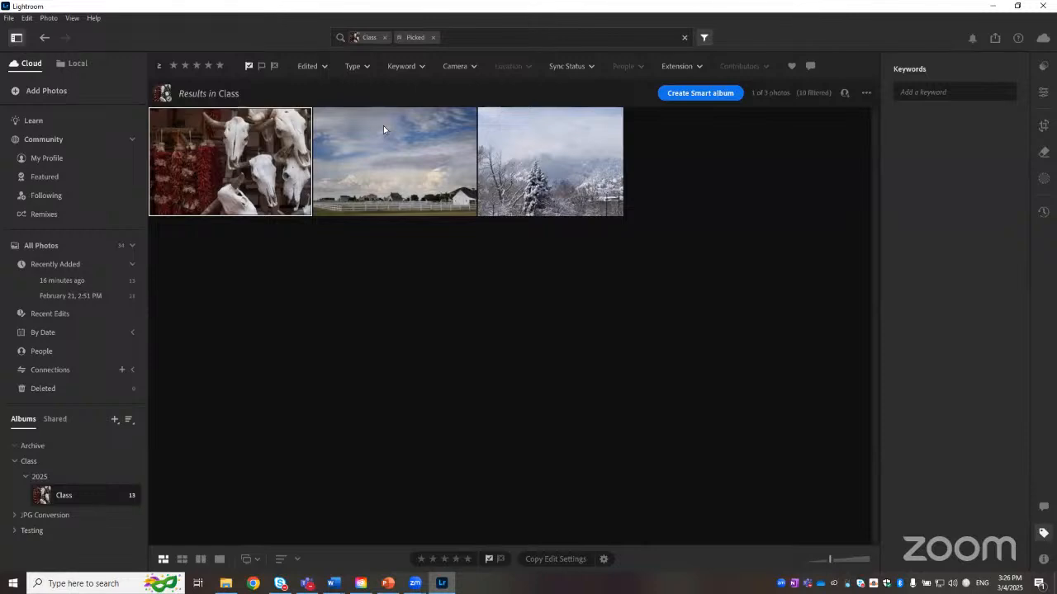
Step: View the rejected photos, clear that filter, and filter the album to unflagged photos instead
left_click(433, 38)
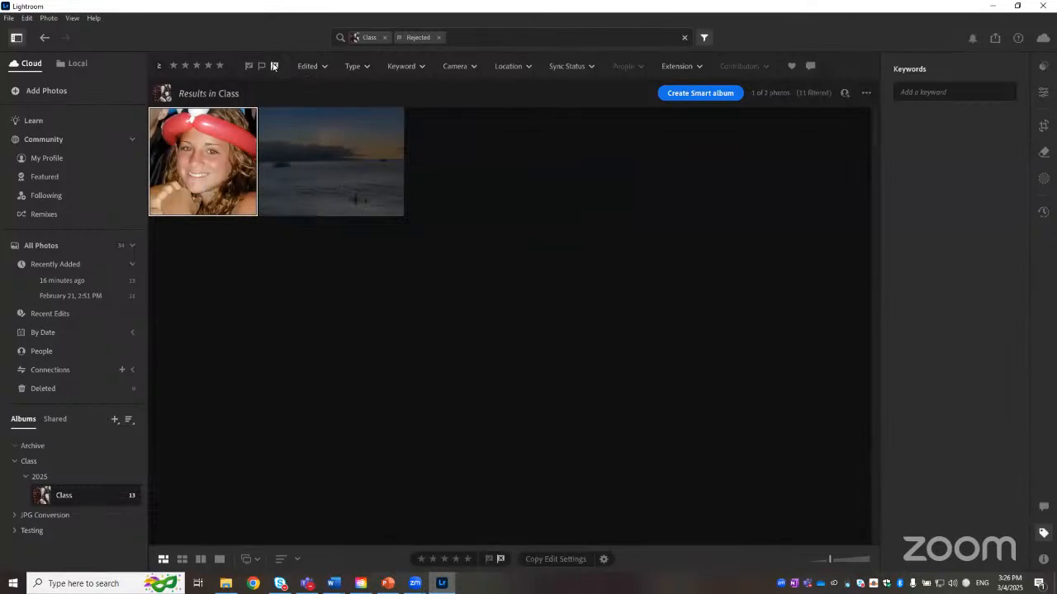
left_click(437, 38)
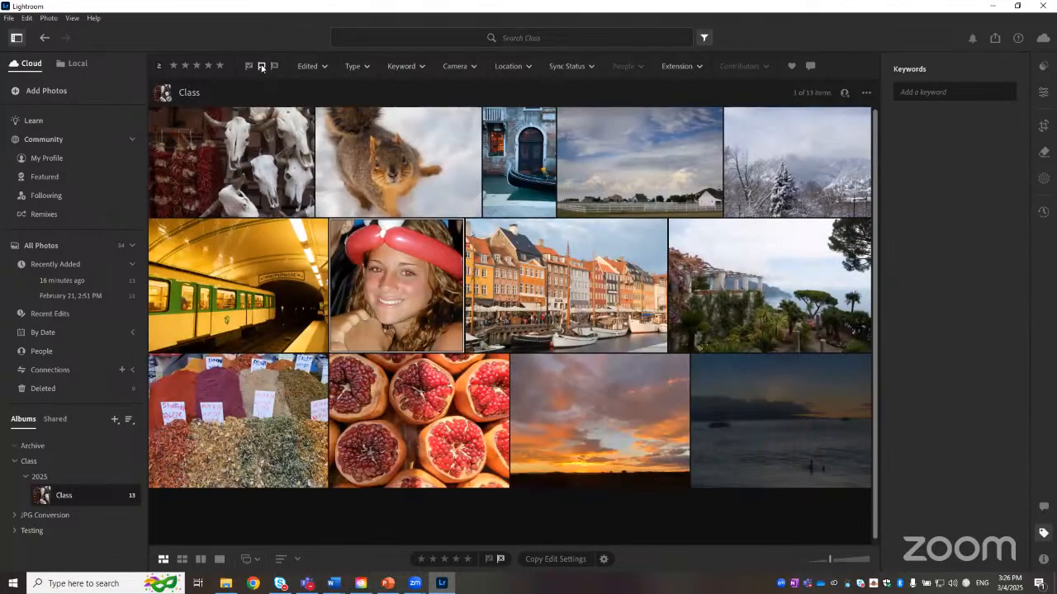
left_click(261, 66)
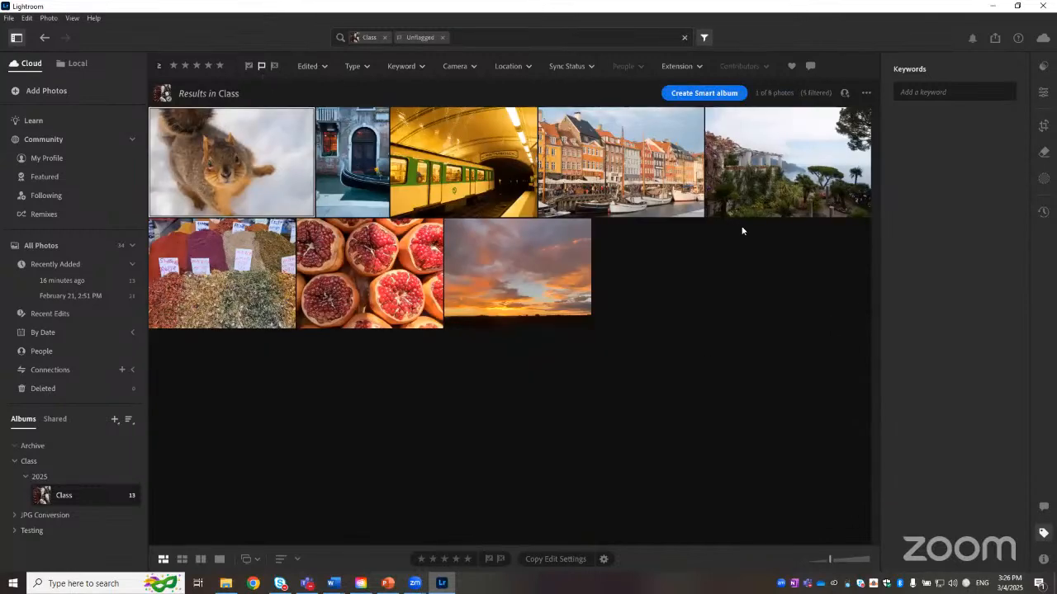
Step: Flag the orange sunset photo as rejected and the pomegranate photo as picked
left_click(553, 296)
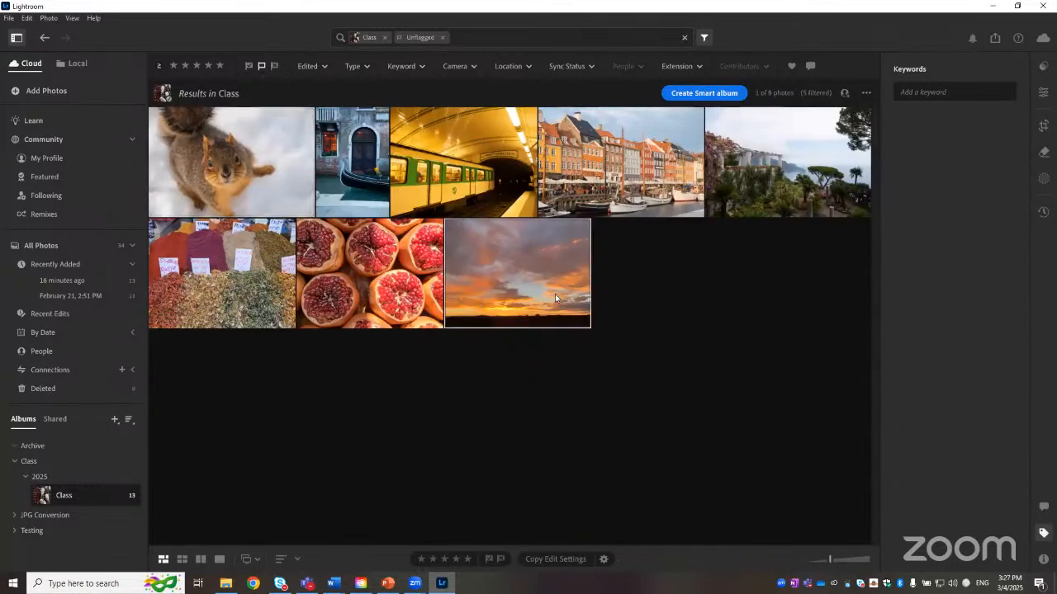
left_click(500, 559)
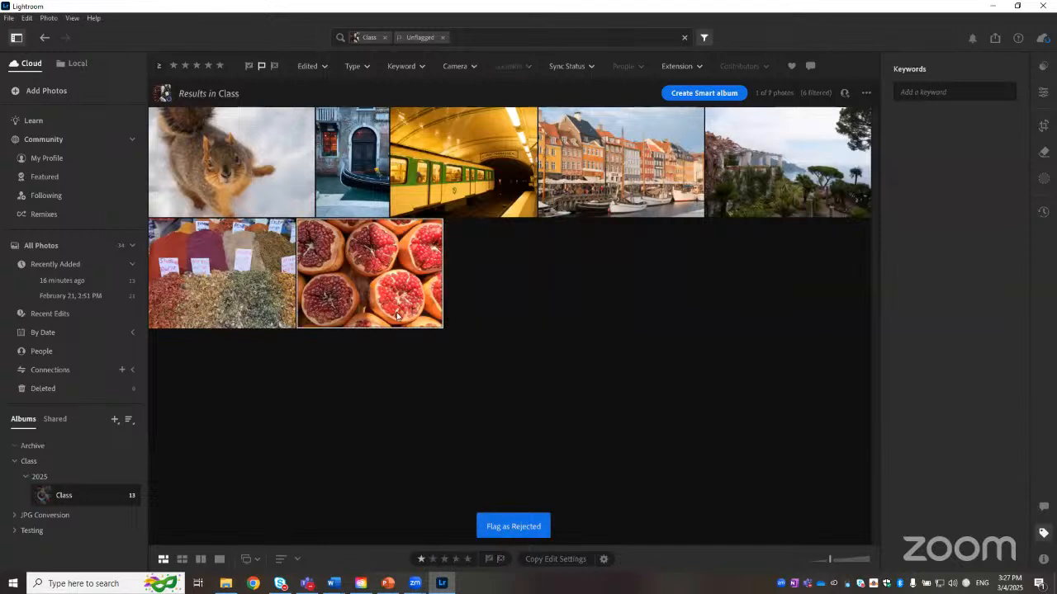
left_click(489, 559)
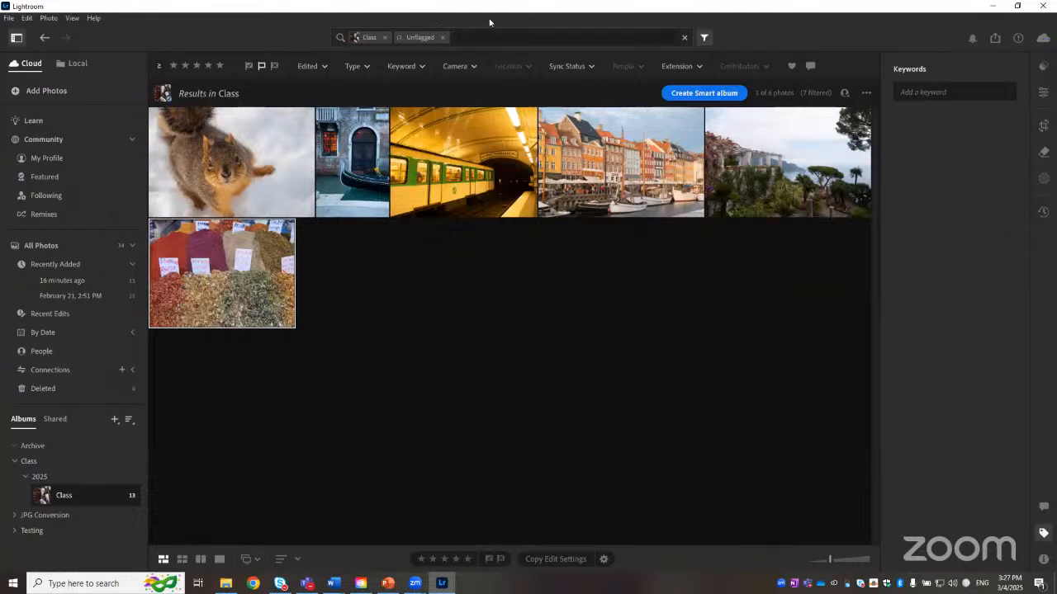
Step: Filter the album for 1-star picked photos, then clear the search filters
left_click(443, 38)
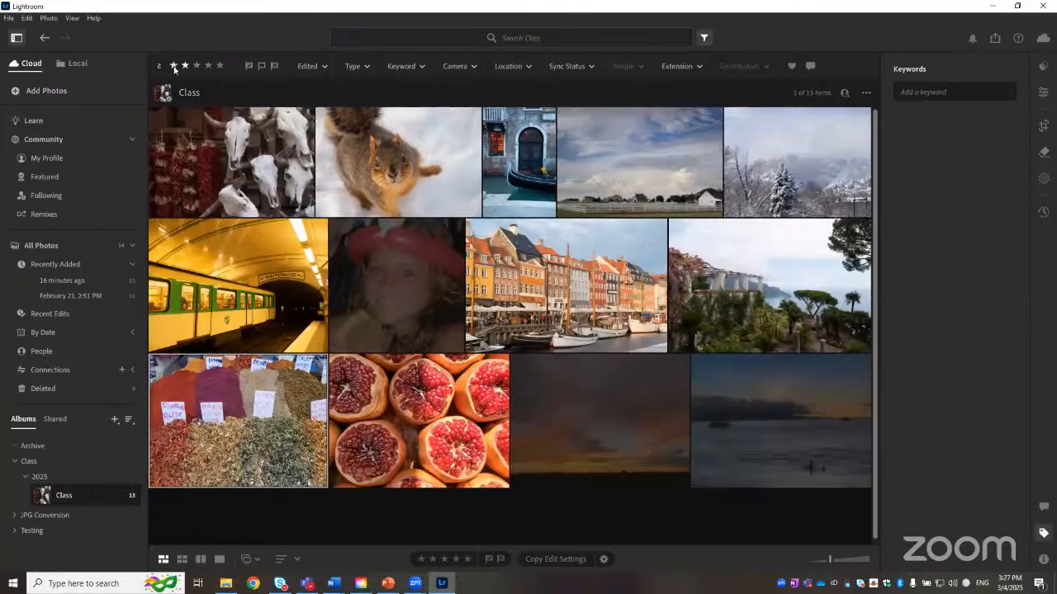
left_click(173, 65)
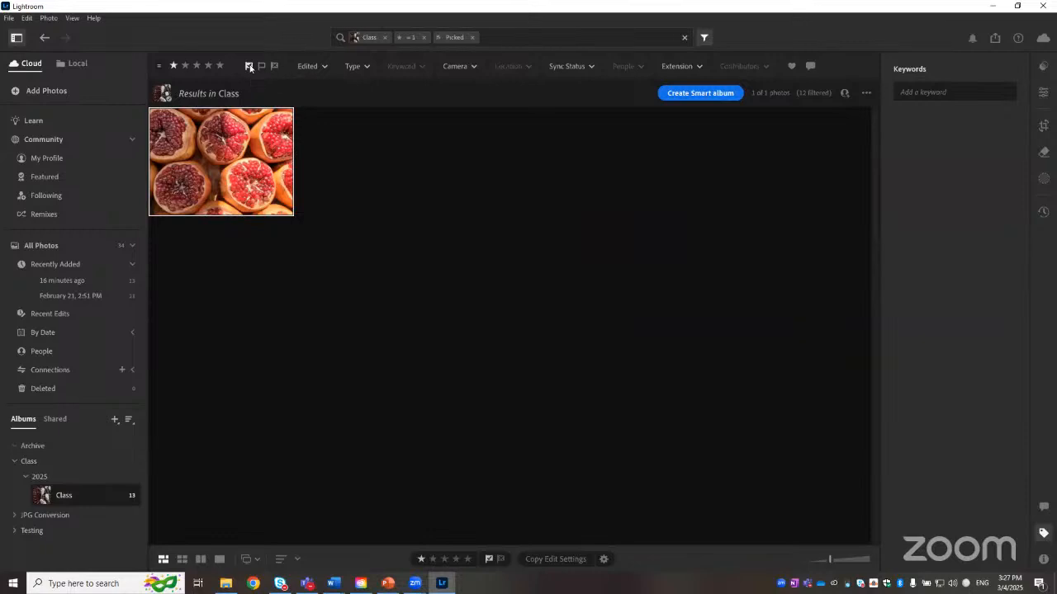
left_click(250, 68)
left_click(684, 37)
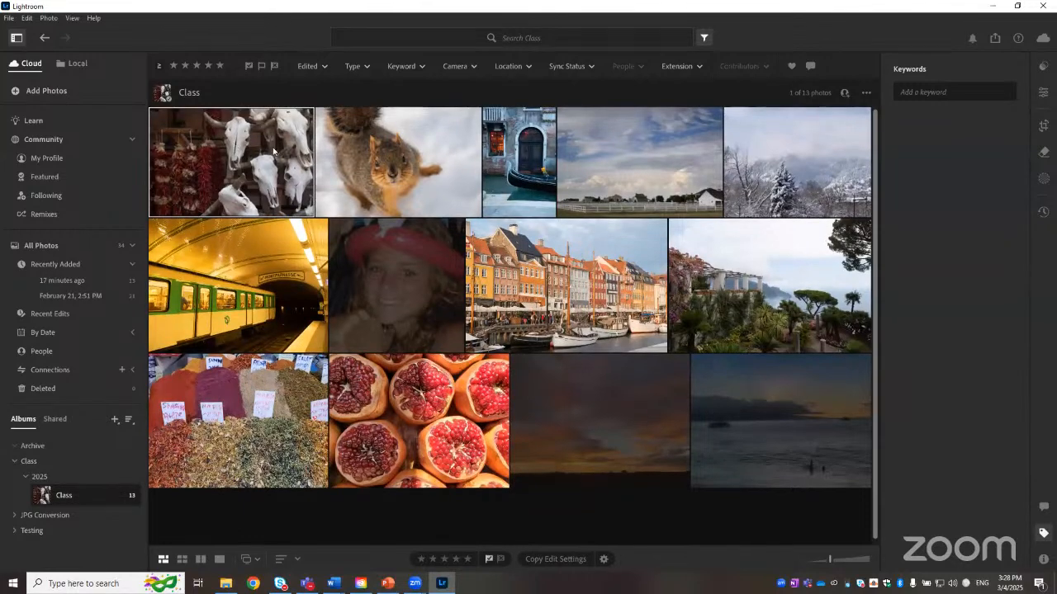
Step: Open the skulls and chili peppers photo in single-photo view and zoom it to 100%
double_click(213, 164)
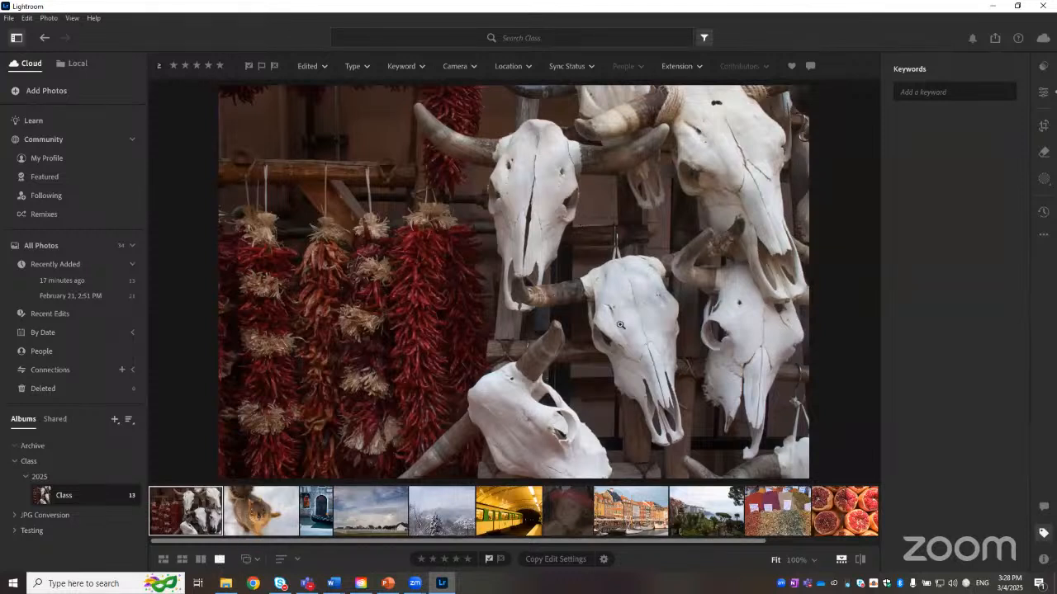
left_click(813, 561)
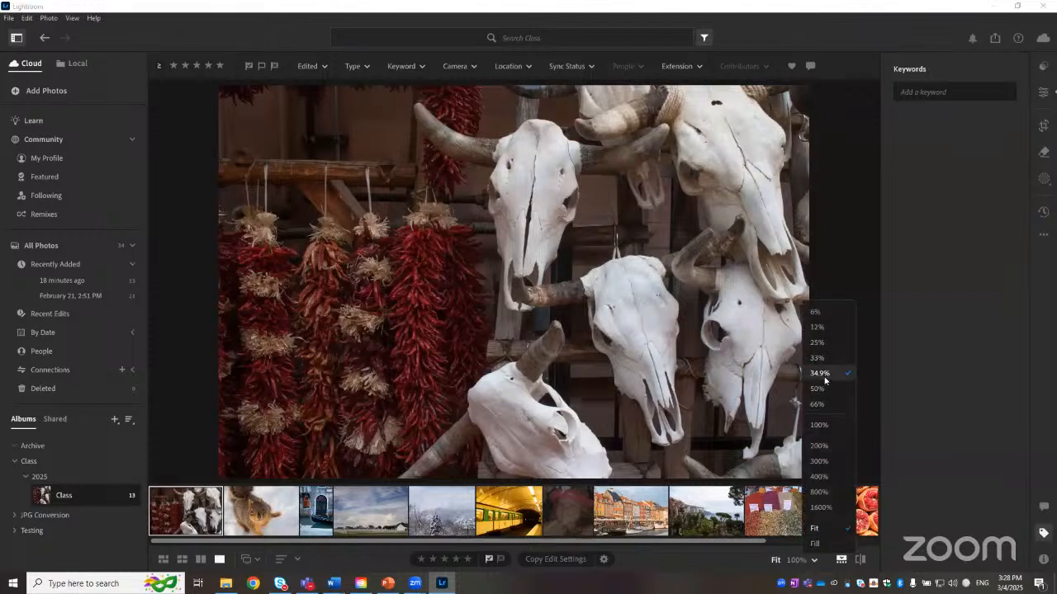
left_click(777, 562)
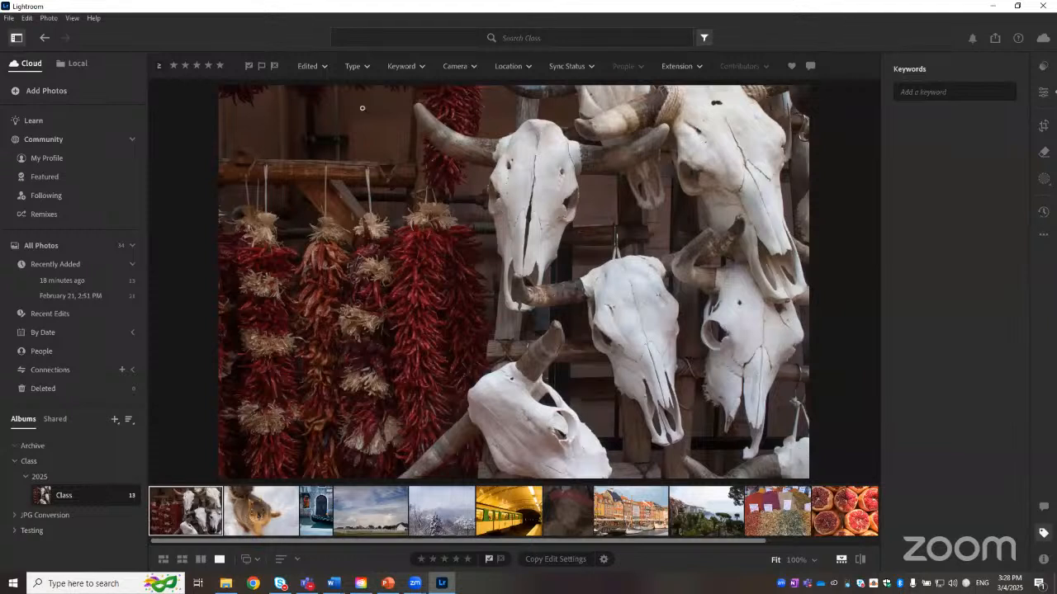
left_click(814, 561)
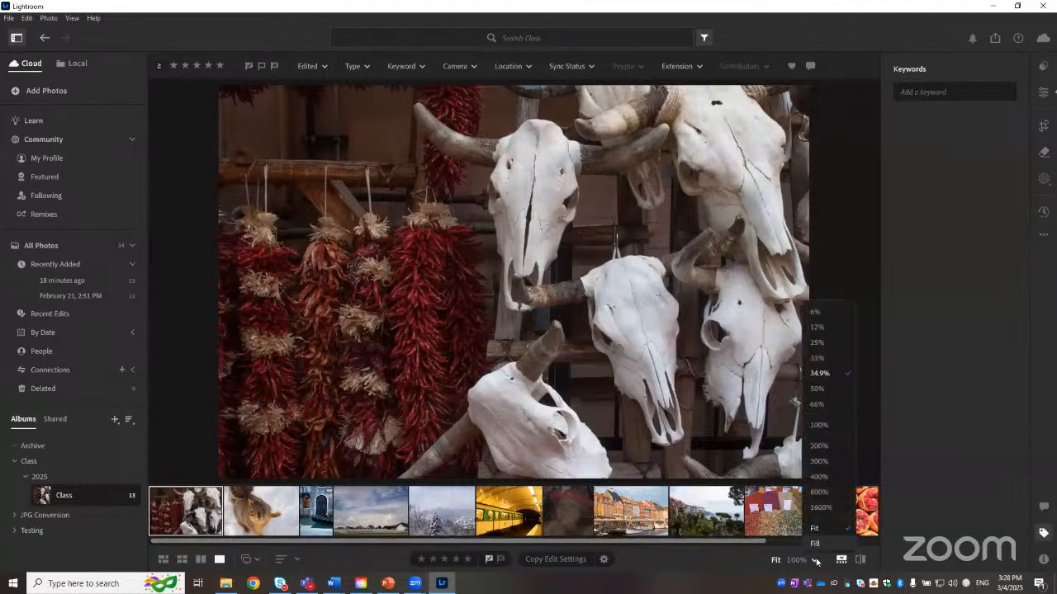
left_click(819, 425)
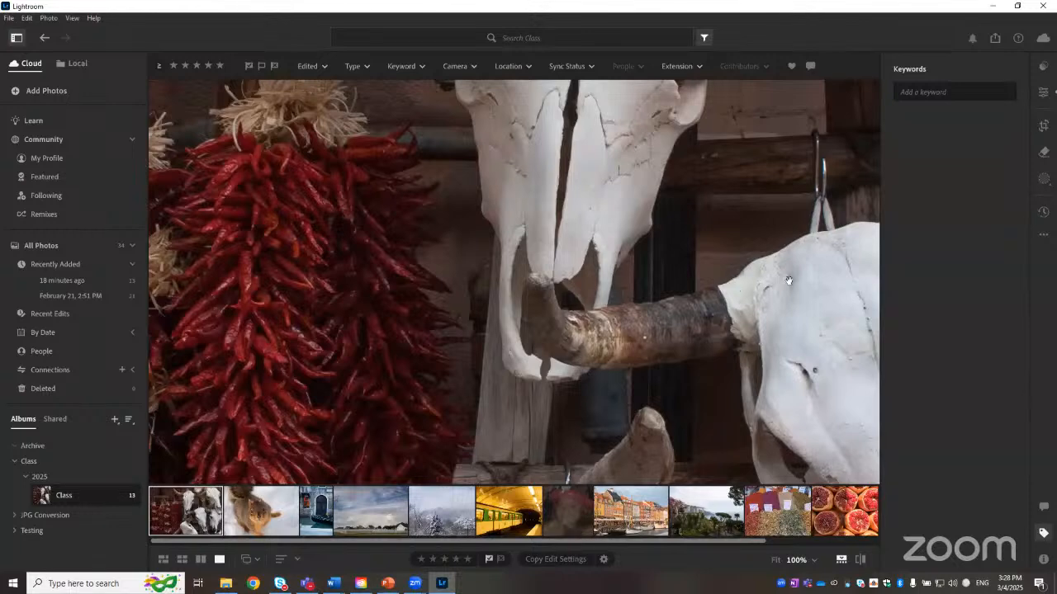
left_click(673, 278)
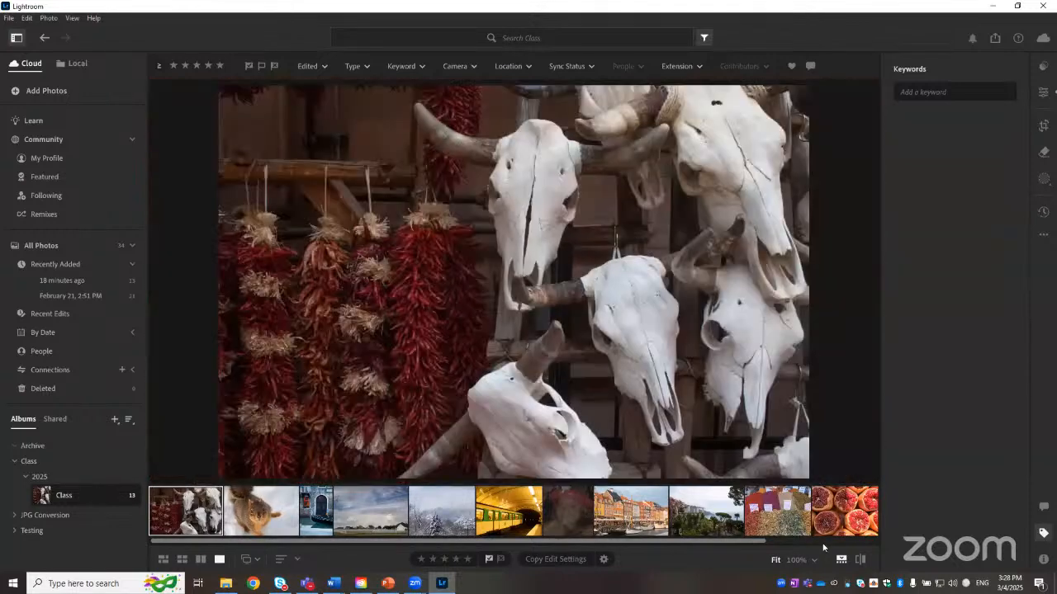
left_click(815, 564)
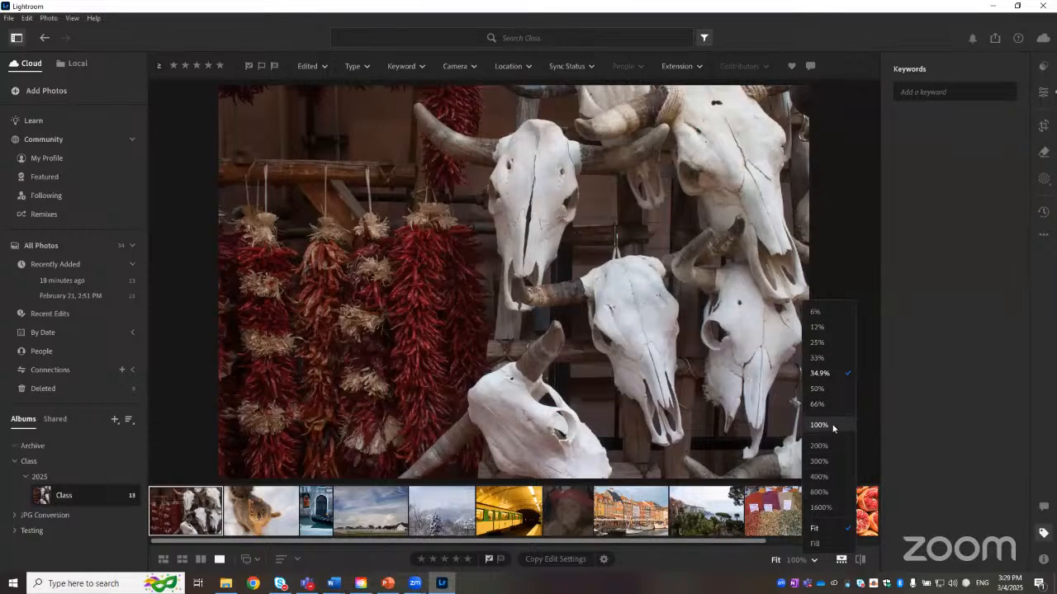
left_click(819, 425)
Step: Pan around the zoomed skulls photo to inspect its details
left_click_drag(578, 225, 184, 101)
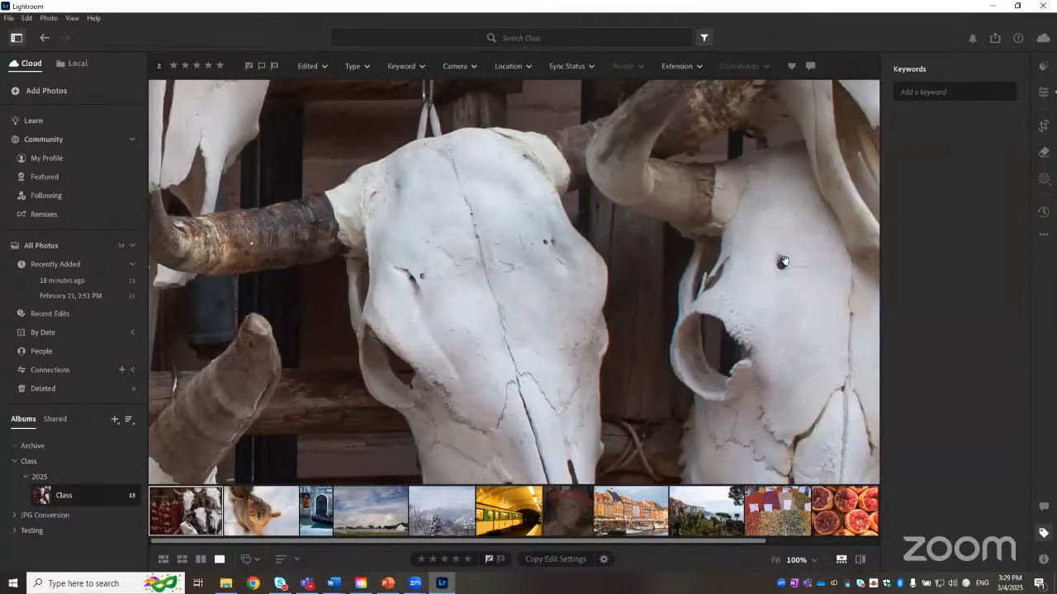
left_click_drag(624, 301, 367, 432)
left_click_drag(580, 155, 638, 332)
left_click_drag(468, 274, 712, 187)
left_click_drag(445, 276, 712, 220)
left_click_drag(441, 256, 795, 180)
left_click_drag(476, 190, 535, 106)
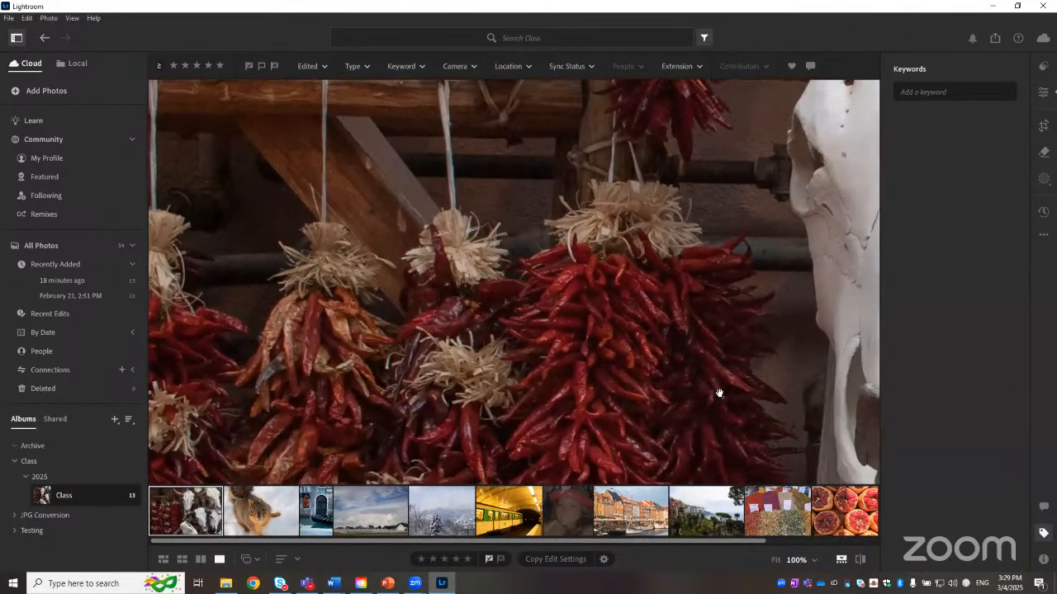
Step: Zoom the skulls photo back to fit and open the Presets panel
left_click(776, 561)
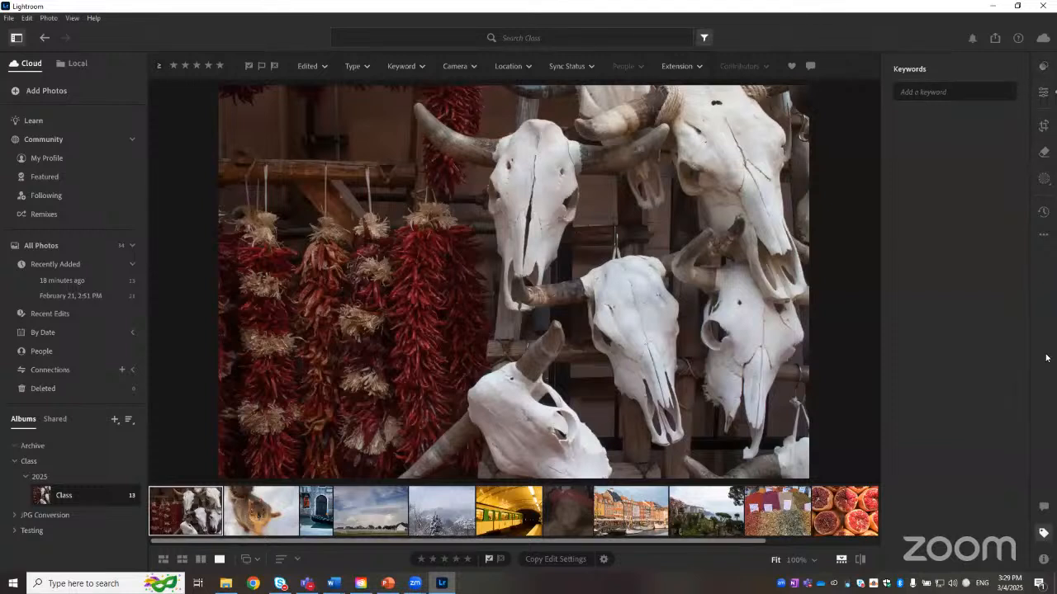
left_click(1044, 68)
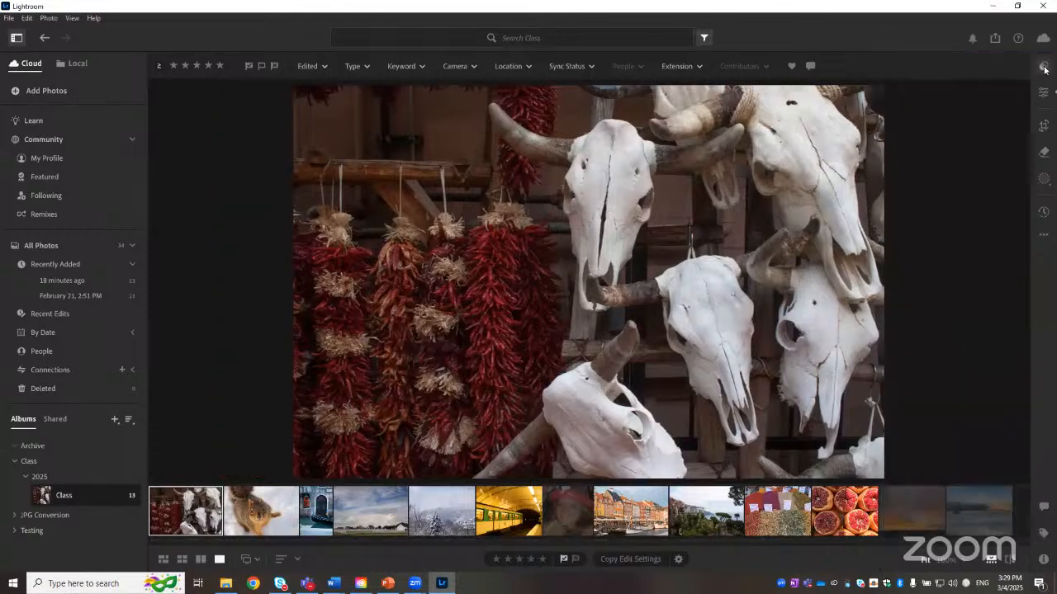
left_click(1045, 68)
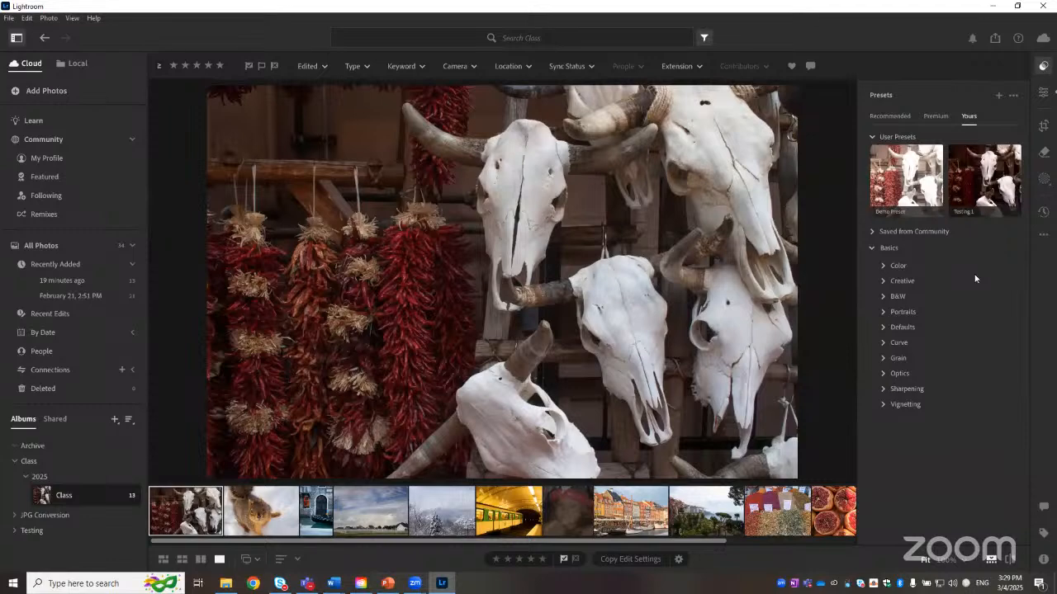
Step: Browse the Demo Preset and Testing 1 user presets and switch between the Recommended and Yours preset tabs
left_click(997, 208)
left_click(903, 188)
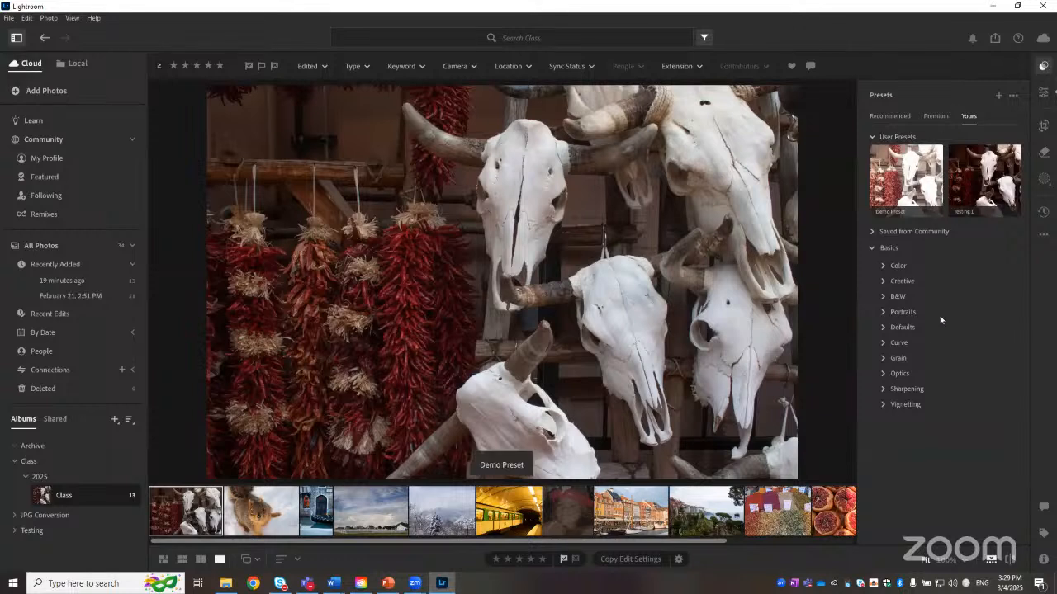
left_click(984, 178)
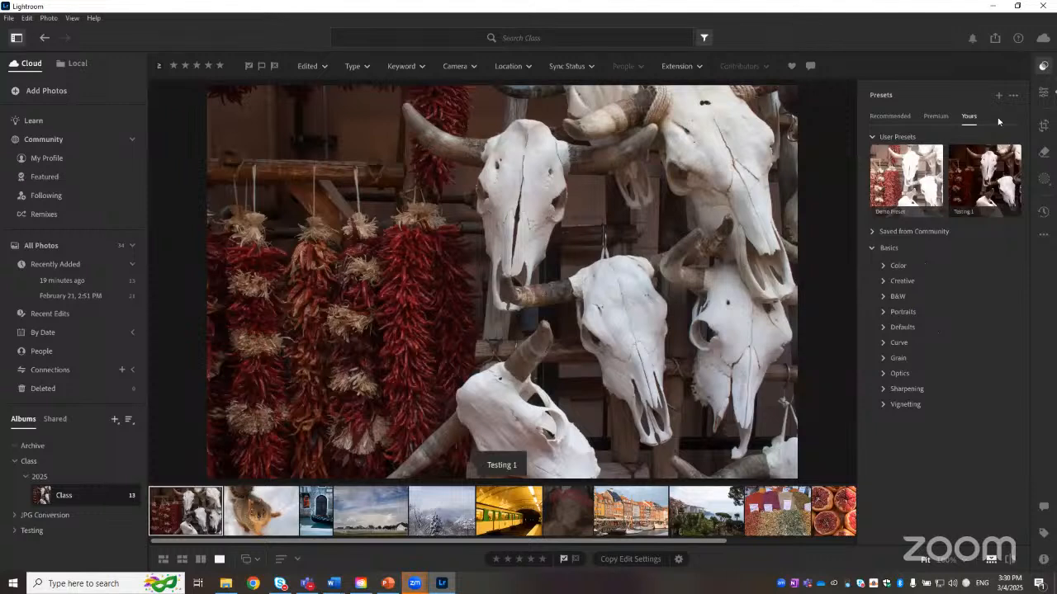
left_click(892, 116)
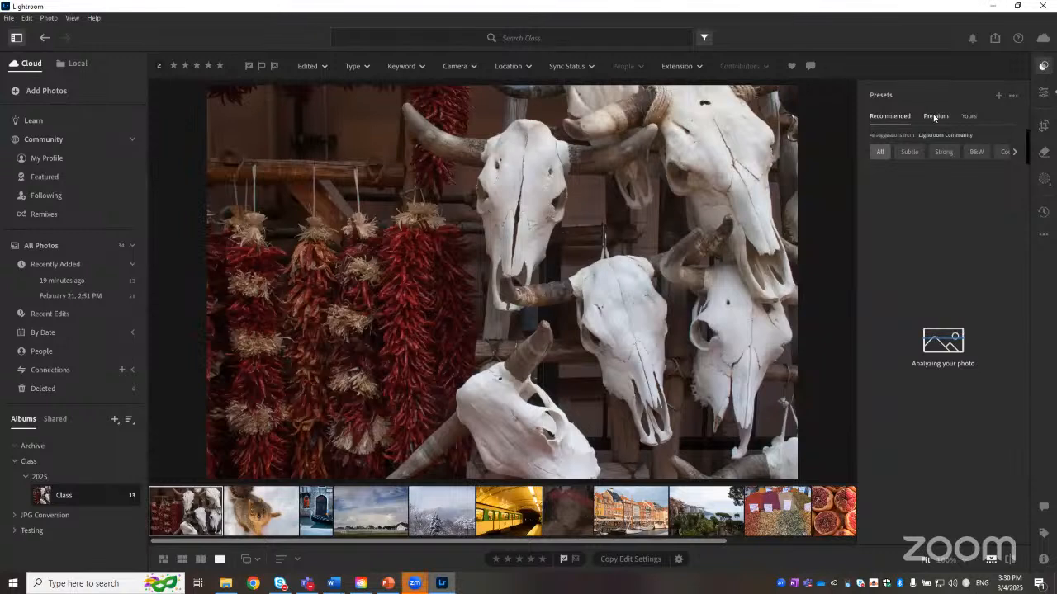
left_click(975, 118)
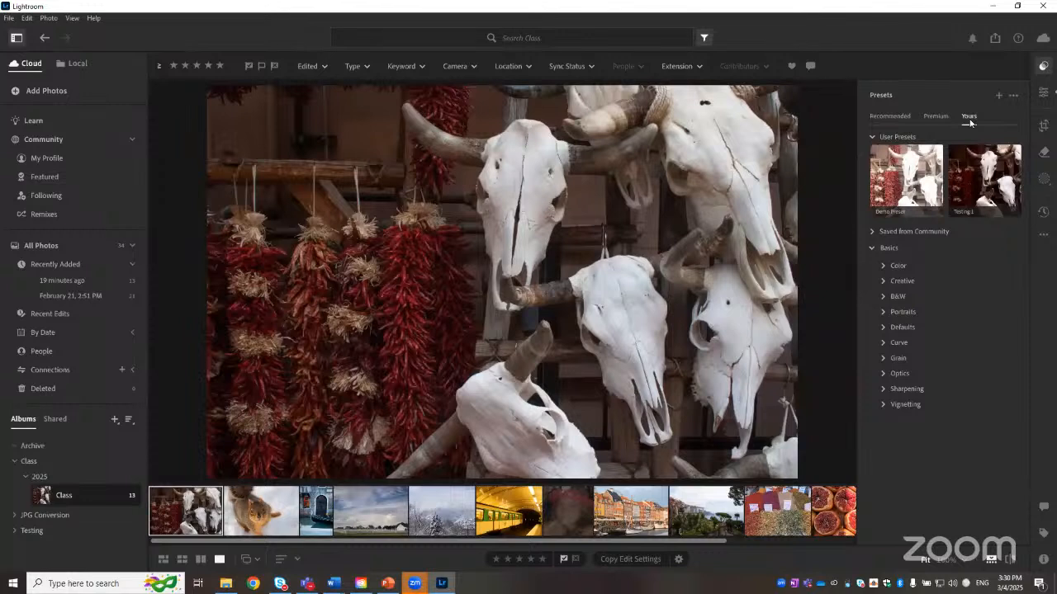
left_click(892, 120)
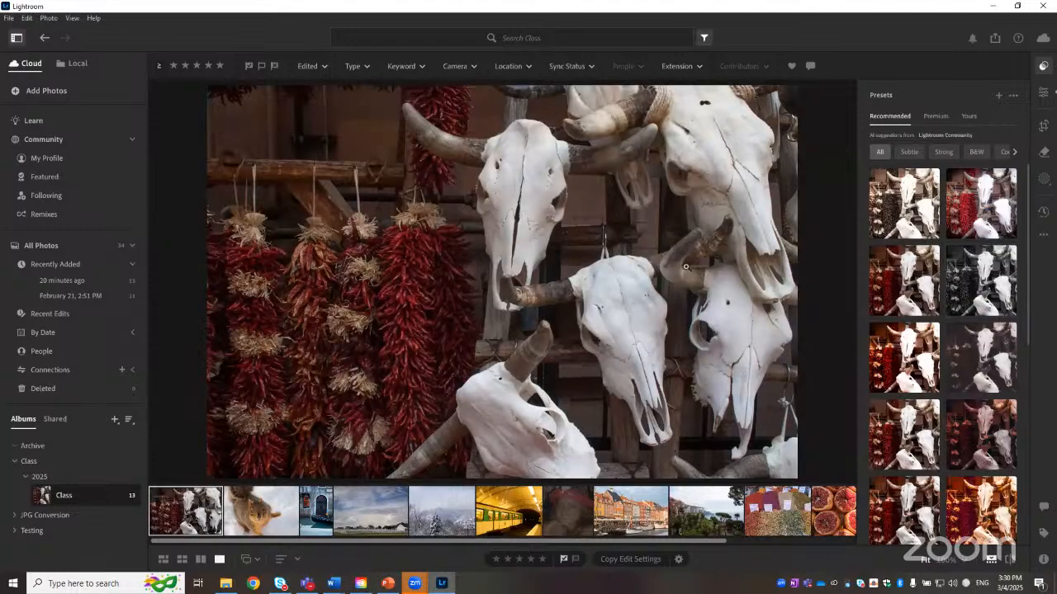
Step: Apply an AI-suggested recommended preset to the skulls photo and open the Edit panel beside the presets
scroll(974, 273, "down", 5)
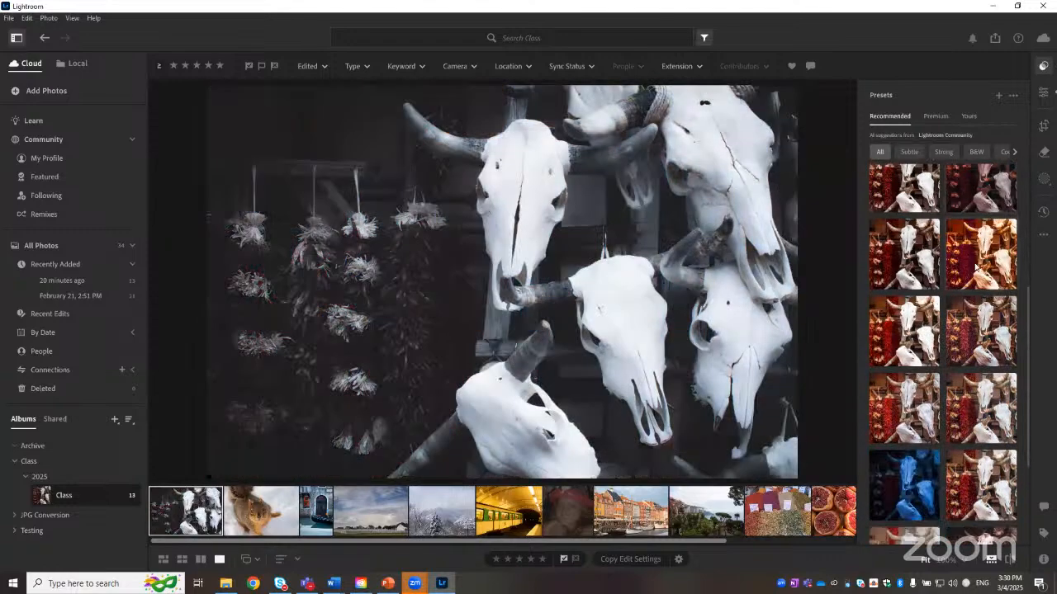
scroll(943, 396, "up", 3)
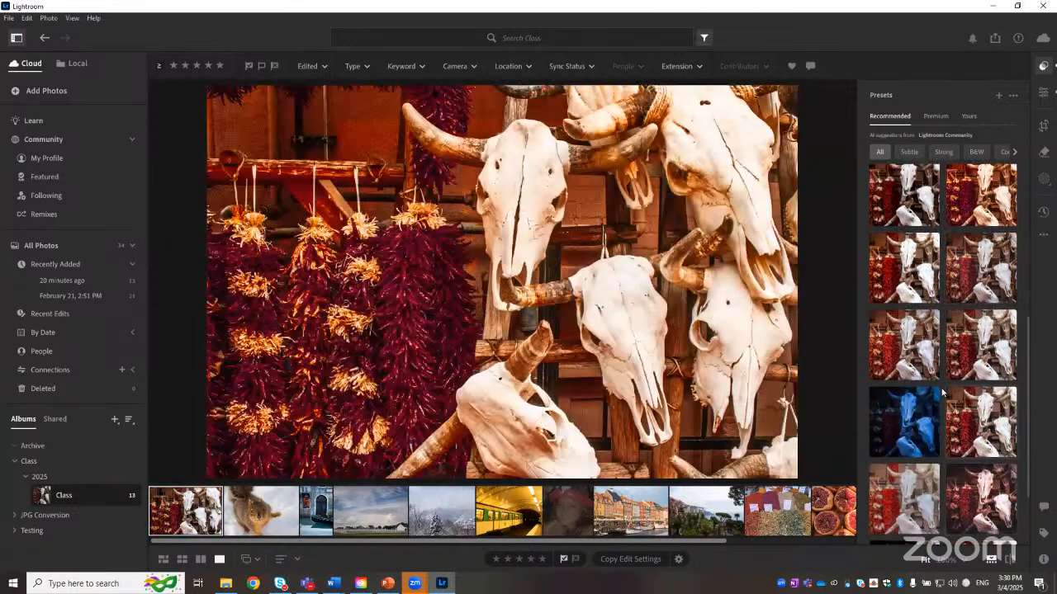
scroll(944, 381, "up", 3)
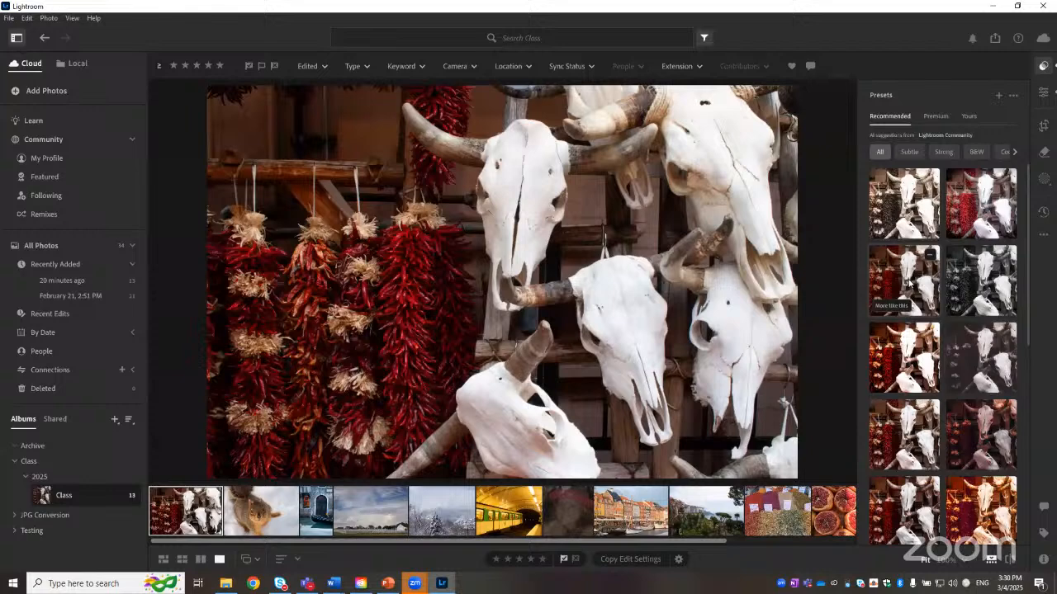
left_click(910, 282)
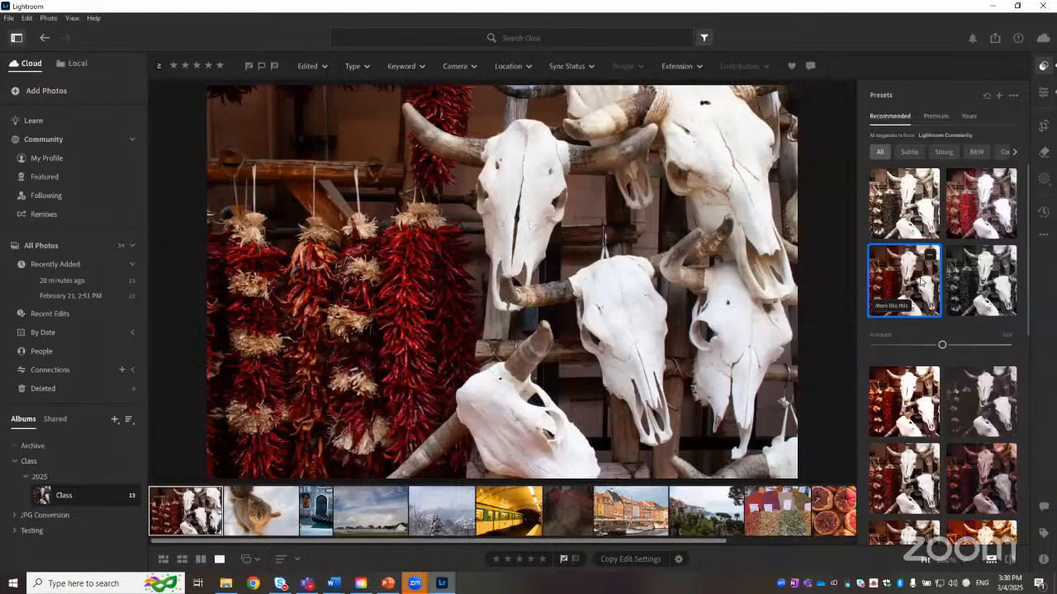
left_click(1044, 94)
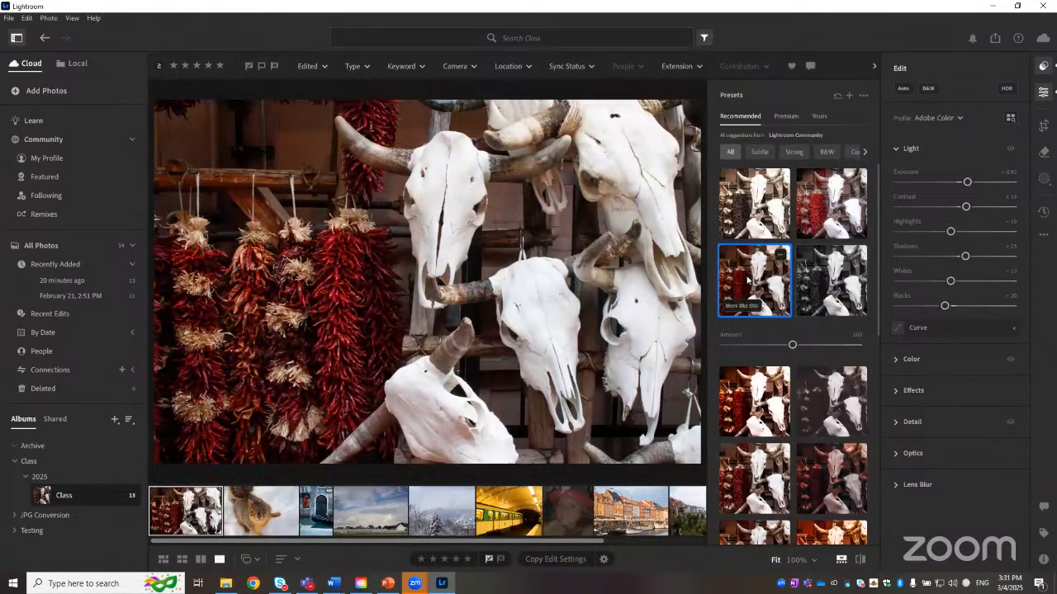
Step: Try several other recommended presets on the photo, then reselect the first chosen preset
left_click(833, 203)
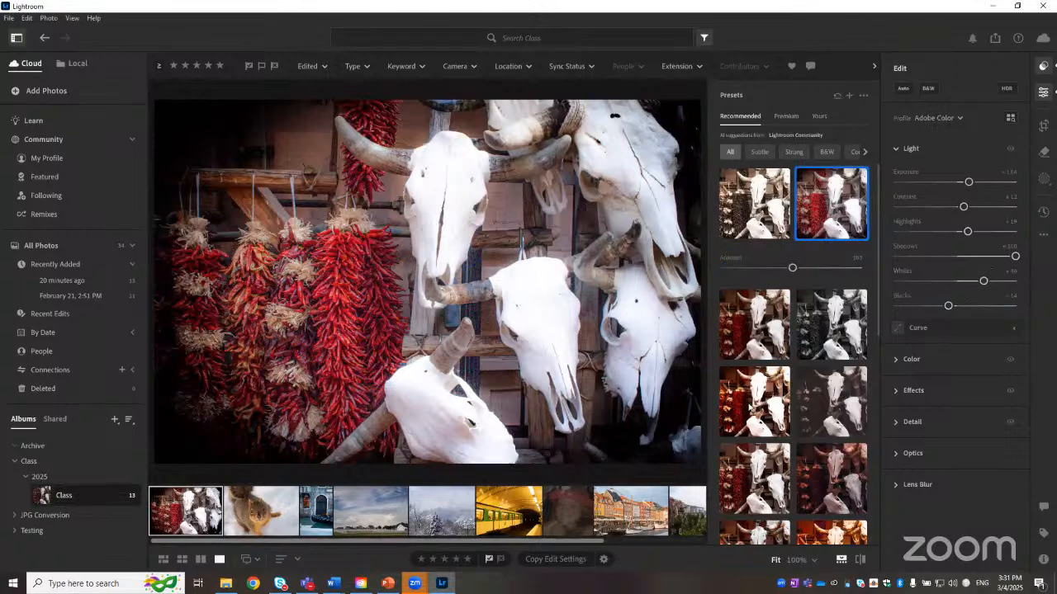
left_click(747, 407)
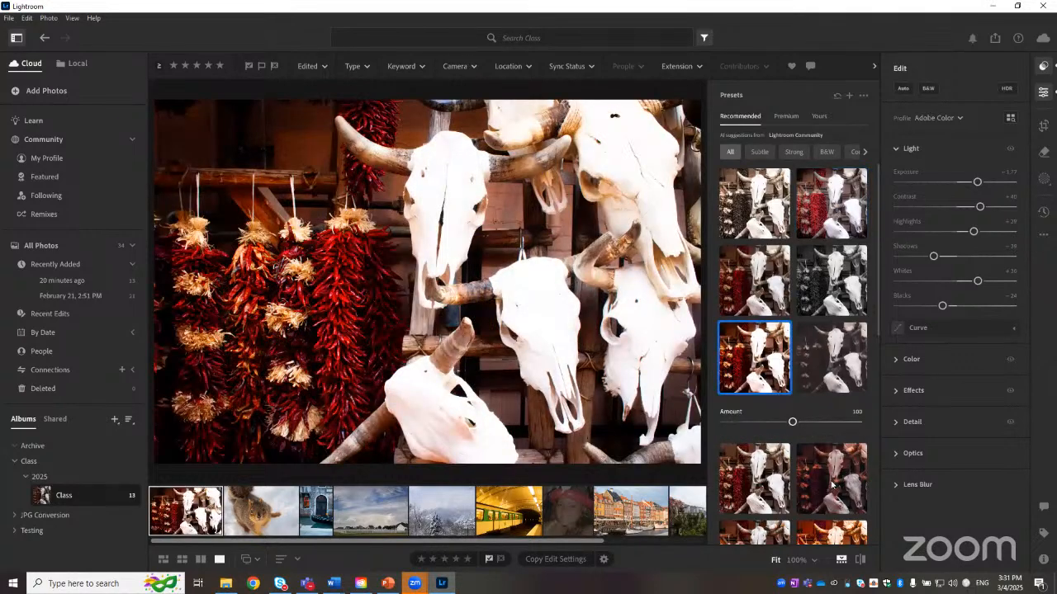
left_click(832, 483)
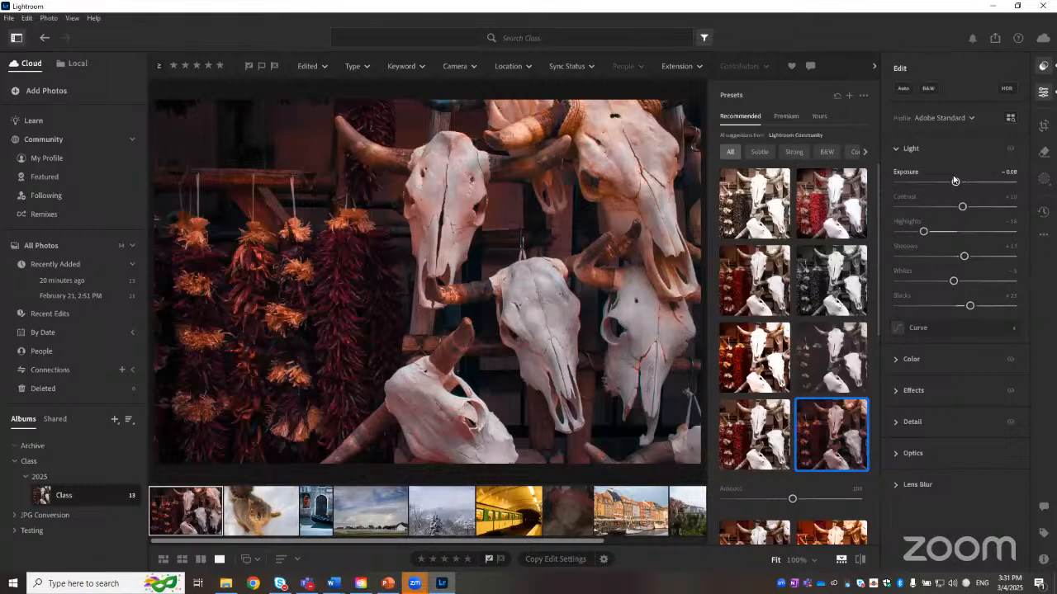
left_click(760, 347)
left_click(764, 285)
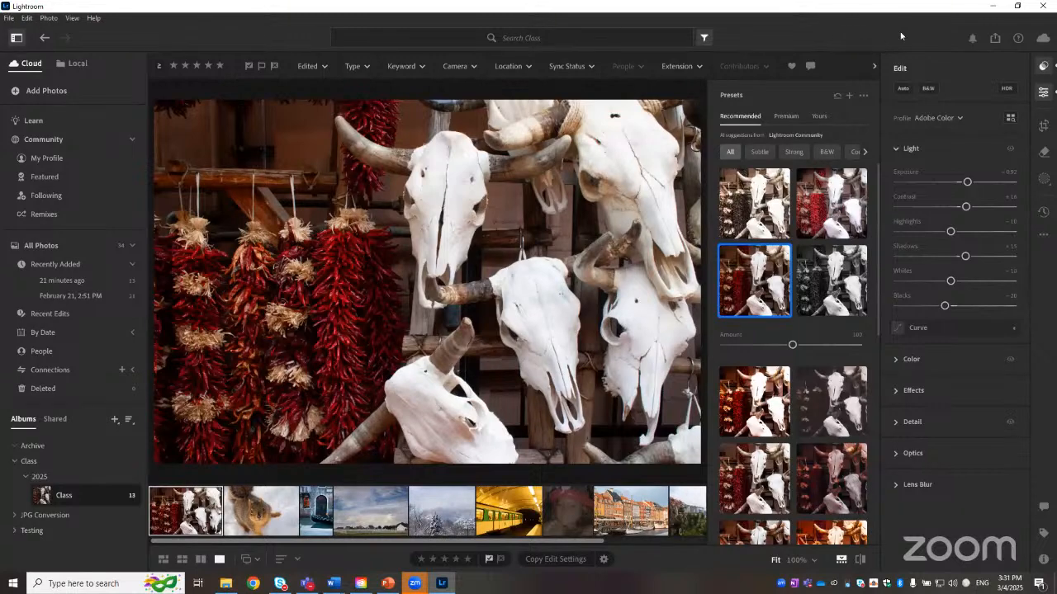
Step: Switch the window to full-screen mode and back
left_click(396, 38)
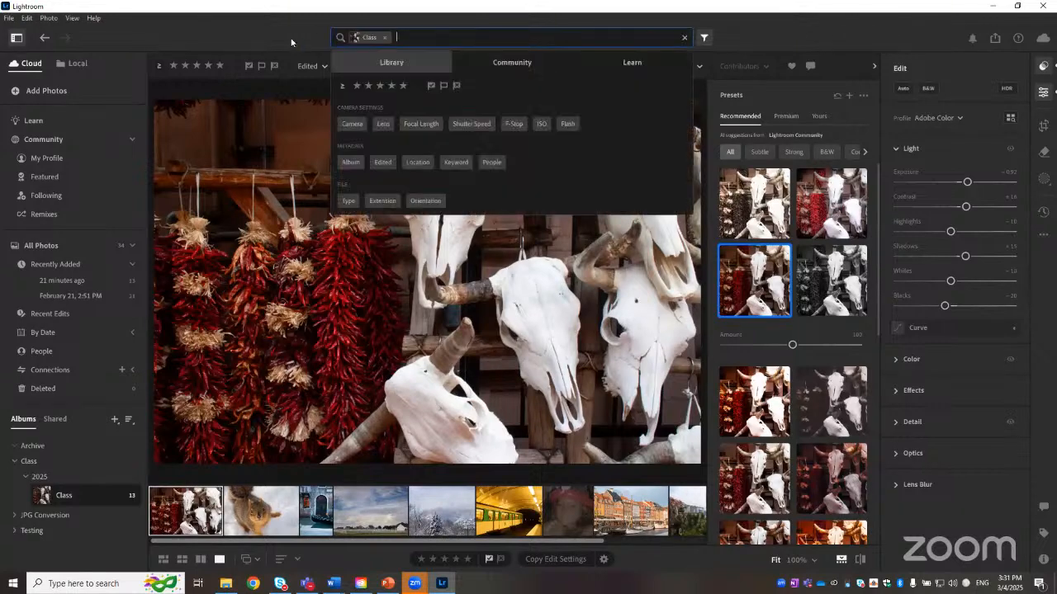
left_click(73, 17)
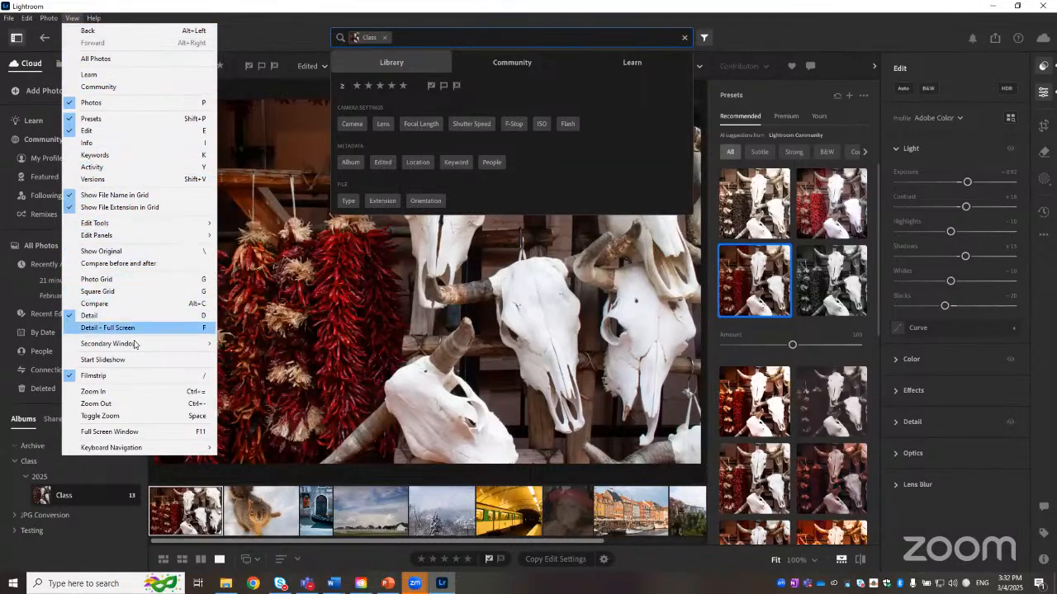
left_click(137, 432)
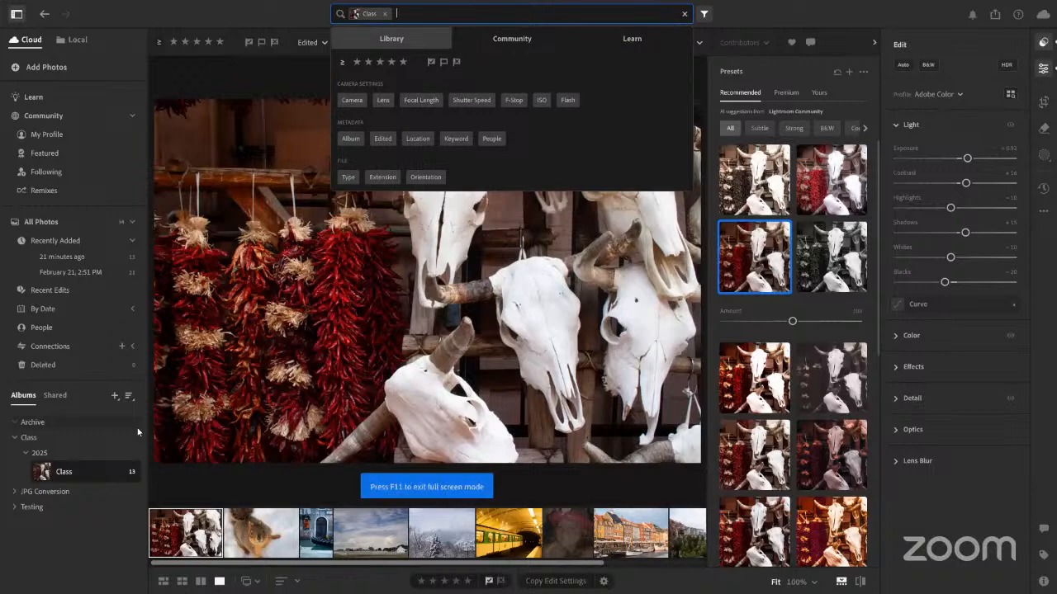
left_click(269, 19)
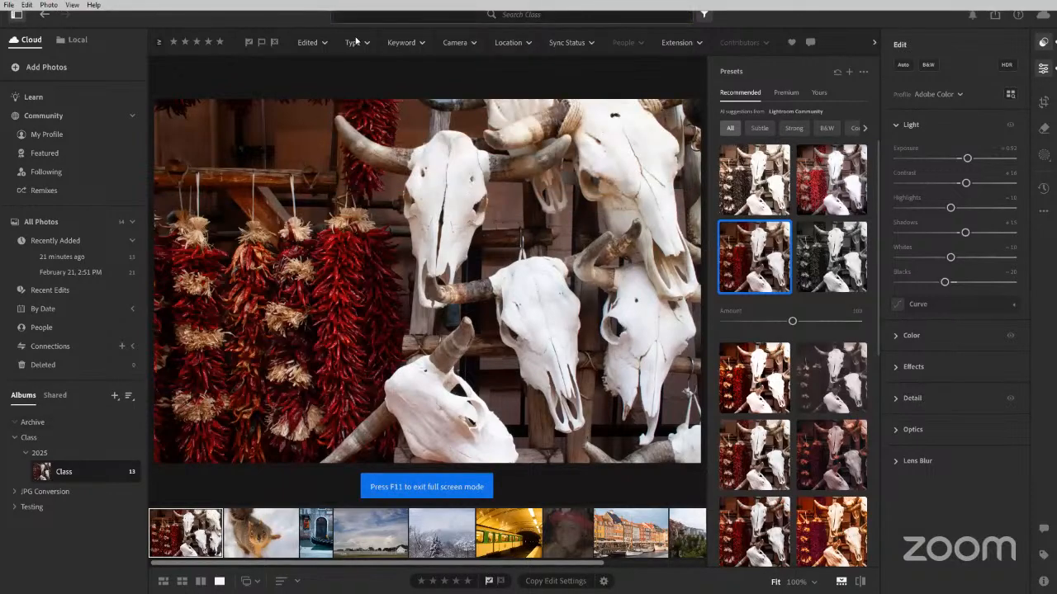
mouse_move(209, 4)
left_click(72, 5)
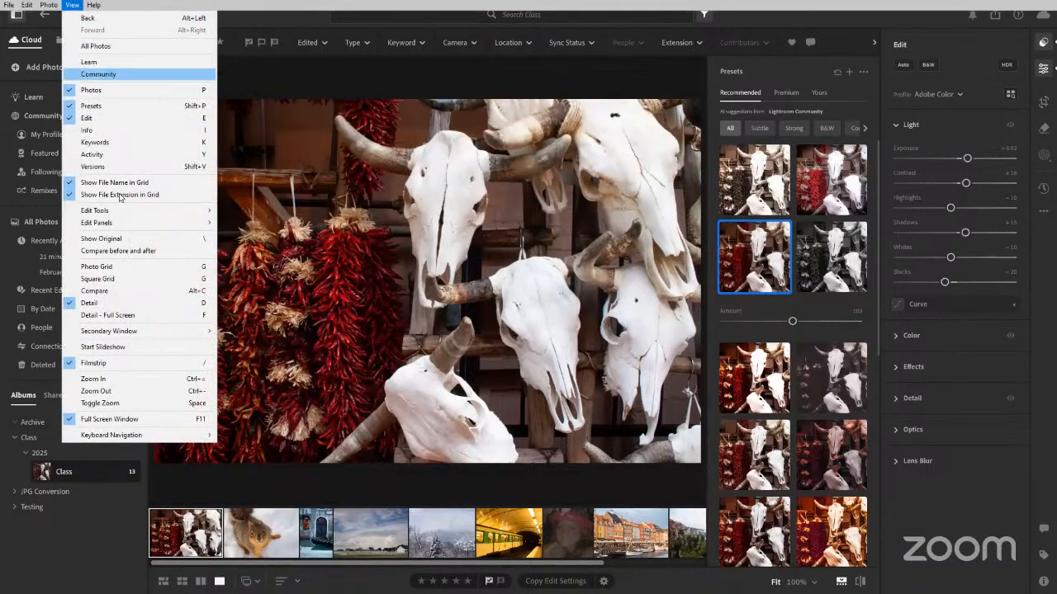
left_click(124, 419)
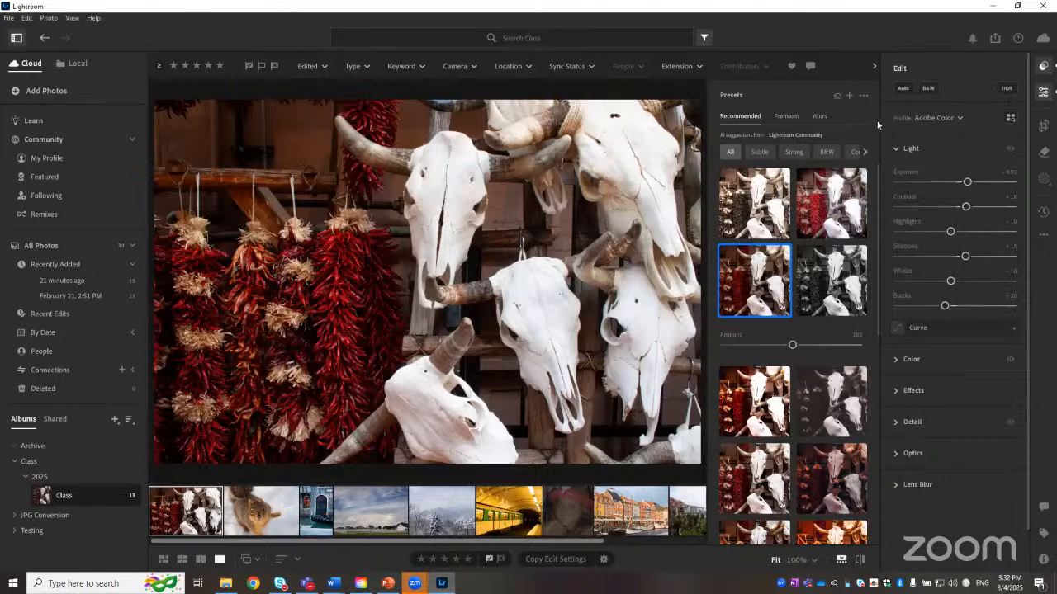
Step: Switch between the Keywords, Presets and Edit panels, ending with Presets and Edit shown together
key("k")
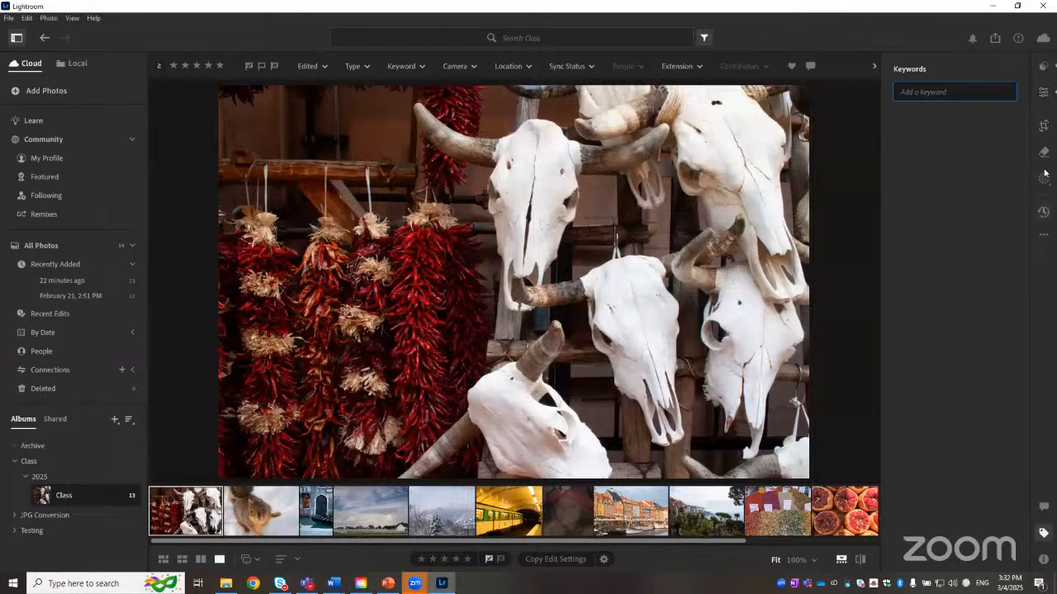
left_click(1043, 67)
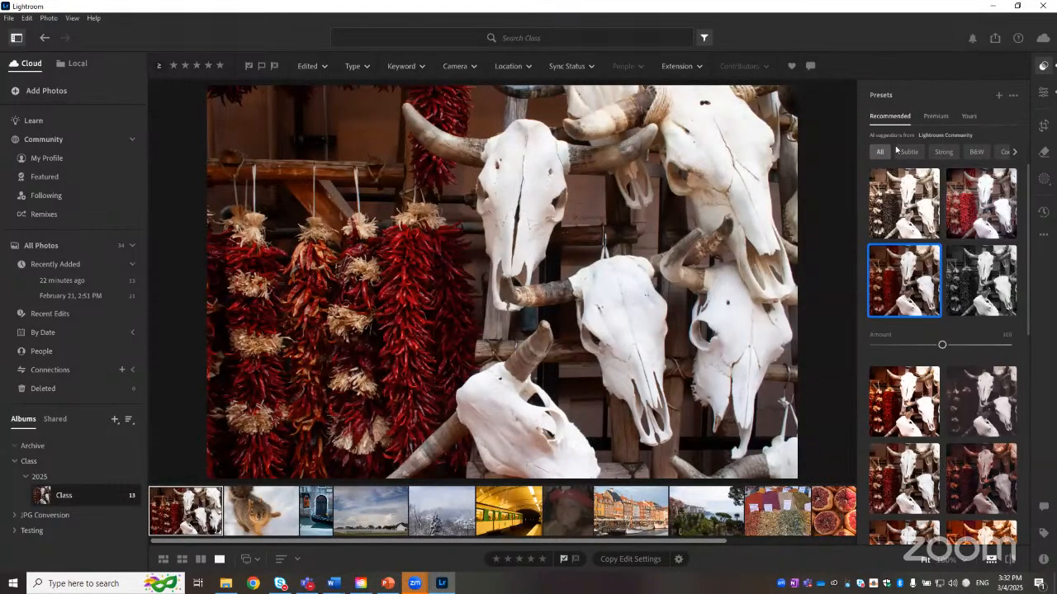
left_click(1045, 66)
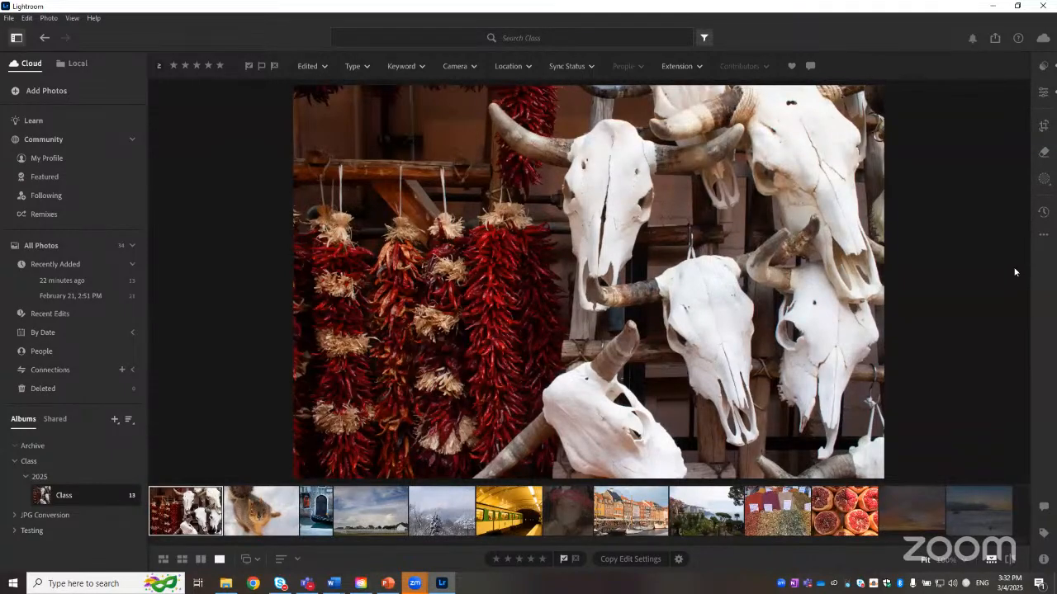
left_click(1044, 93)
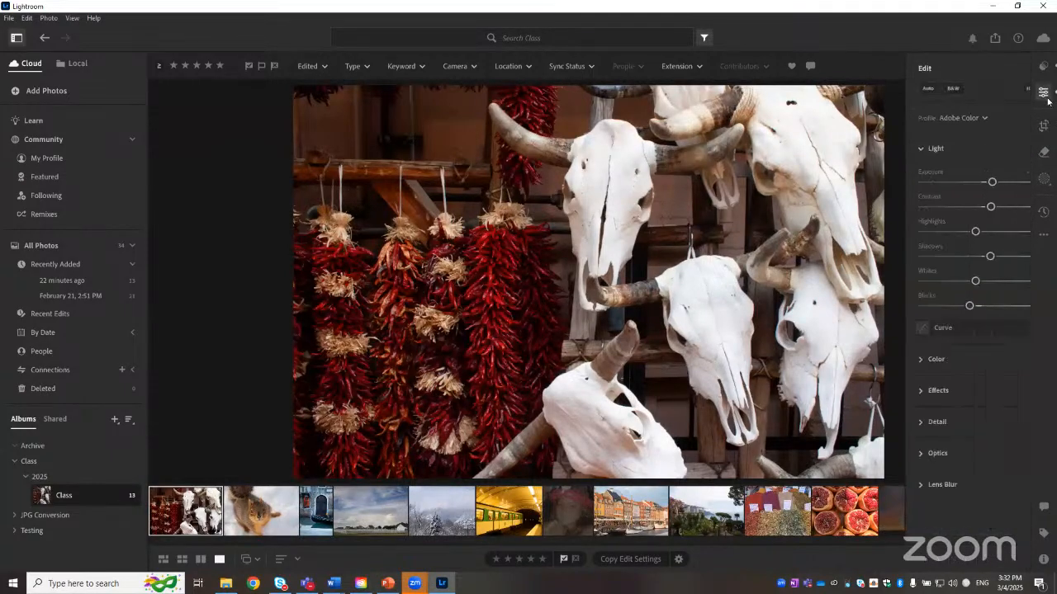
left_click(1045, 66)
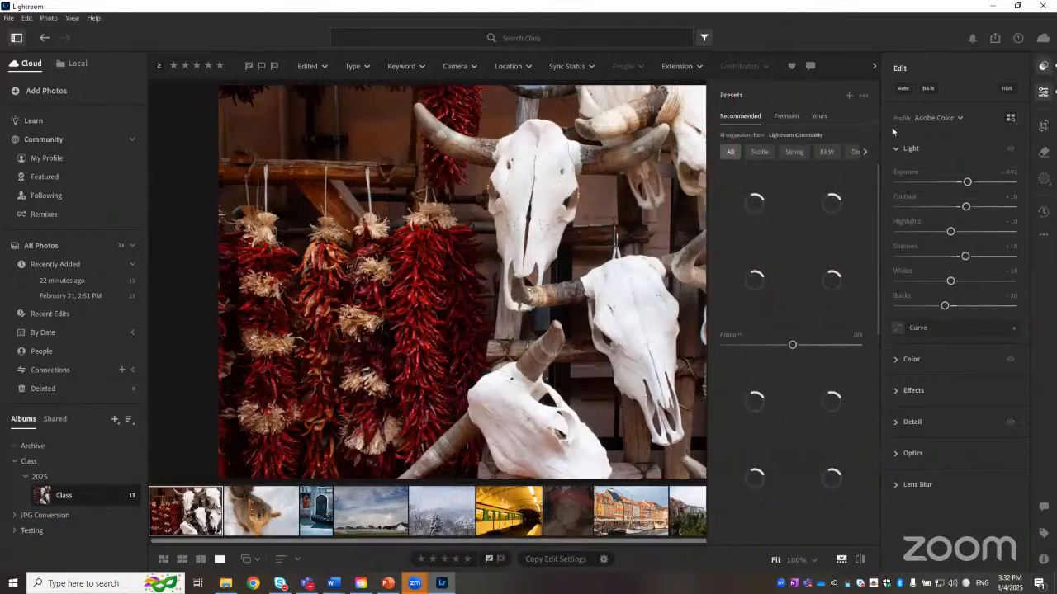
Step: Browse the Premium presets, expanding and collapsing the Adaptive: Portrait group
left_click(785, 116)
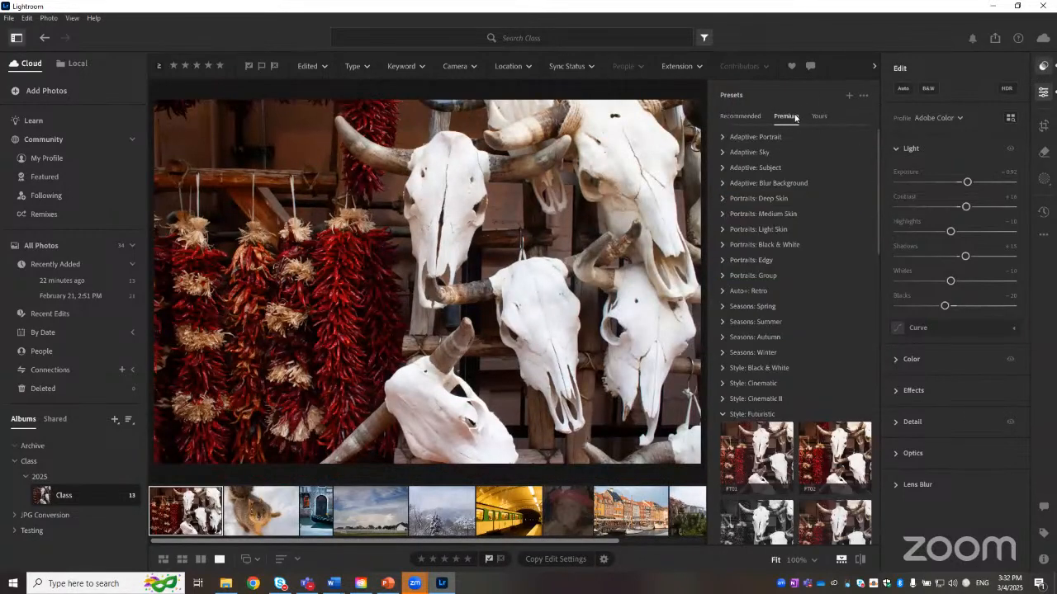
scroll(777, 190, "down", 4)
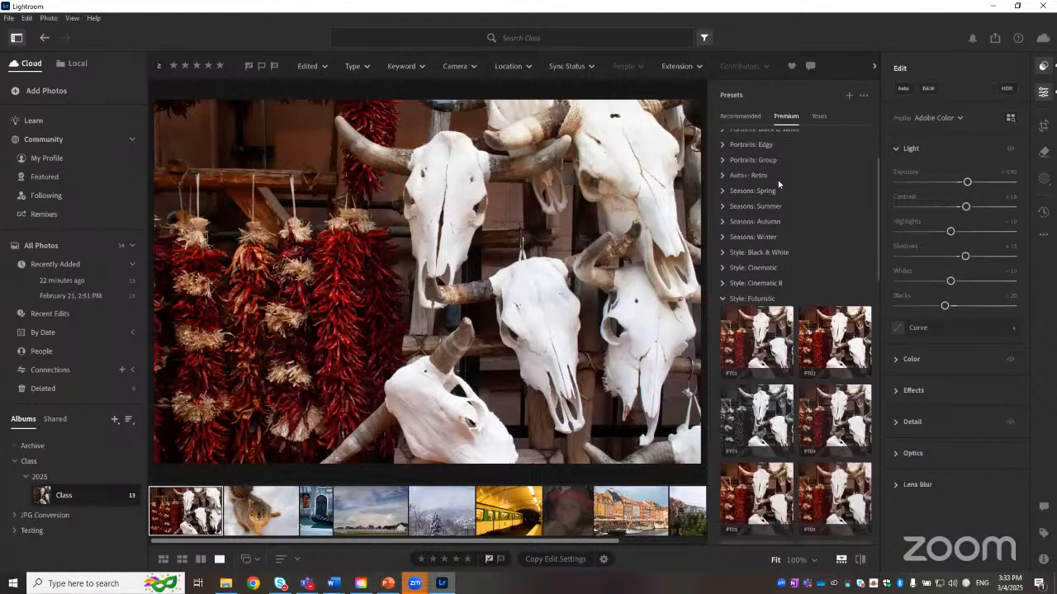
scroll(777, 195, "up", 4)
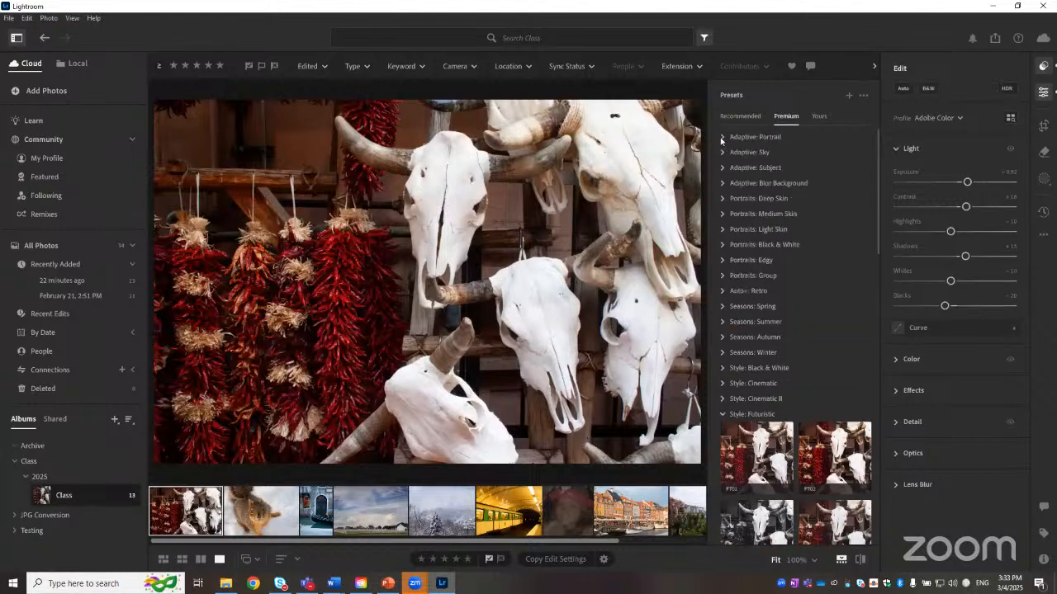
left_click(722, 138)
scroll(810, 246, "down", 5)
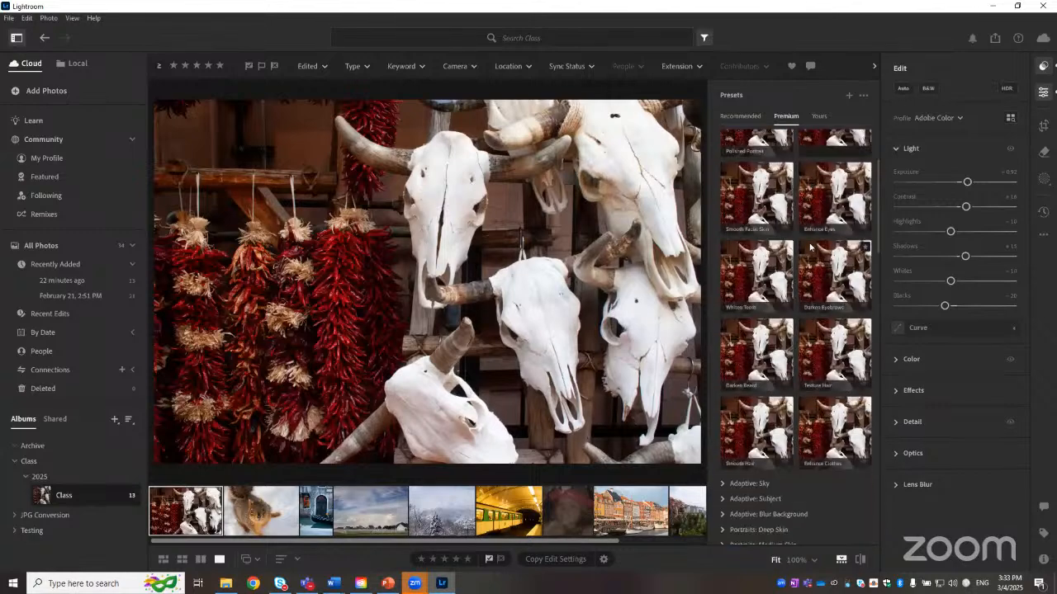
scroll(810, 245, "up", 5)
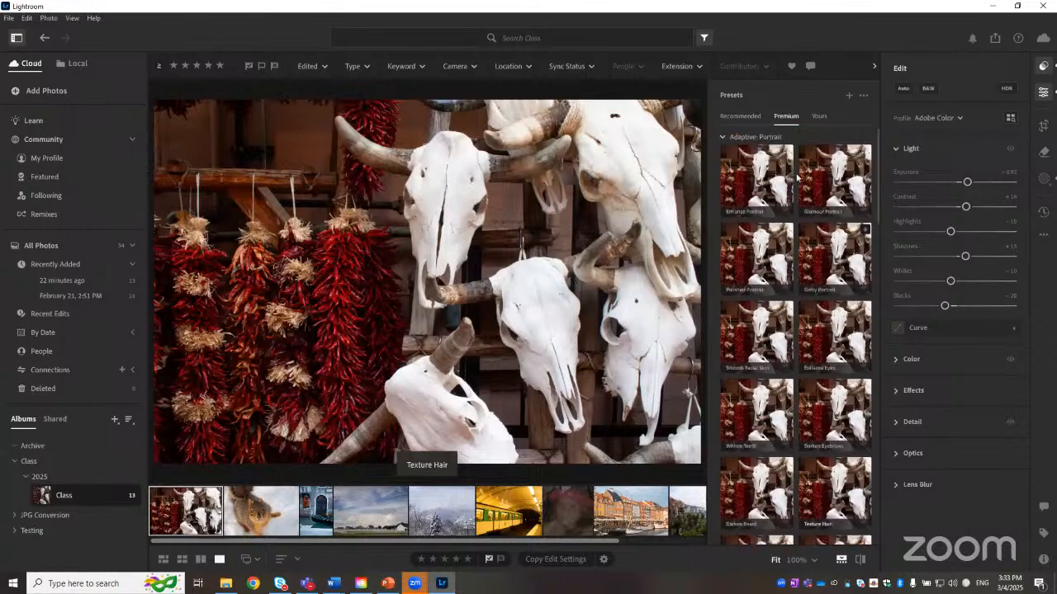
left_click(734, 135)
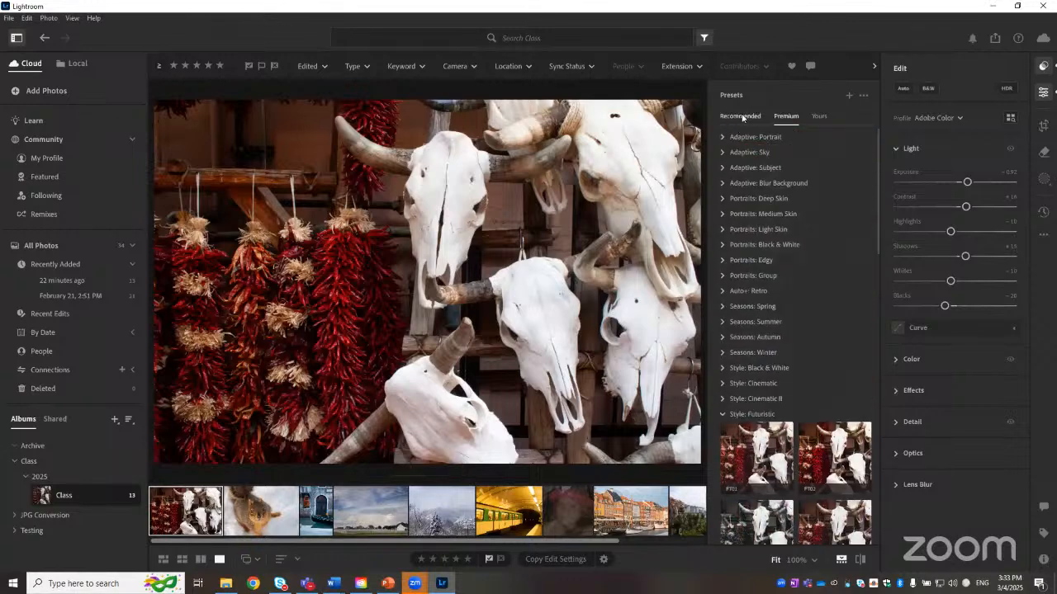
Step: Return to the Recommended presets and pick another suggested preset for the skulls photo
left_click(742, 117)
left_click(764, 260)
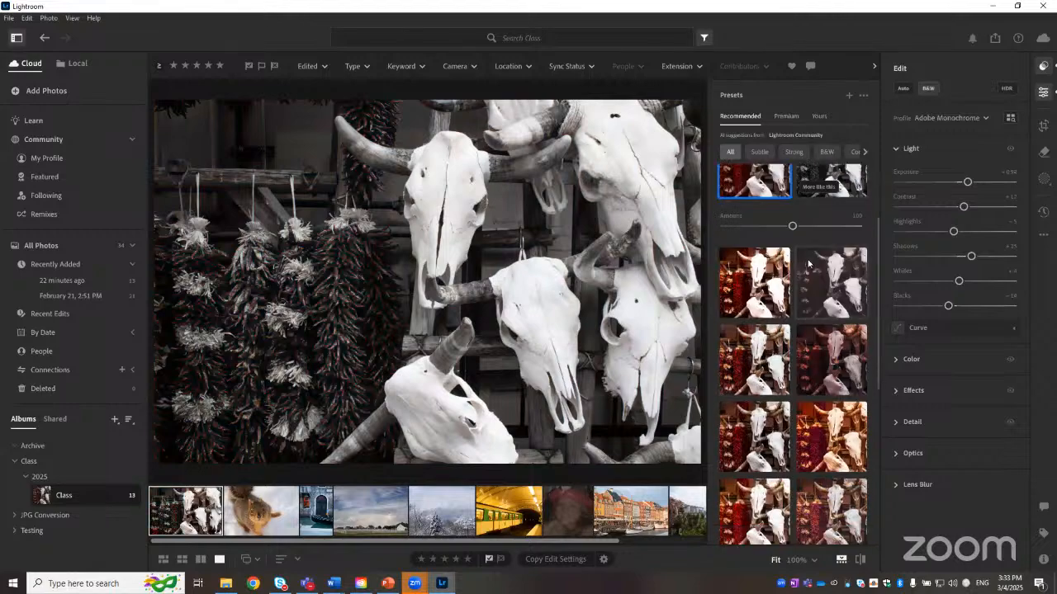
Step: Try two more Recommended presets on the skulls photo
left_click(809, 263)
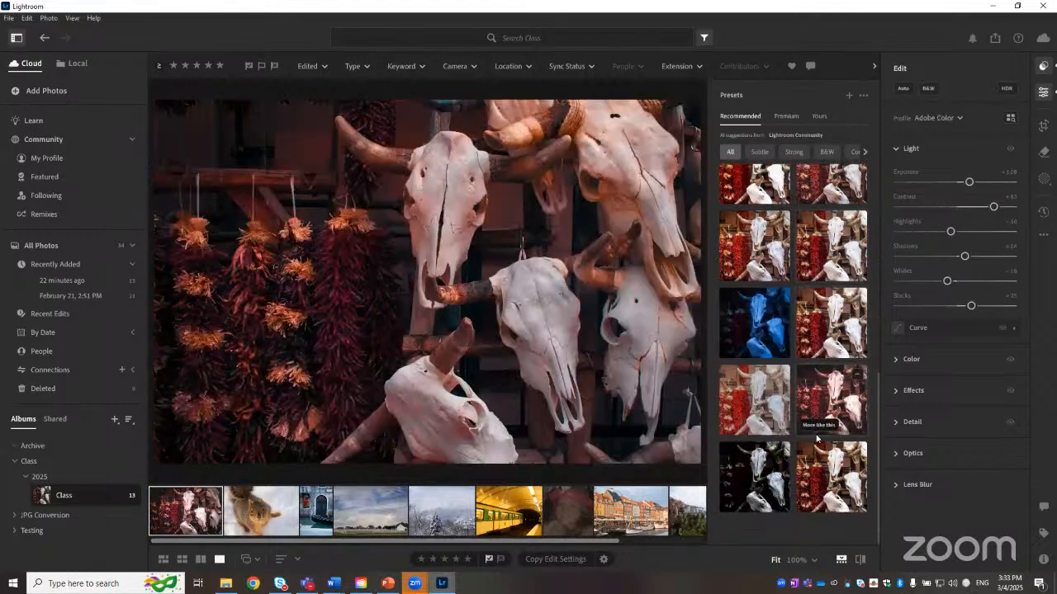
left_click(816, 438)
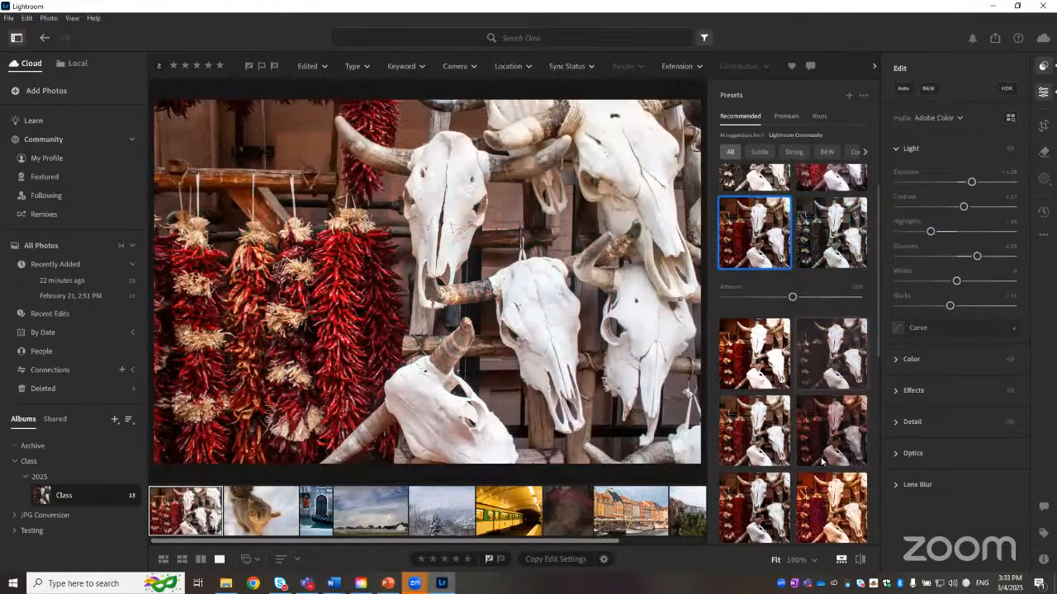
Step: Browse the Premium presets, expanding the Auto+: Retro group to view its presets
left_click(787, 117)
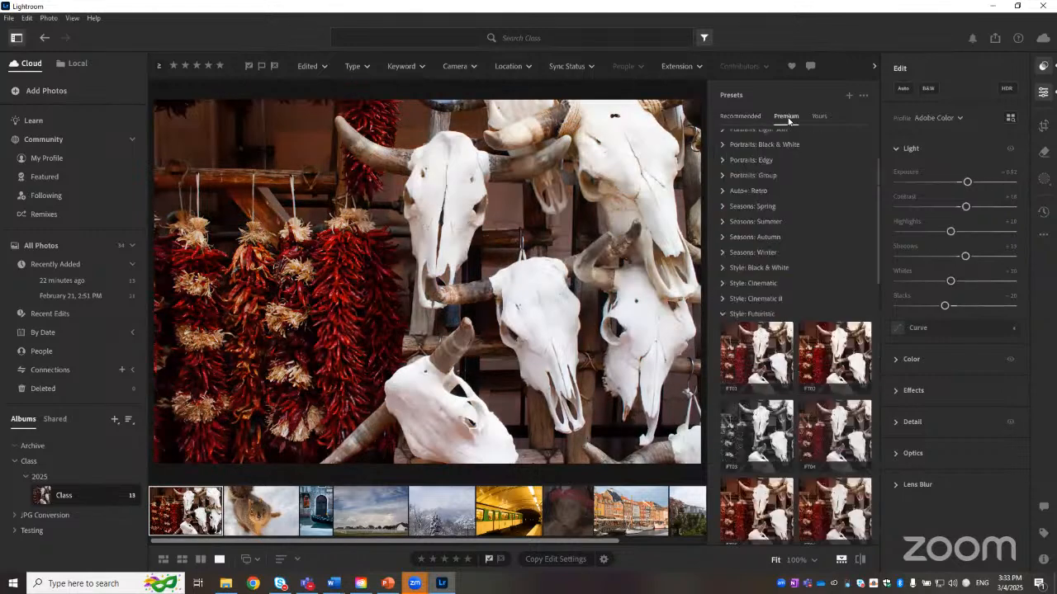
scroll(749, 269, "up", 1)
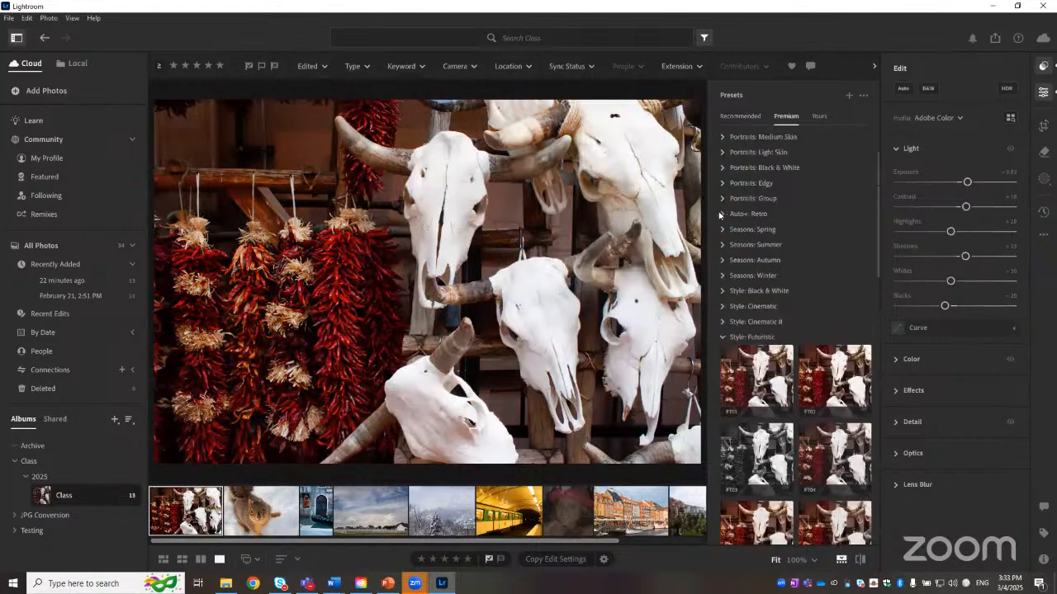
left_click(721, 214)
scroll(793, 297, "down", 5)
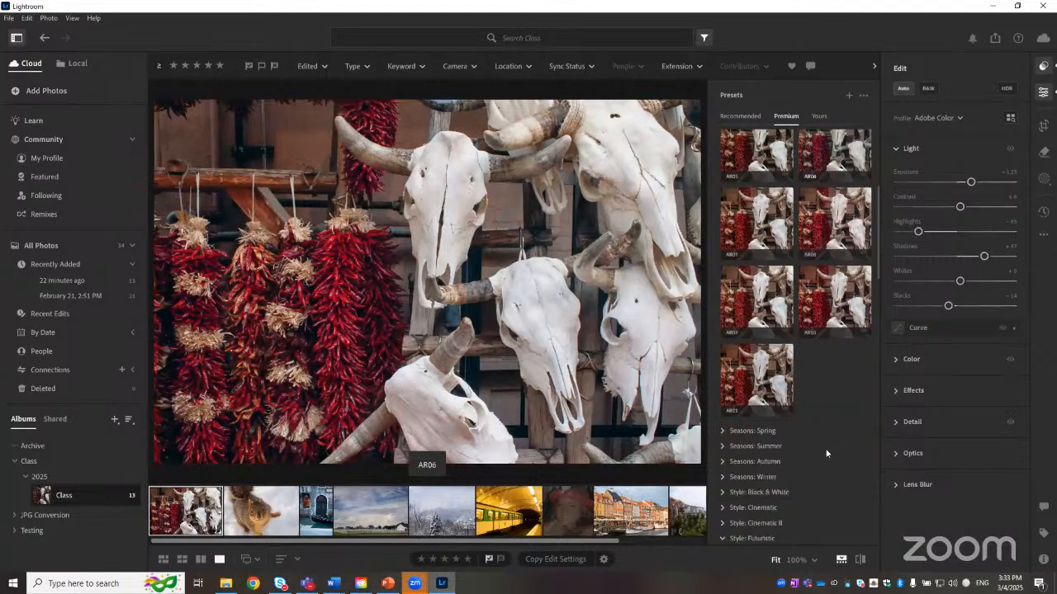
scroll(817, 314, "up", 5)
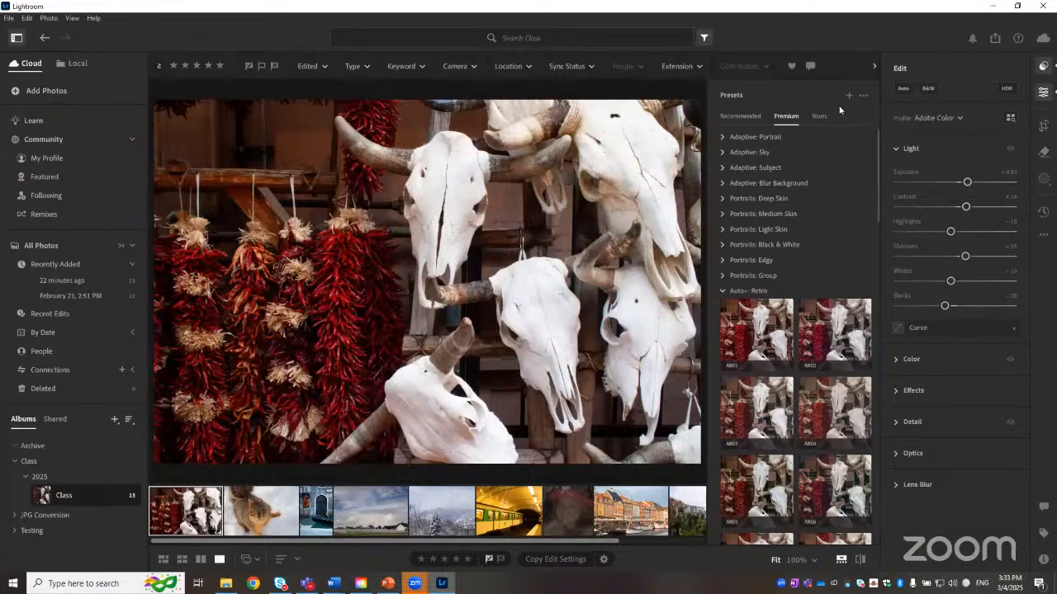
Step: Back in Recommended presets, compare several suggested presets on the skulls photo, ending with one further down the list
left_click(739, 116)
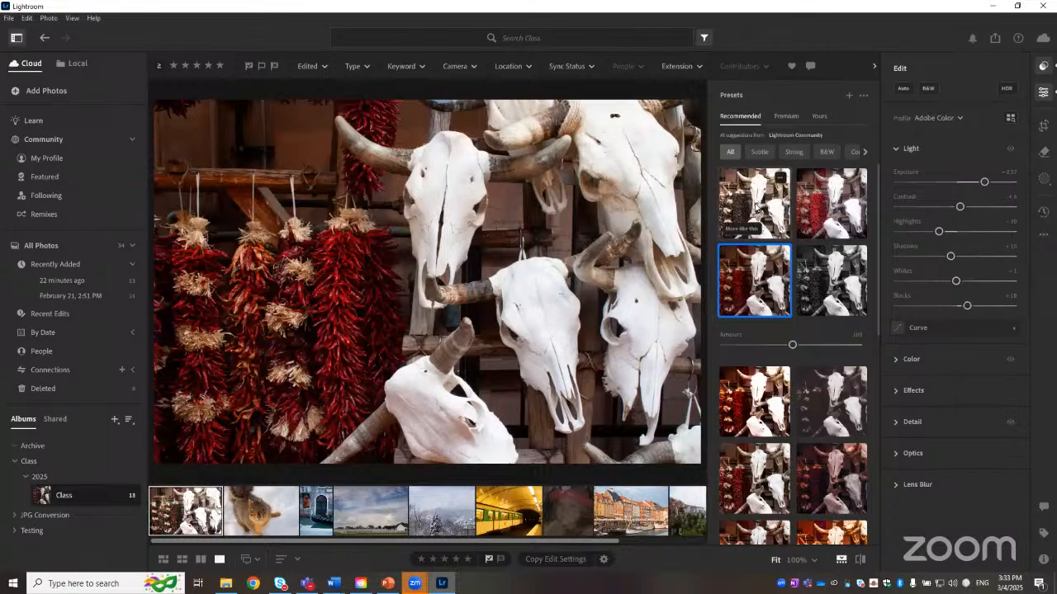
left_click(753, 208)
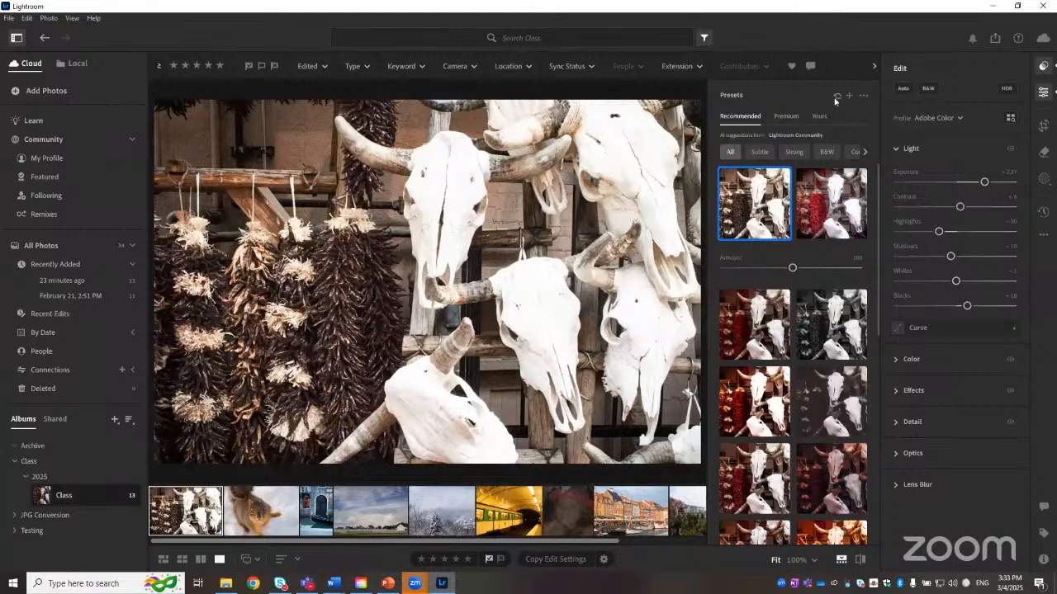
left_click(754, 324)
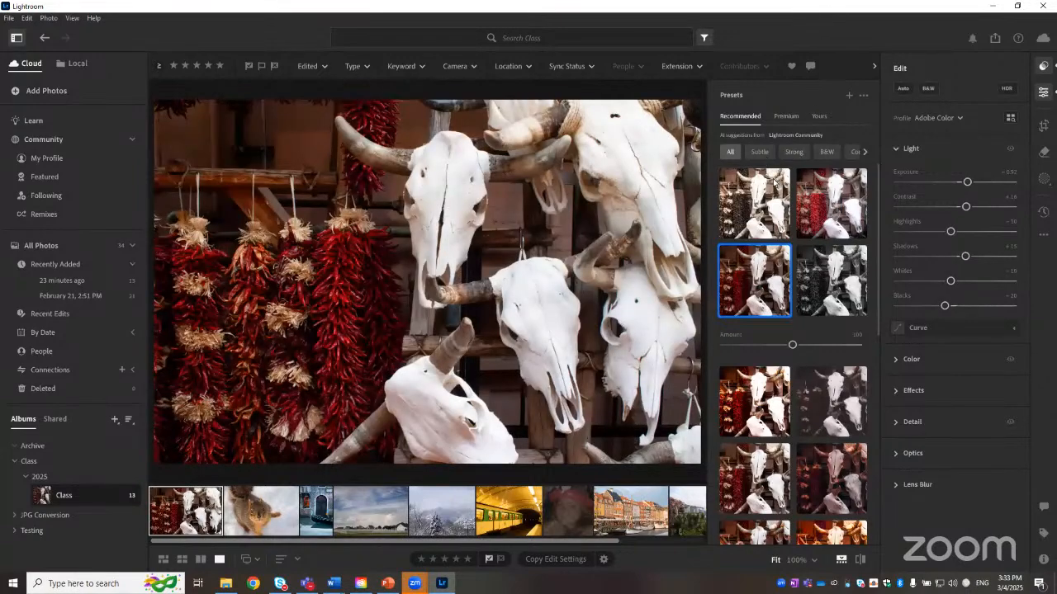
left_click(764, 211)
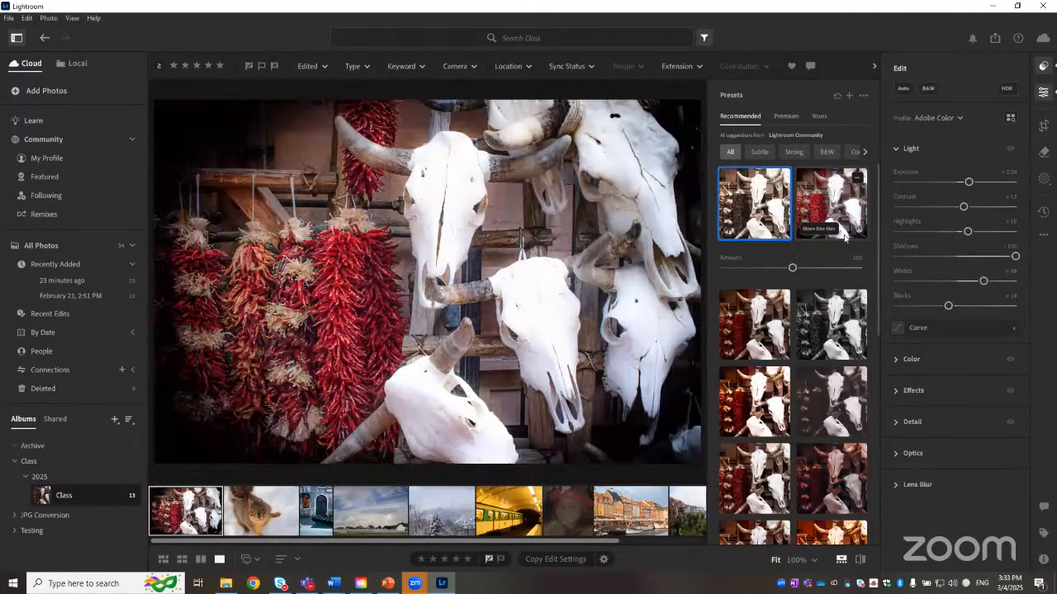
left_click(747, 404)
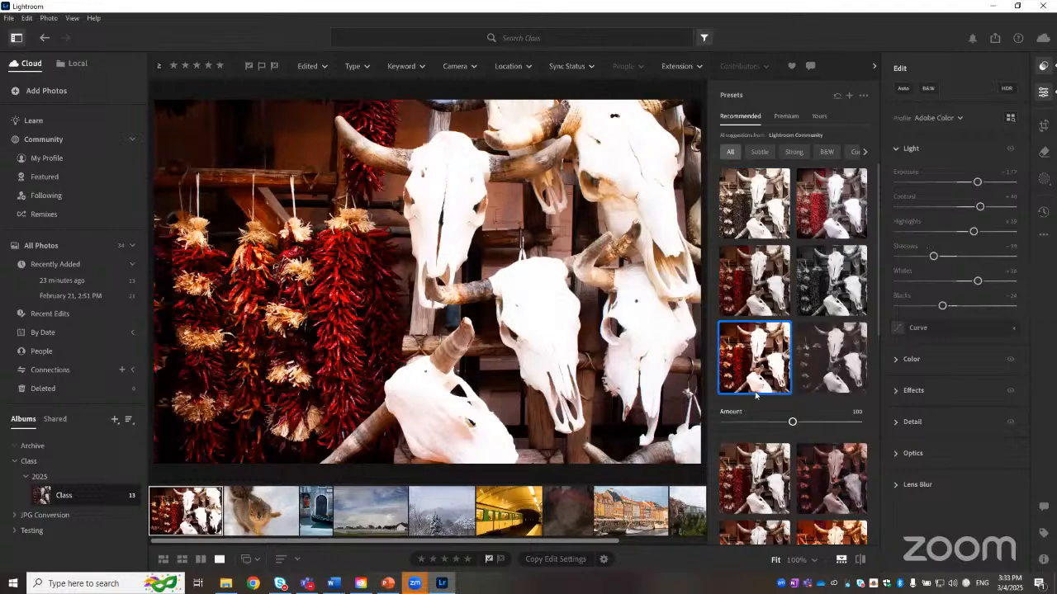
left_click(766, 279)
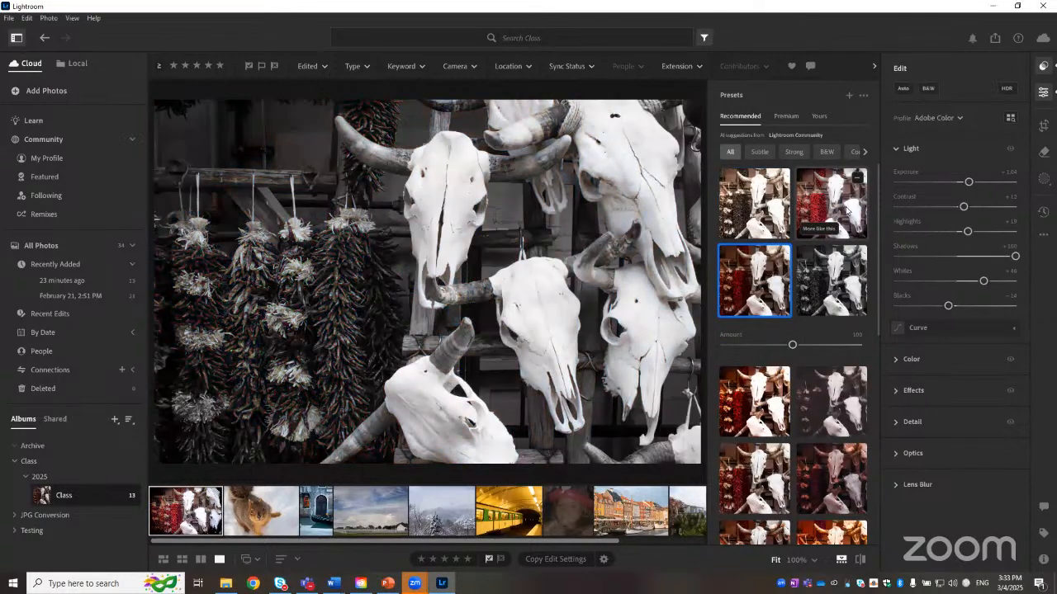
scroll(765, 411, "down", 3)
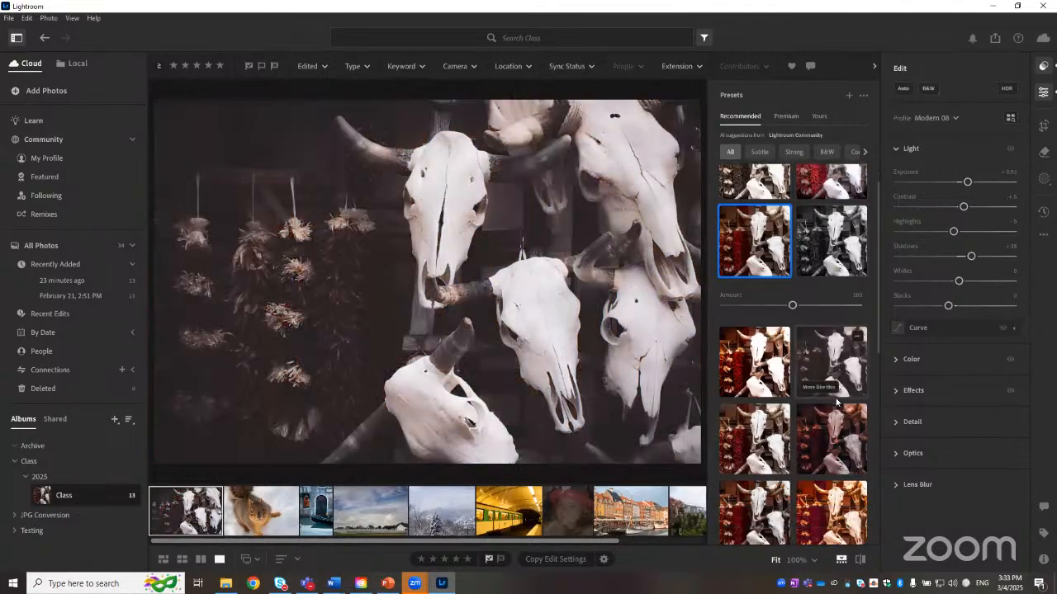
left_click(764, 411)
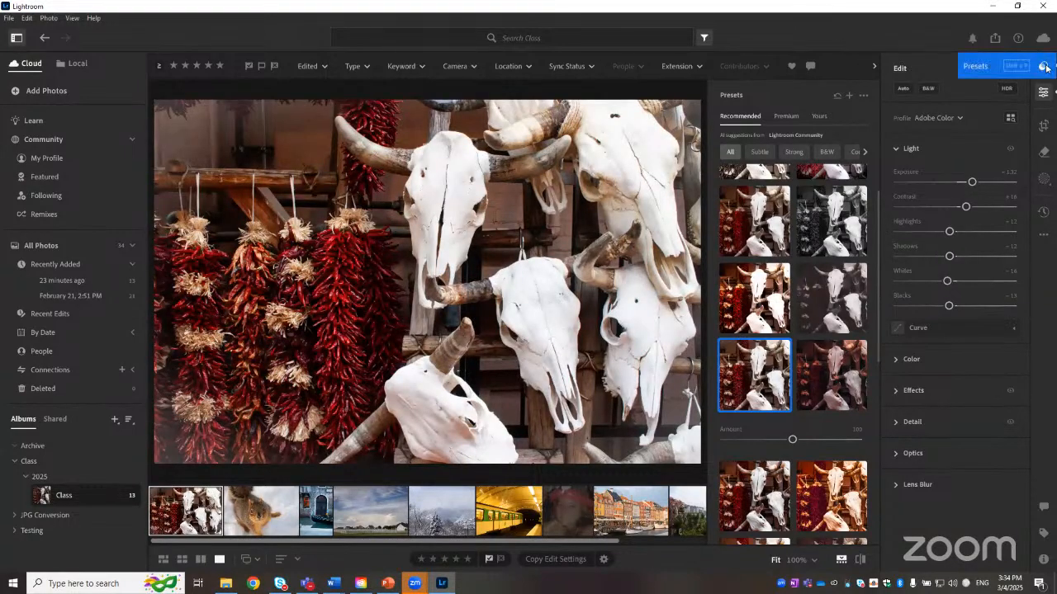
Step: Close the Presets panel and reset the Light adjustments to zero
left_click(1046, 67)
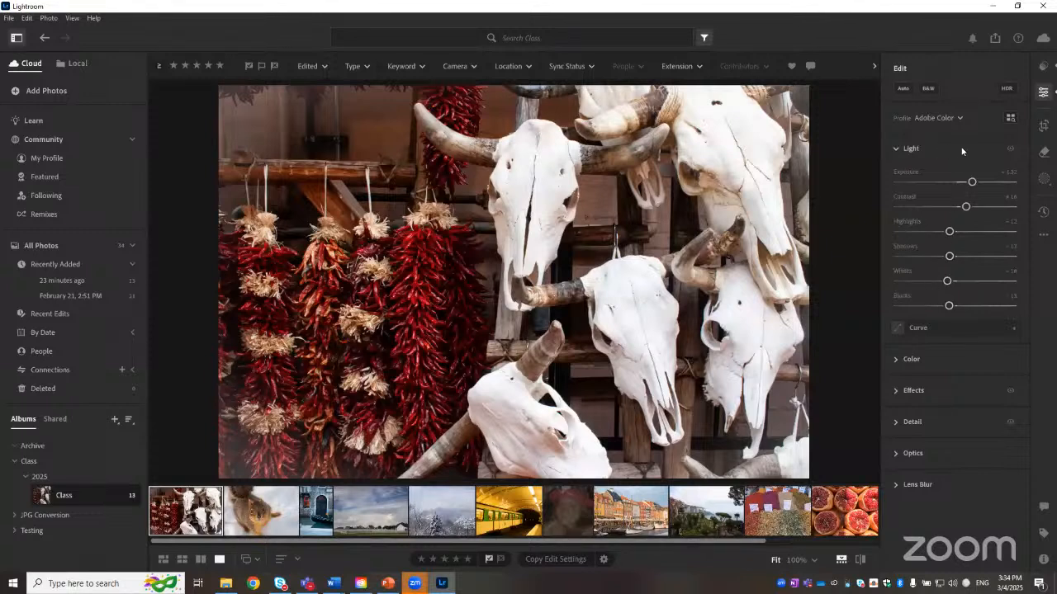
left_click(1009, 149)
left_click(1001, 154)
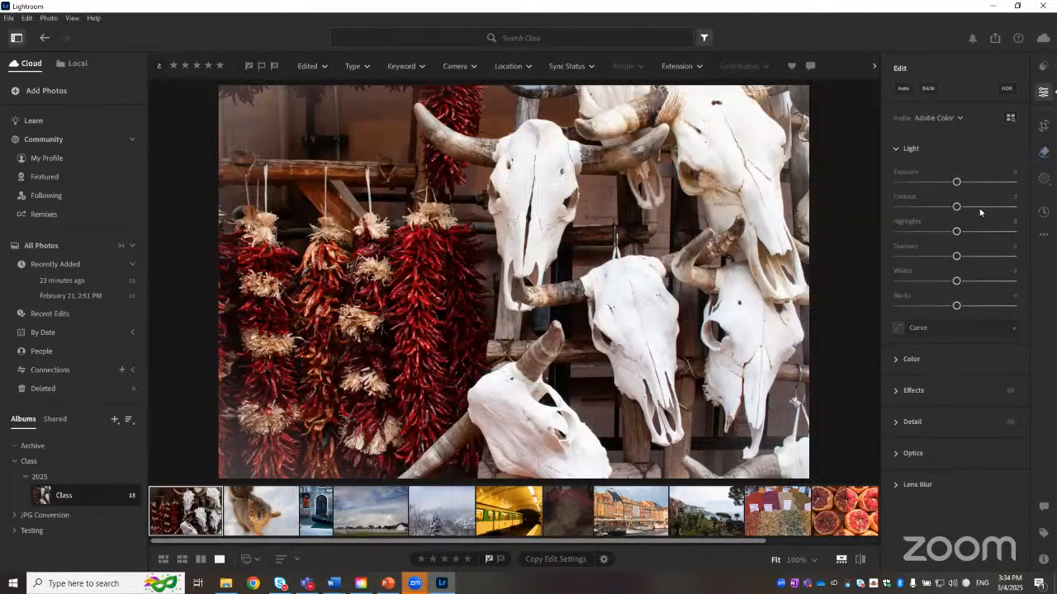
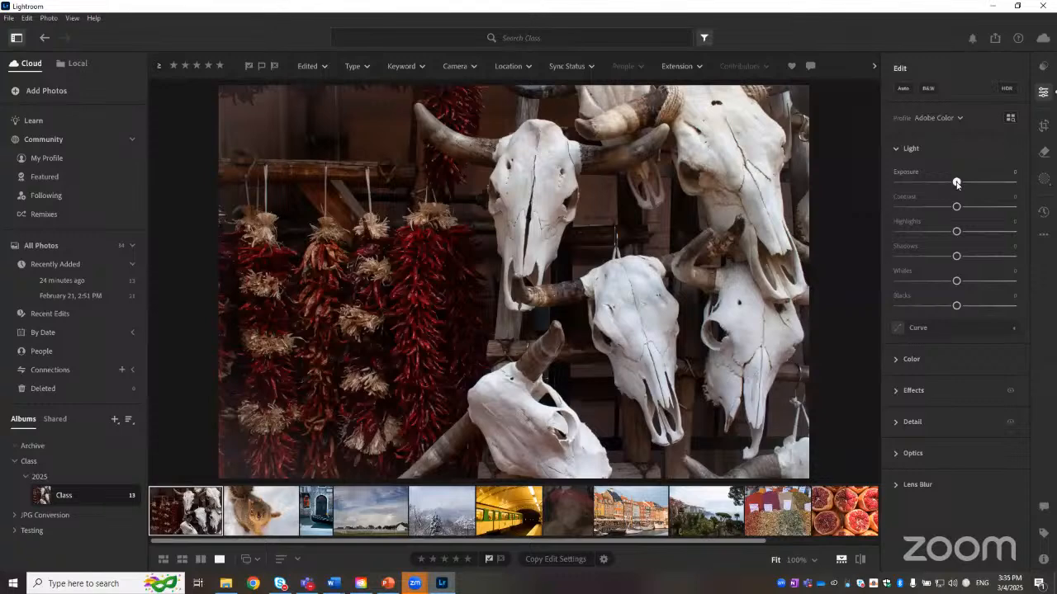
Step: Nudge the Exposure of the skulls photo upward in small increments to about 1.45
mouse_move(957, 184)
left_mouse_down()
mouse_move(981, 185)
mouse_move(936, 183)
mouse_move(957, 187)
left_mouse_up()
left_click(1011, 172)
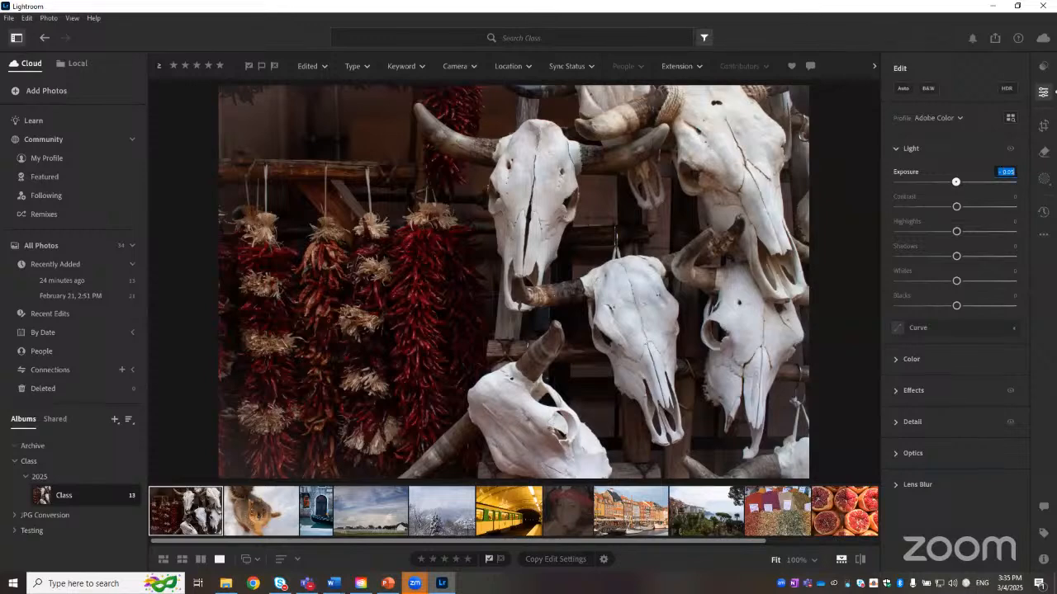
key("Up")
key("Up")
key("Up")
key("Up")
key("Up")
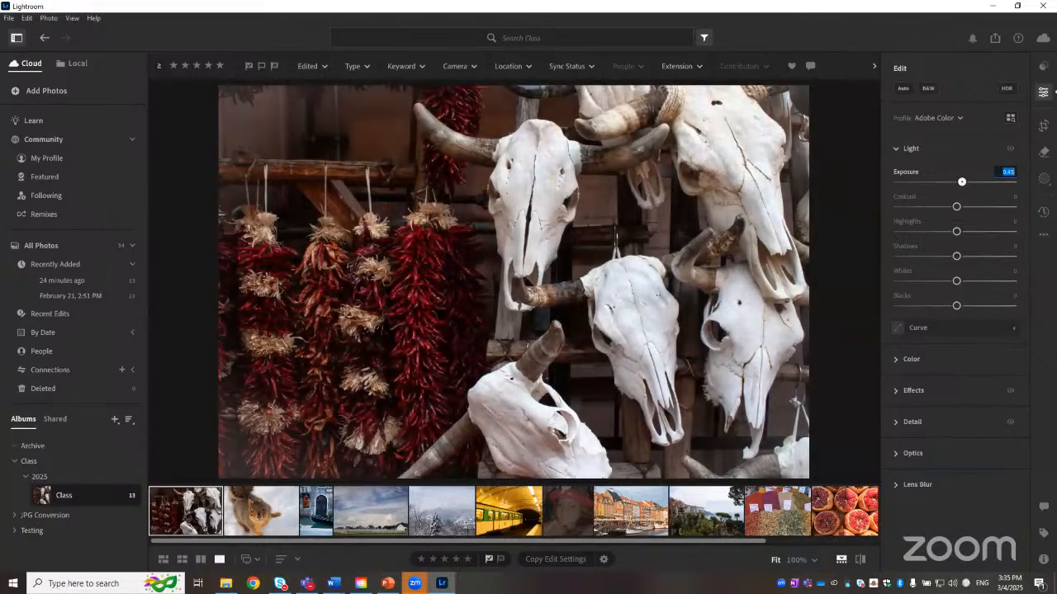
key("Up")
key("Up")
key("Up")
key("Up")
key("Up")
key("Up")
key("Up")
key("Up")
key("Up")
key("Up")
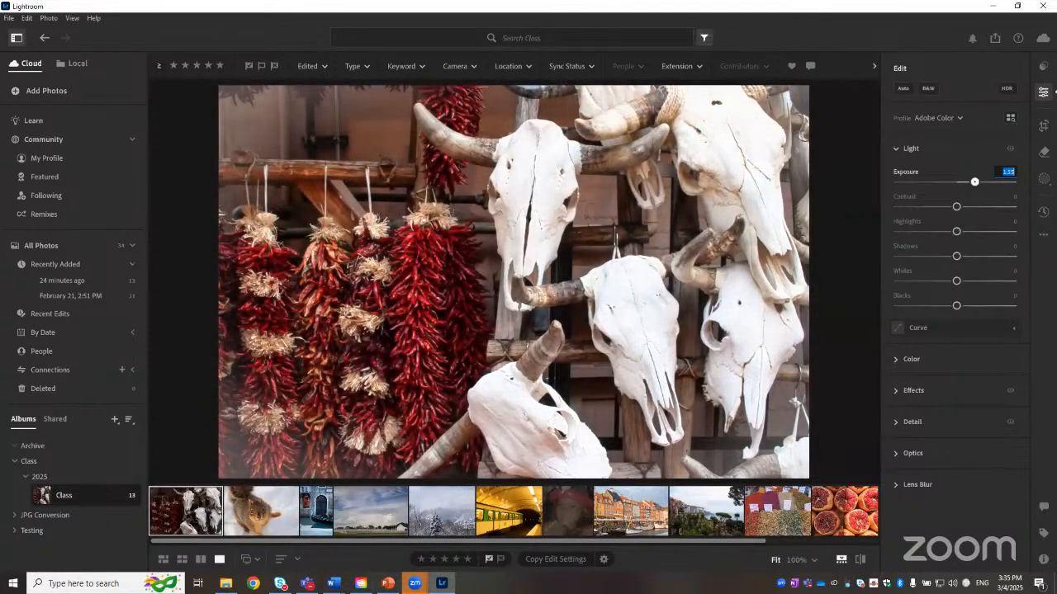
key("Up")
key("Up")
key("Up")
key("Up")
key("Up")
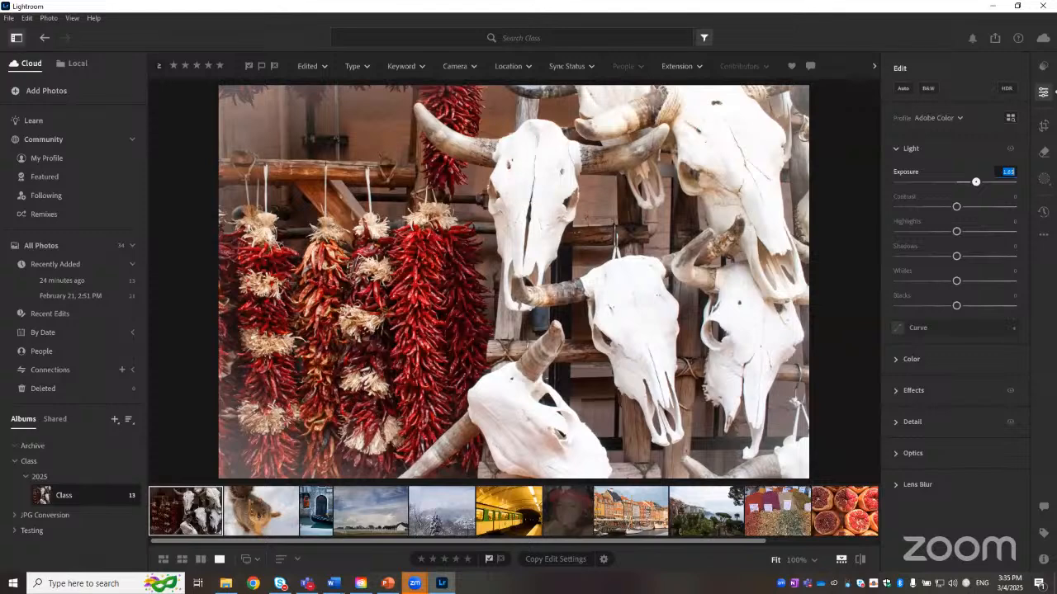
Step: Set the Exposure to 5, then reset Exposure to zero
type("5")
key("Return")
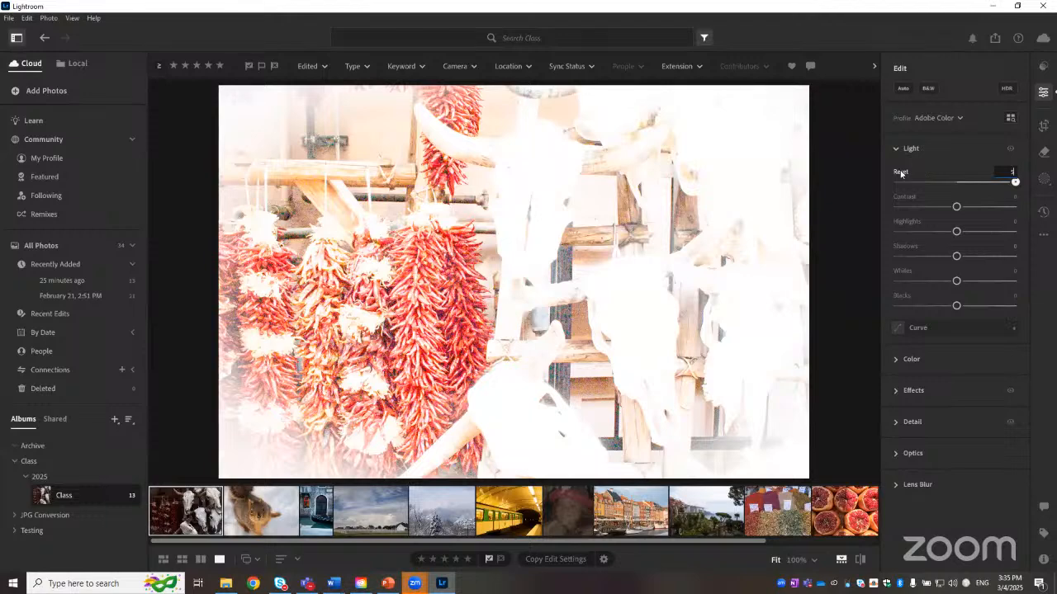
mouse_move(901, 174)
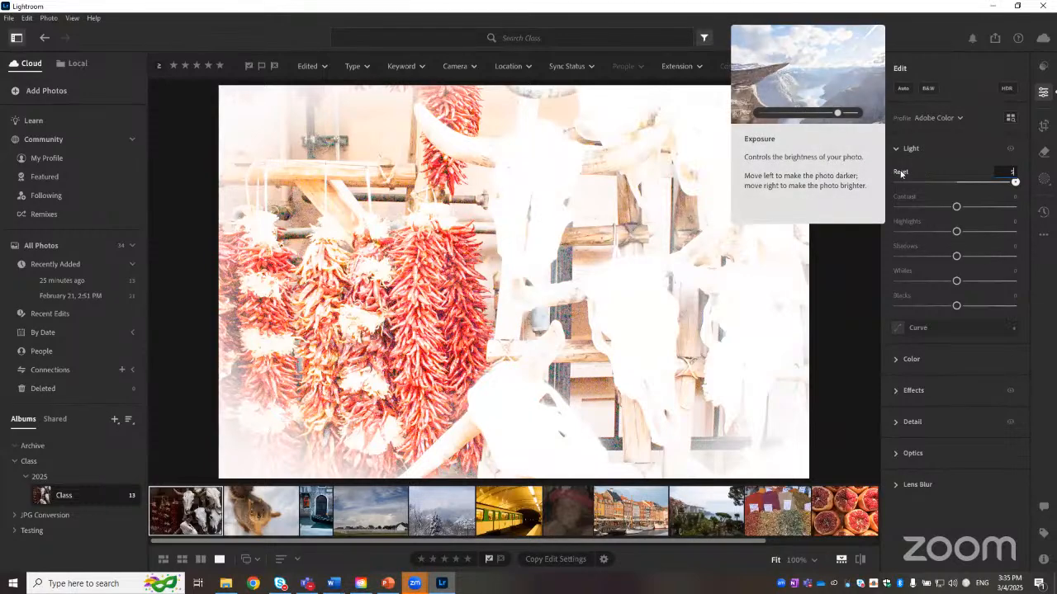
double_click(901, 174)
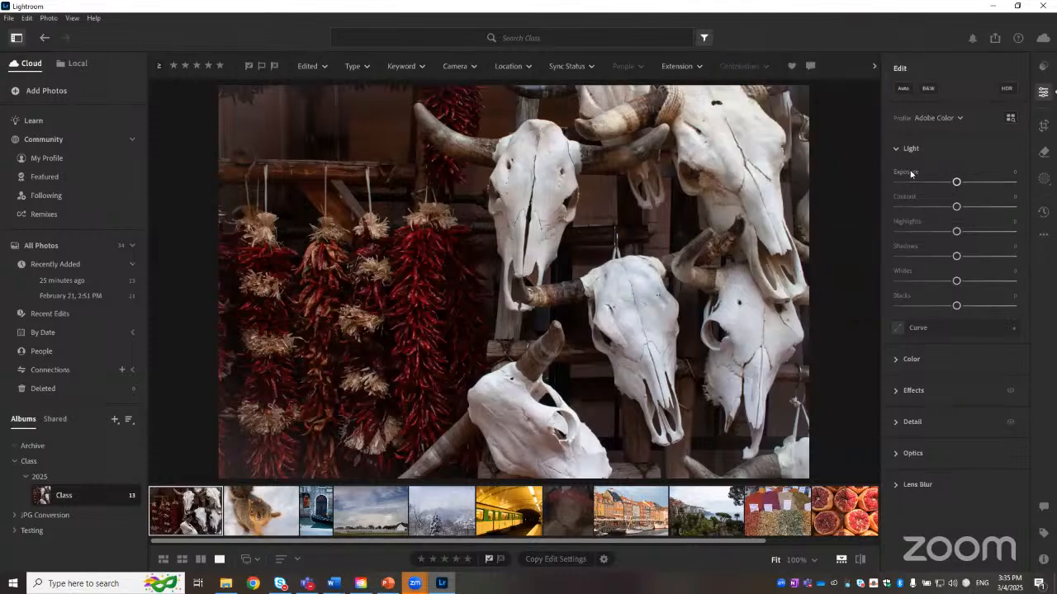
Step: Raise Contrast to about +78 and reset it to zero
mouse_move(910, 174)
mouse_move(912, 223)
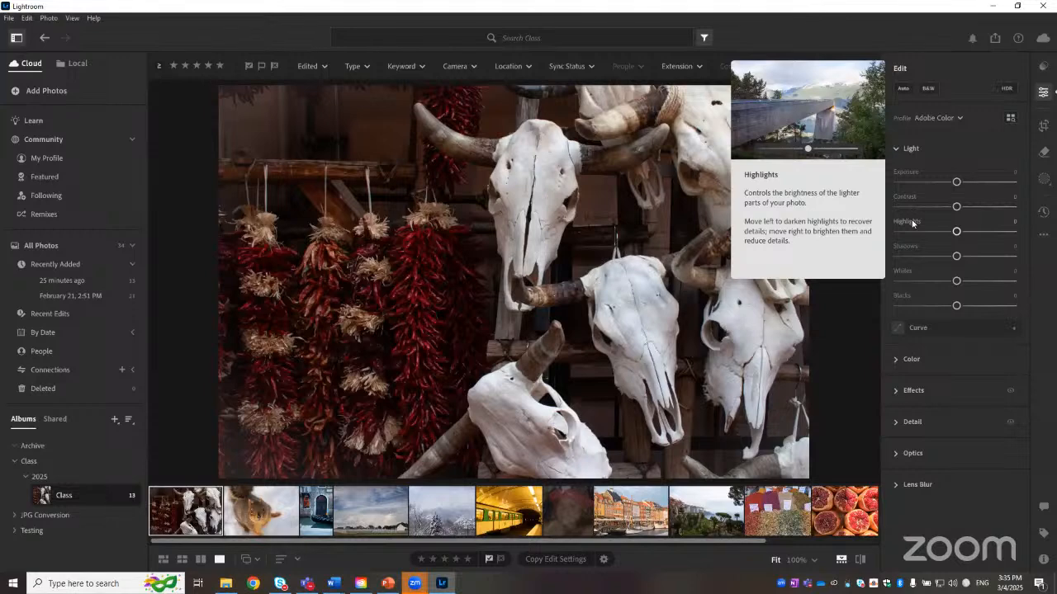
mouse_move(914, 250)
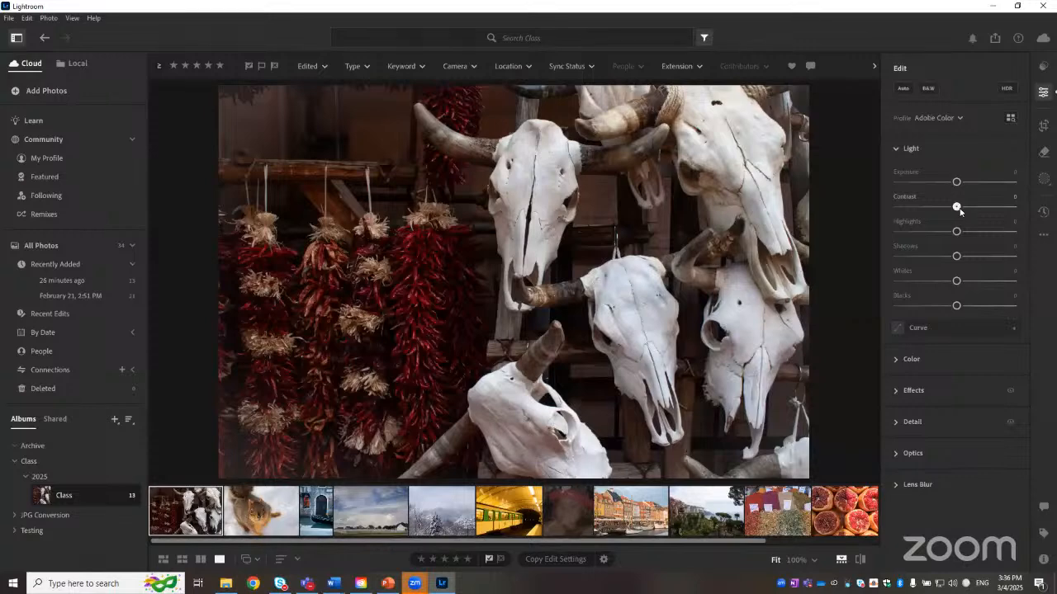
left_click_drag(957, 208, 1003, 210)
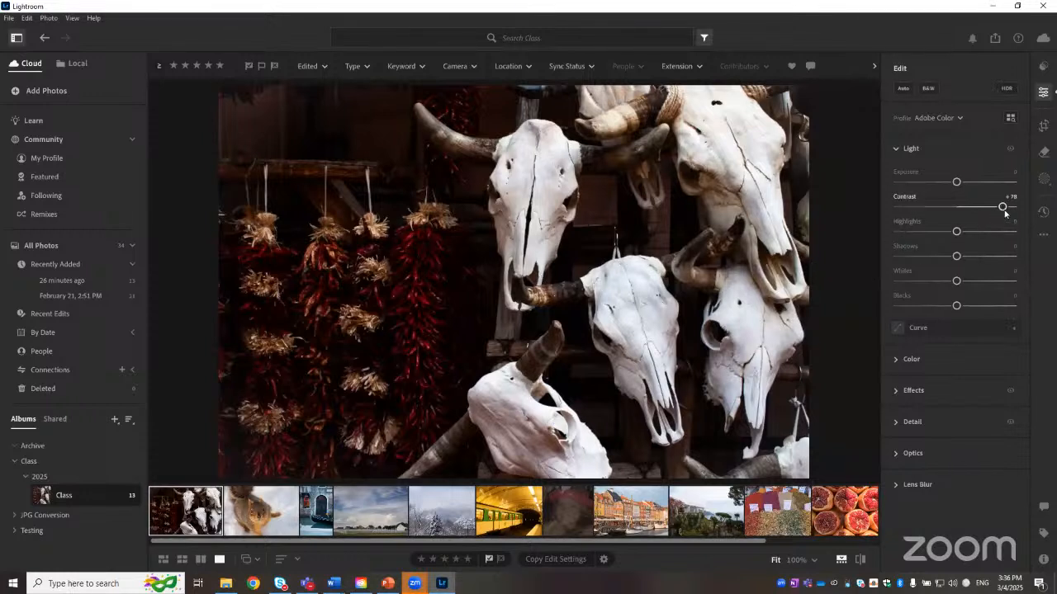
left_click(908, 199)
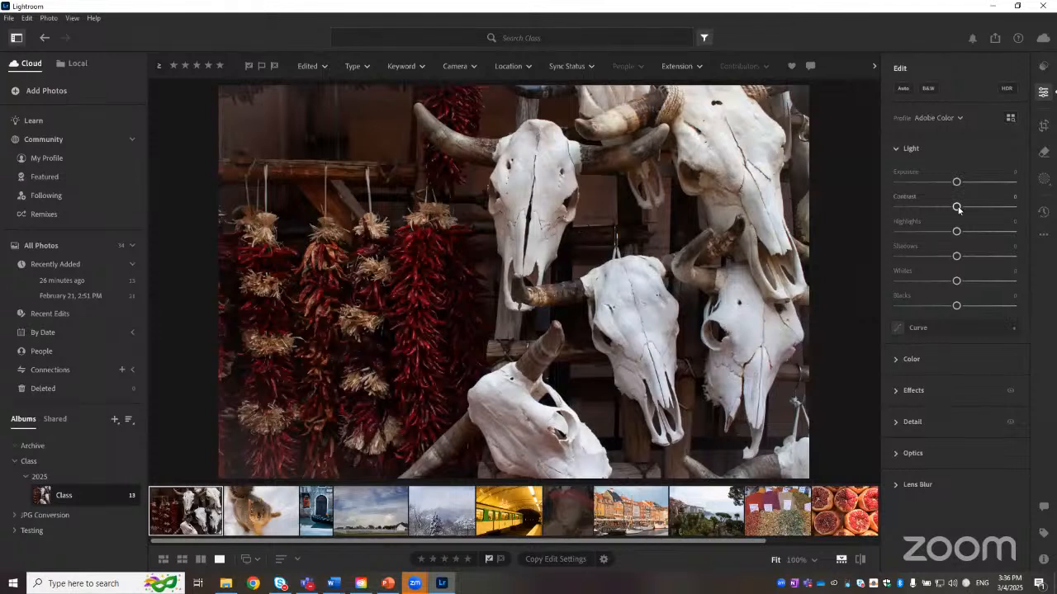
Step: Try Contrast at about +91 and about -80, then reset it to zero
left_click_drag(957, 206, 1012, 209)
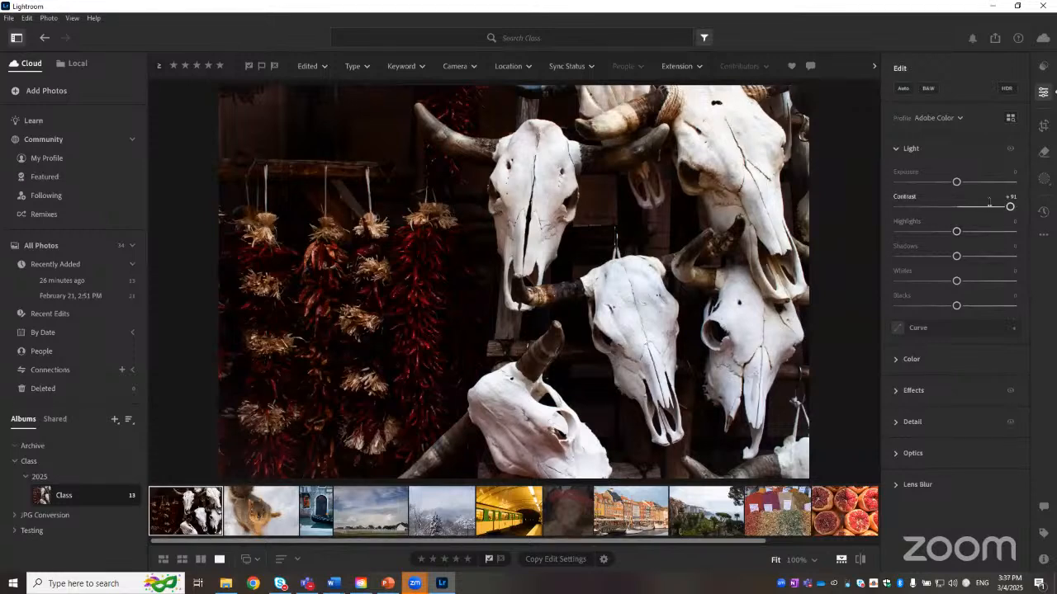
left_click_drag(992, 210, 904, 207)
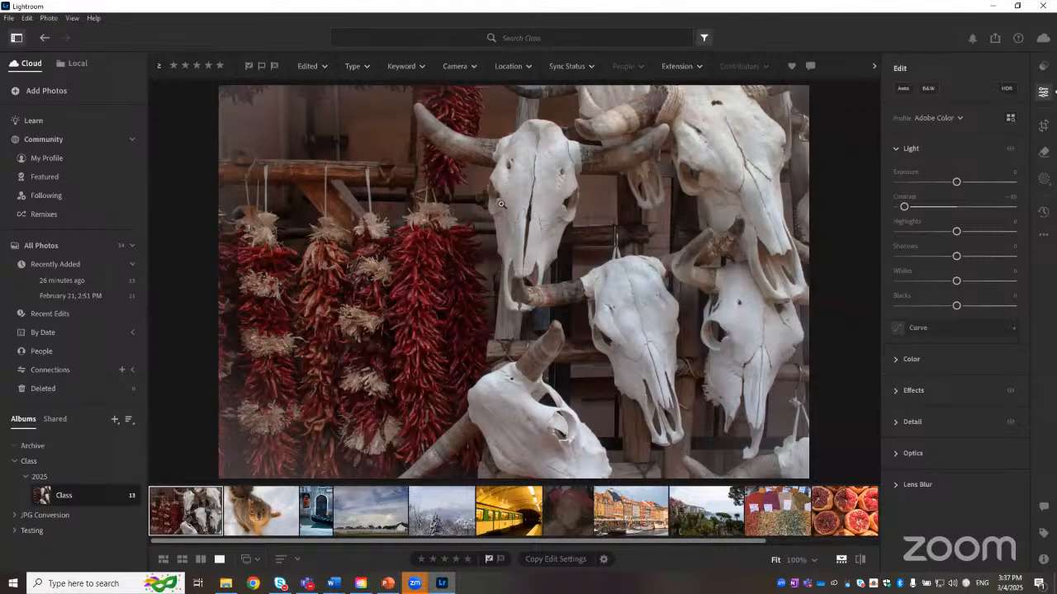
double_click(904, 199)
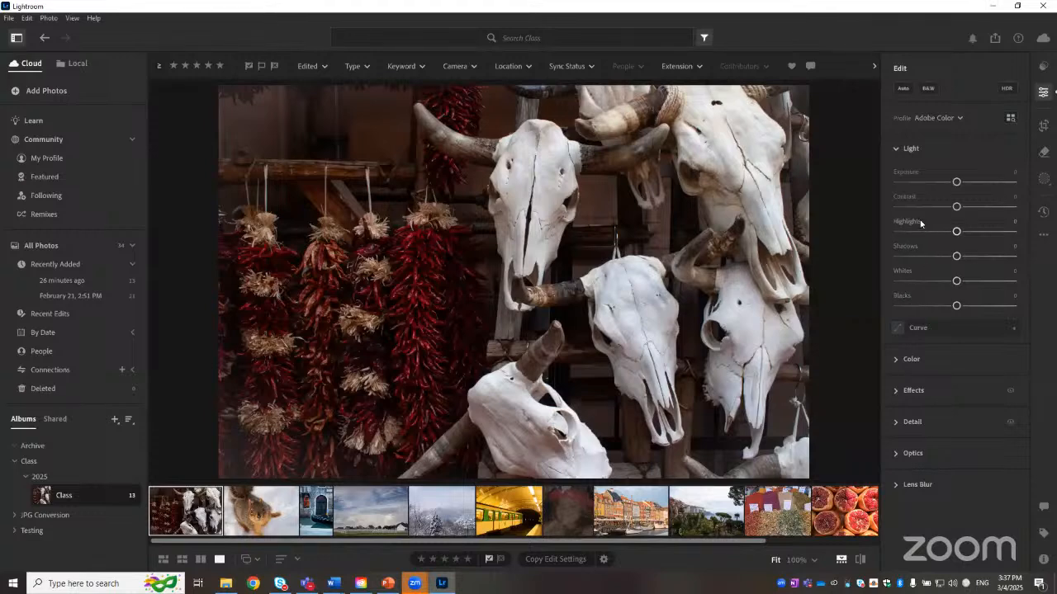
Step: Try Whites at several positive values up to about +93, resetting it to zero each time
mouse_move(920, 224)
left_click_drag(956, 283, 990, 282)
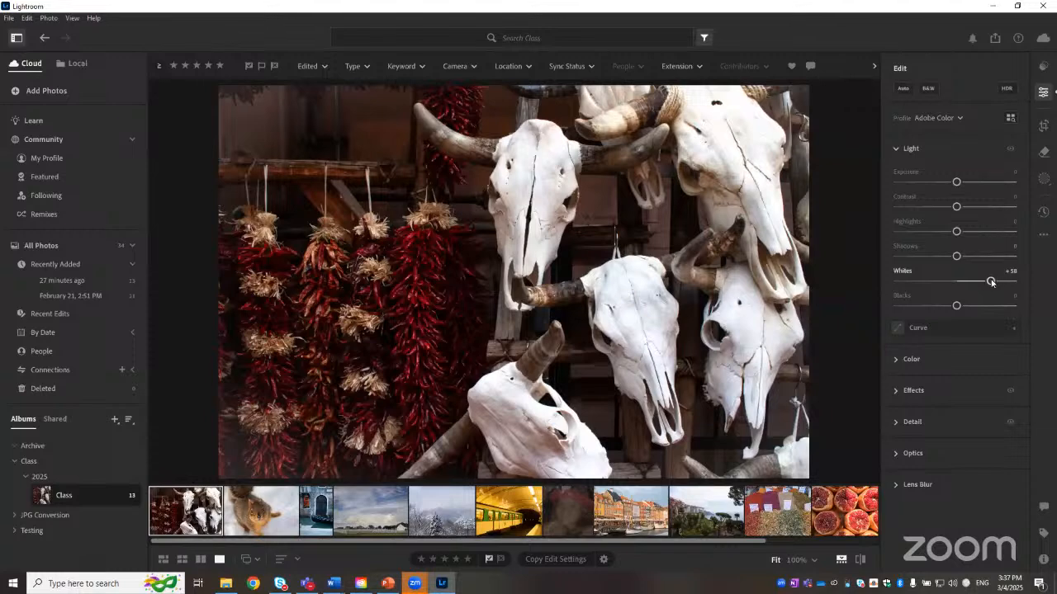
left_click_drag(991, 282, 1008, 281)
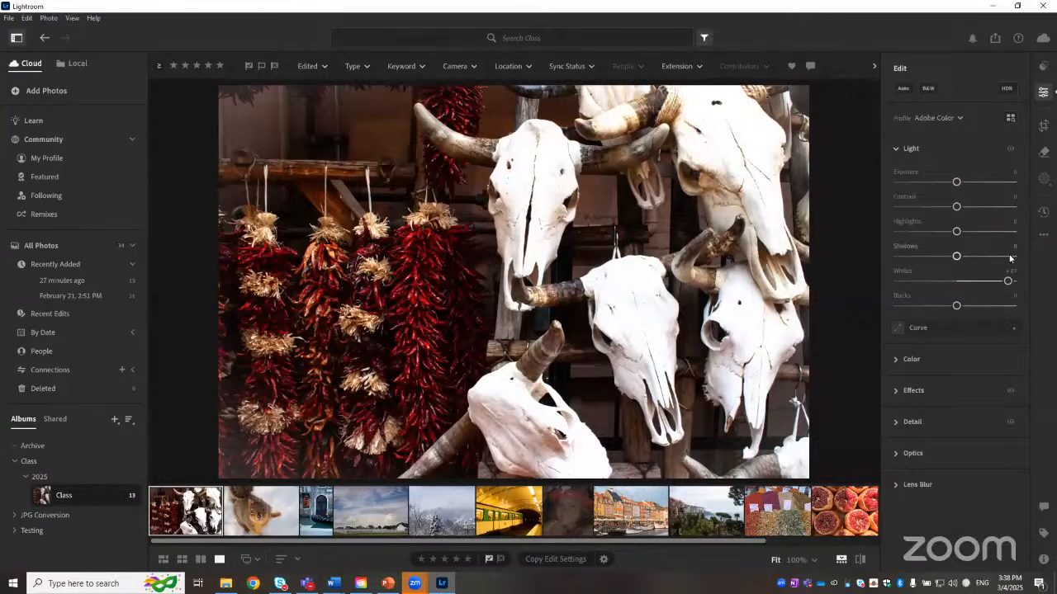
double_click(905, 272)
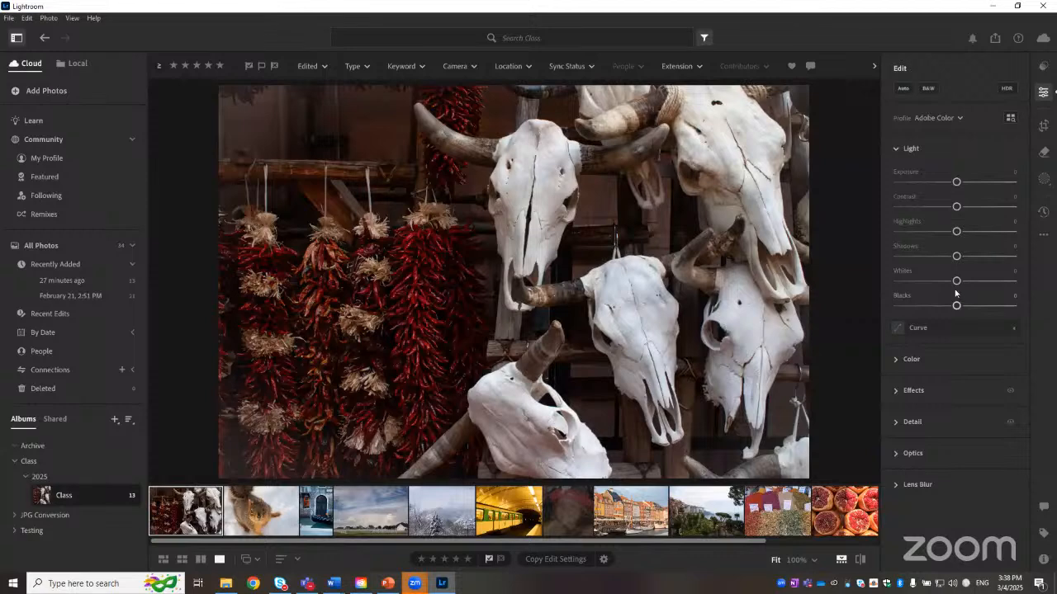
left_click_drag(956, 282, 1011, 283)
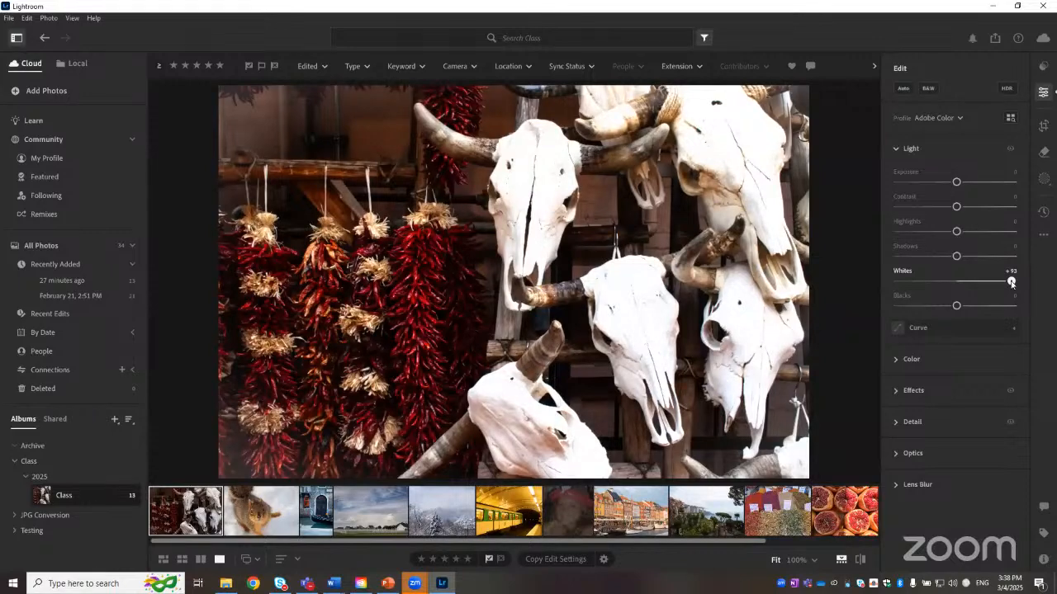
double_click(903, 271)
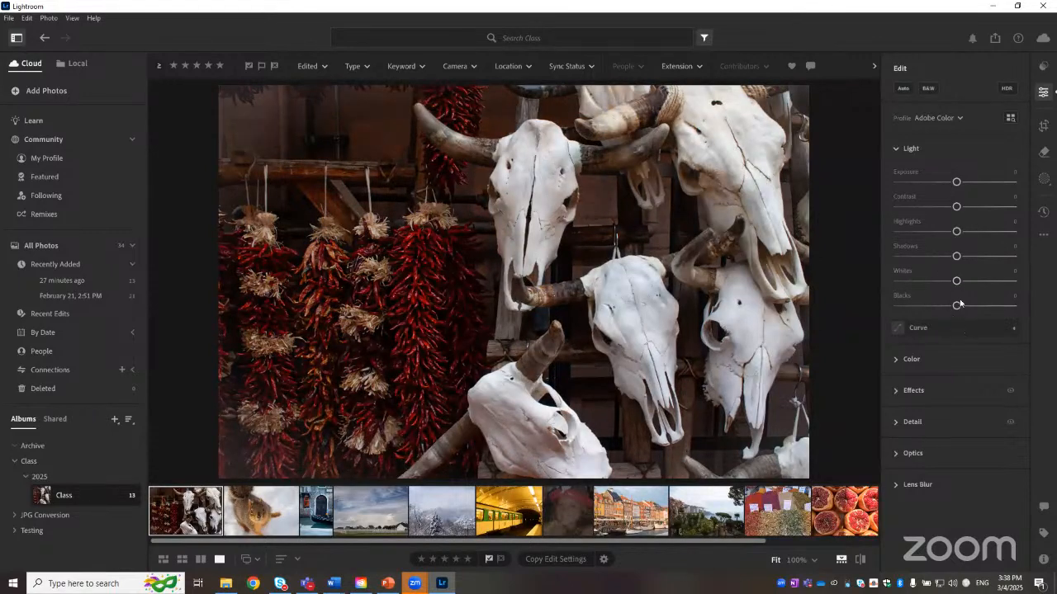
Step: Try Blacks at about -82 and about +69, then reset it to zero
left_click_drag(956, 306, 908, 306)
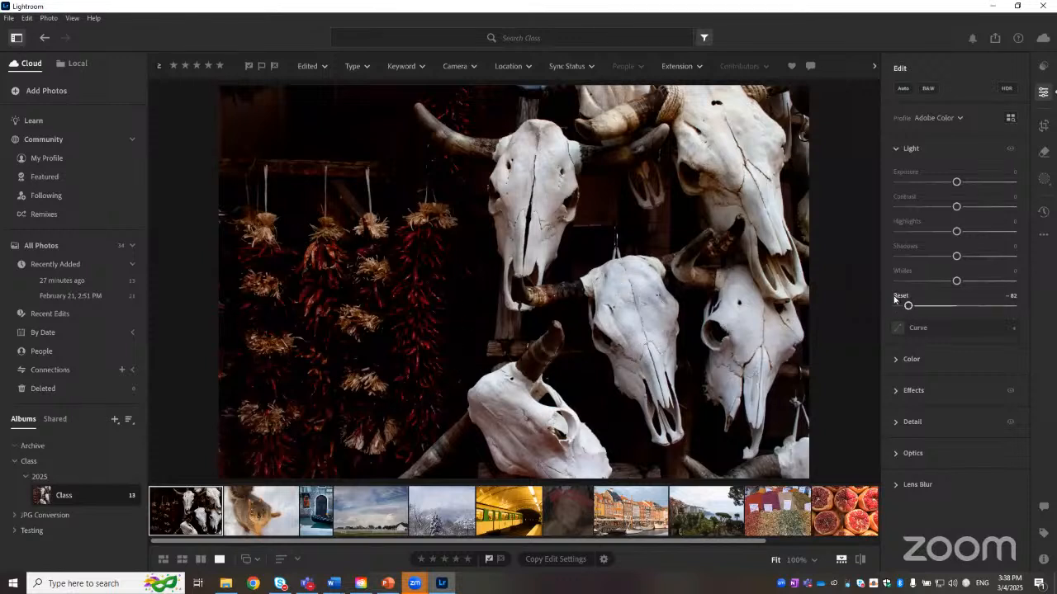
left_click_drag(915, 306, 996, 307)
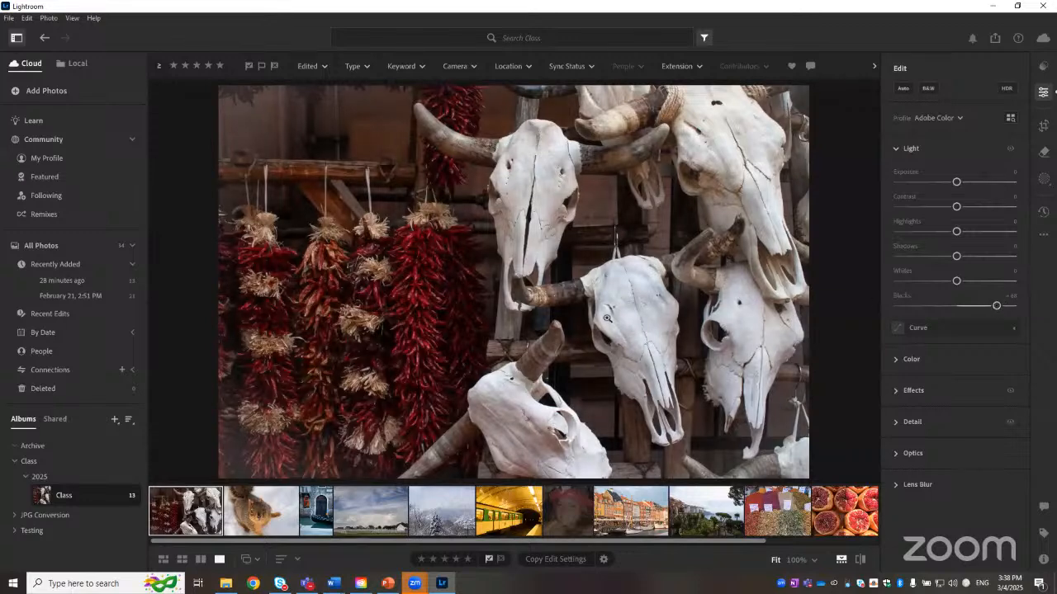
double_click(902, 296)
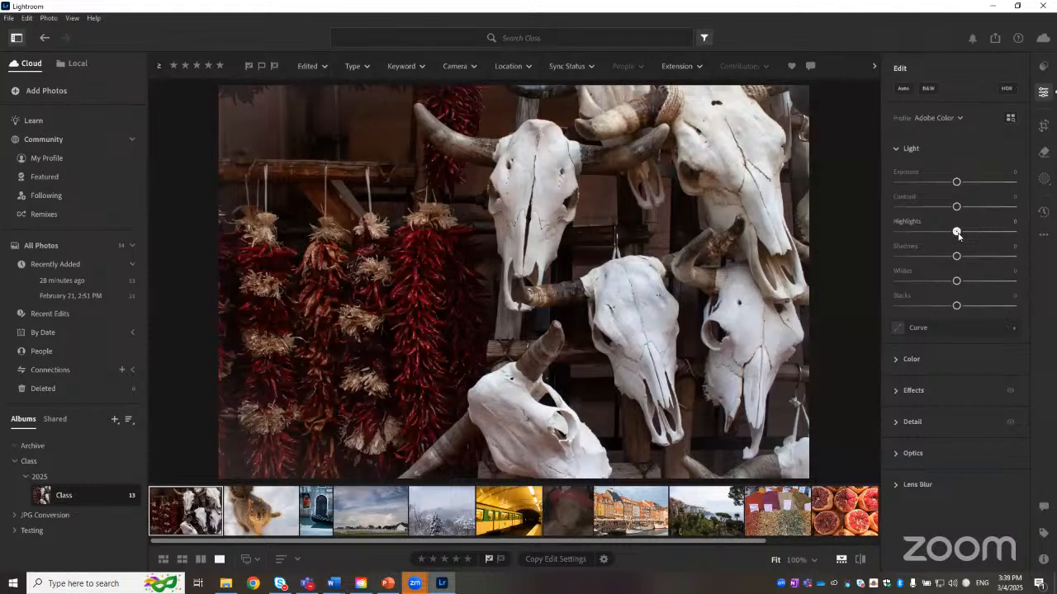
Step: Try Highlights at about +79 and +92 and Whites at about +78, resetting each slider afterward
left_click_drag(958, 236, 1005, 234)
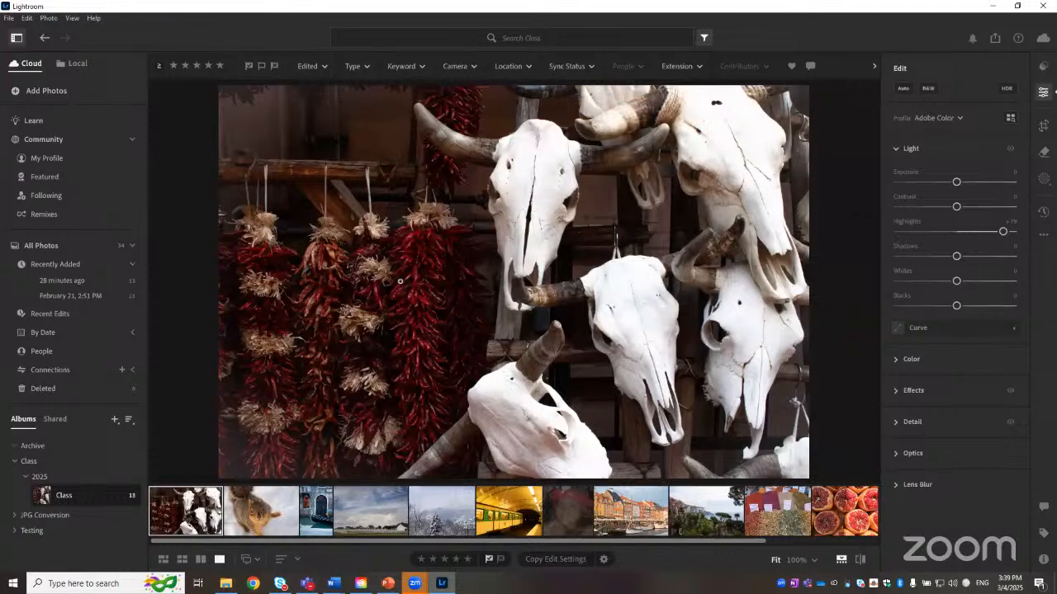
left_click(906, 221)
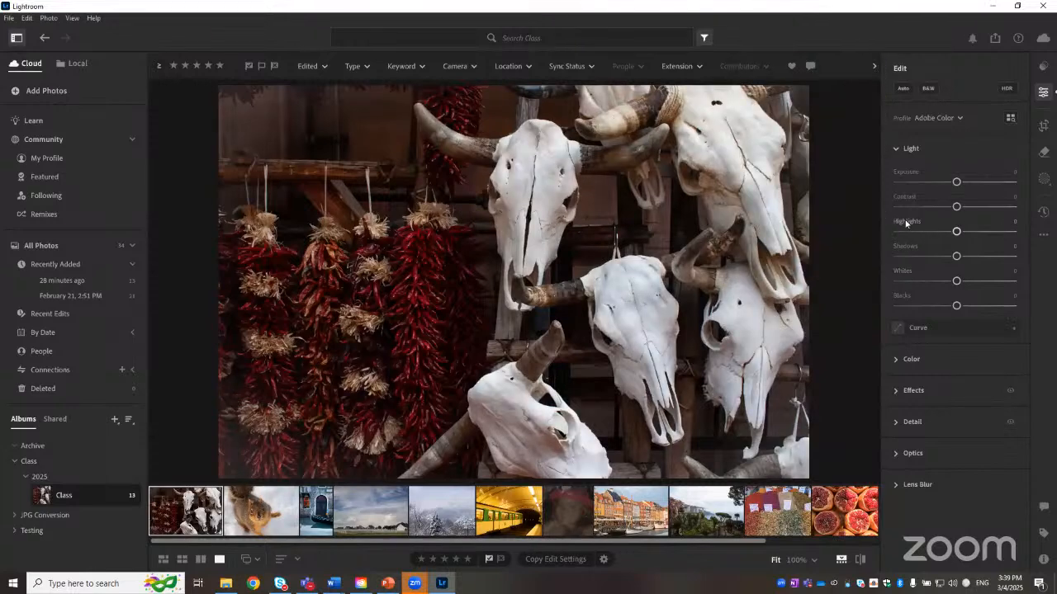
left_click_drag(958, 283, 1002, 282)
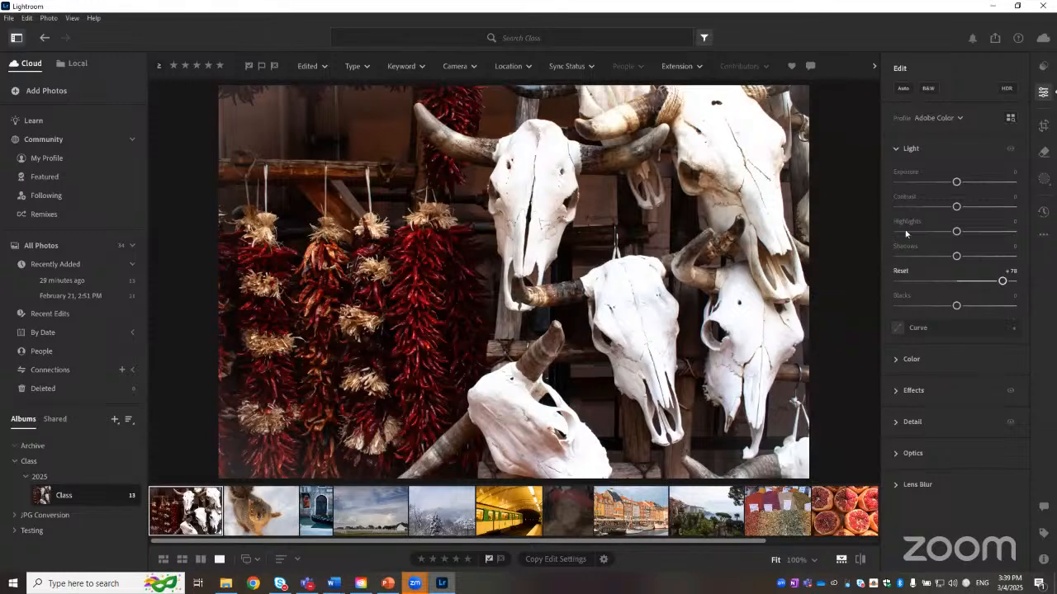
left_click(901, 271)
left_click_drag(957, 231, 1011, 232)
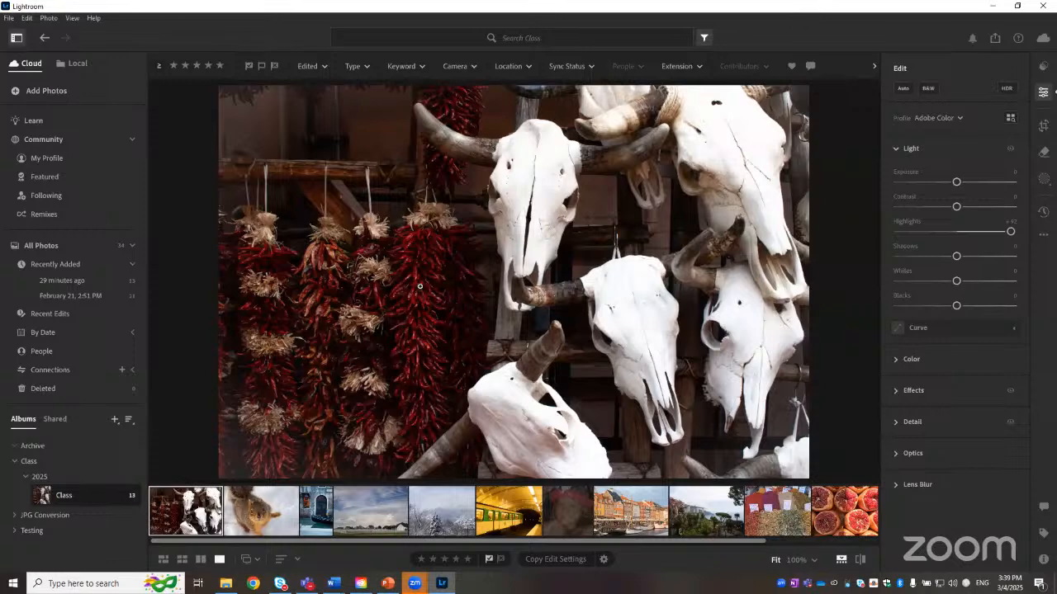
double_click(915, 223)
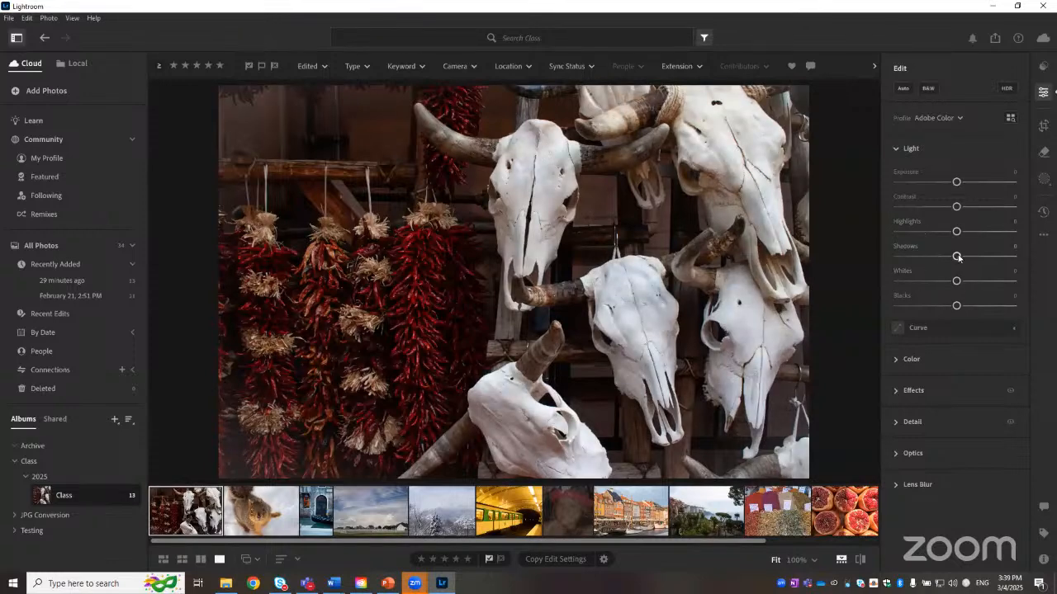
Step: Lower Shadows to about -60 and reset it to zero
left_click_drag(957, 256, 922, 257)
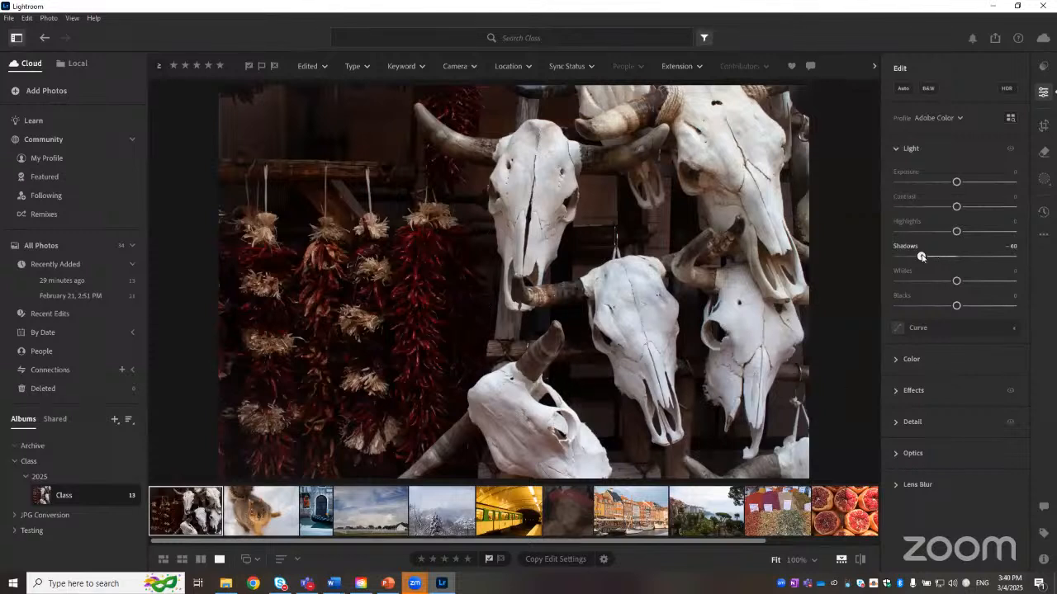
left_click_drag(921, 257, 917, 257)
double_click(905, 247)
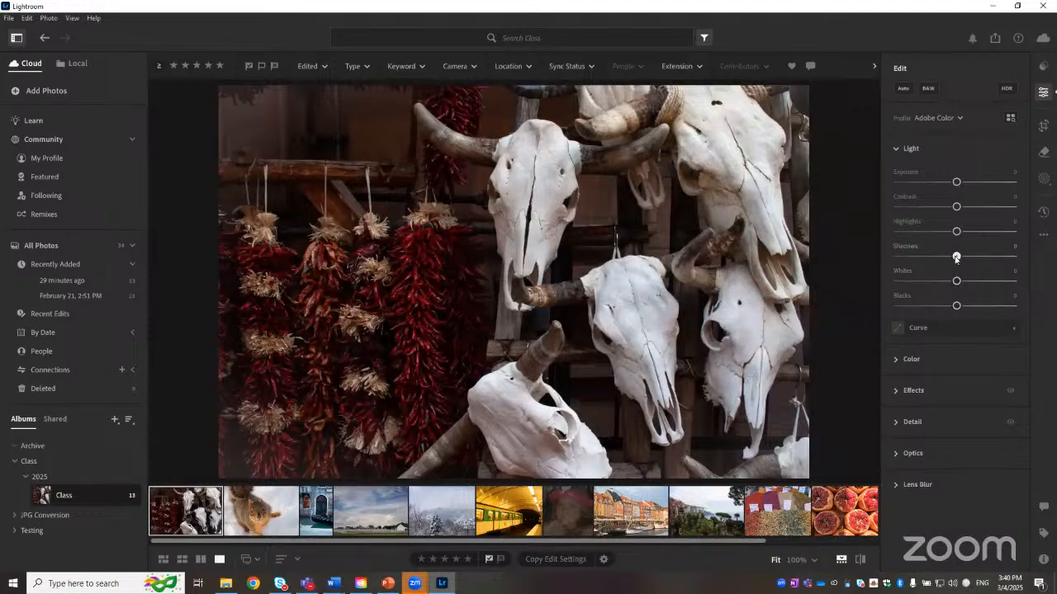
Step: Raise Shadows to about +73, then reset the whole Light section
left_click_drag(956, 257, 1004, 261)
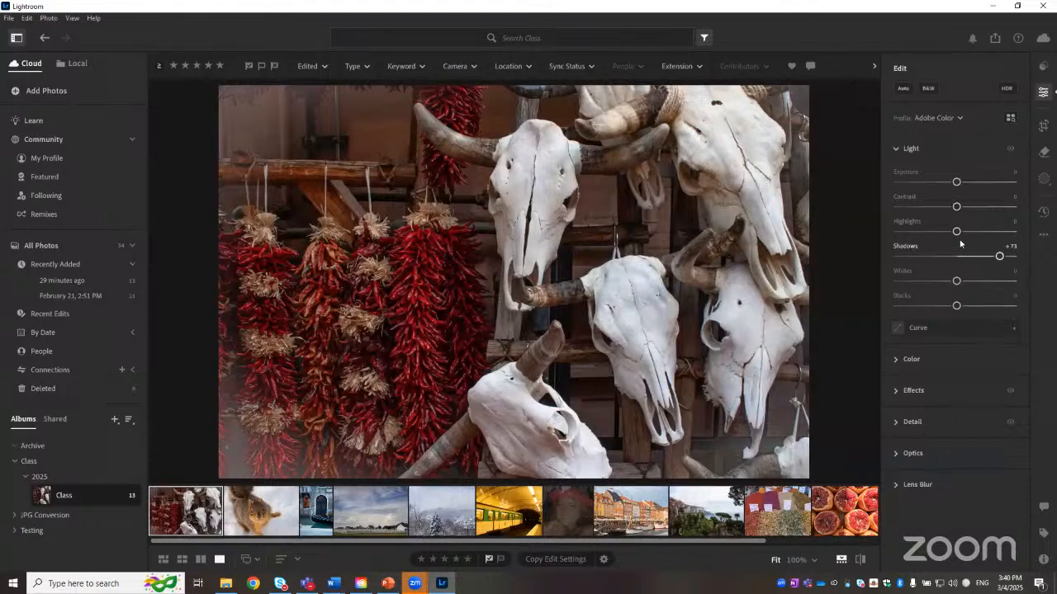
right_click(975, 148)
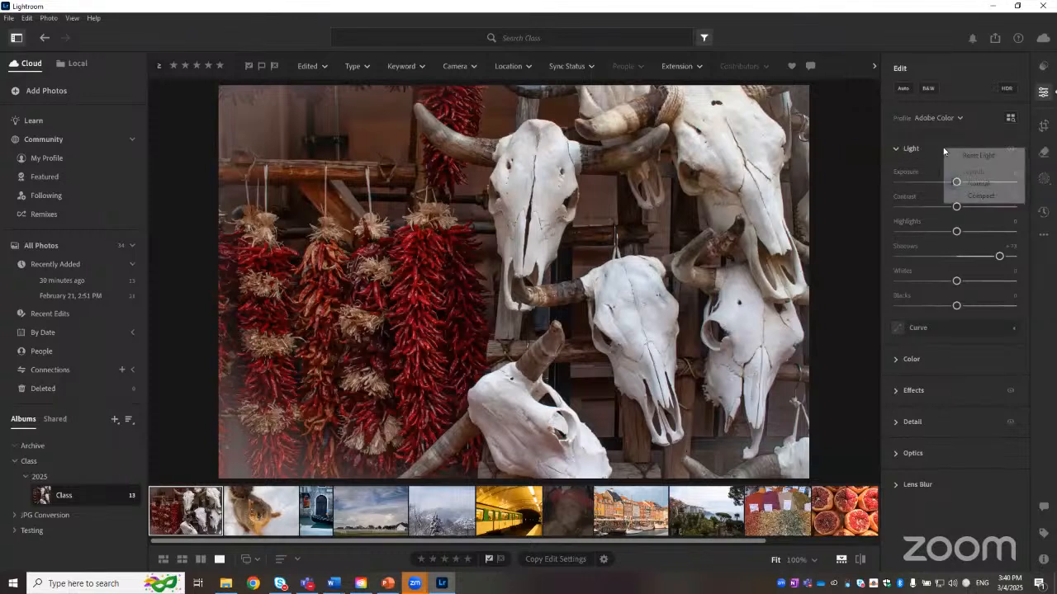
right_click(945, 149)
left_click(979, 156)
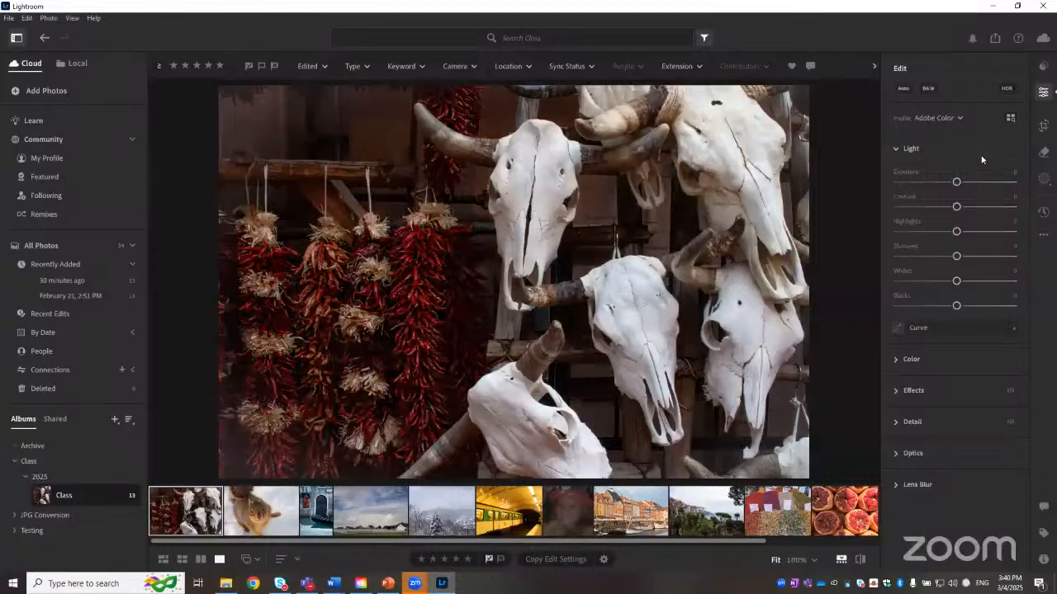
Step: Expand the Color section and try Temp at about 3,145 and then about 11,713
left_click(896, 360)
scroll(982, 405, "down", 2)
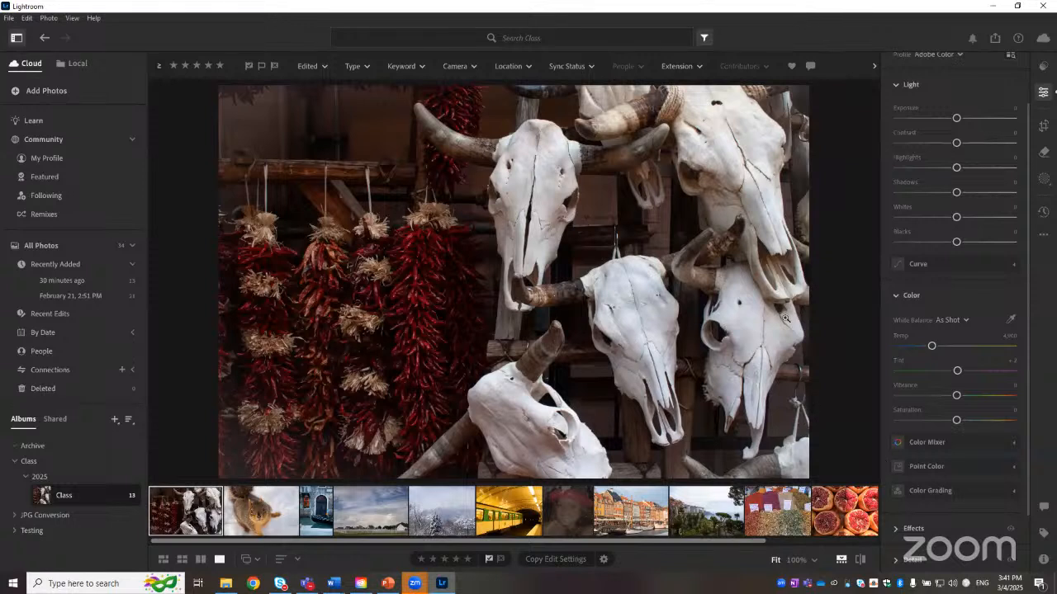
left_click_drag(931, 348, 909, 351)
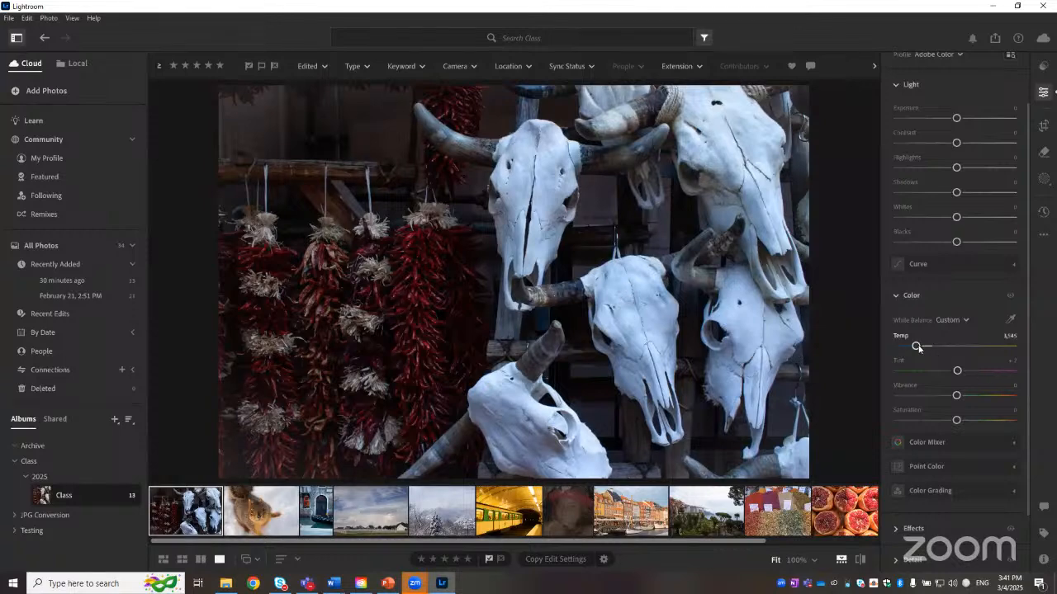
left_click_drag(916, 347, 988, 356)
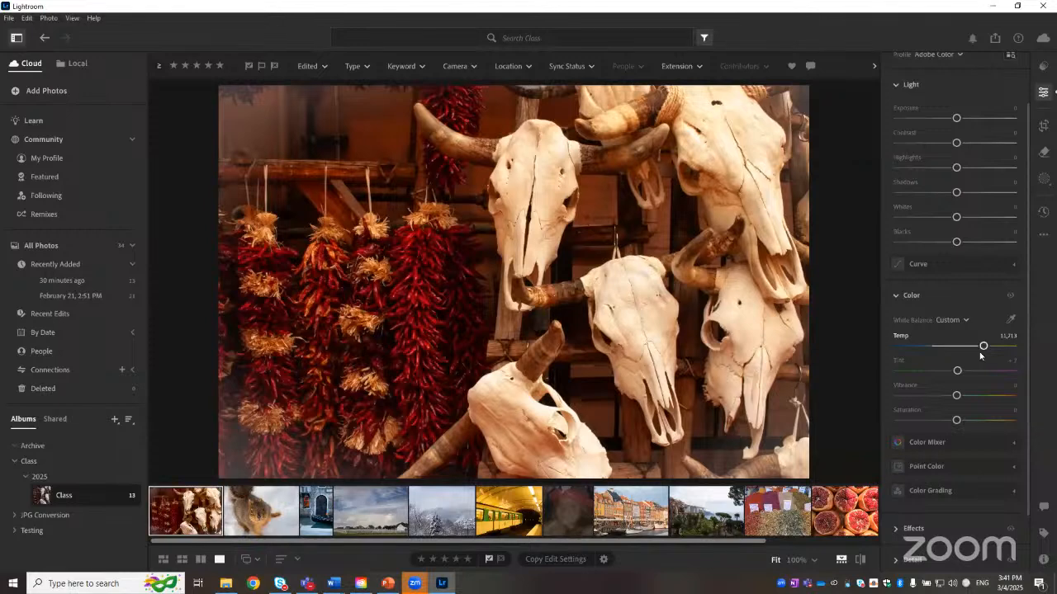
Step: Reset Temp, try Tint at about +108, and reset Tint
double_click(900, 336)
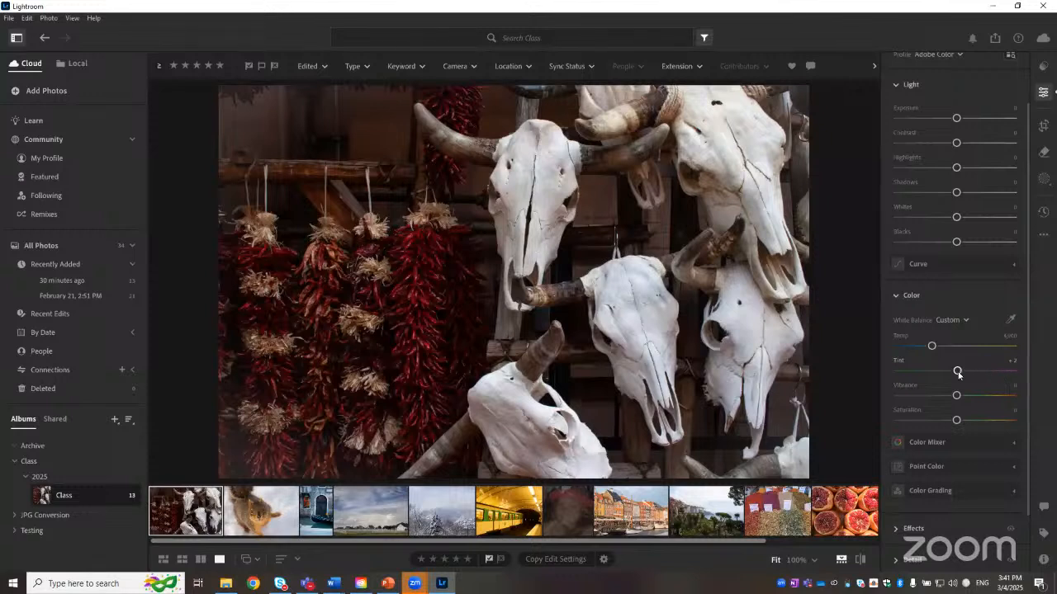
left_click_drag(958, 372, 999, 379)
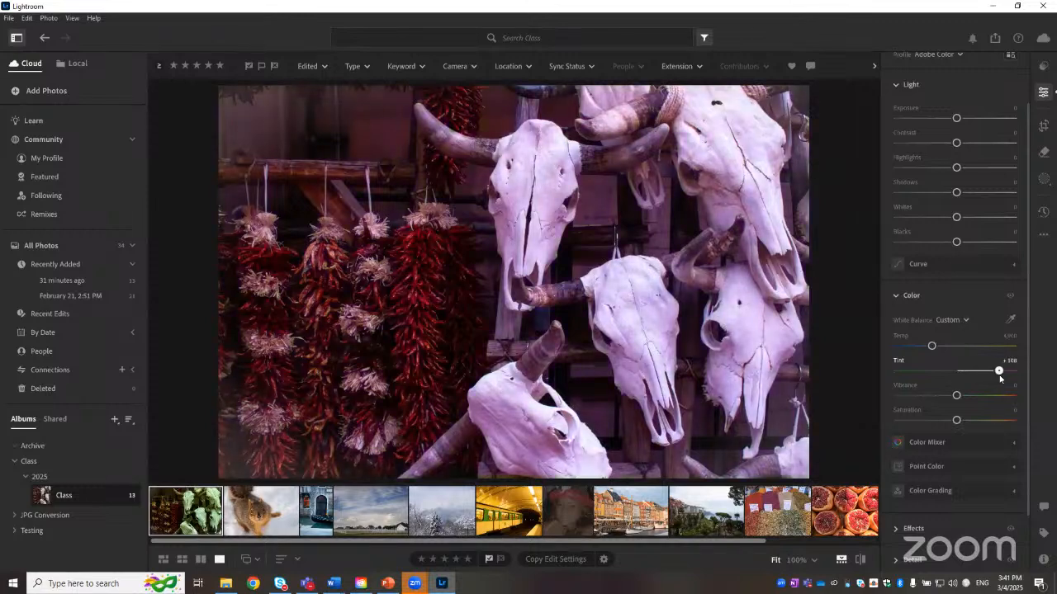
left_click(901, 361)
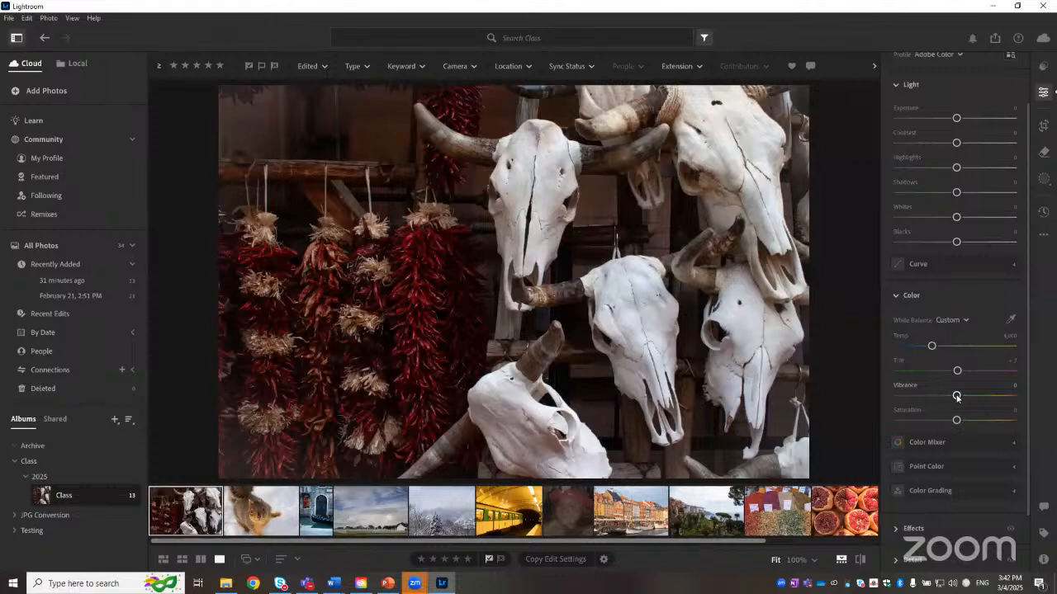
Step: Try Vibrance at about -97 and about +95, then reset Vibrance
left_click_drag(956, 396, 900, 396)
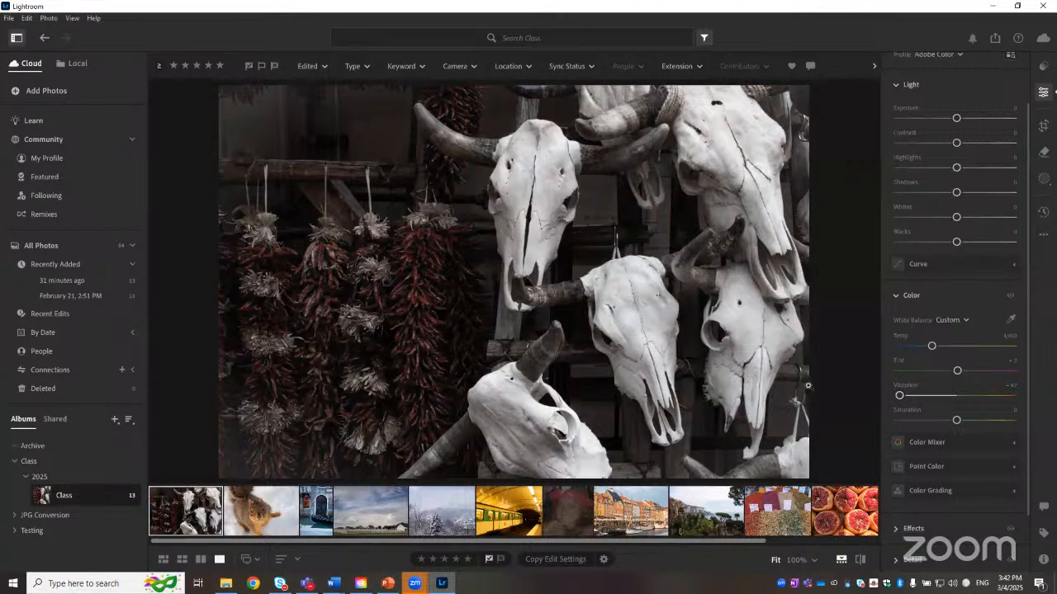
left_click_drag(908, 398, 1013, 402)
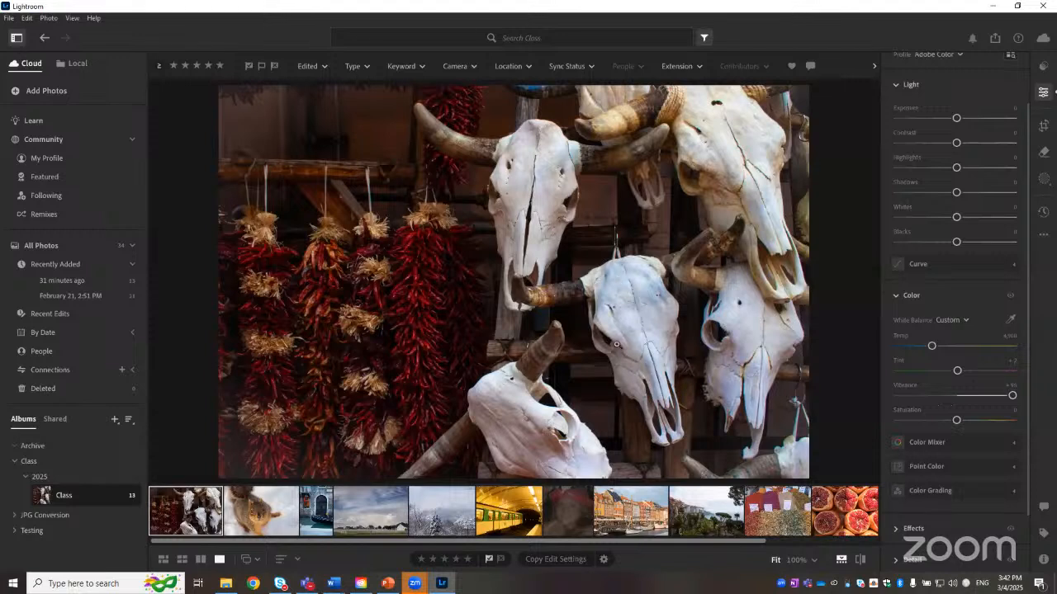
double_click(905, 386)
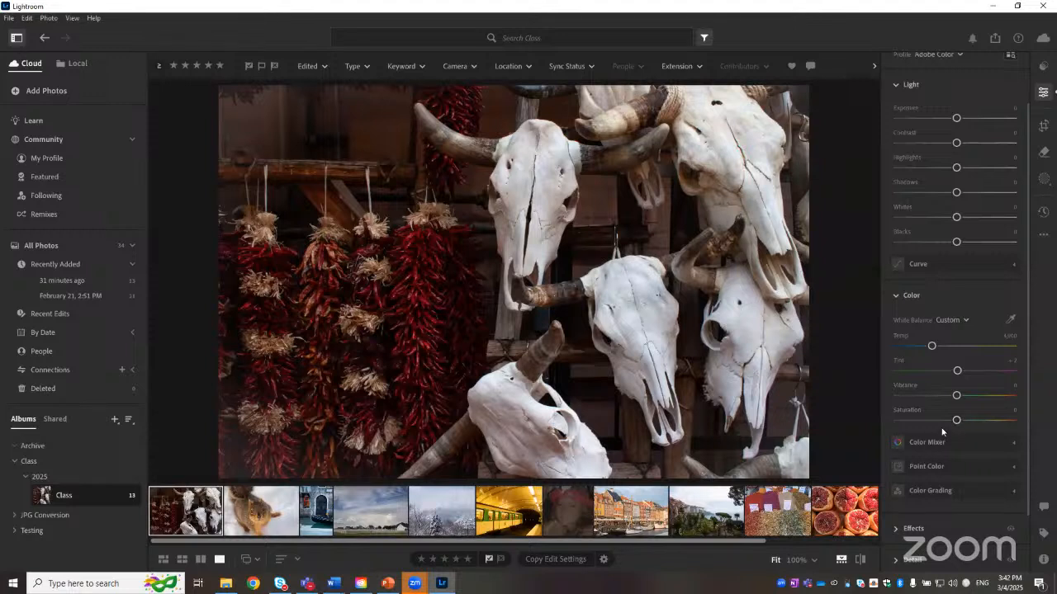
Step: Try raising and lowering Saturation to about -100, then reset Saturation
left_click_drag(957, 422, 972, 423)
left_click(1012, 410)
left_click(969, 419)
left_click_drag(971, 421, 890, 422)
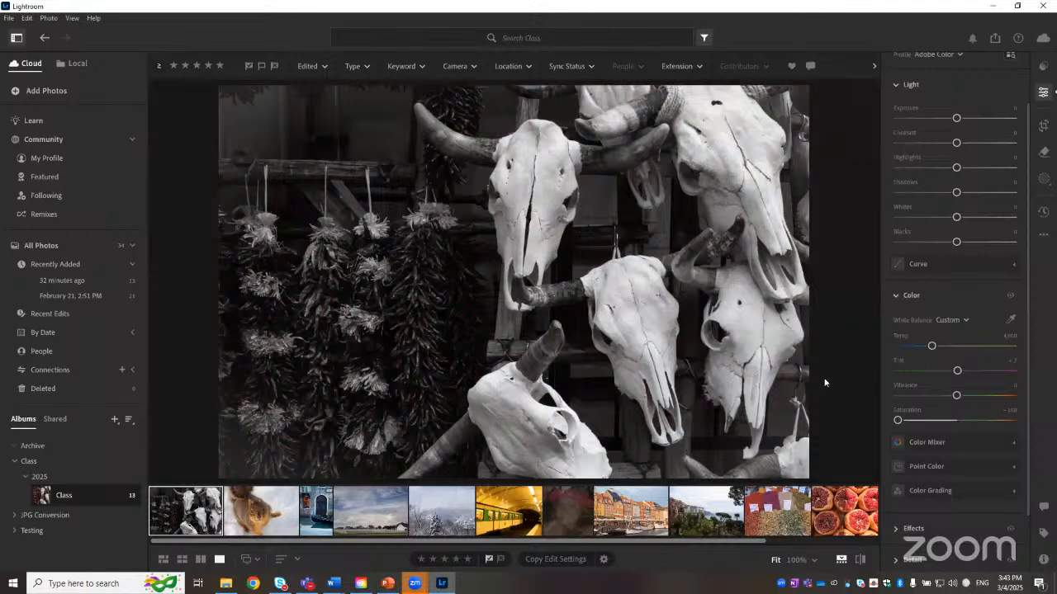
double_click(914, 411)
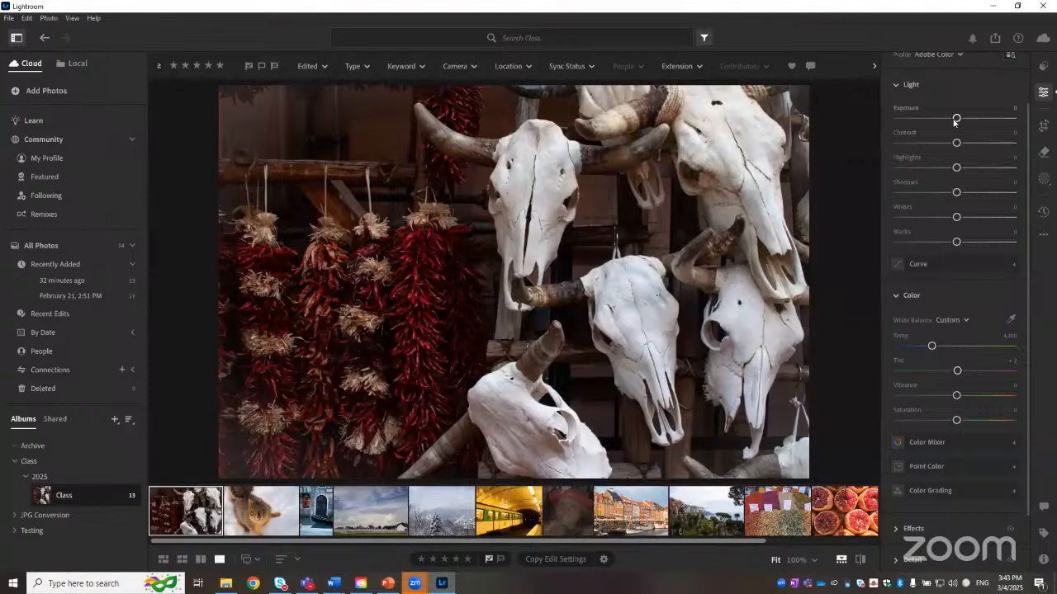
Step: Set Exposure about +1.31, Contrast and Highlights -31, Shadows +16, Whites -18, Blacks +15, Temp about 6,582, Tint -29
left_click_drag(956, 118, 966, 193)
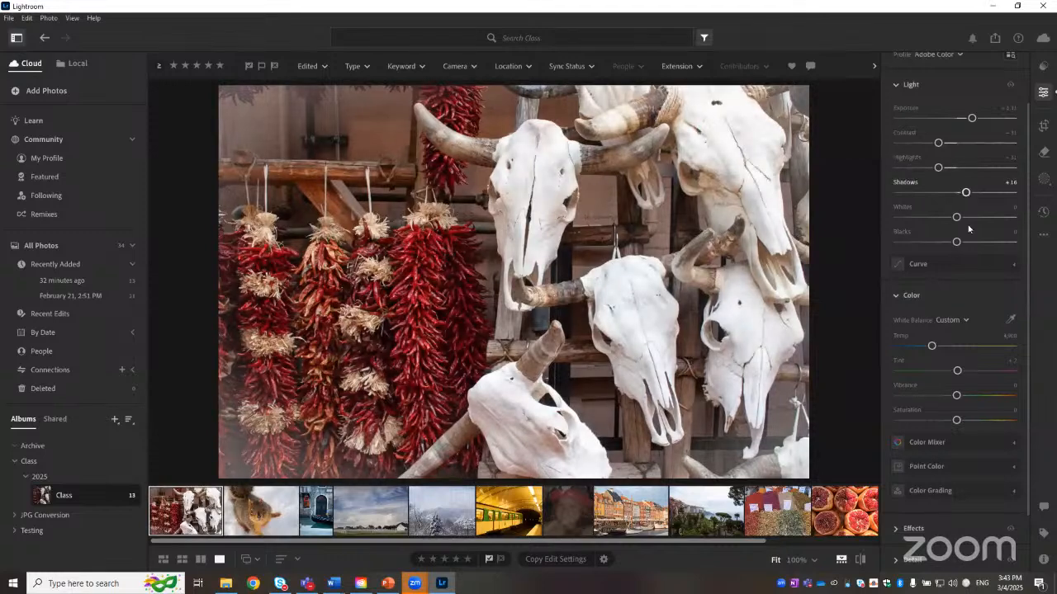
left_click_drag(950, 218, 964, 242)
left_click_drag(932, 346, 945, 370)
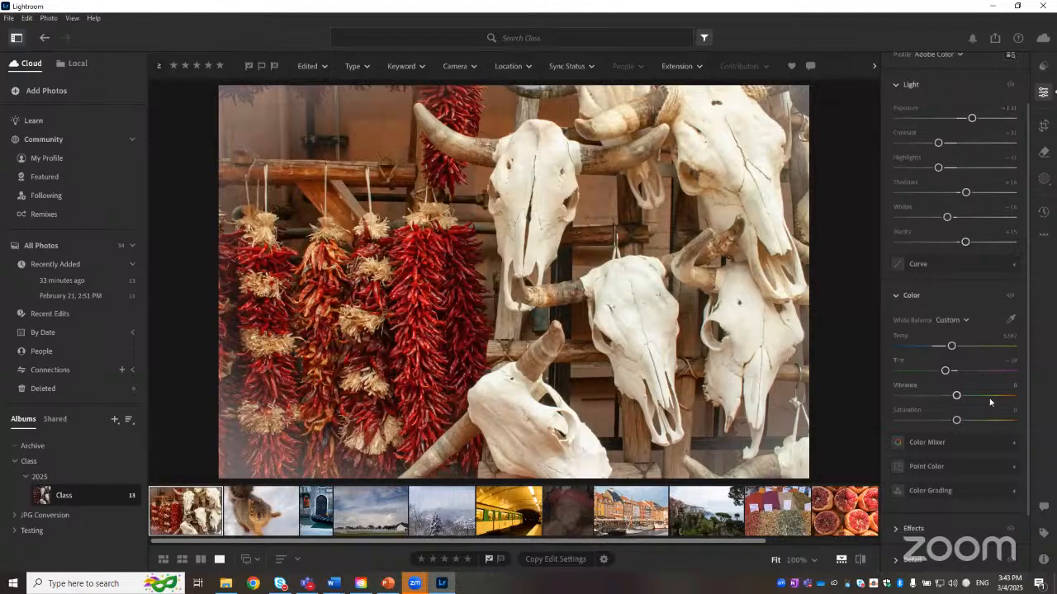
Step: Open the Presets panel and start a new preset named Class2025
scroll(996, 180, "up", 1)
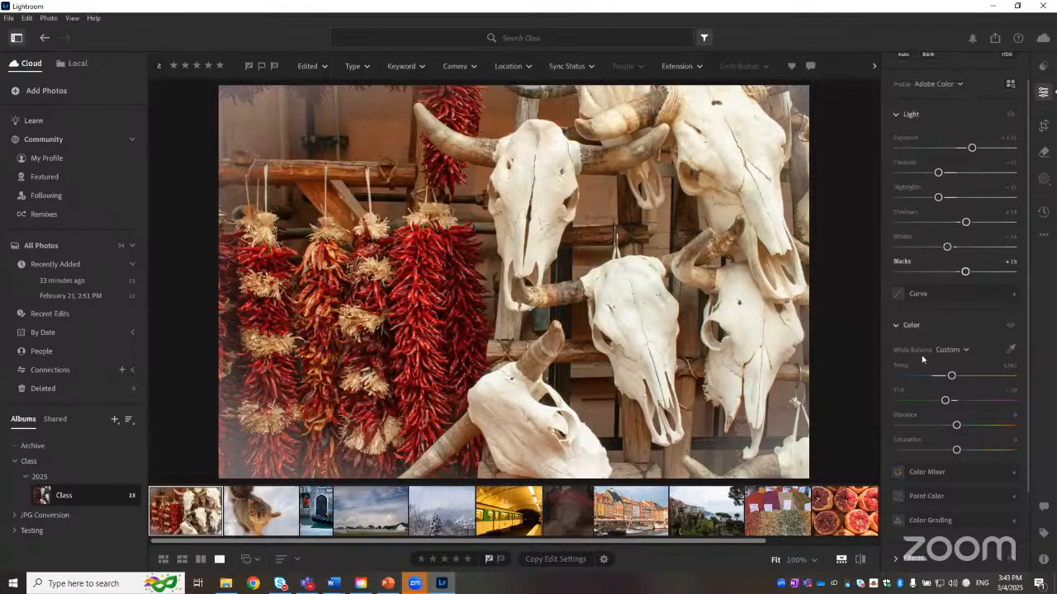
scroll(924, 368, "up", 1)
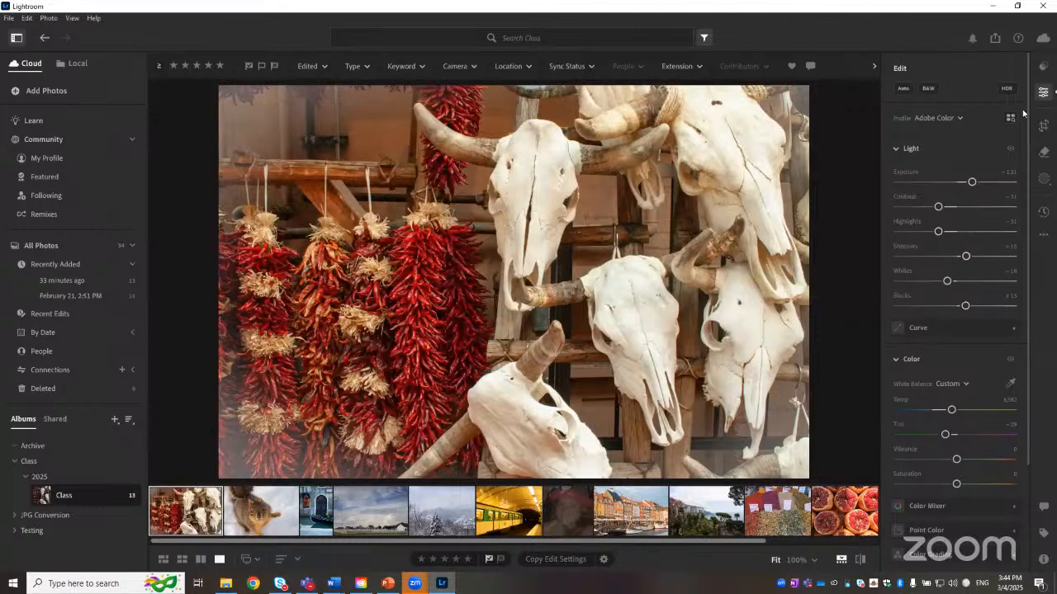
left_click(1045, 67)
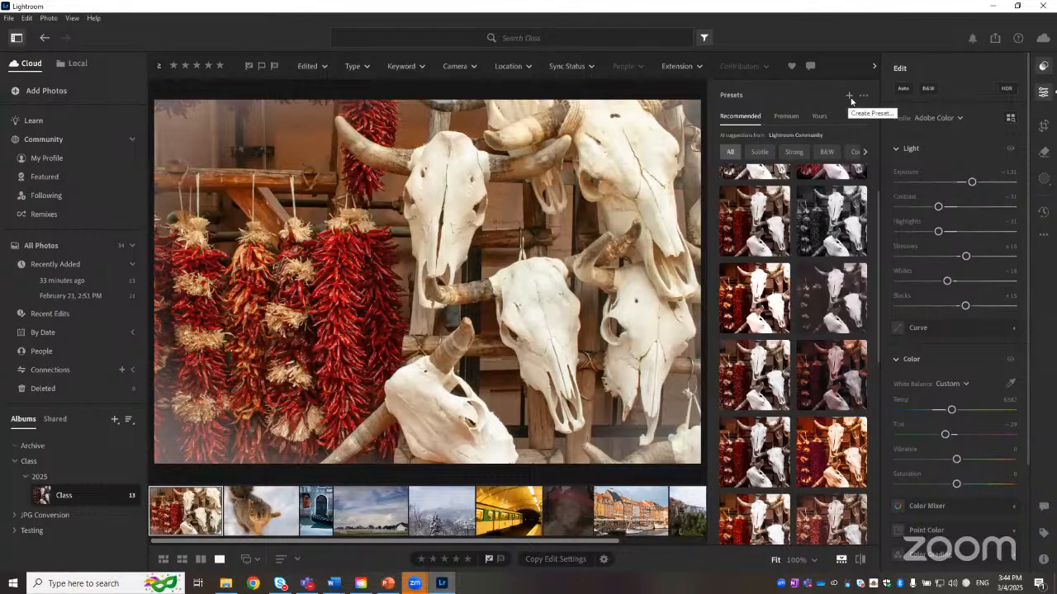
left_click(849, 97)
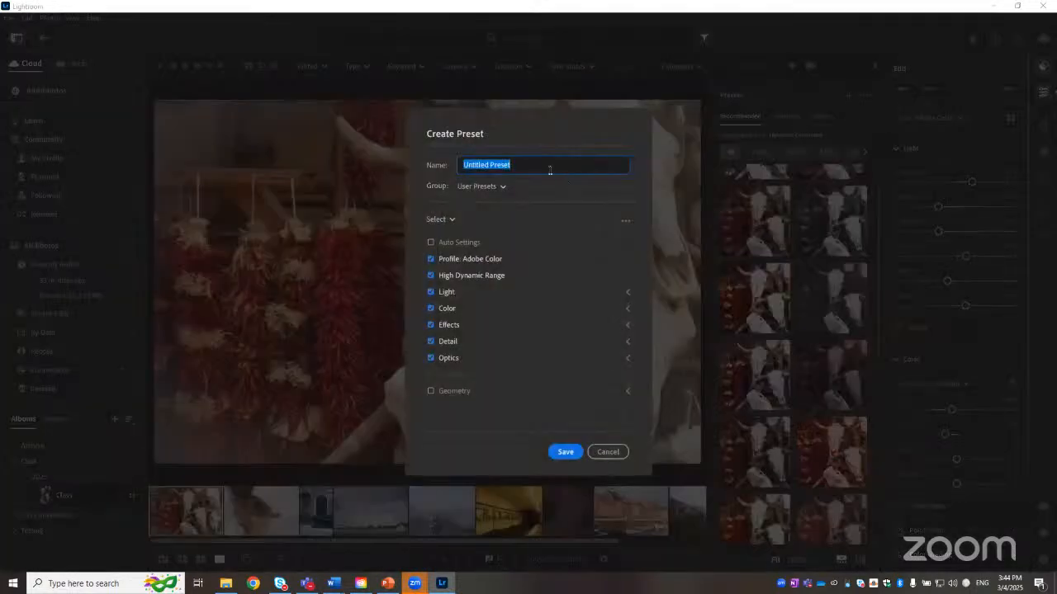
type("Class")
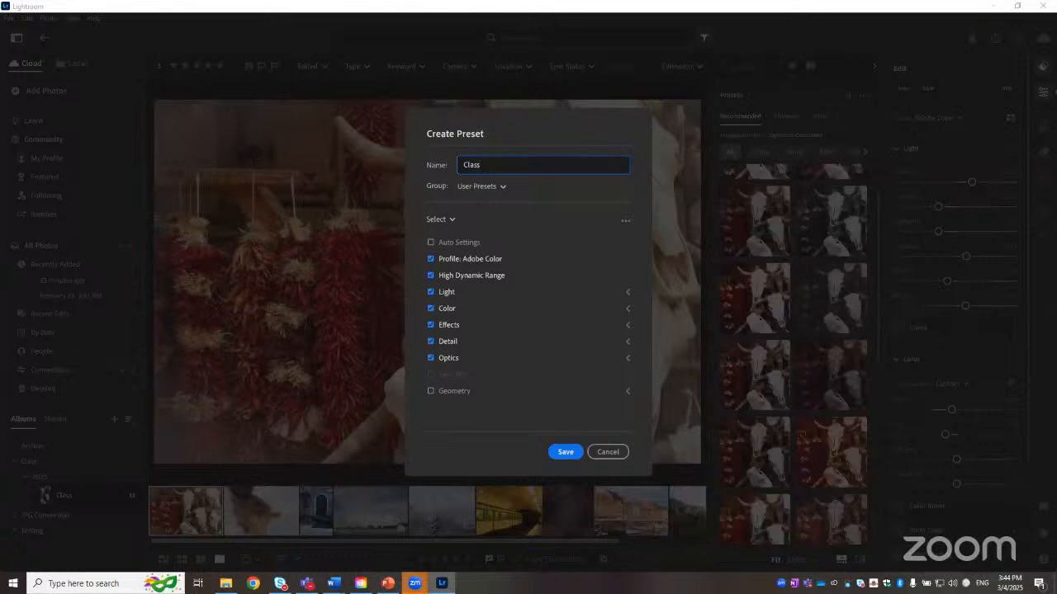
type("2025")
Step: Limit the preset to Light and Color settings only and save it
left_click(430, 259)
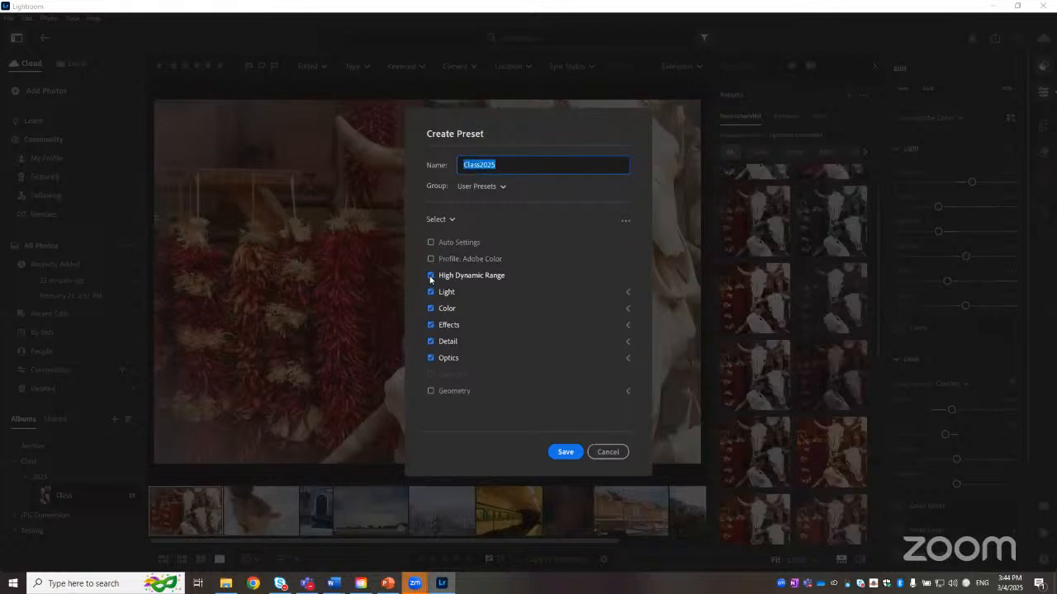
left_click(430, 275)
left_click(430, 325)
left_click(430, 342)
left_click(430, 358)
left_click(566, 453)
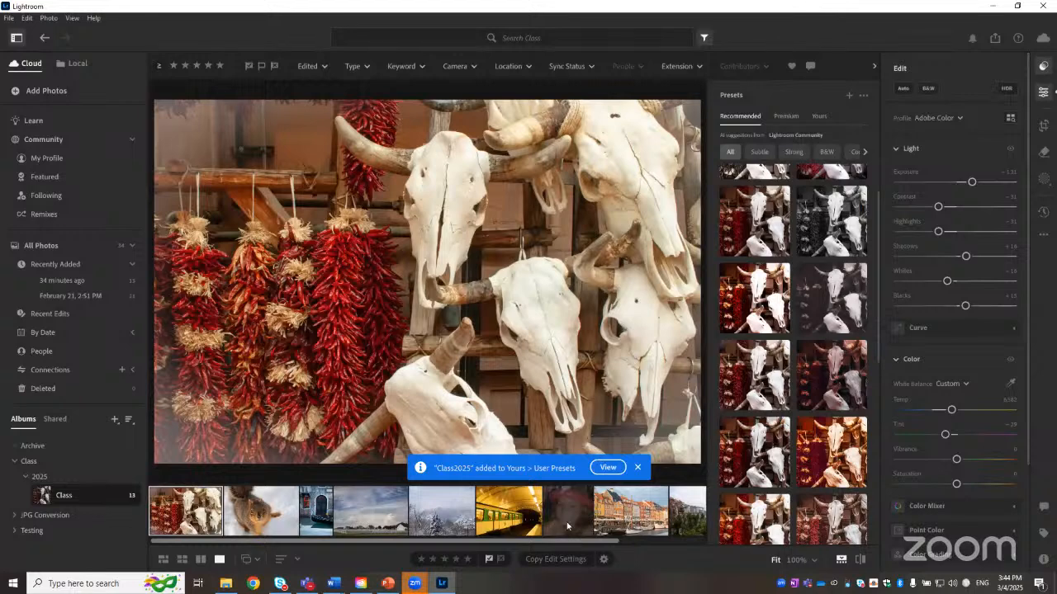
Step: Select the snowy mountain photo and open your own presets
left_click_drag(595, 542, 571, 540)
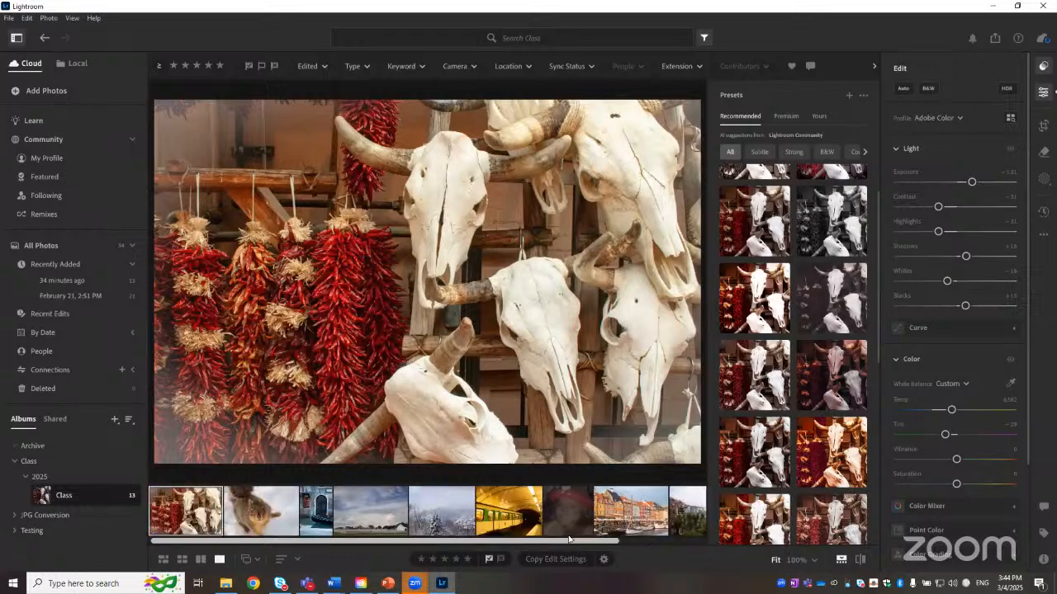
left_click(454, 516)
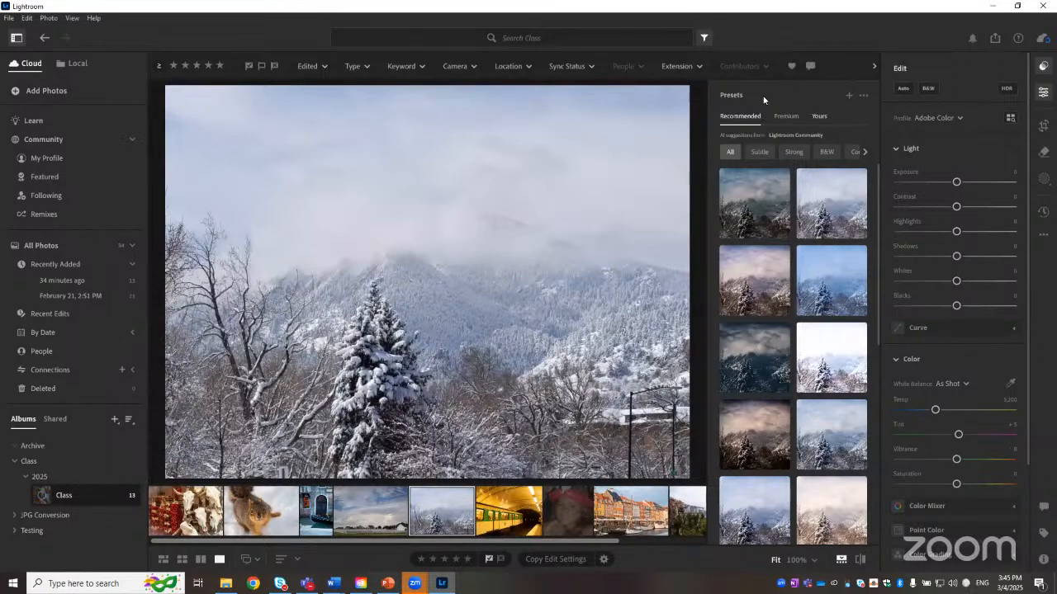
left_click(821, 118)
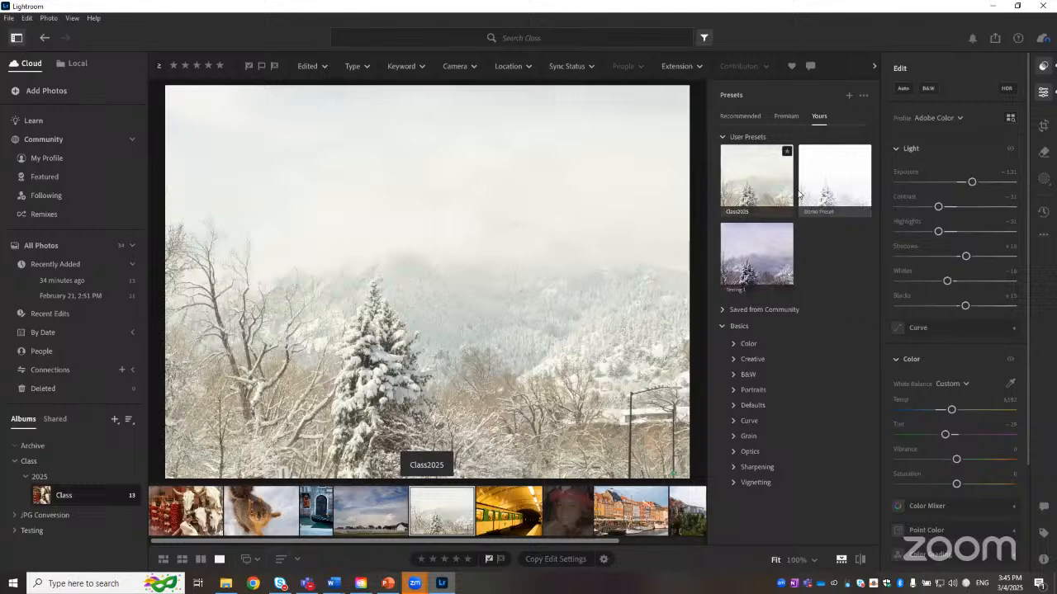
Step: Try Demo Preset and Testing 1, then apply Class2025, accepting the legacy settings update
left_click(824, 194)
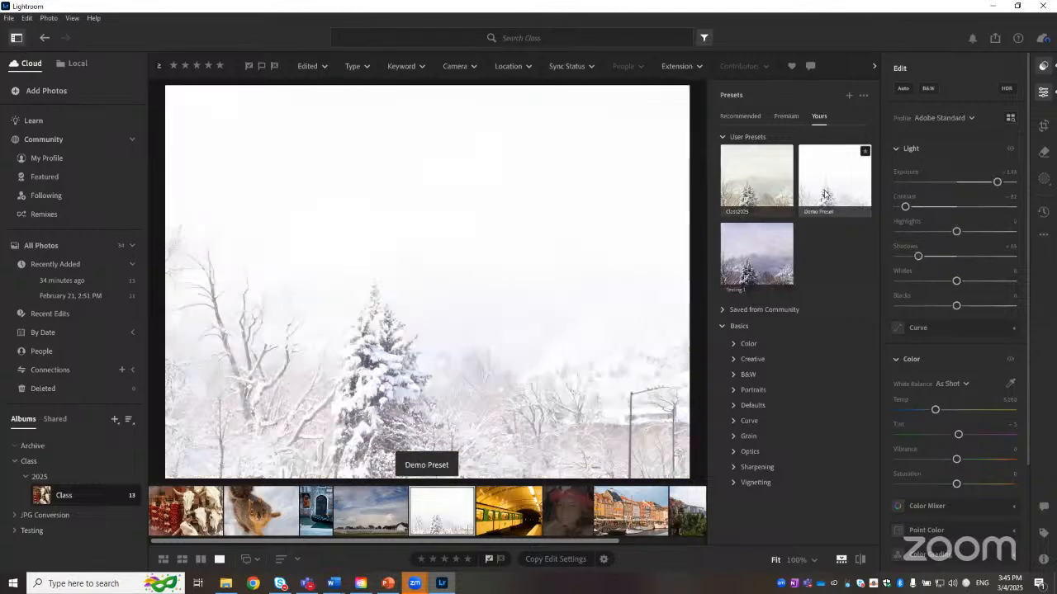
left_click(746, 252)
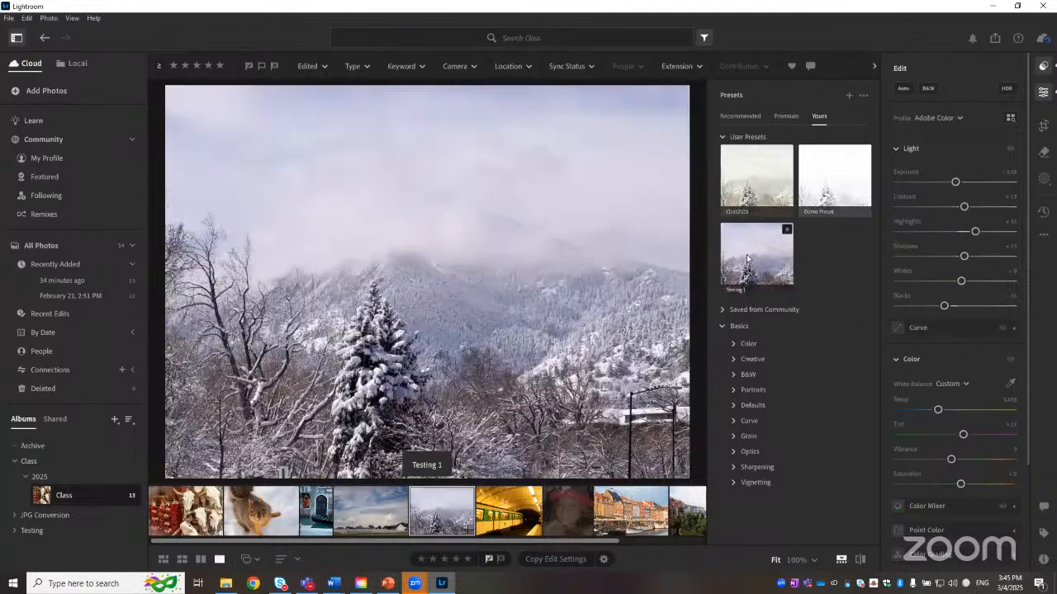
left_click(746, 206)
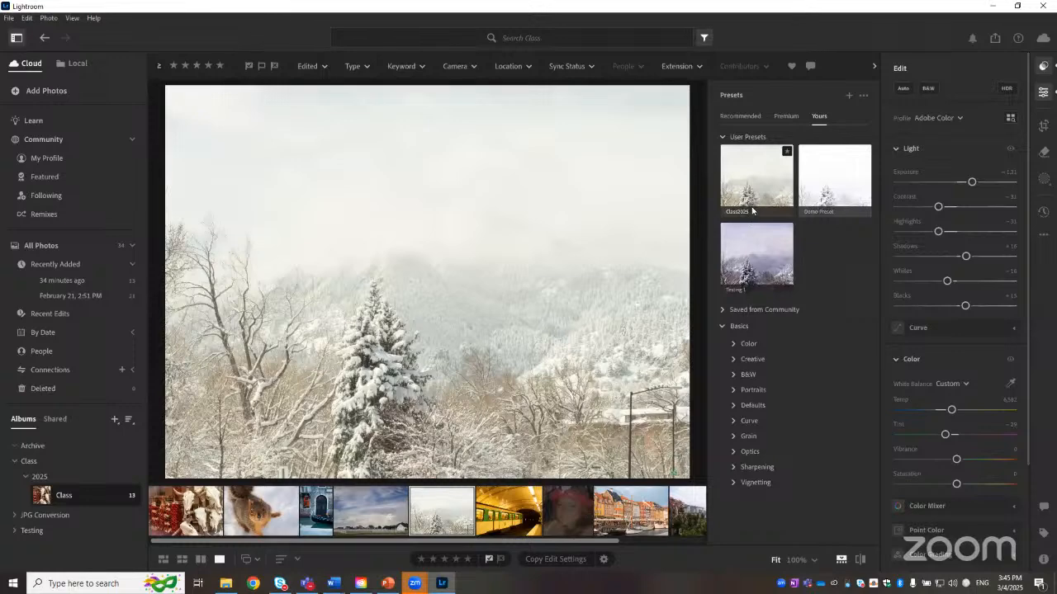
left_click(754, 285)
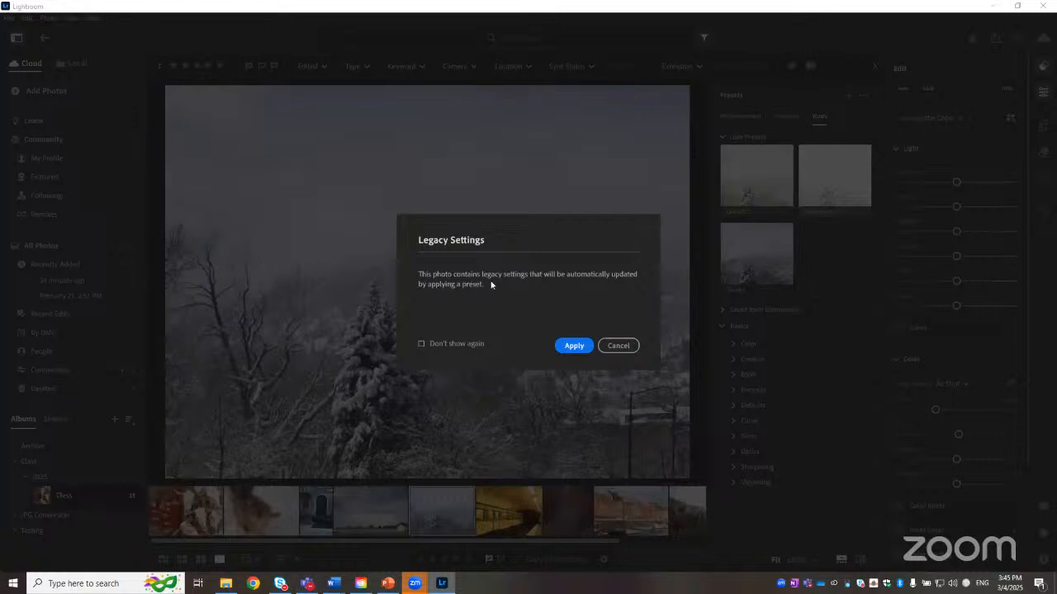
left_click(574, 345)
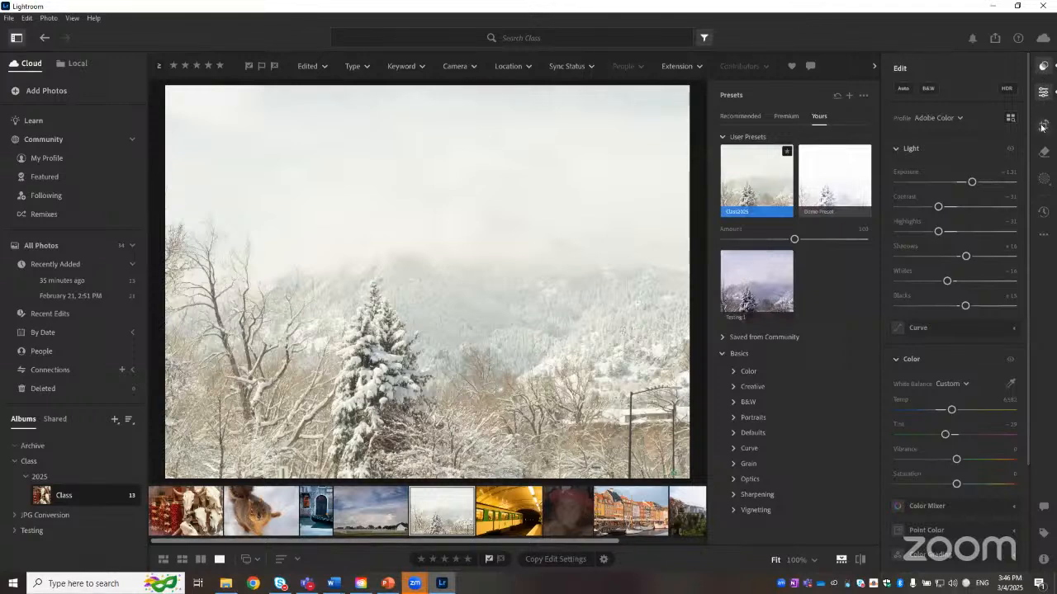
Step: Toggle the Presets and Edit panels off and reopen the Presets panel
left_click(1046, 66)
left_click(1045, 66)
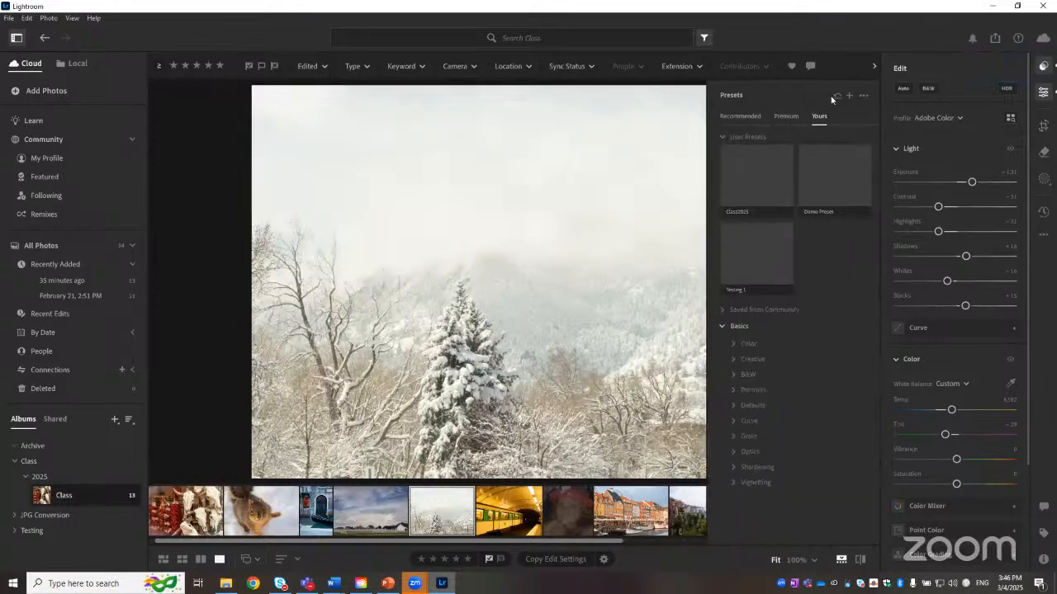
left_click(1044, 66)
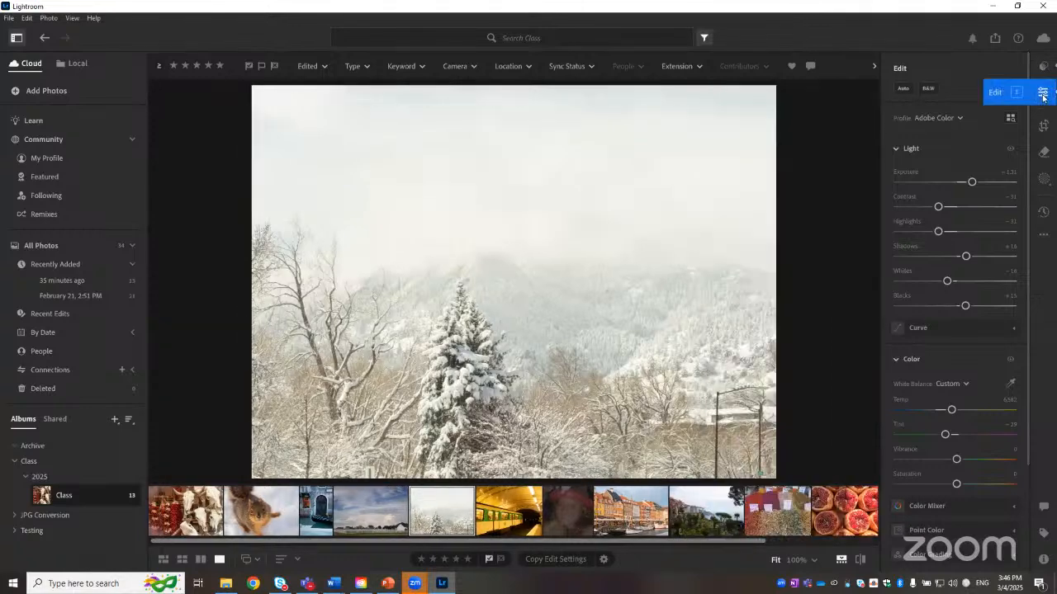
left_click(1042, 93)
left_click(1043, 92)
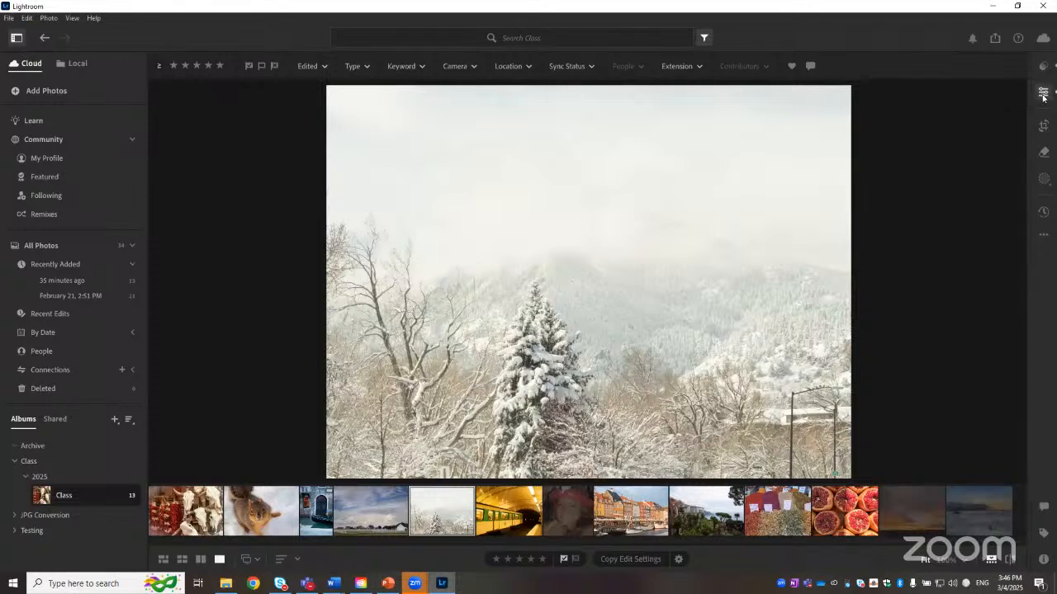
left_click(1043, 94)
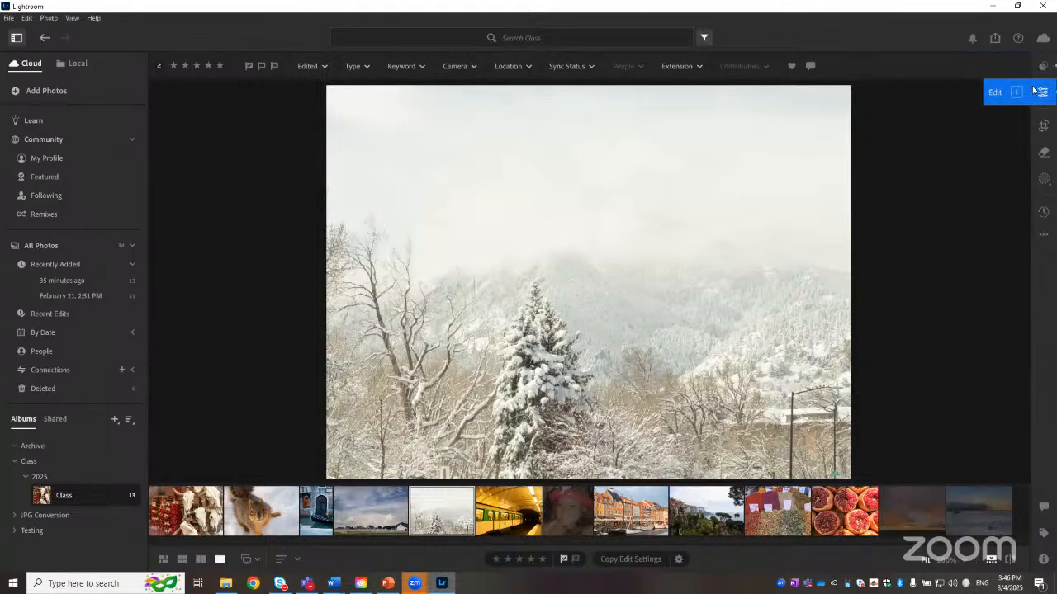
key("shift+p")
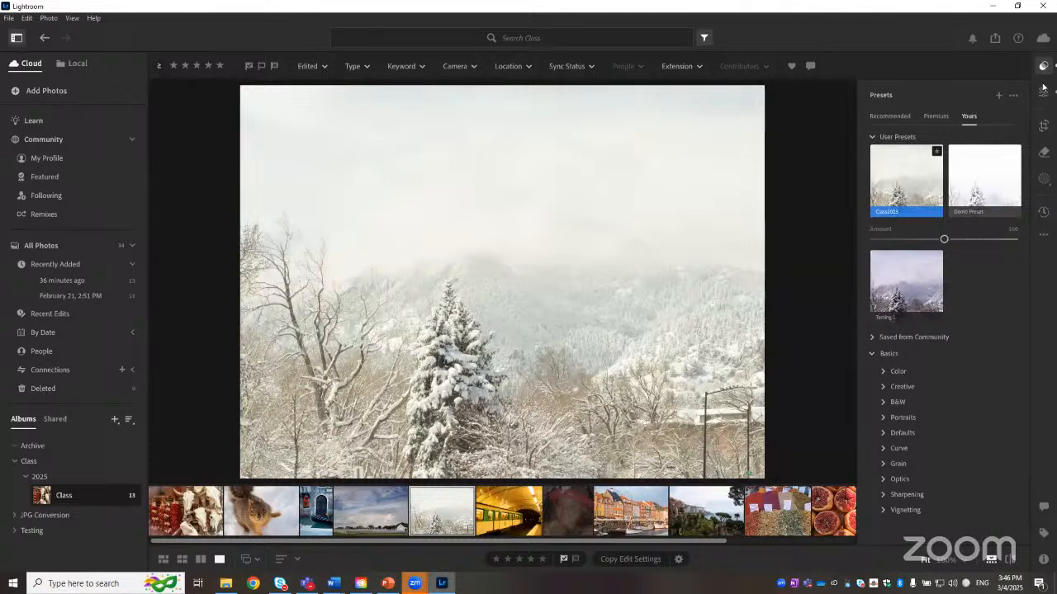
Step: Switch to the Remove tool and select the Venice gondola photo
left_click(1044, 155)
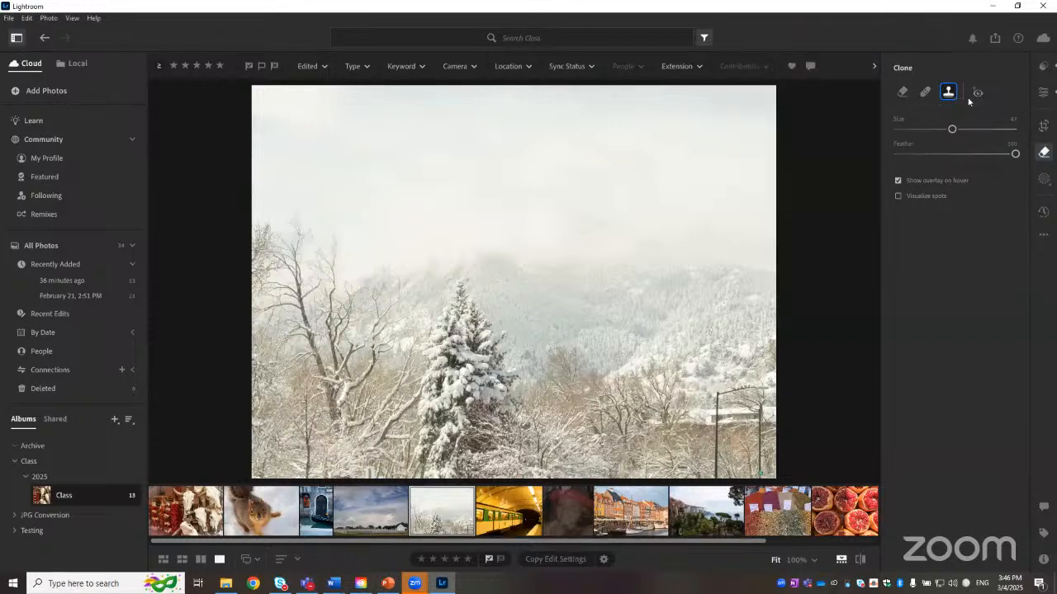
left_click(902, 92)
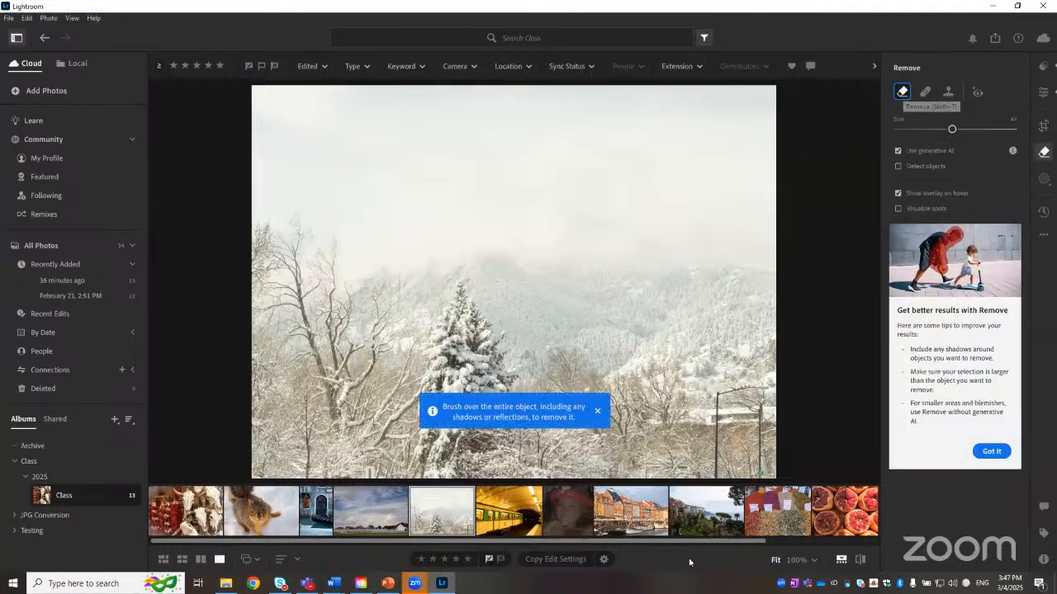
left_click(318, 515)
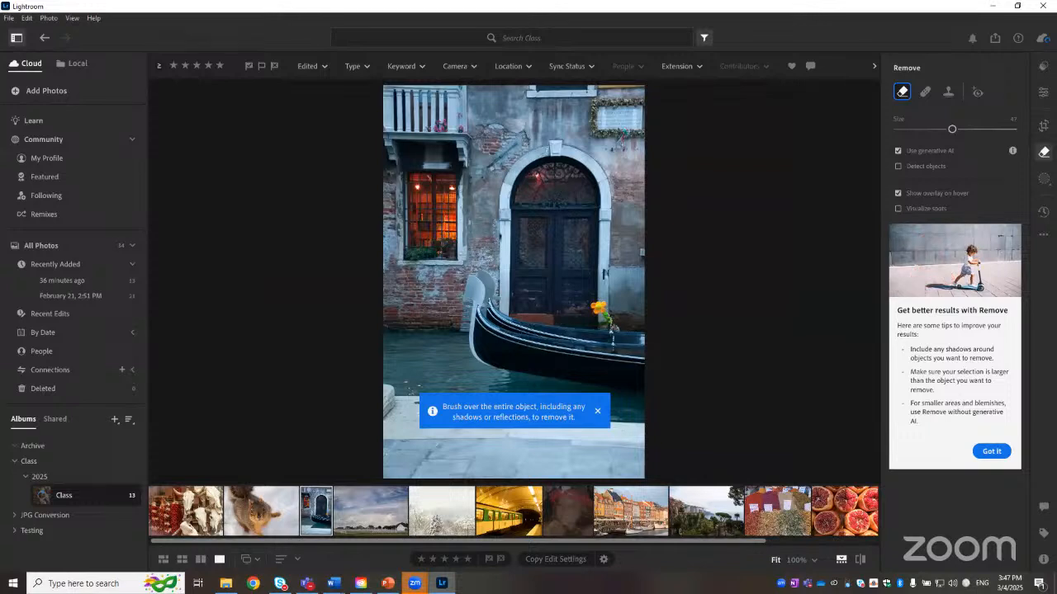
Step: Dismiss the Remove tool tips and adjust the Remove brush size to about 40 around the gondola's flower ornament
left_click(598, 412)
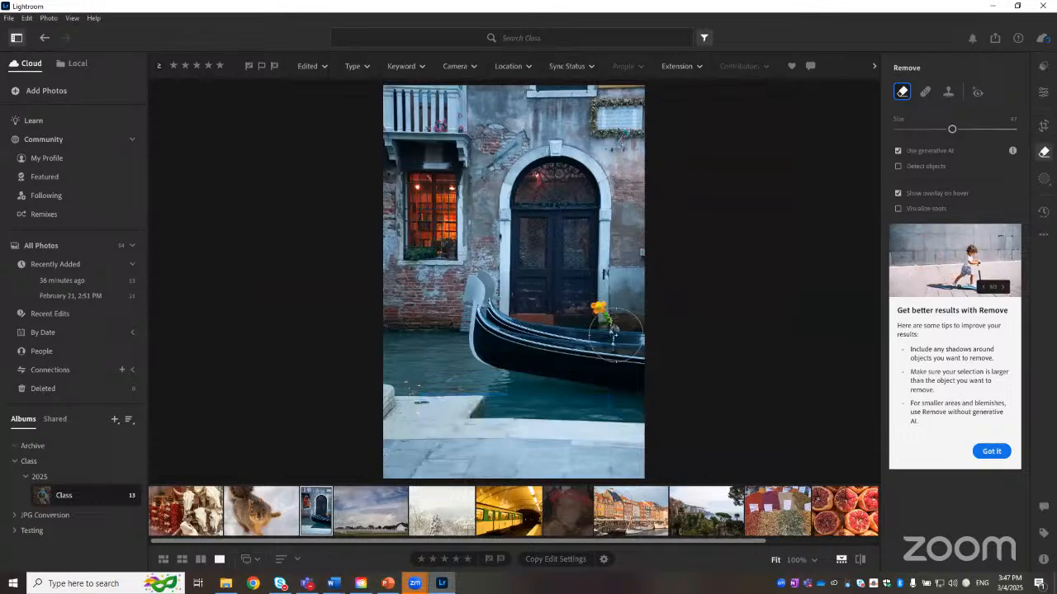
left_click(991, 451)
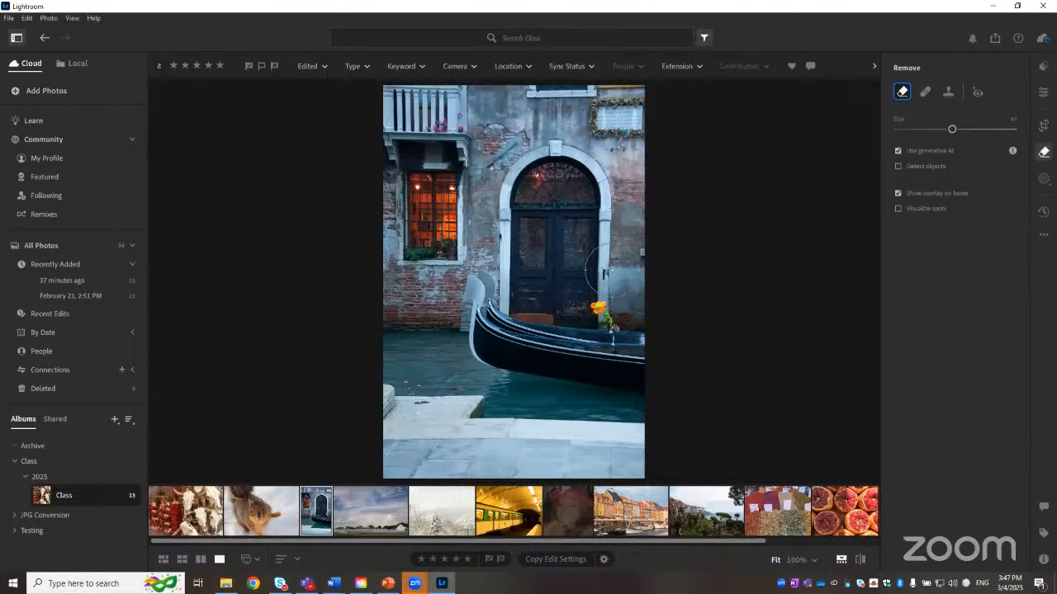
left_click(815, 560)
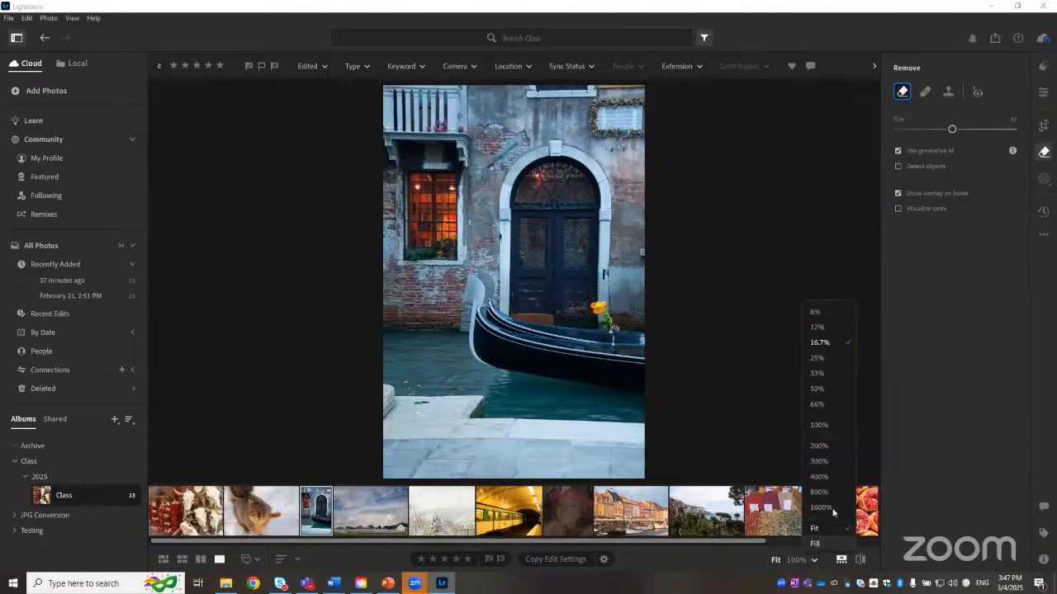
left_click(817, 405)
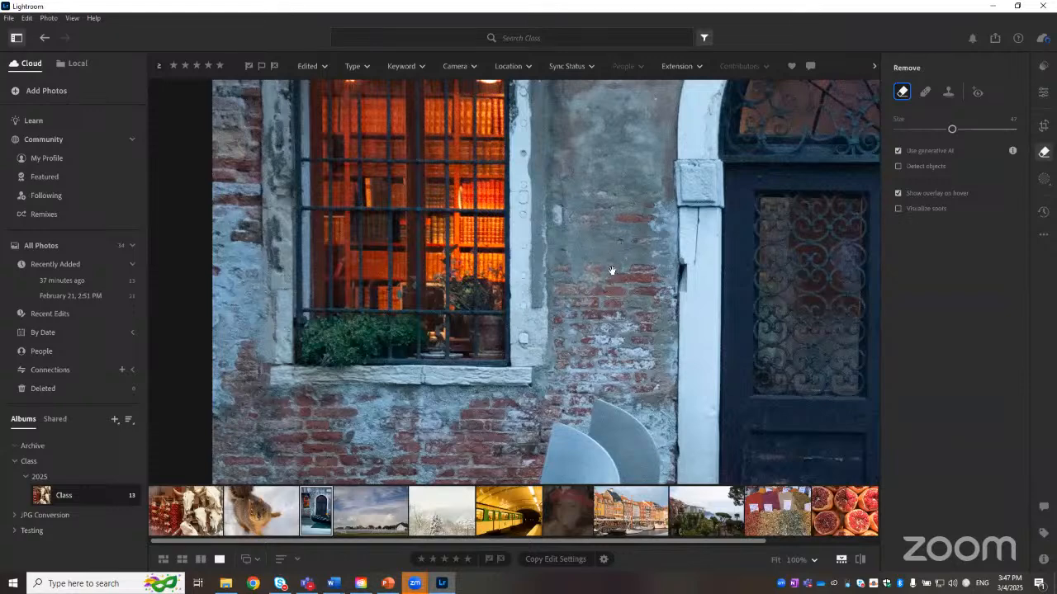
left_click_drag(719, 322, 498, 211)
left_click_drag(713, 347, 496, 179)
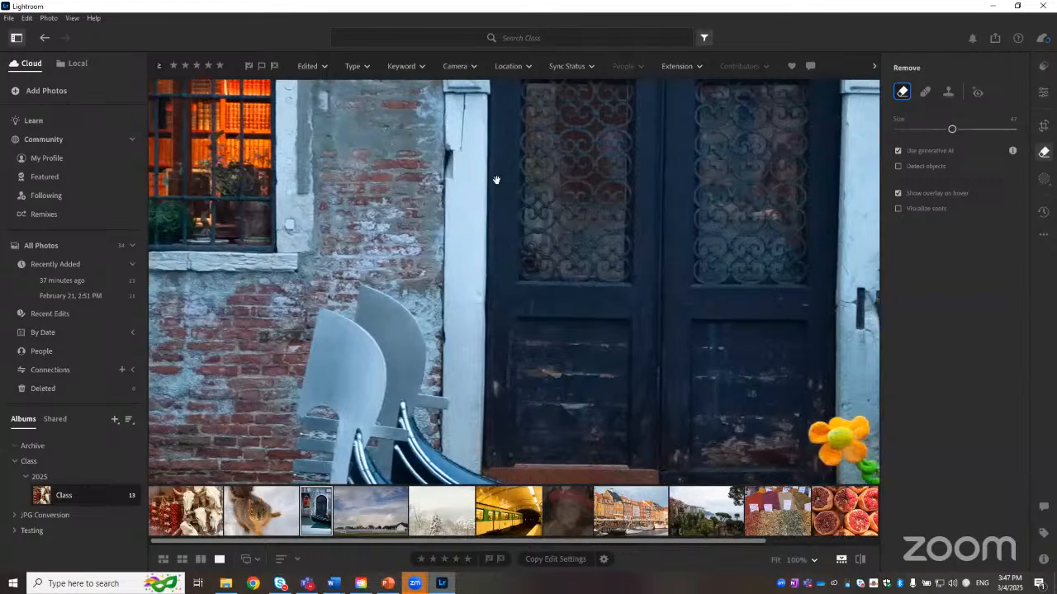
left_click_drag(771, 378, 779, 352)
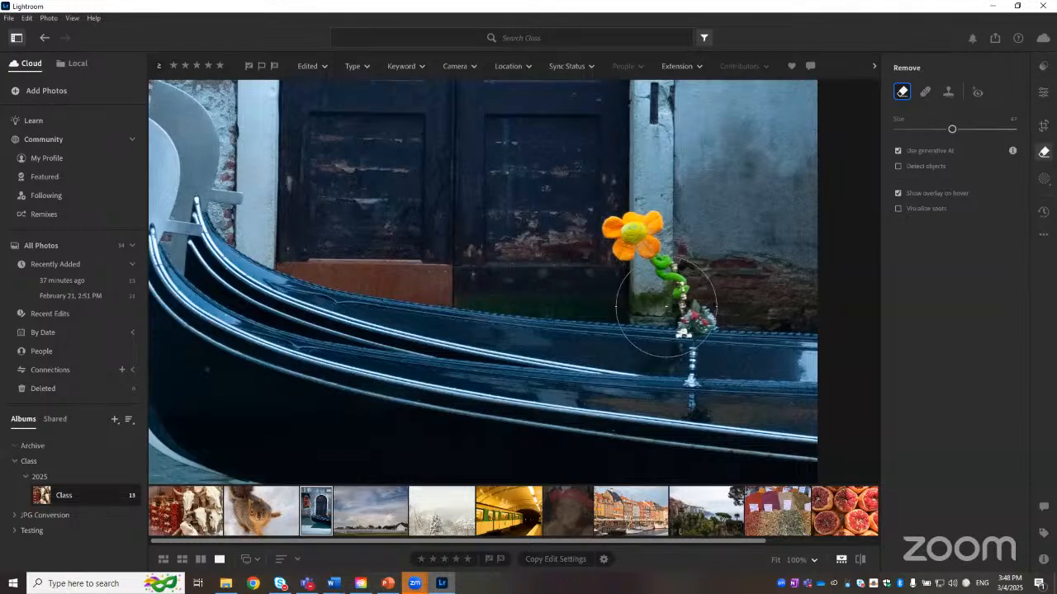
key("bracketleft")
key("bracketleft")
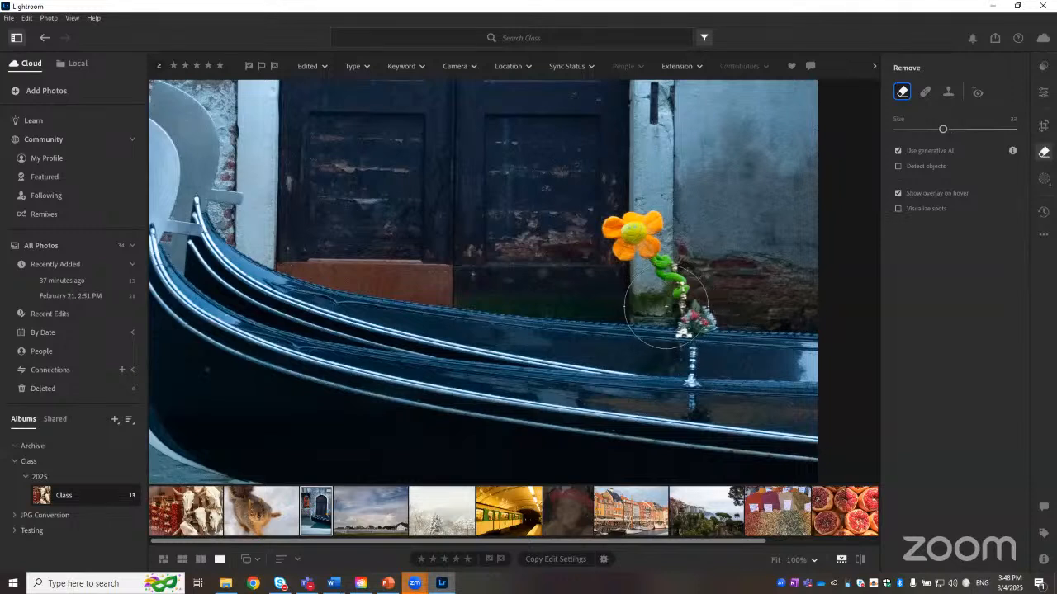
key("bracketleft")
key("bracketleft")
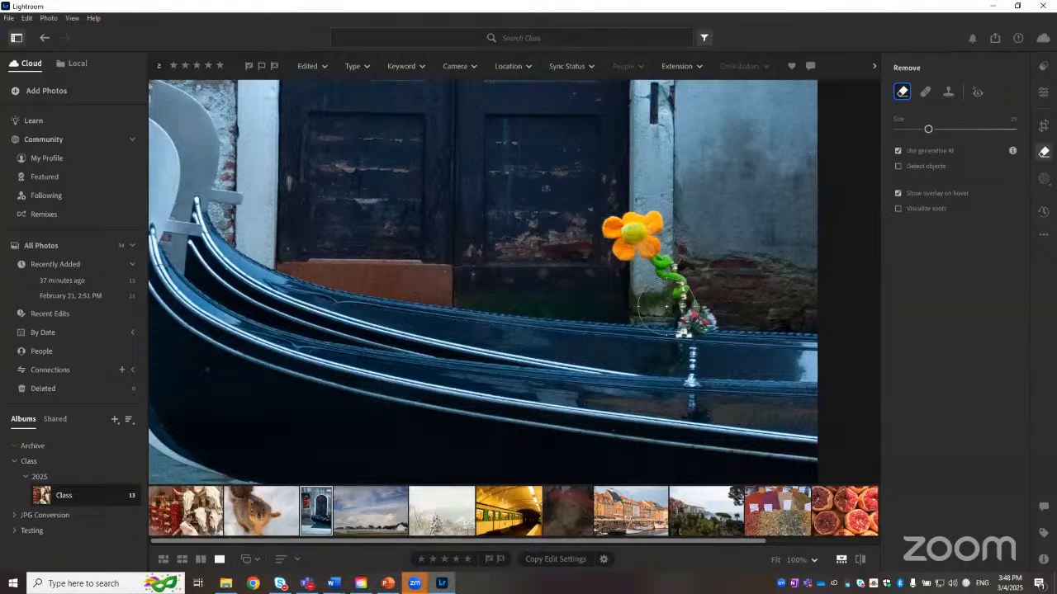
key("bracketright")
key("bracketright")
scroll(667, 306, "up", 2)
scroll(667, 307, "down", 2)
mouse_move(935, 130)
left_mouse_down()
mouse_move(988, 130)
mouse_move(921, 130)
mouse_move(948, 130)
mouse_move(932, 130)
left_mouse_up()
key("bracketright")
key("bracketright")
key("bracketright")
key("bracketright")
key("bracketright")
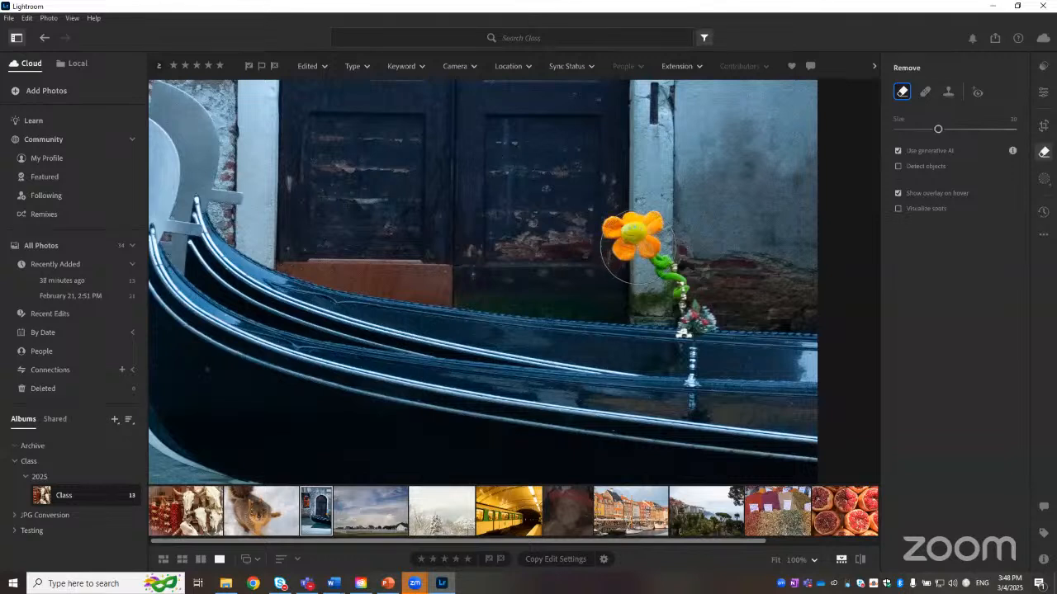
key("bracketright")
key("bracketright")
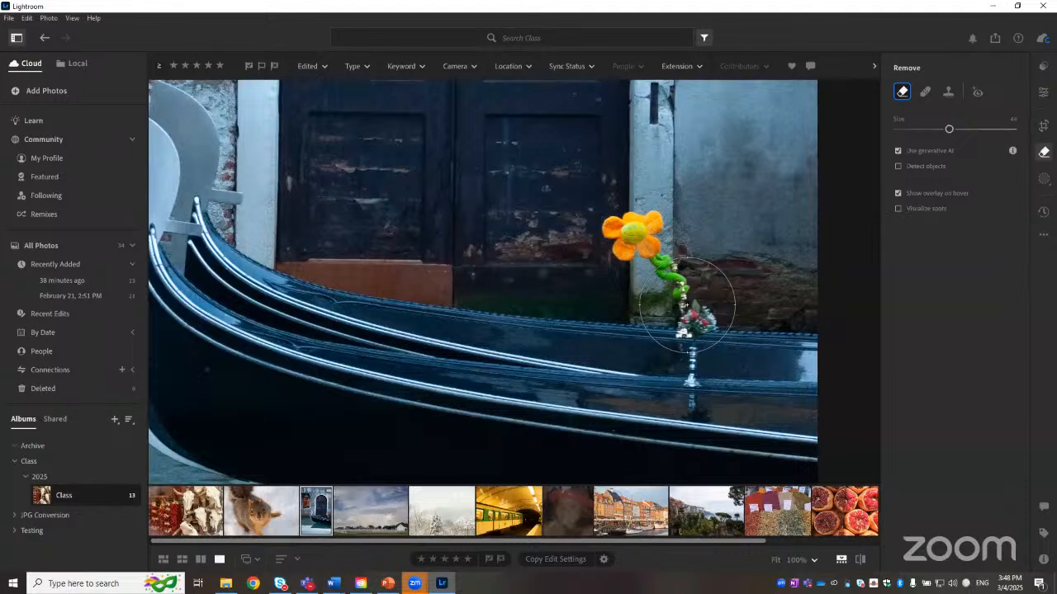
key("bracketleft")
key("bracketleft")
key("bracketleft")
key("bracketleft")
key("bracketleft")
key("bracketleft")
key("bracketleft")
key("bracketleft")
key("bracketleft")
key("bracketleft")
key("bracketleft")
key("bracketleft")
key("bracketleft")
key("bracketleft")
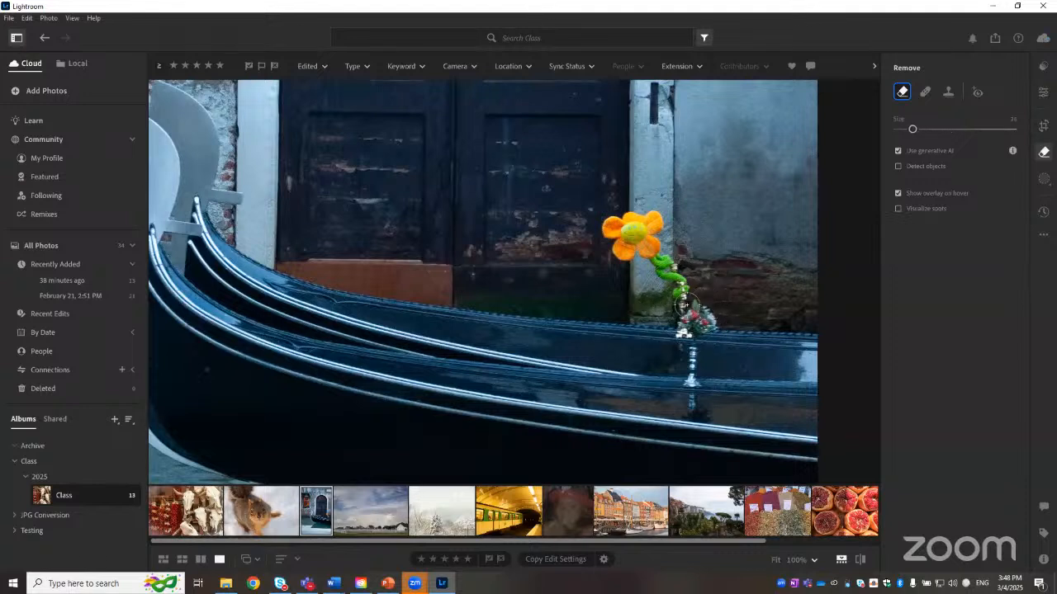
key("bracketleft")
key("bracketright")
key("bracketright")
key("bracketright")
key("bracketright")
key("bracketright")
key("bracketright")
key("bracketright")
key("bracketright")
key("bracketright")
key("bracketright")
key("bracketright")
key("bracketright")
Step: Paint over the flower ornament on the gondola, refine the mask with Subtract and Add, and remove it
mouse_move(650, 245)
left_mouse_down()
mouse_move(669, 262)
mouse_move(679, 308)
left_mouse_up()
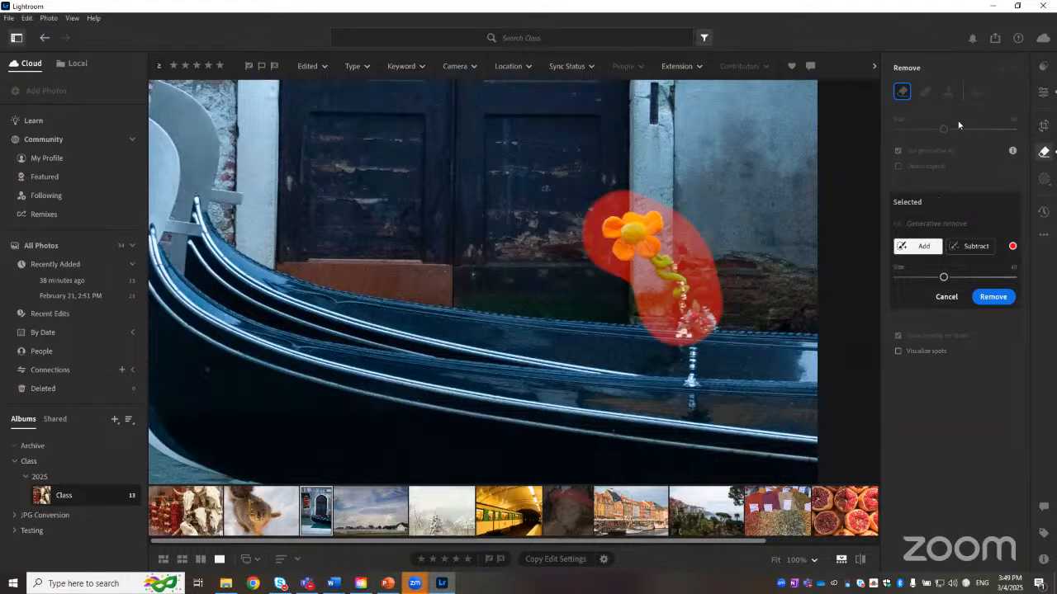
left_click(974, 246)
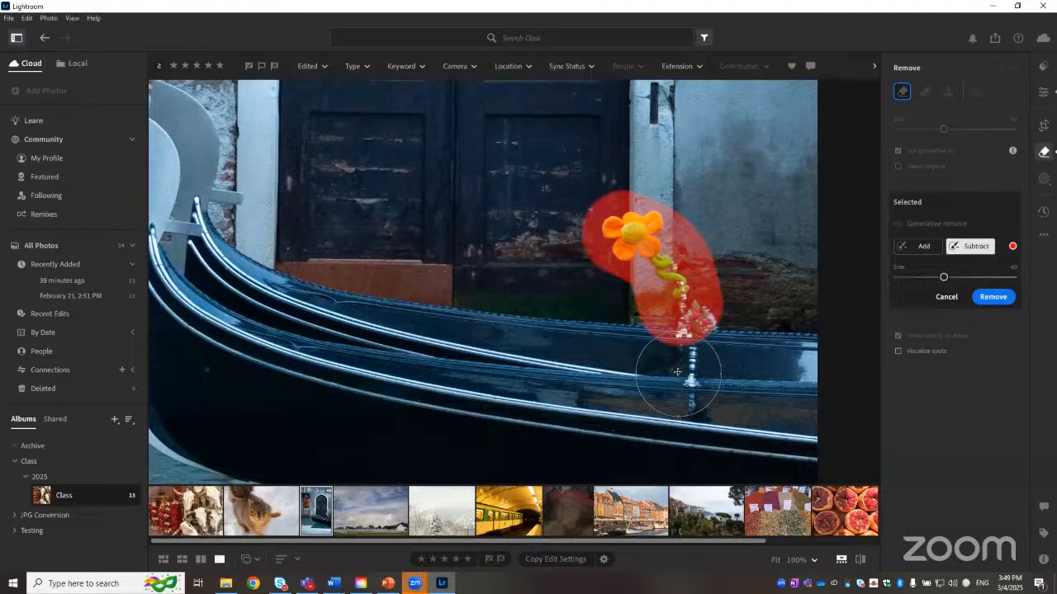
mouse_move(677, 372)
left_mouse_down()
mouse_move(708, 353)
mouse_move(720, 312)
mouse_move(707, 289)
mouse_move(667, 307)
mouse_move(672, 316)
mouse_move(697, 268)
mouse_move(693, 278)
left_mouse_up()
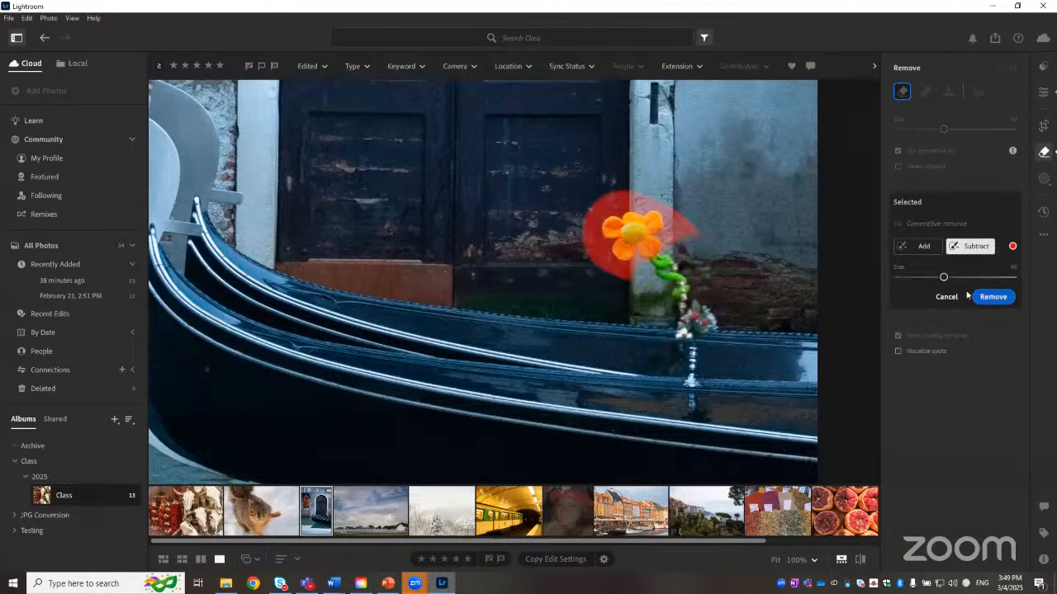
left_click(918, 246)
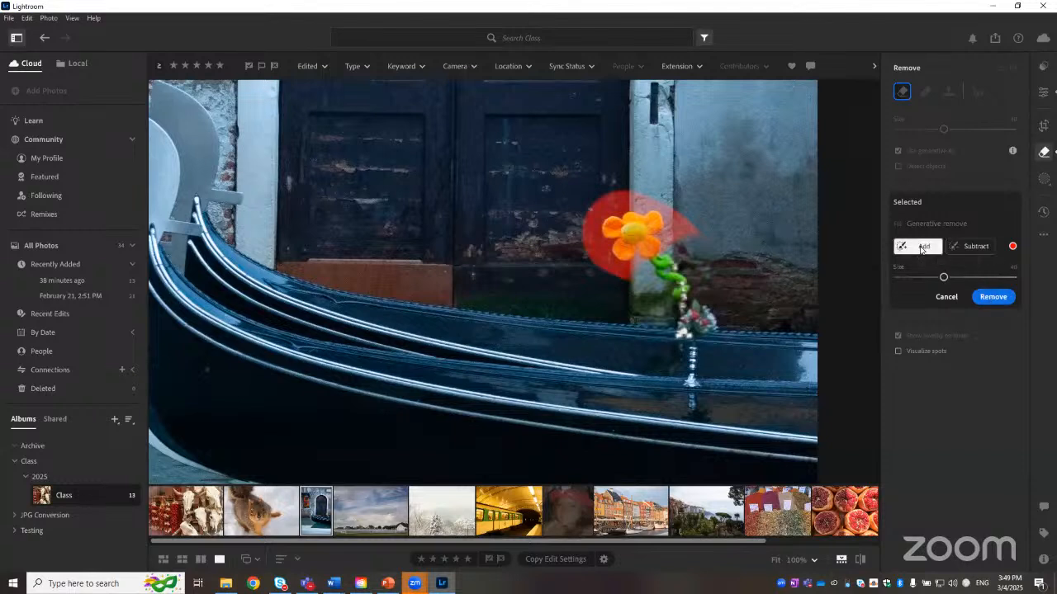
left_click(658, 245)
mouse_move(658, 245)
left_mouse_down()
mouse_move(688, 316)
mouse_move(684, 288)
left_mouse_up()
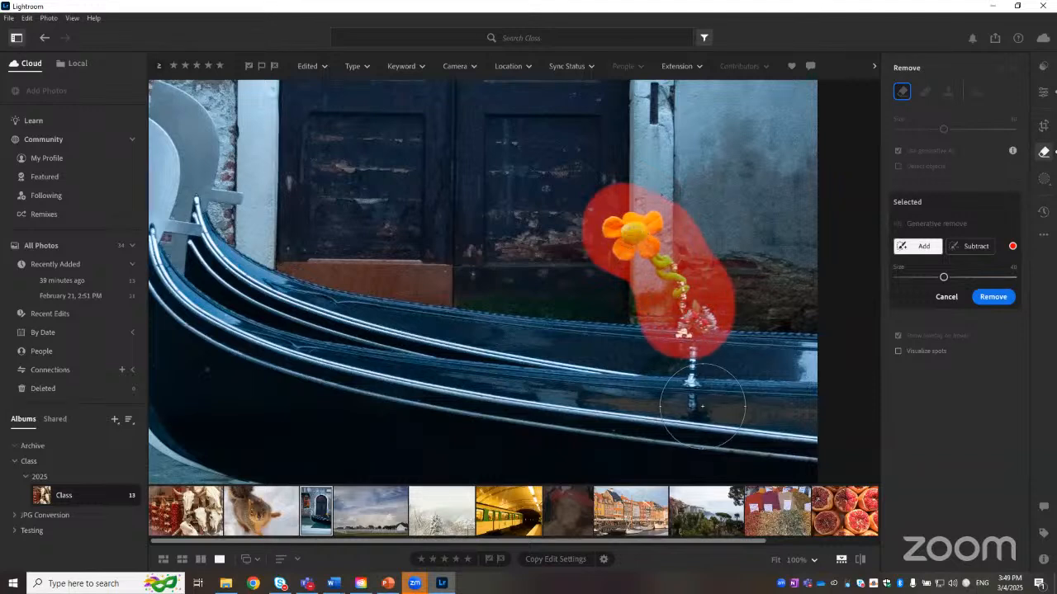
left_click(994, 297)
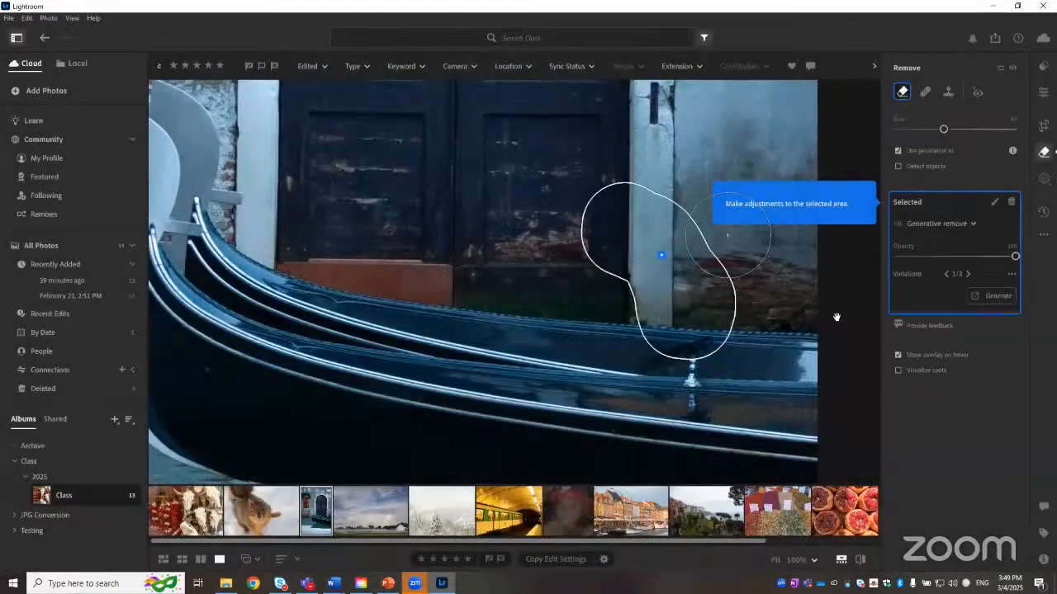
Step: Compare the generative remove variations and settle on variation 3 of 3
left_click(776, 560)
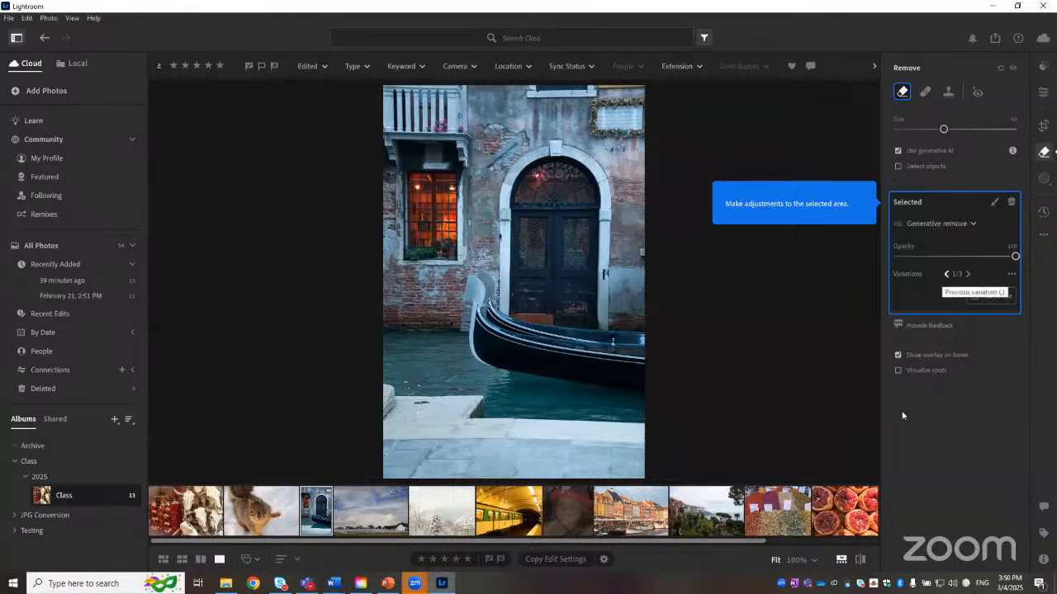
left_click(801, 560)
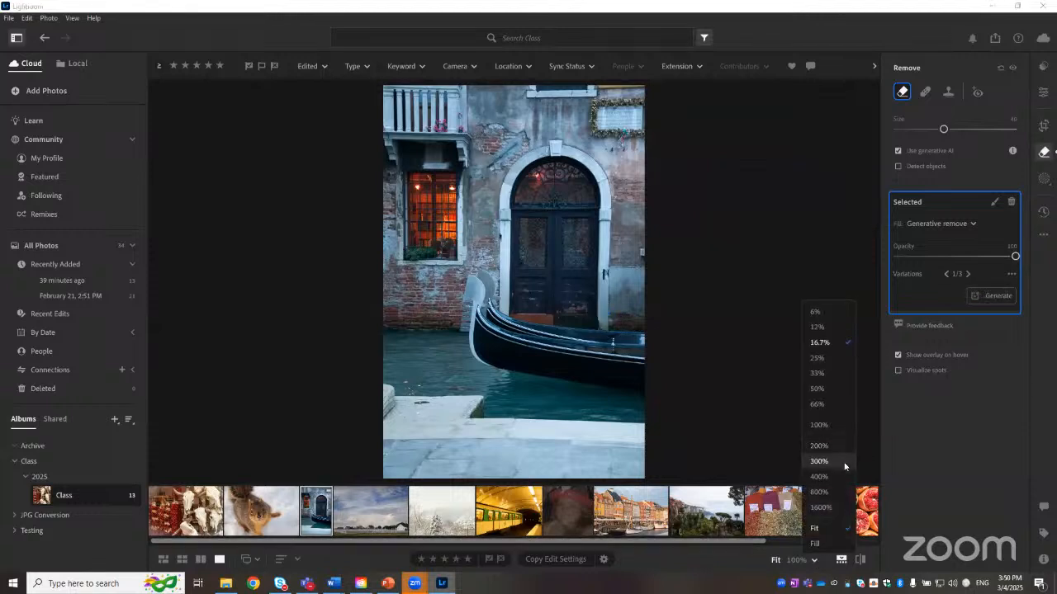
left_click(833, 405)
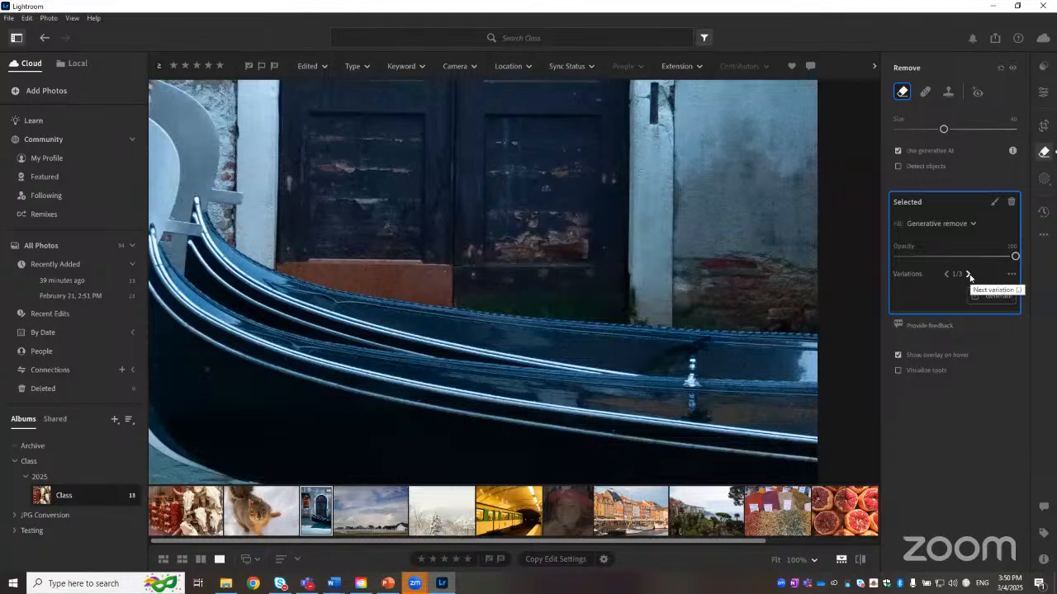
left_click(970, 274)
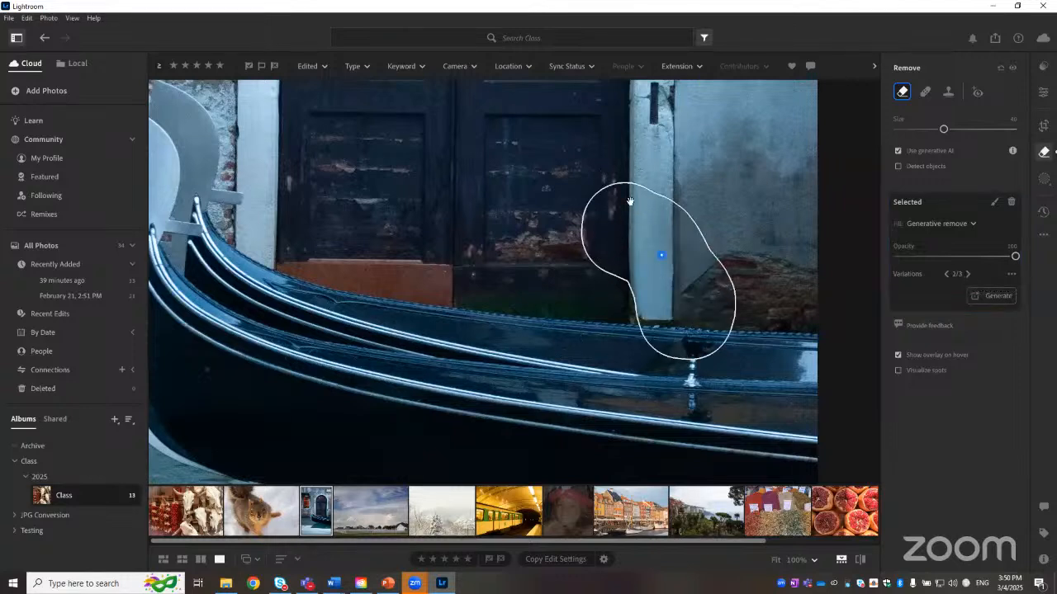
left_click(969, 275)
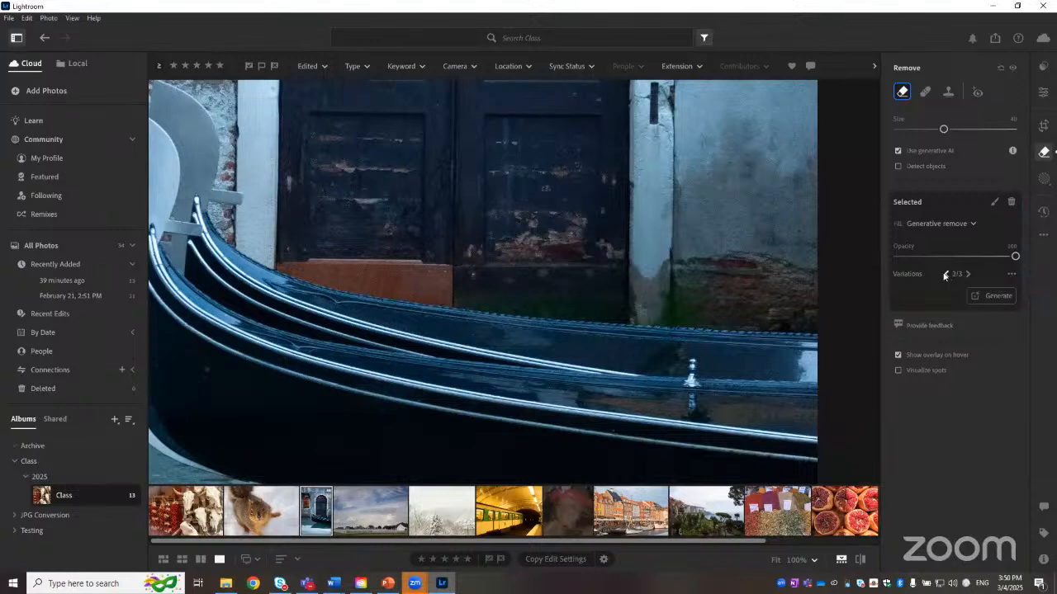
left_click(945, 275)
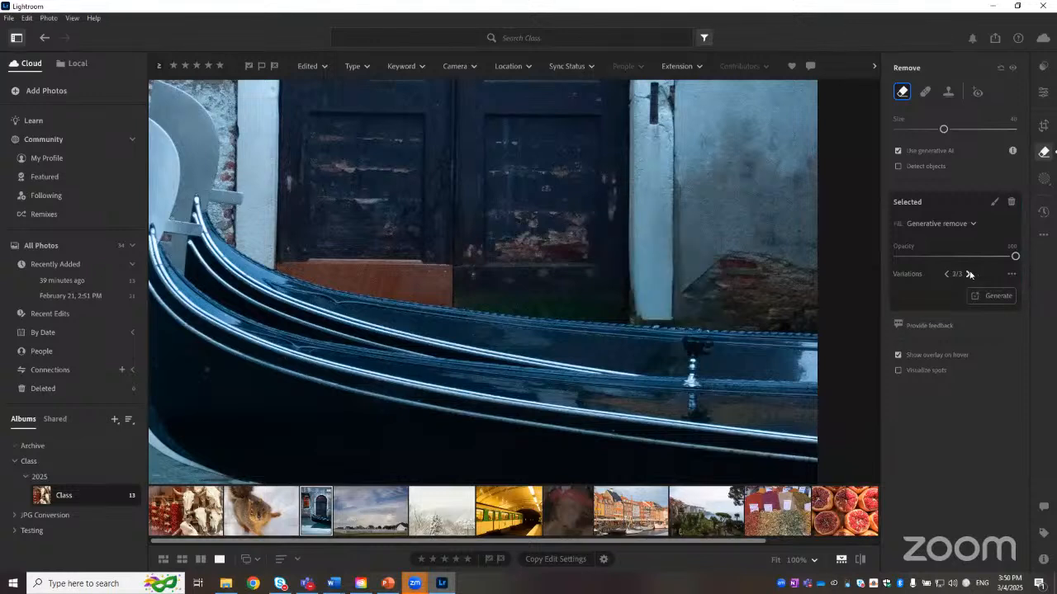
left_click(969, 274)
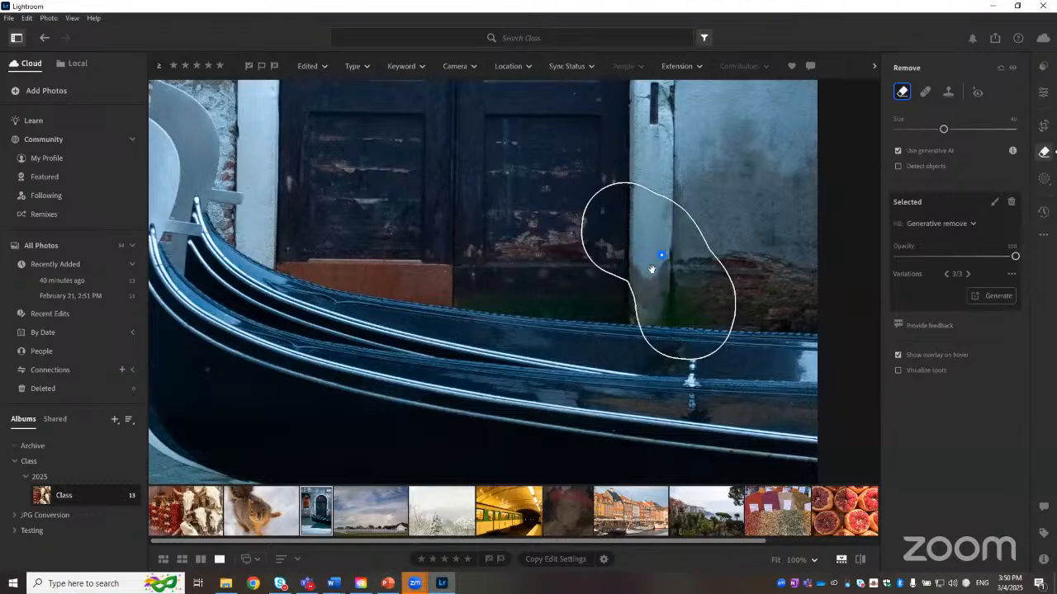
Step: Delete the generative remove selection from the gondola photo
left_click(776, 560)
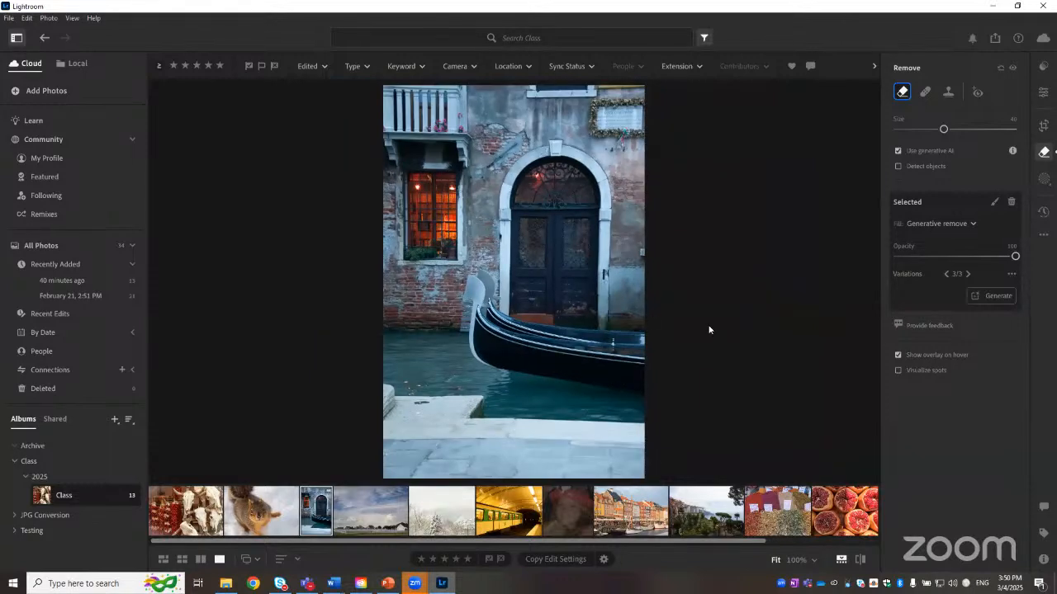
left_click(1012, 203)
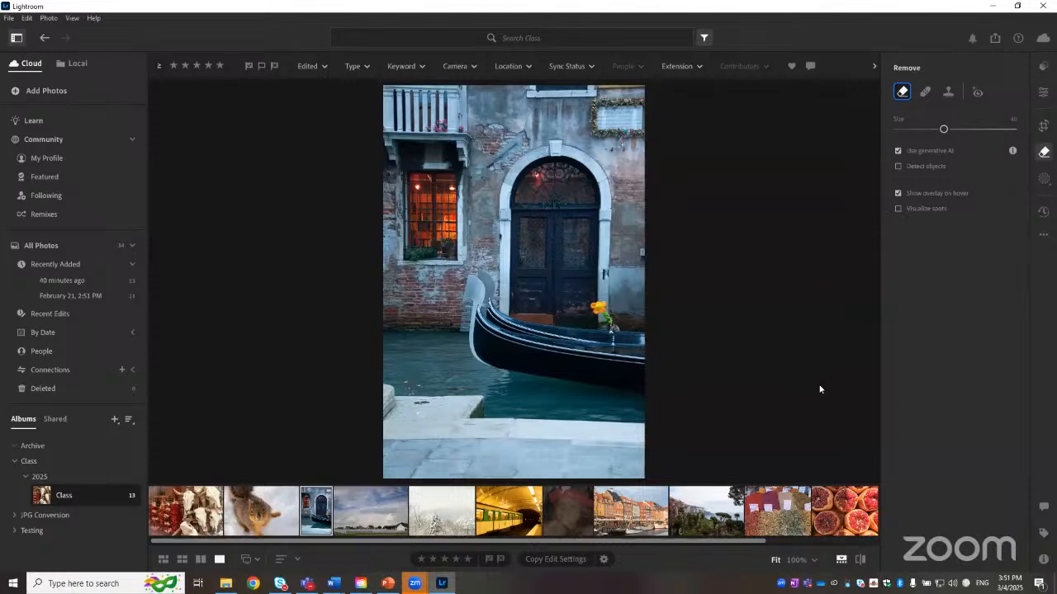
Step: Select the portrait of the girl with the balloon hat and switch to the Heal tool
left_click(568, 511)
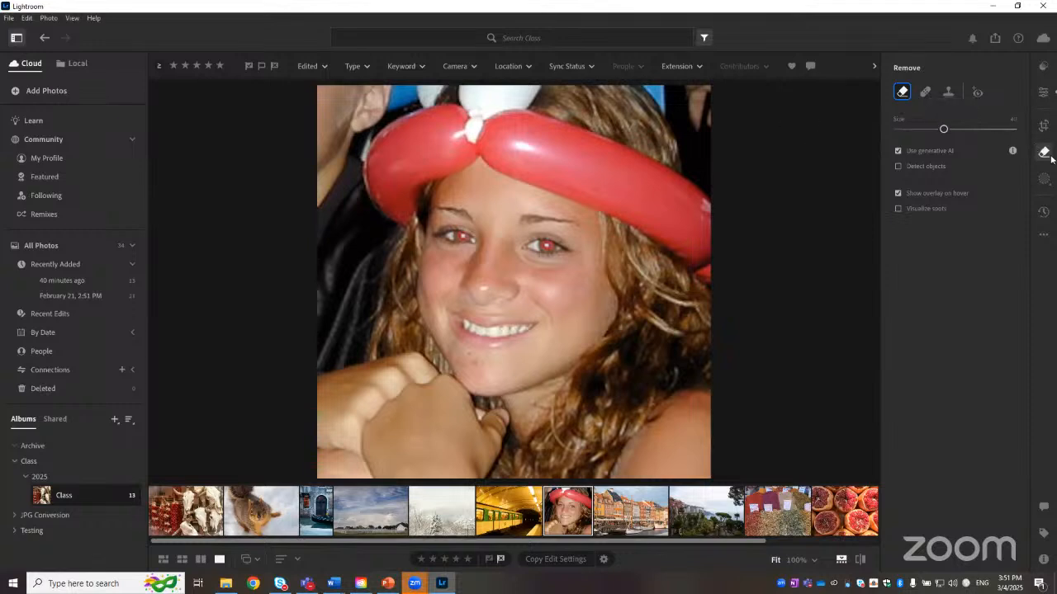
left_click(928, 96)
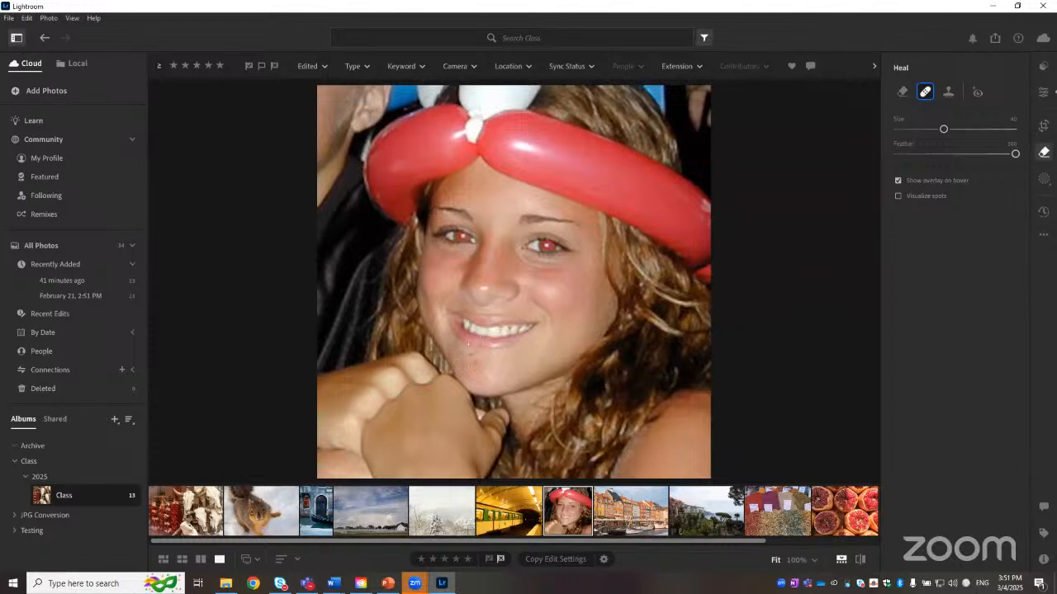
Step: Set the Heal brush size to 14 while viewing the face at 300%
key("bracketright")
key("bracketright")
key("bracketright")
key("bracketright")
key("bracketright")
key("bracketright")
key("bracketleft")
key("bracketleft")
key("bracketleft")
key("bracketleft")
key("bracketleft")
key("bracketleft")
scroll(531, 306, "down", 2)
scroll(531, 307, "up", 2)
scroll(531, 306, "up", 2)
left_click(814, 561)
left_click(833, 451)
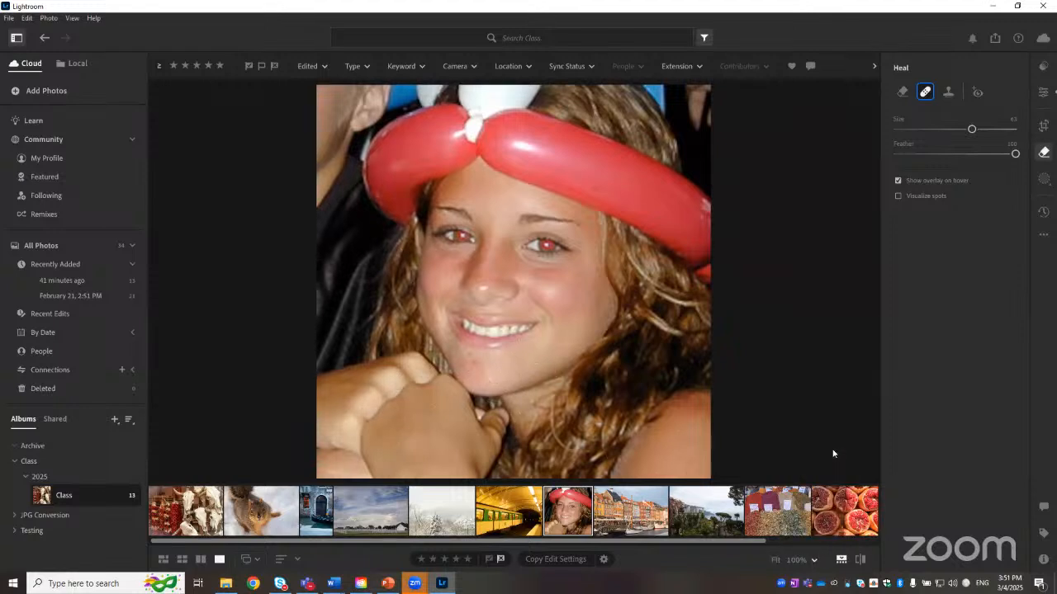
left_click(814, 561)
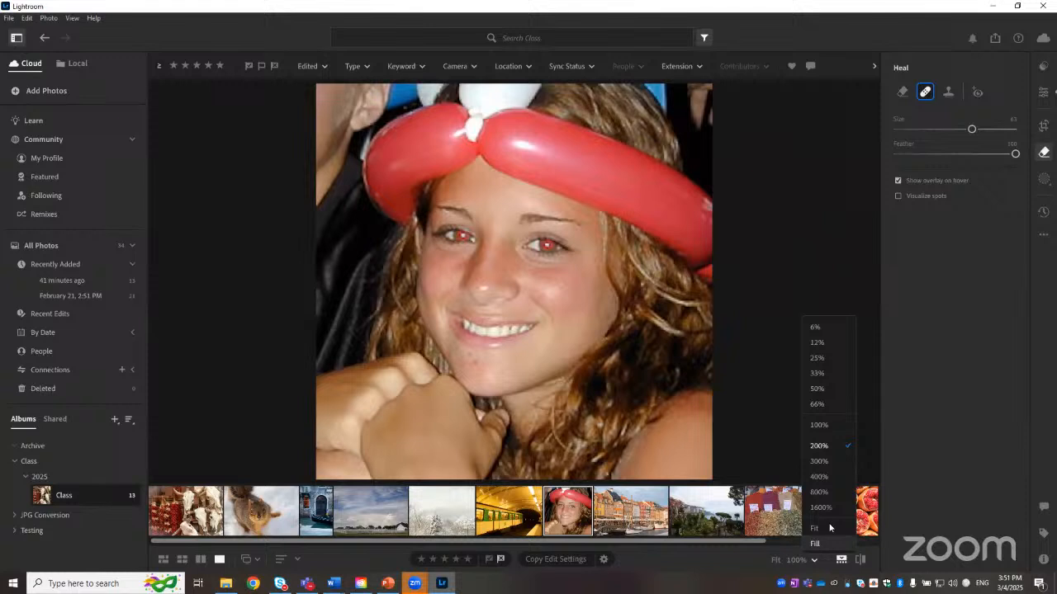
left_click(821, 461)
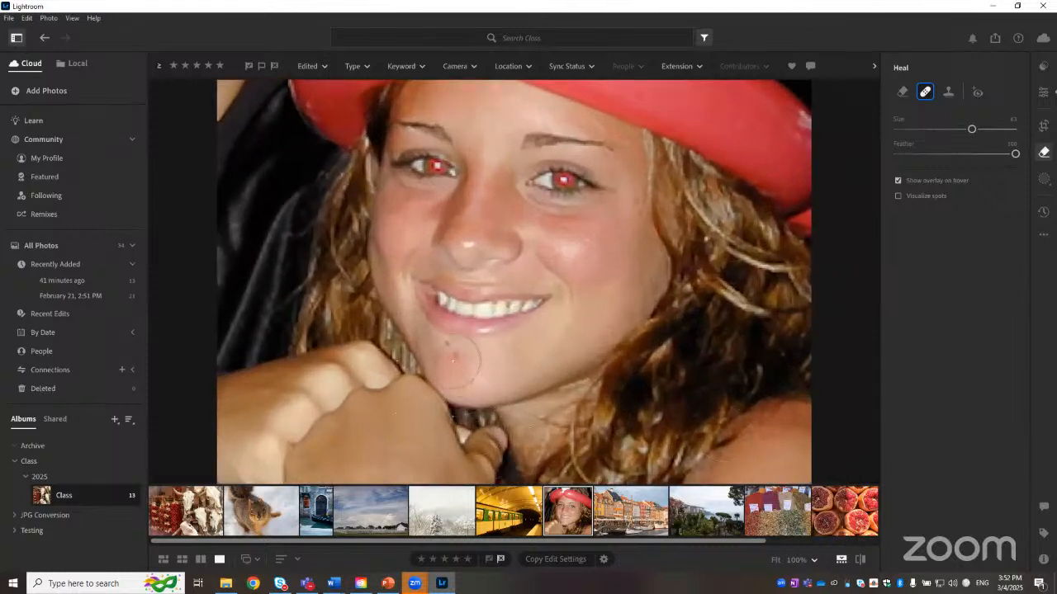
key("bracketleft")
key("bracketleft")
key("bracketleft")
key("bracketleft")
left_click_drag(928, 130, 913, 131)
Step: Heal the blemish on the girl's chin and reposition the heal spot and its source
left_click(452, 350)
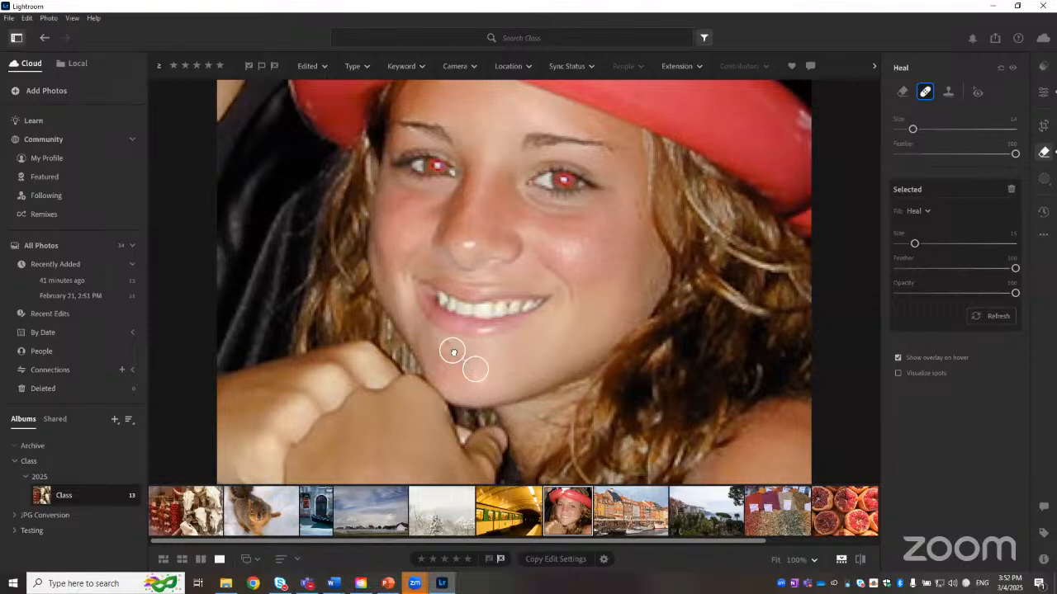
left_click_drag(453, 352, 448, 347)
mouse_move(456, 356)
left_mouse_down()
mouse_move(448, 346)
mouse_move(486, 379)
left_mouse_up()
left_click_drag(441, 341, 448, 352)
left_click_drag(494, 378, 514, 373)
mouse_move(578, 252)
left_mouse_down()
mouse_move(586, 243)
mouse_move(564, 186)
left_mouse_up()
mouse_move(566, 181)
left_mouse_down()
mouse_move(554, 303)
mouse_move(502, 349)
left_mouse_up()
Step: Switch to the Red Eye Correction tool and zoom in on the eyes
left_click(776, 561)
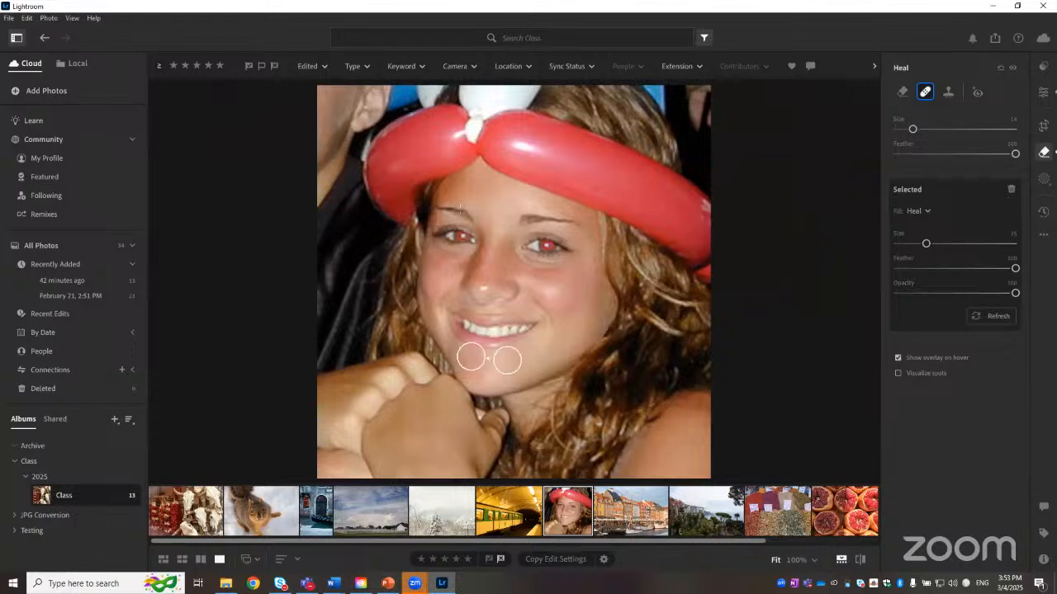
left_click(976, 92)
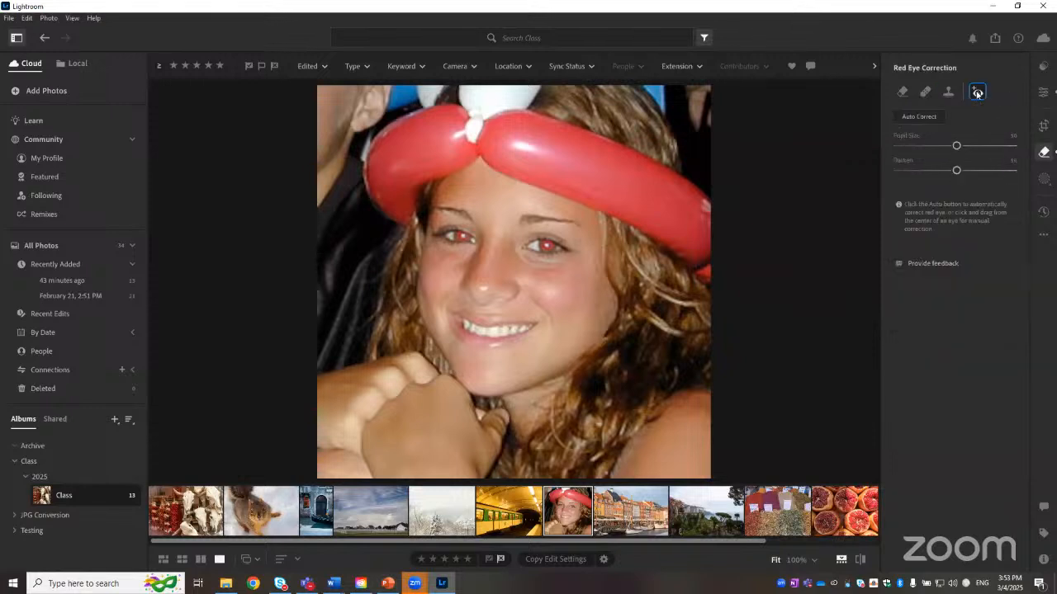
left_click(812, 561)
left_click(812, 493)
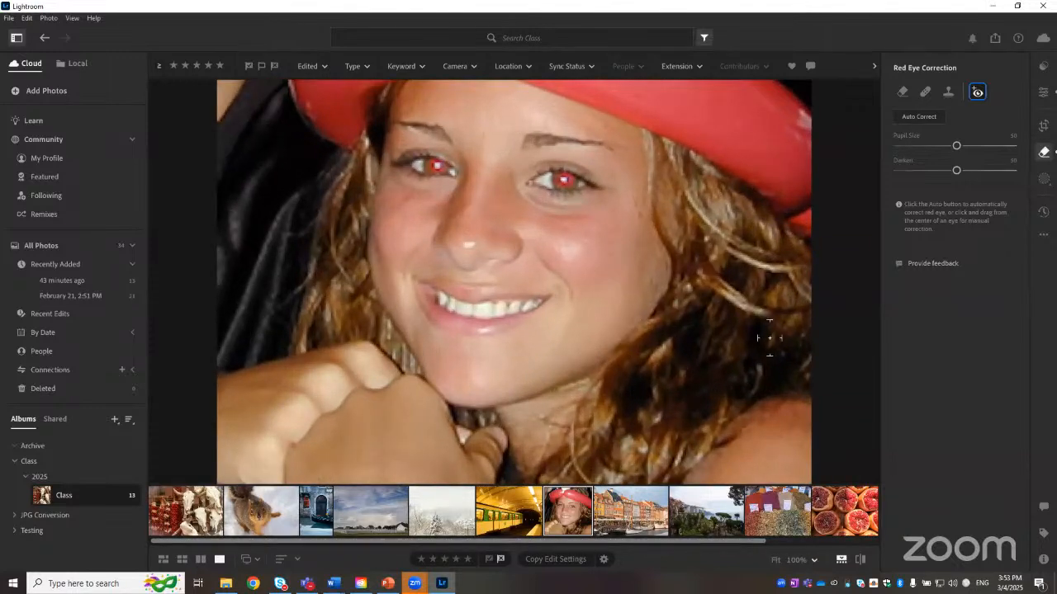
Step: Correct the red eye in the girl's left eye, resize the correction area around it, and set Darken to 22
scroll(685, 326, "up", 5)
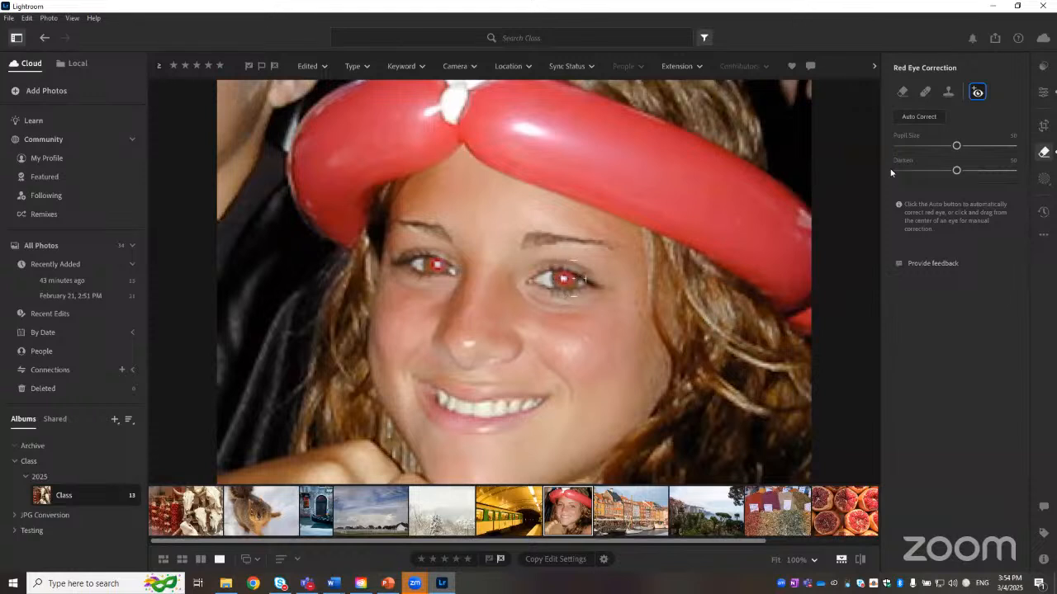
left_click_drag(957, 147, 961, 147)
left_click(565, 280)
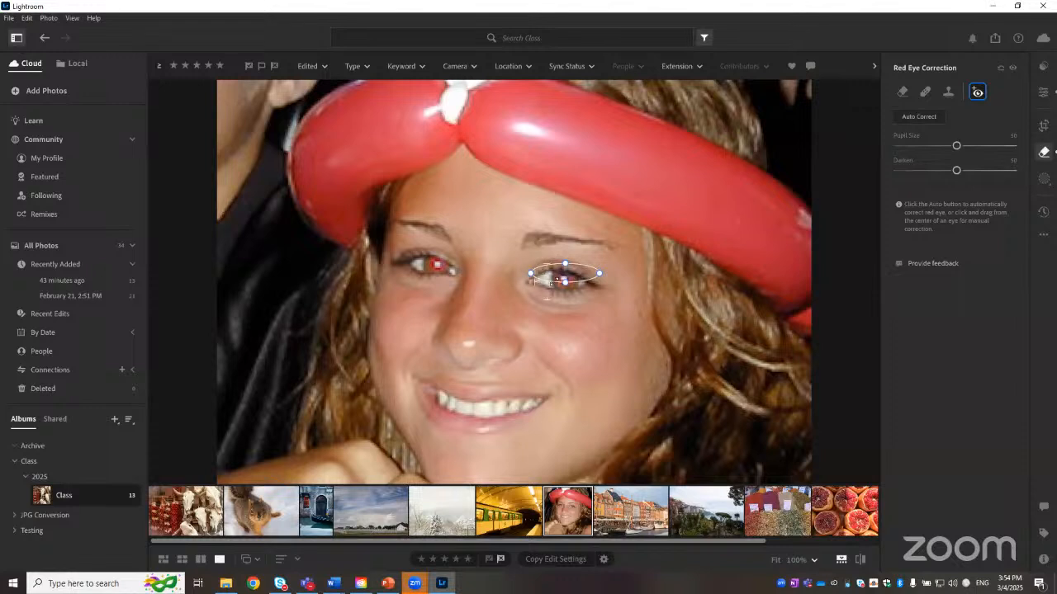
mouse_move(565, 281)
left_mouse_down()
mouse_move(565, 291)
mouse_move(568, 278)
left_mouse_up()
left_click_drag(565, 301, 565, 307)
left_click_drag(565, 253, 565, 249)
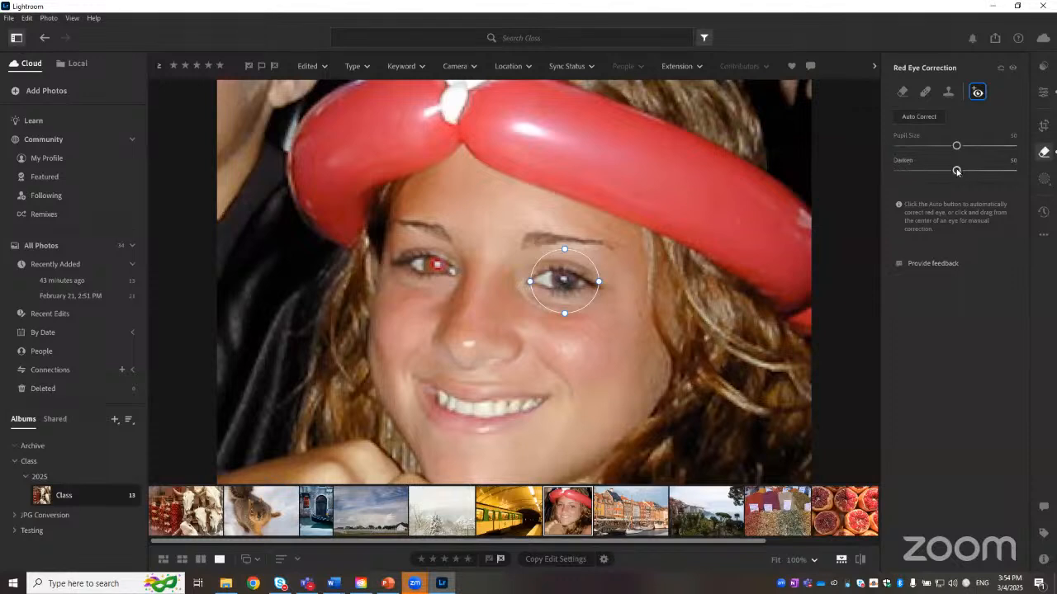
left_click_drag(956, 171, 971, 172)
left_click_drag(971, 174, 926, 177)
left_click_drag(565, 249, 565, 244)
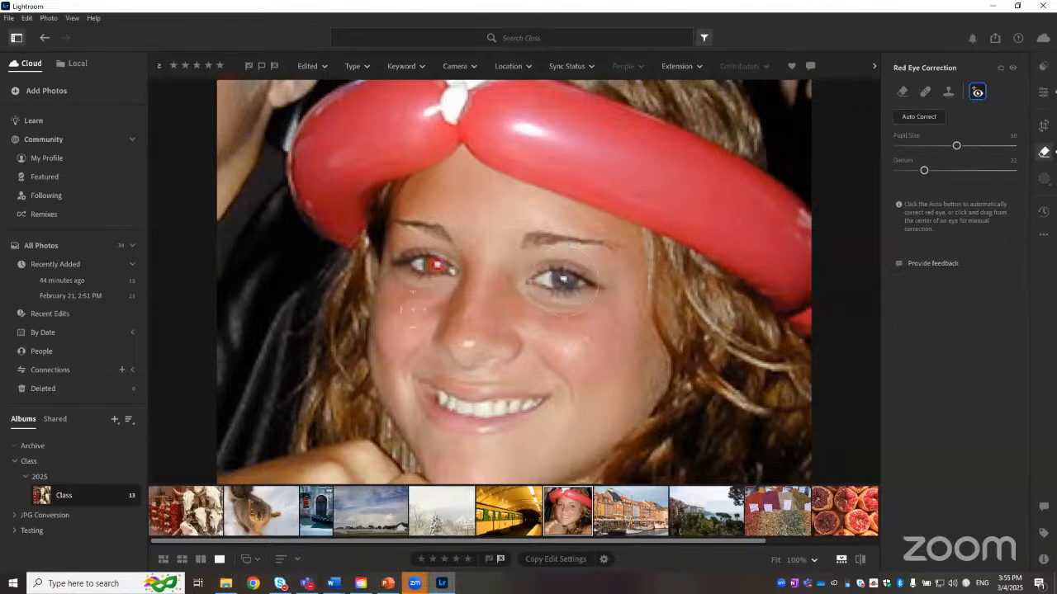
Step: Correct the red eye in the girl's right eye, widen its correction area, set Darken to 43, and fit the photo
left_click(436, 265)
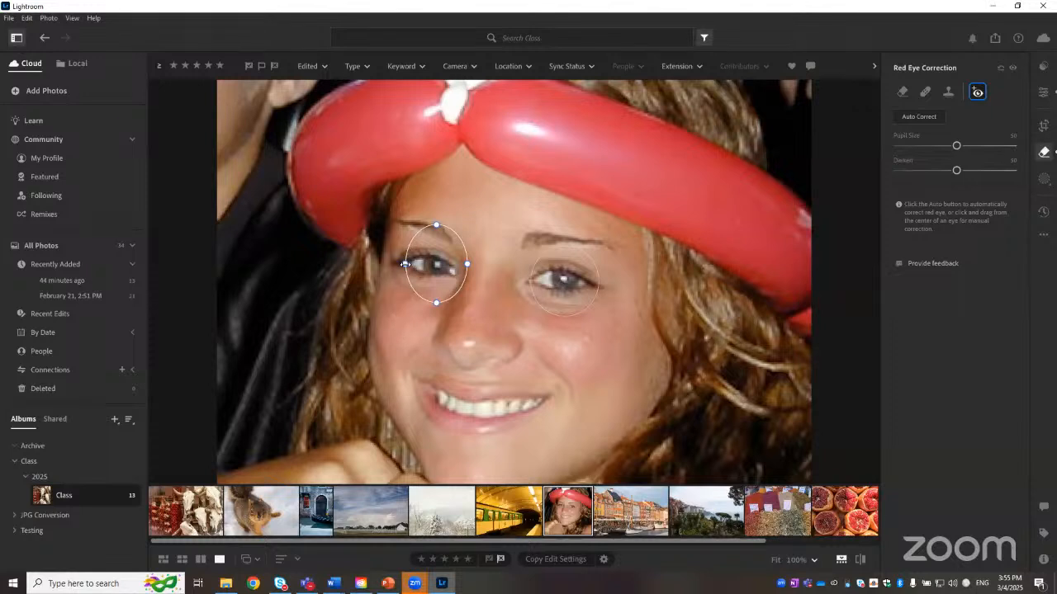
left_click_drag(404, 264, 397, 264)
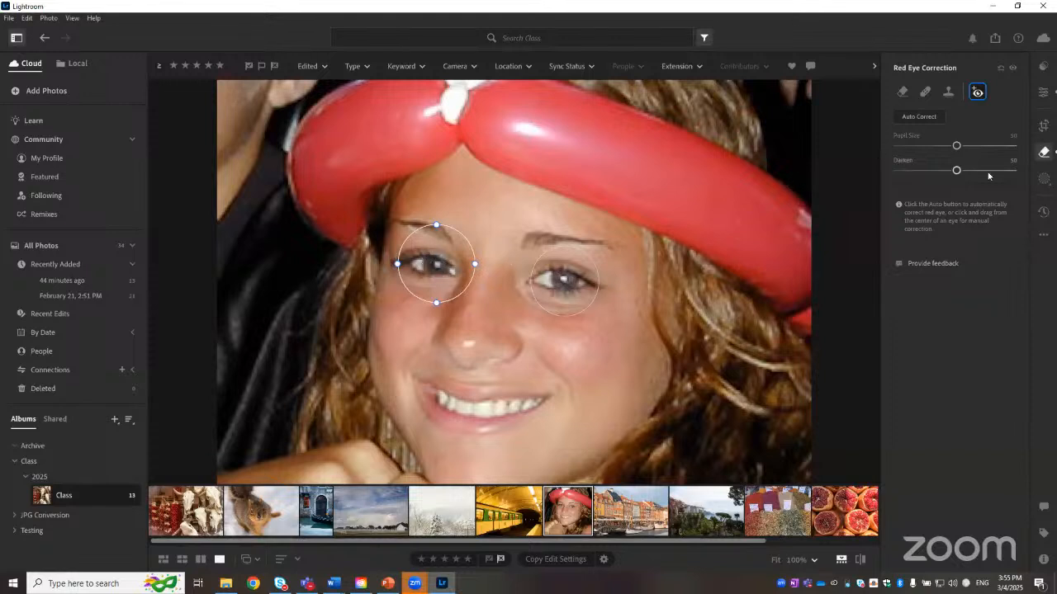
left_click_drag(956, 171, 948, 171)
left_click(776, 559)
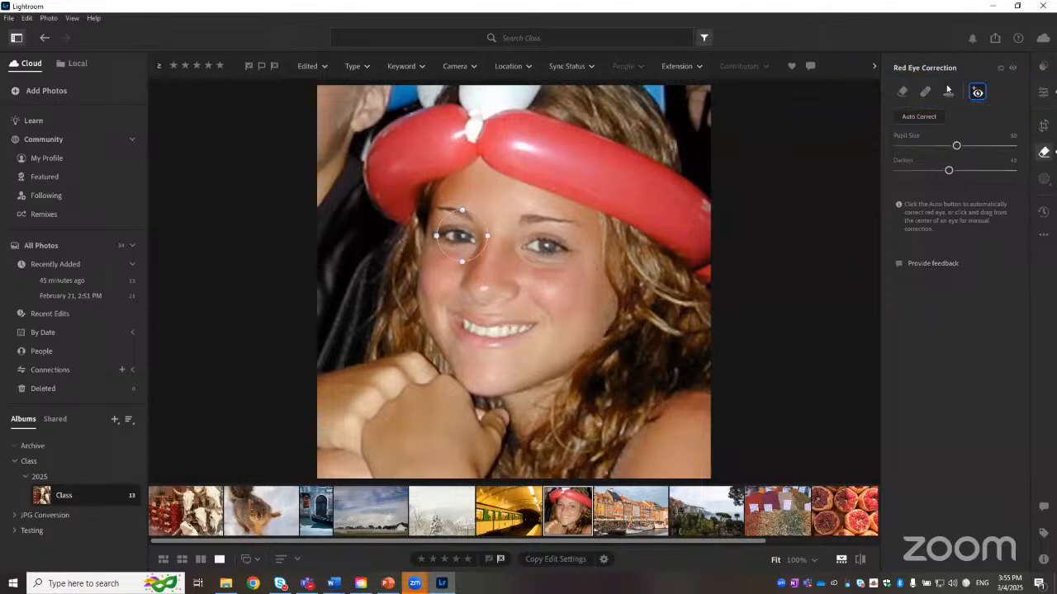
Step: Switch to the photo grid and flag the balloon-hat portrait as rejected
left_click(948, 93)
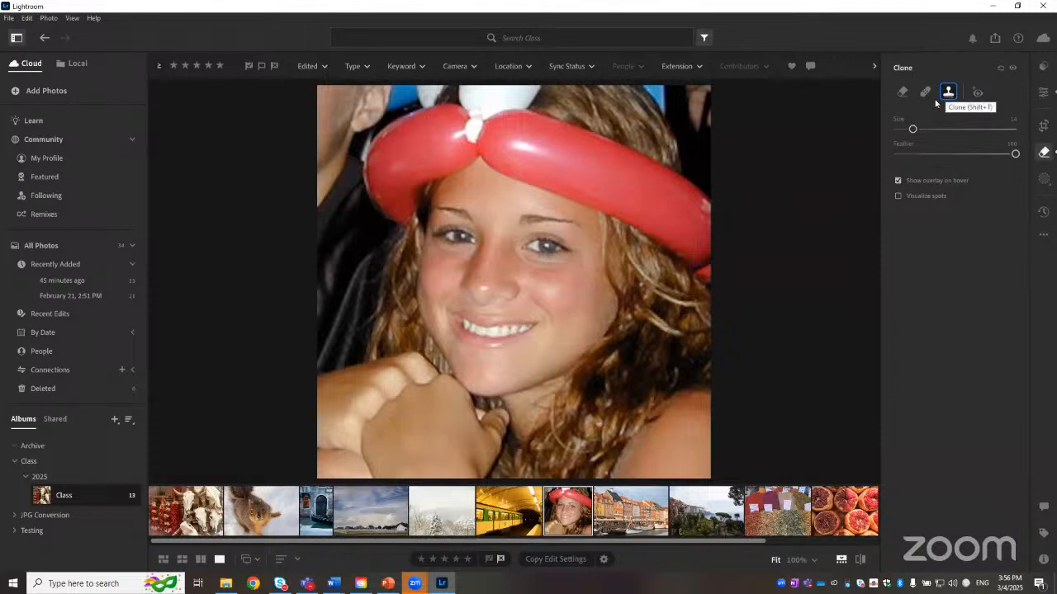
left_click(163, 560)
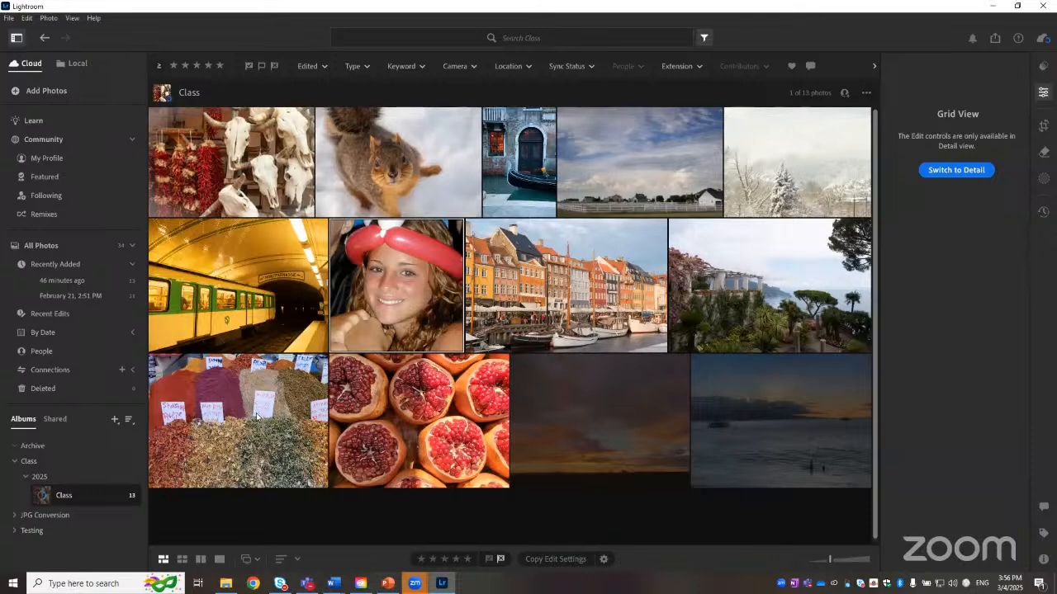
key("x")
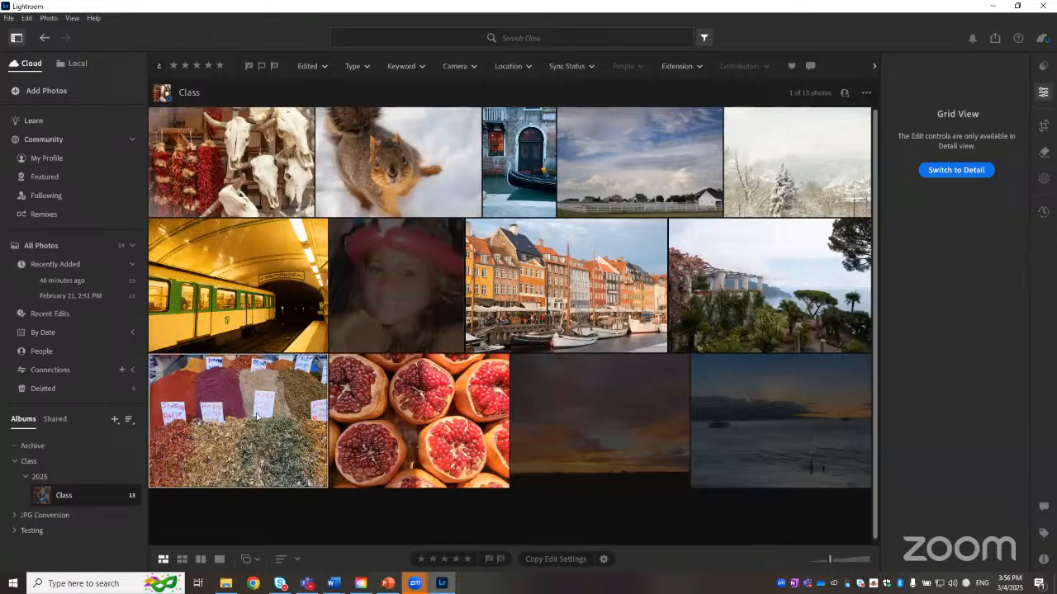
Step: Select all 13 photos in the Class album and open the Export settings
left_click(541, 296)
left_click(394, 153, "ctrl")
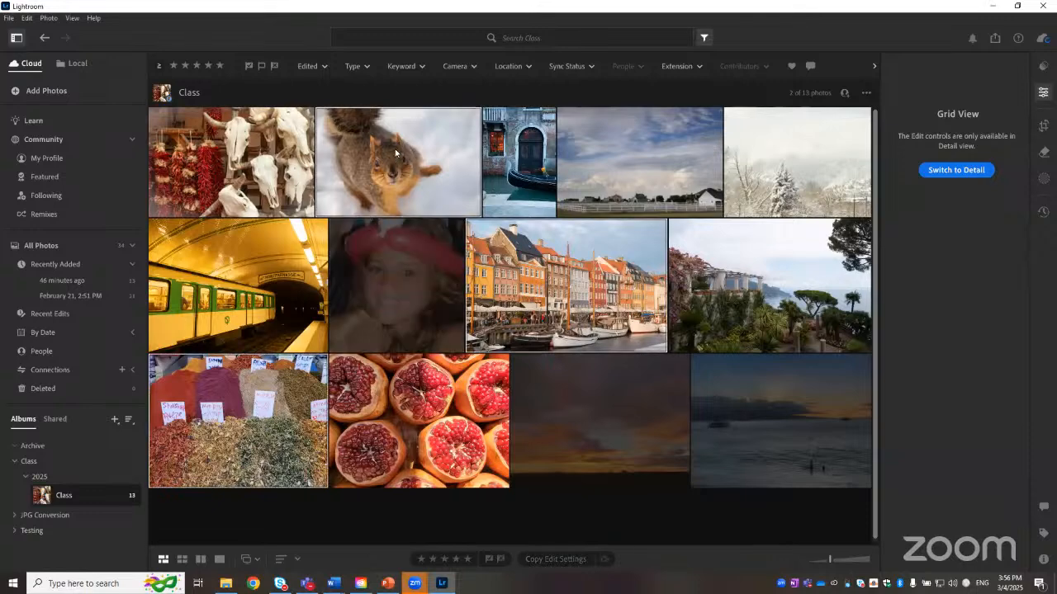
left_click(773, 253, "ctrl")
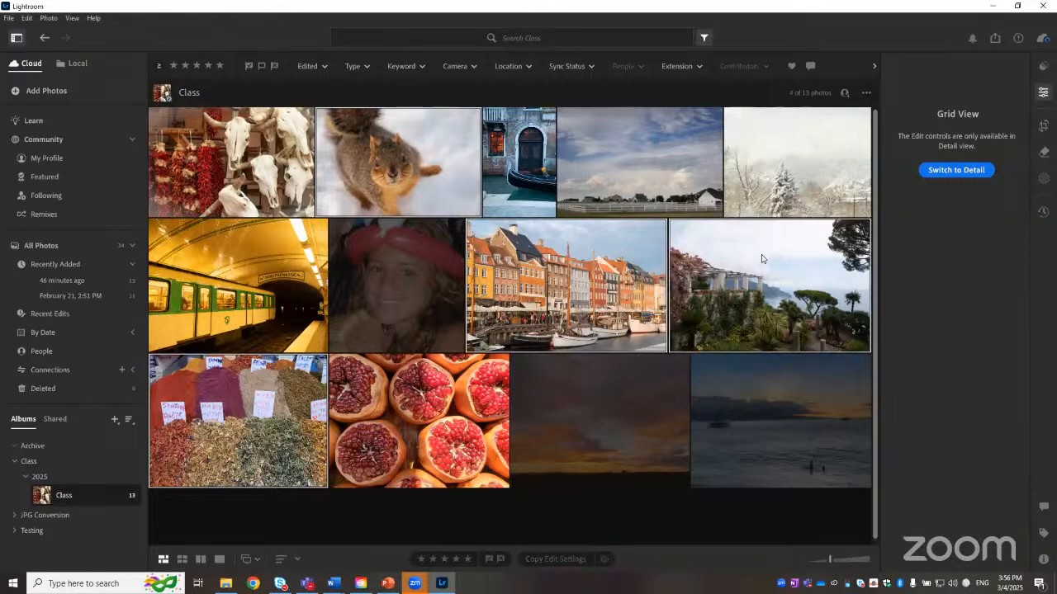
left_click(266, 175, "ctrl")
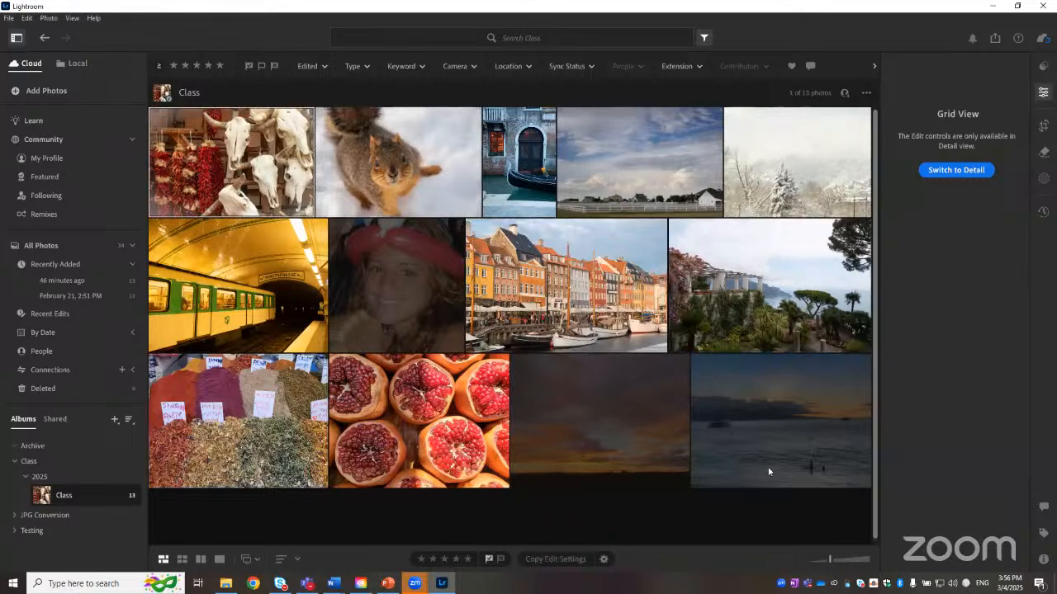
key("ctrl+a")
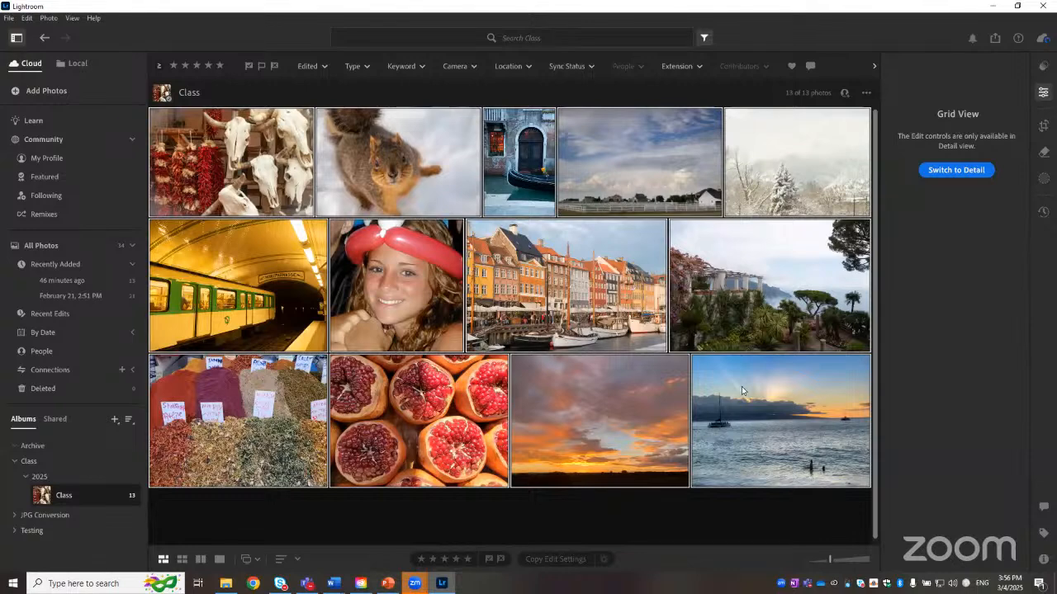
left_click(10, 19)
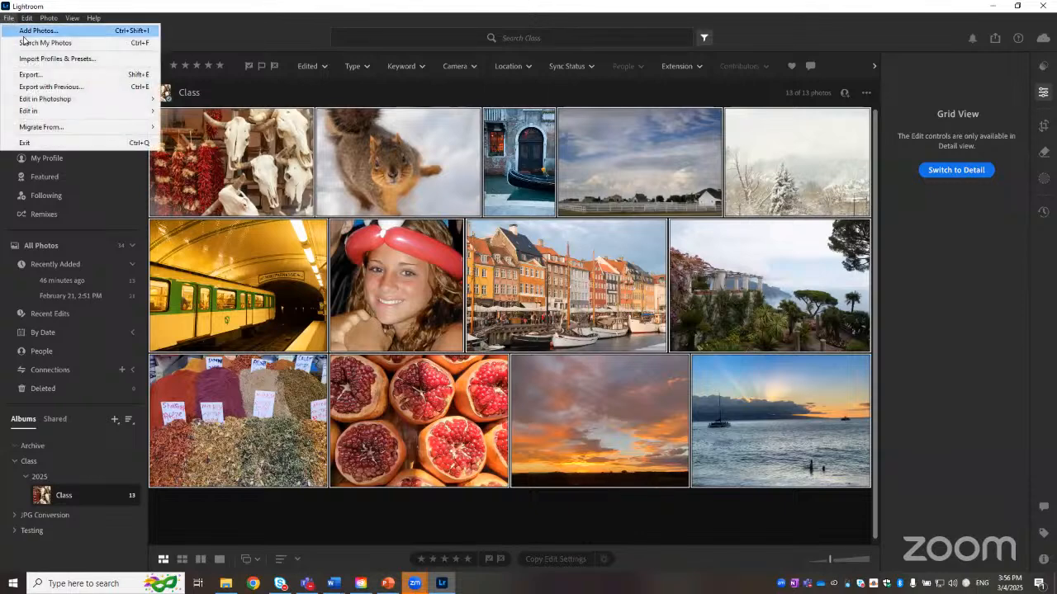
left_click(46, 76)
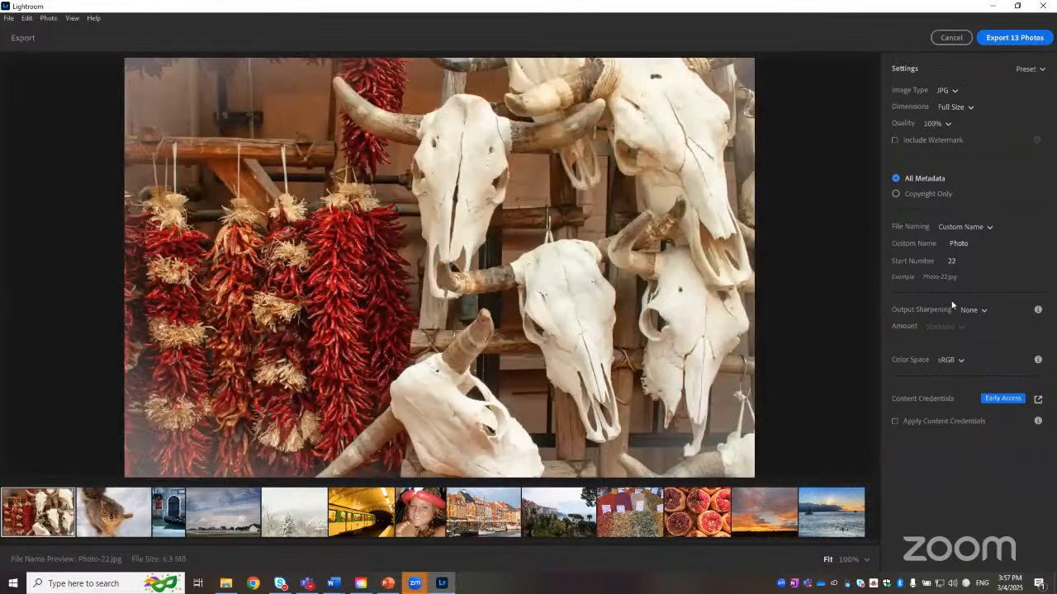
Step: Review the image type, dimensions and quality export options without changing them
left_click(951, 92)
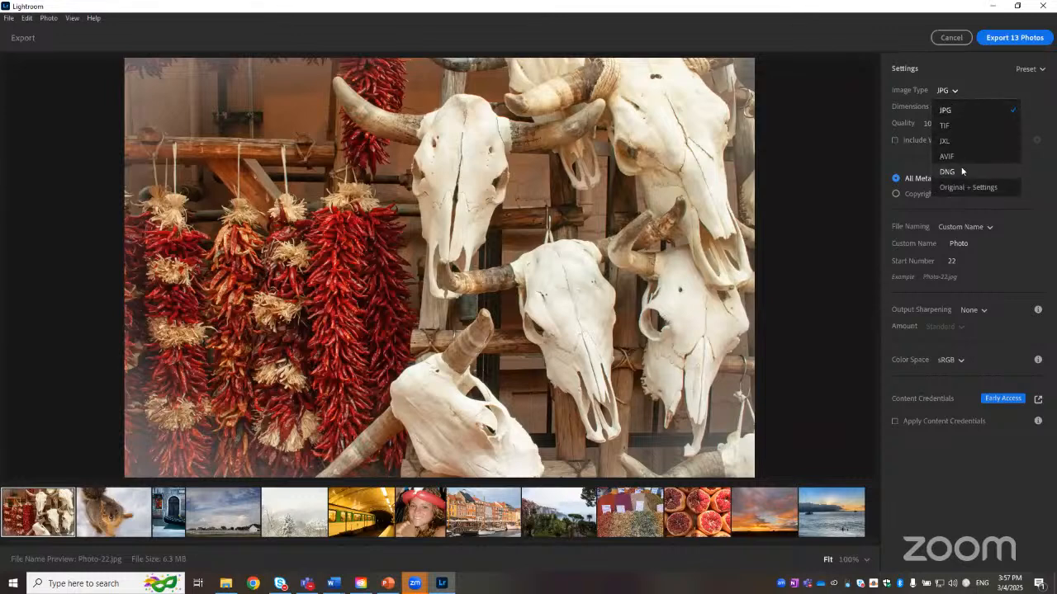
left_click(967, 117)
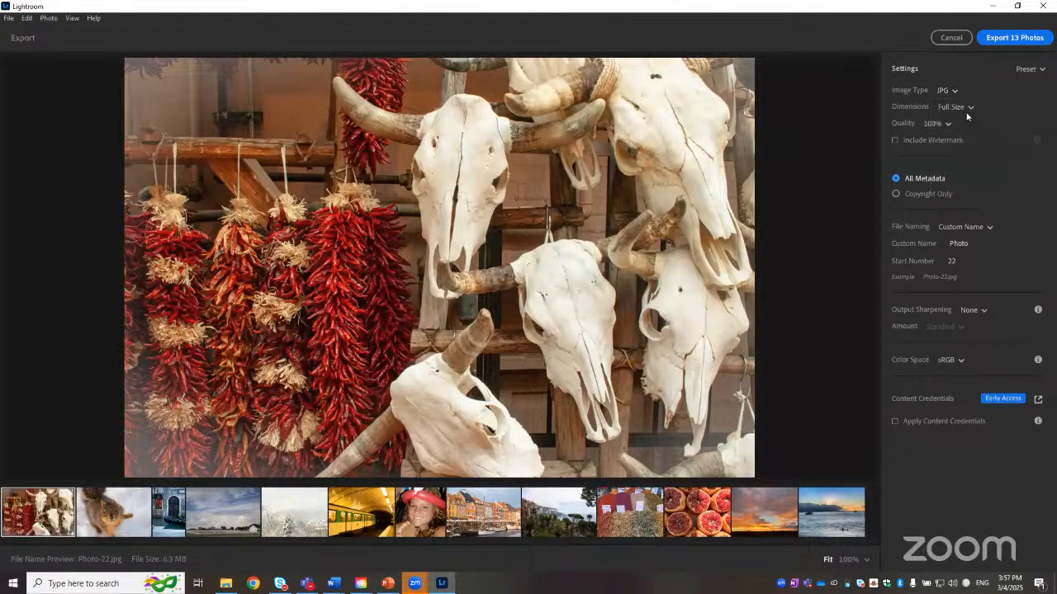
left_click(956, 107)
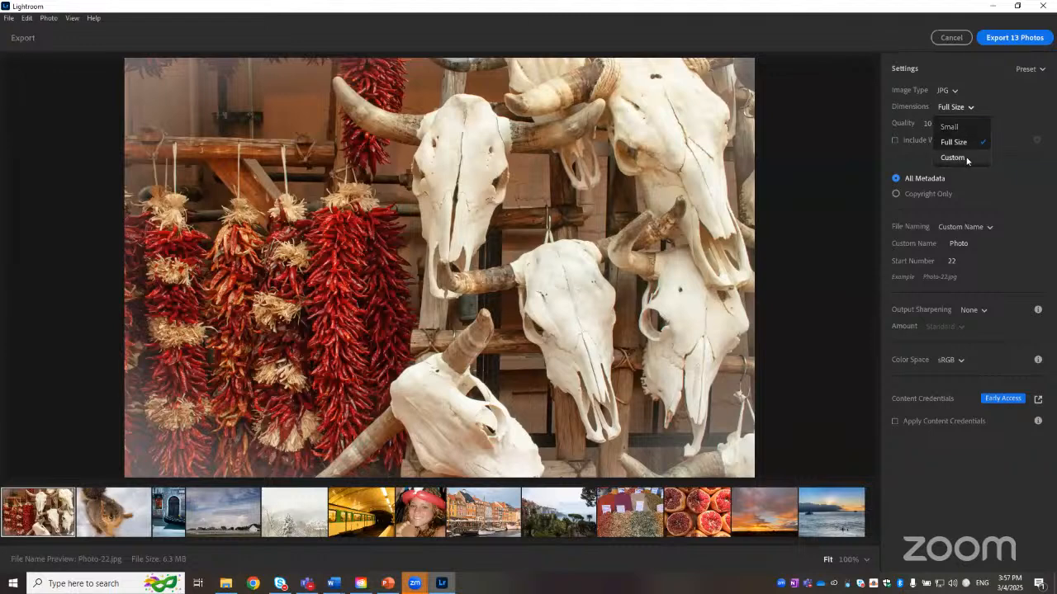
left_click(989, 86)
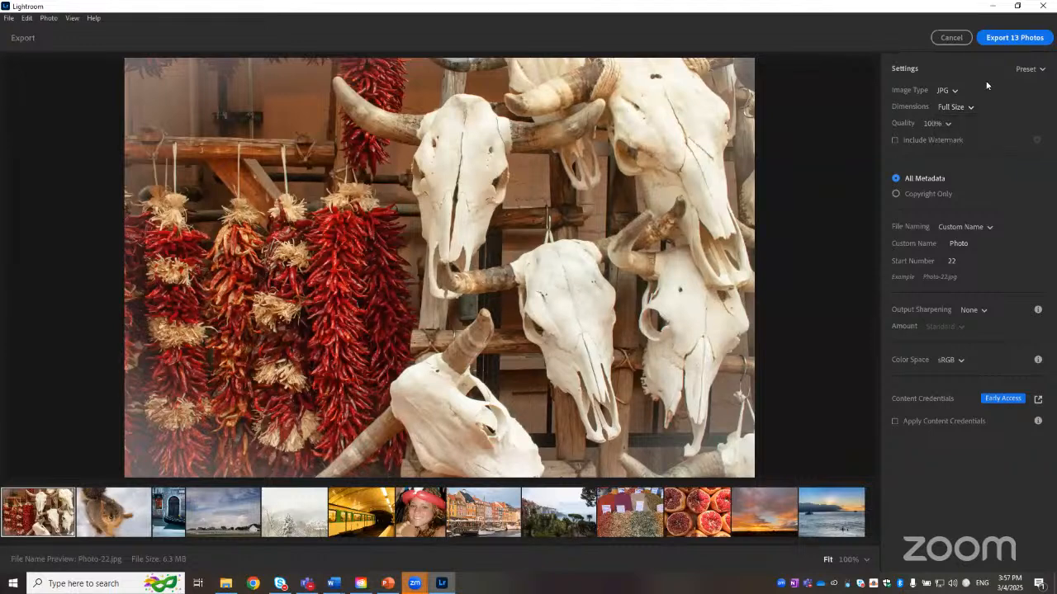
left_click(946, 124)
left_click(946, 145)
Step: Try adding a watermark with the Stencil font, check the Graphic options, then turn the watermark off
left_click(894, 142)
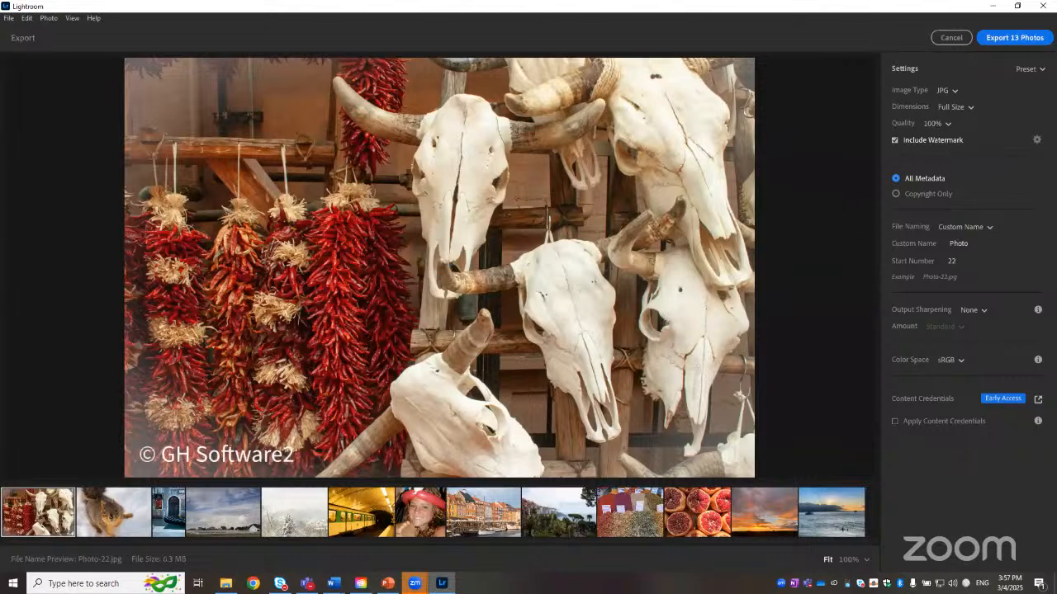
left_click(1037, 141)
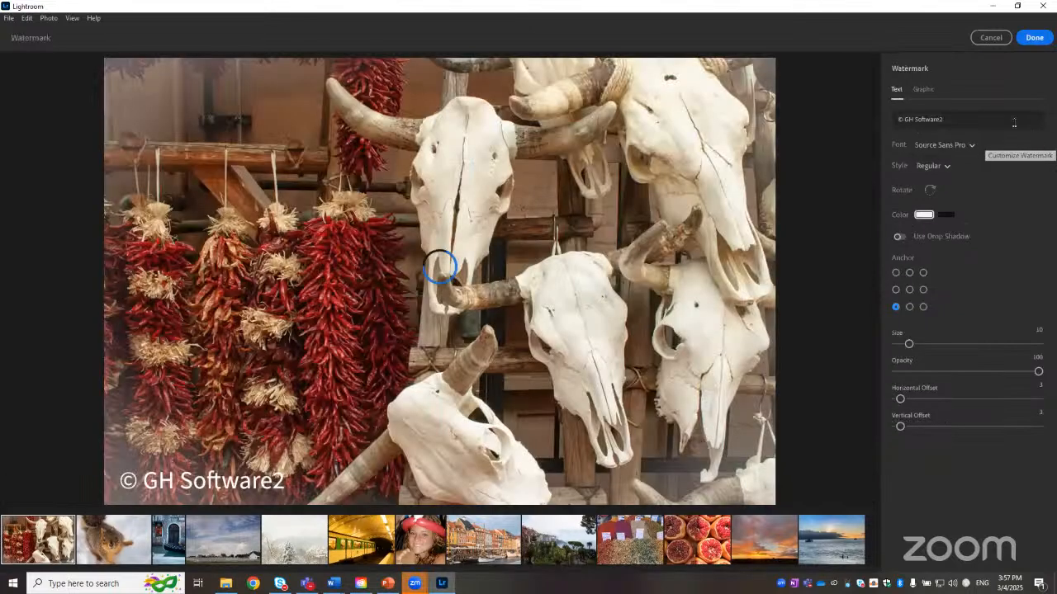
left_click(963, 146)
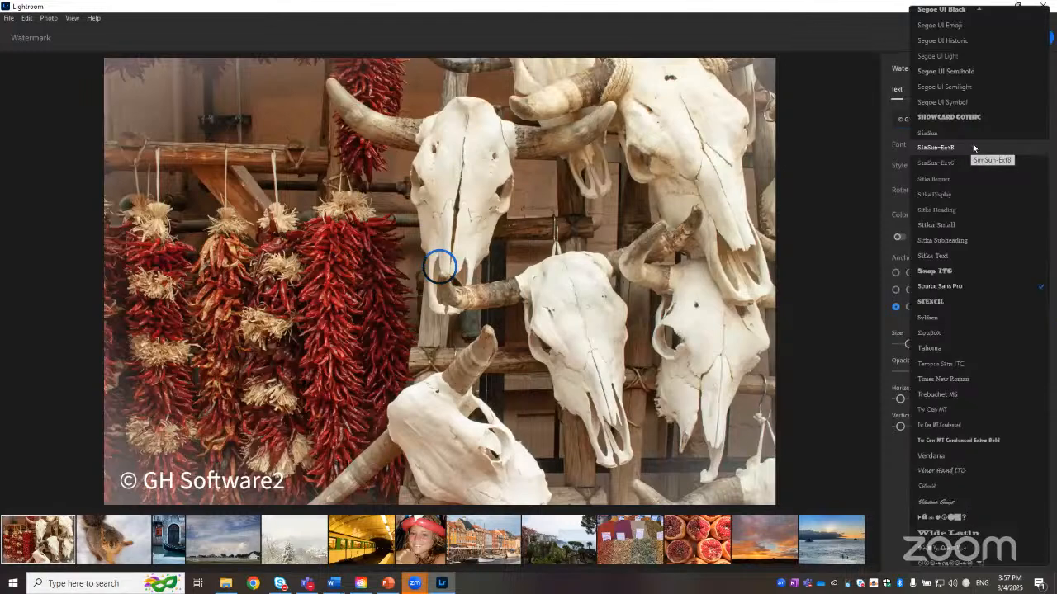
left_click(944, 303)
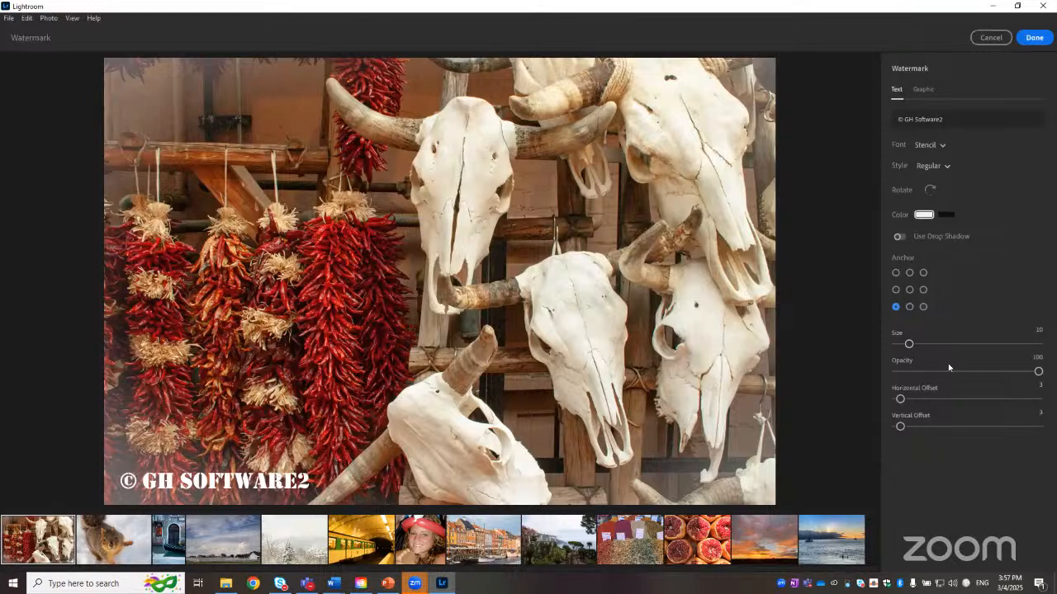
left_click(925, 89)
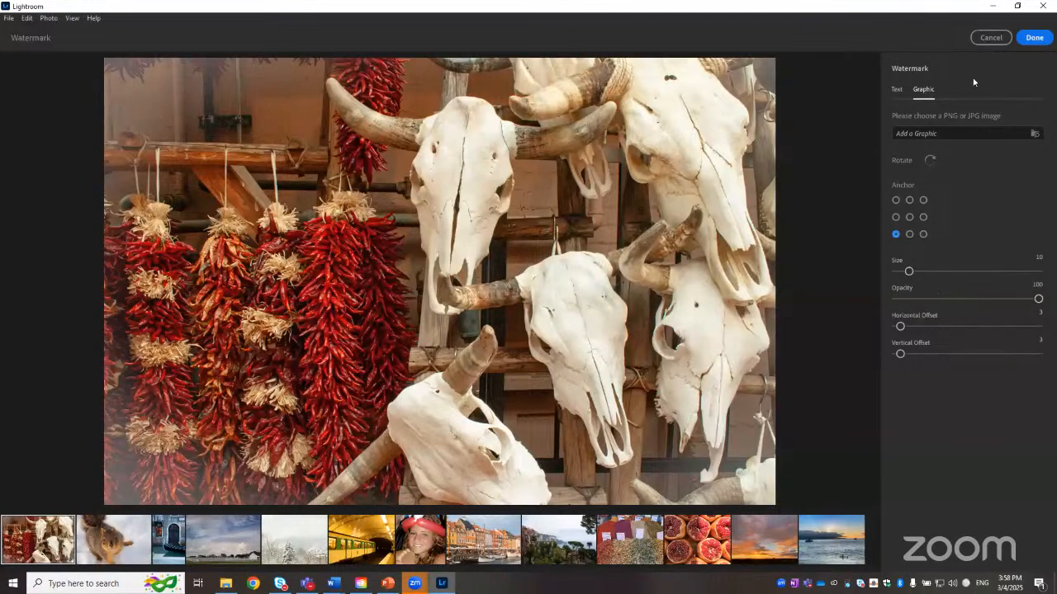
left_click(989, 39)
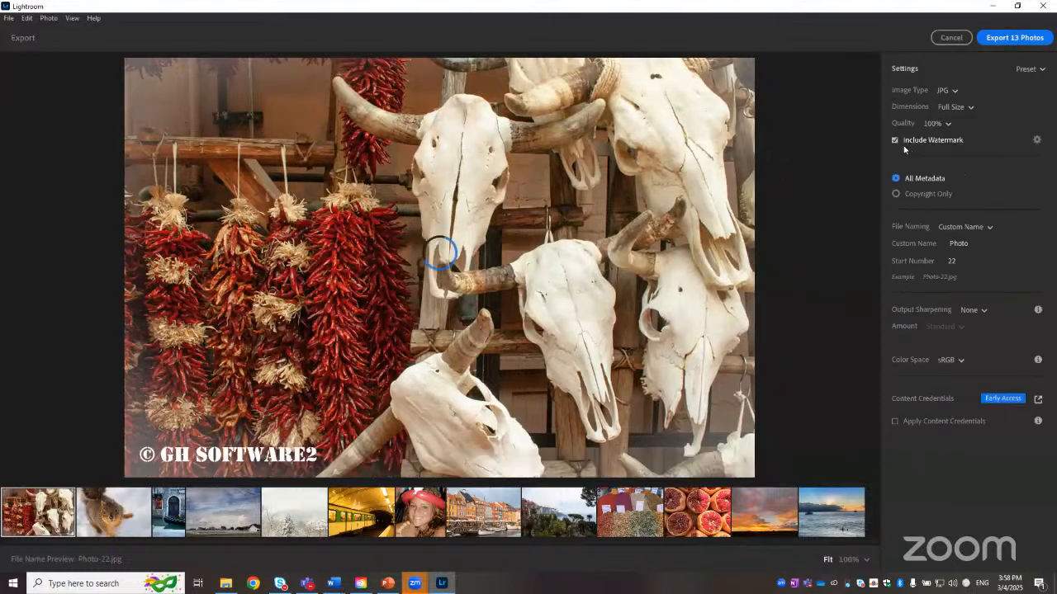
left_click(894, 141)
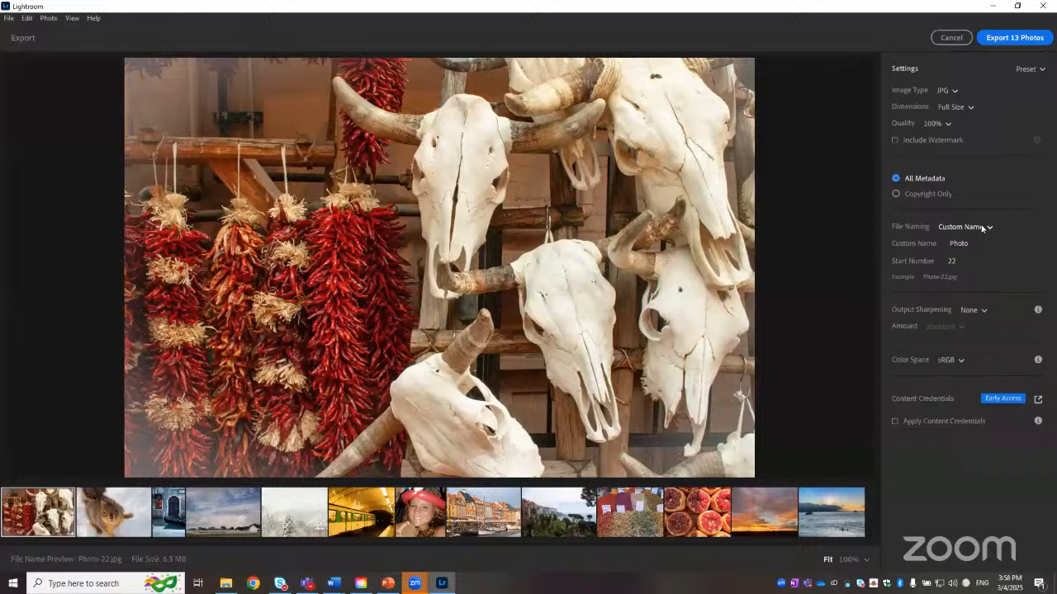
Step: Set export file naming to Custom Name with the name Class and start number 1
left_click(982, 227)
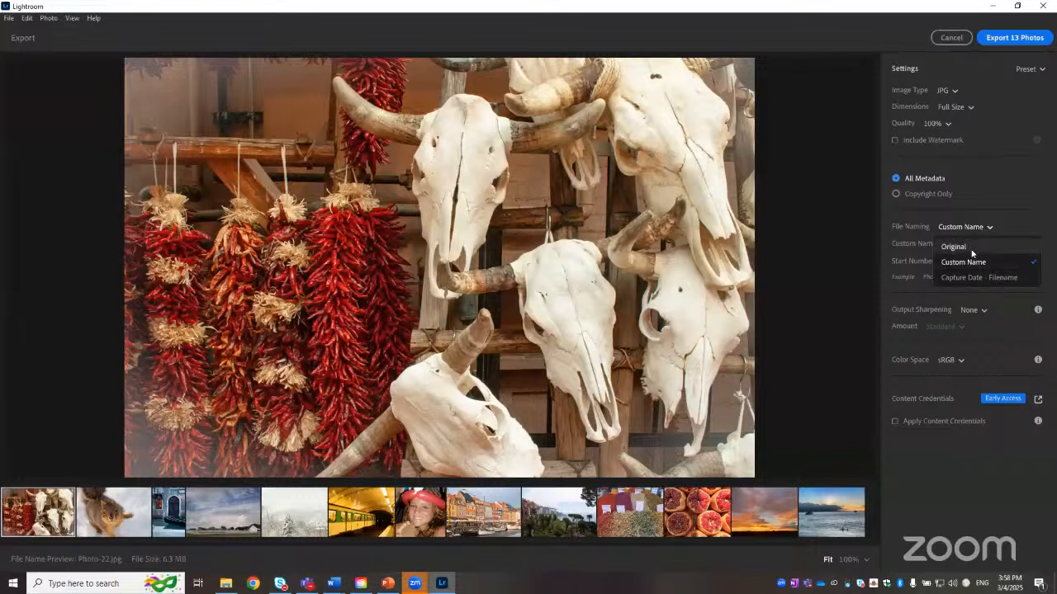
left_click(958, 247)
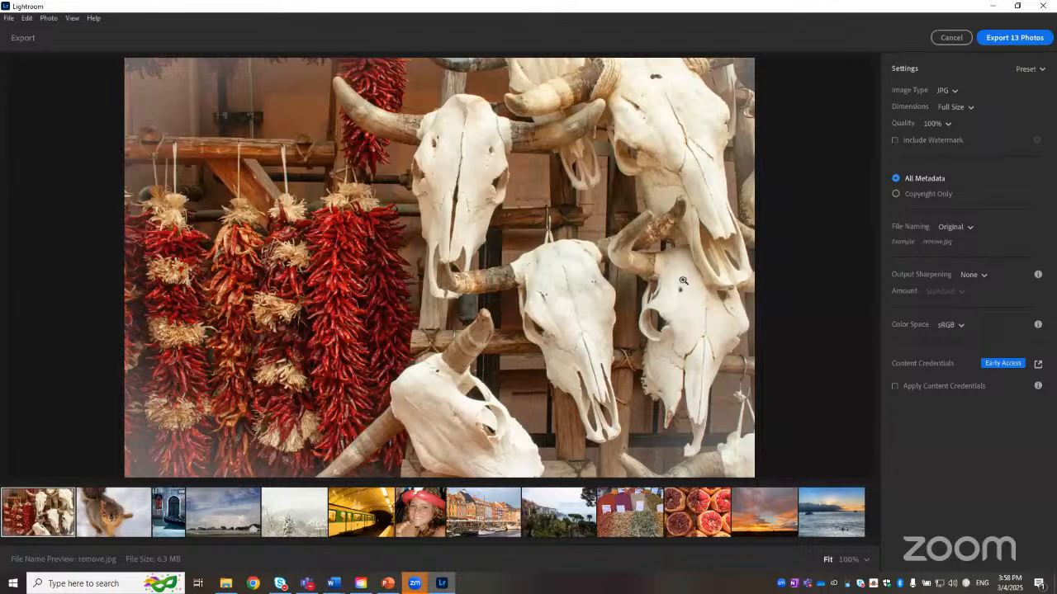
left_click(953, 227)
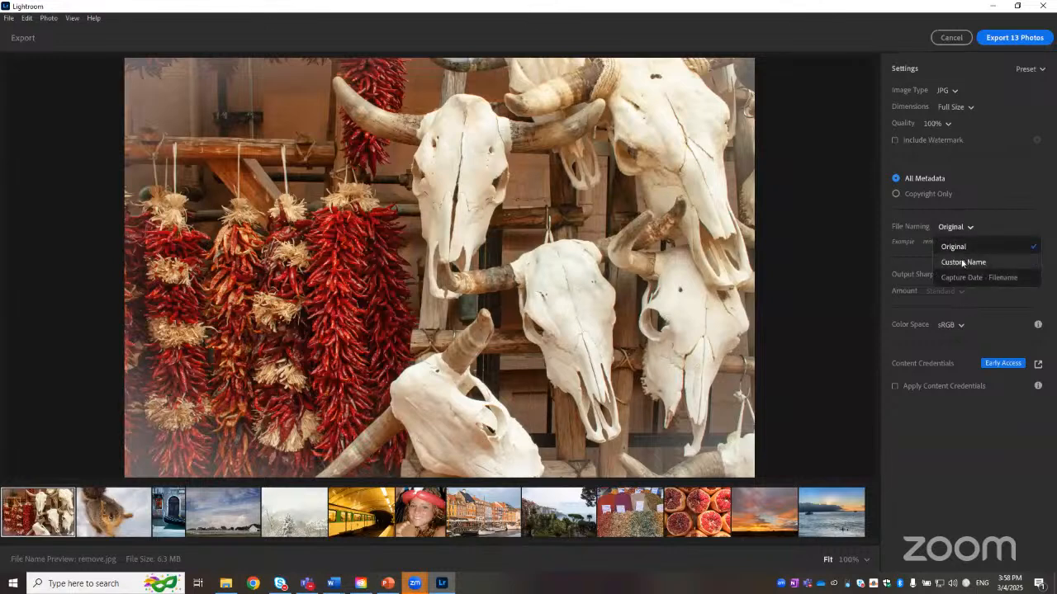
left_click(962, 261)
left_click(959, 242)
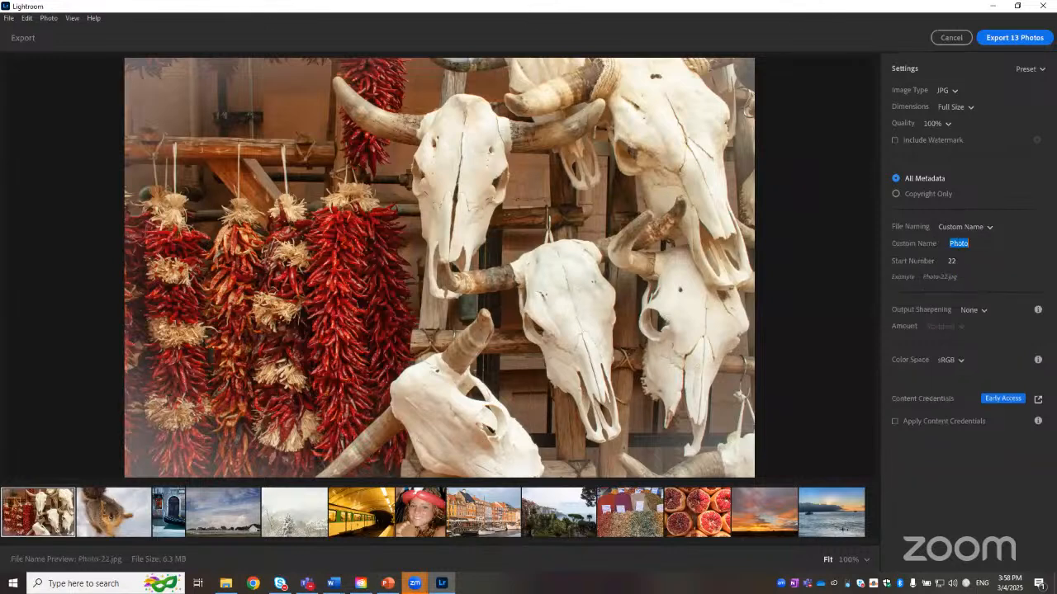
type("Class")
left_click(952, 260)
Step: Preview several photos' export file names and review the Color Space choices without changing them
left_click(104, 510)
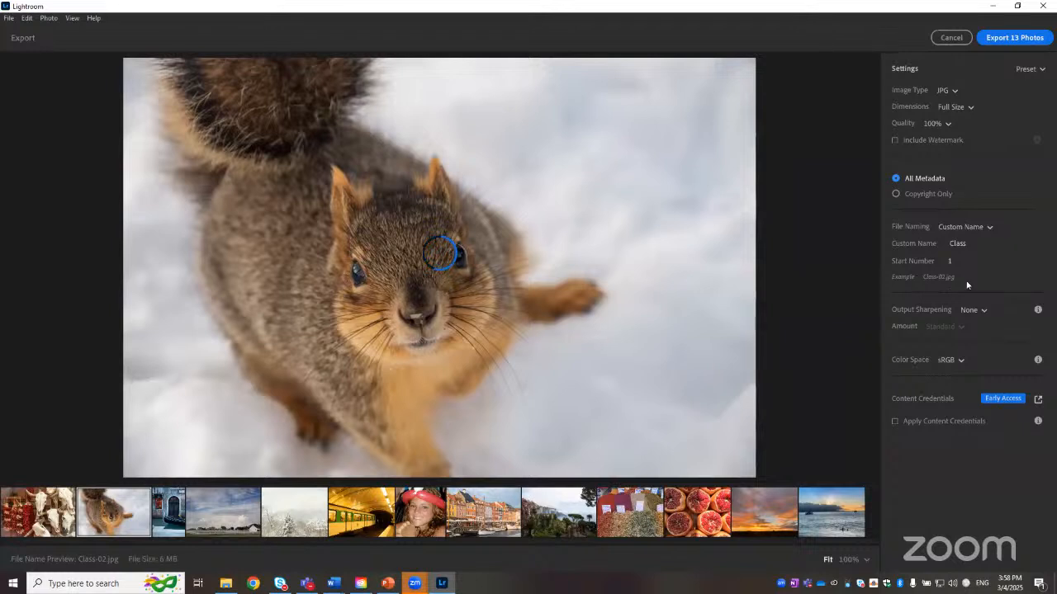
left_click(159, 510)
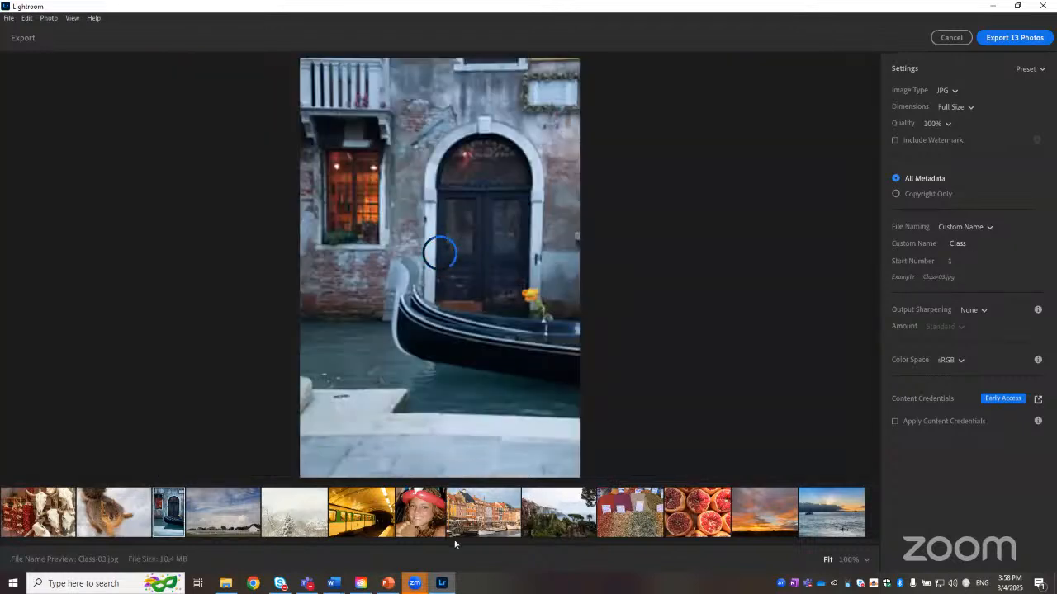
key("Right")
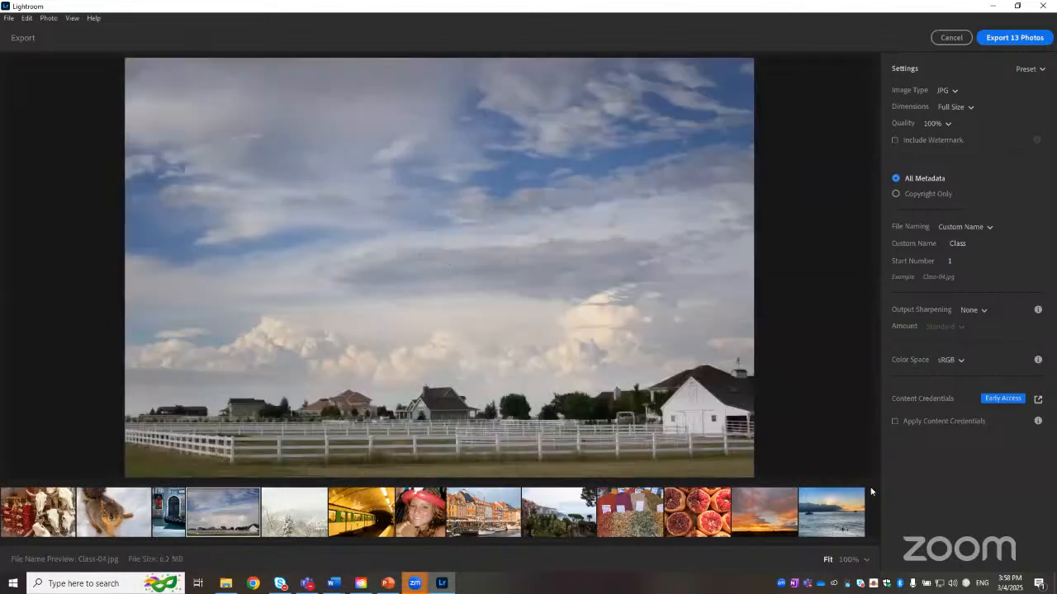
left_click(957, 360)
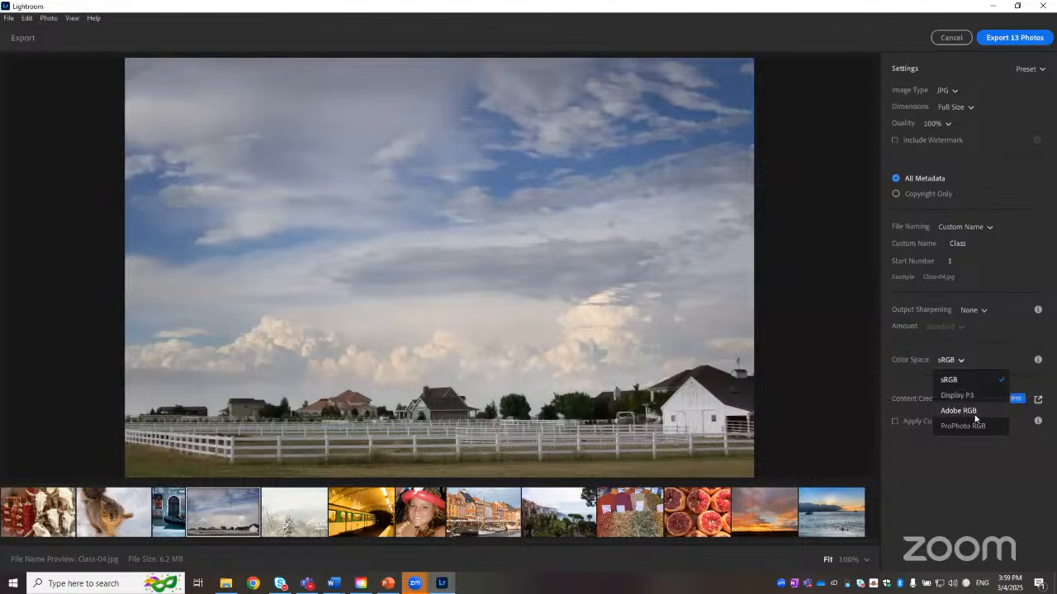
left_click(947, 503)
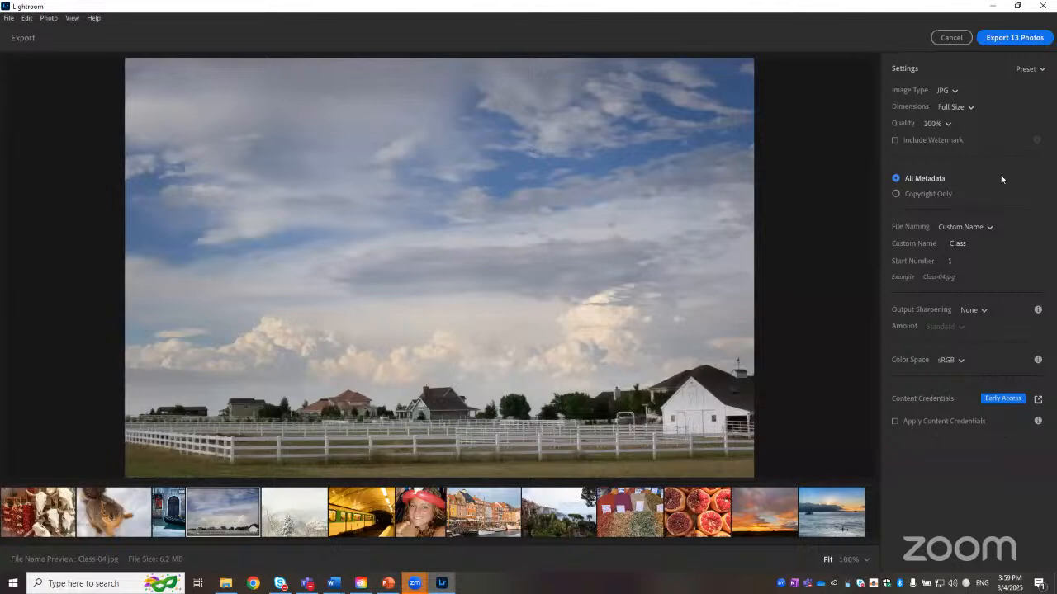
Step: Export the 13 photos into a new folder named Final Products inside Desktop > Class > Lightroom
left_click(1009, 38)
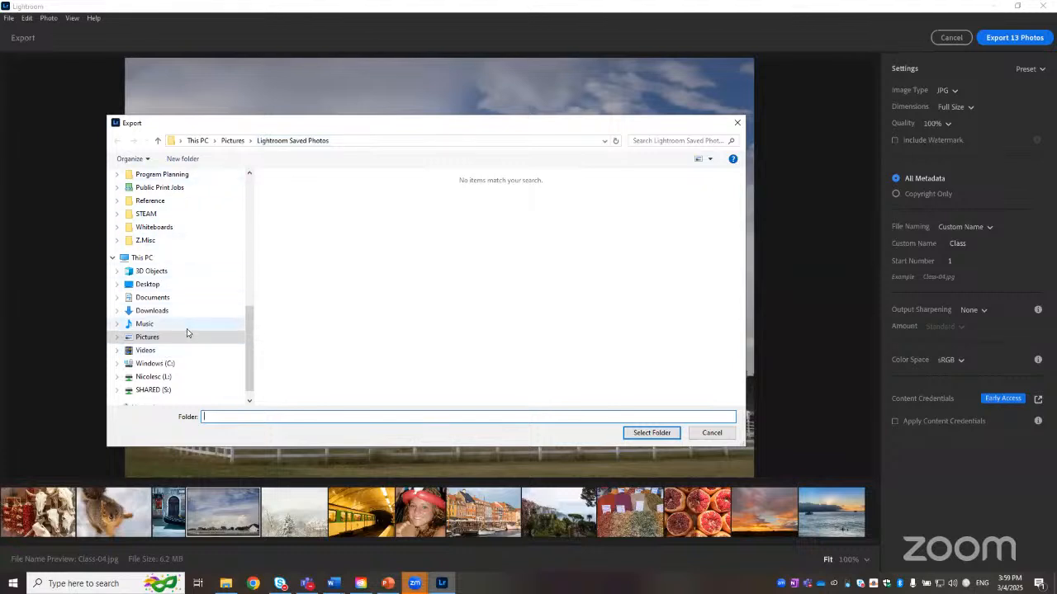
left_click(174, 286)
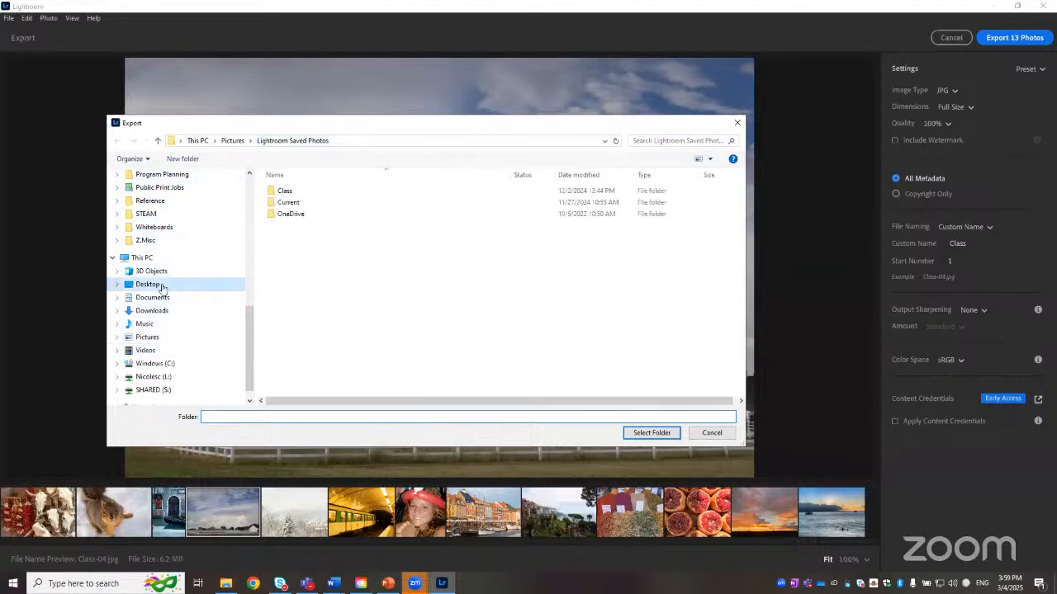
double_click(288, 191)
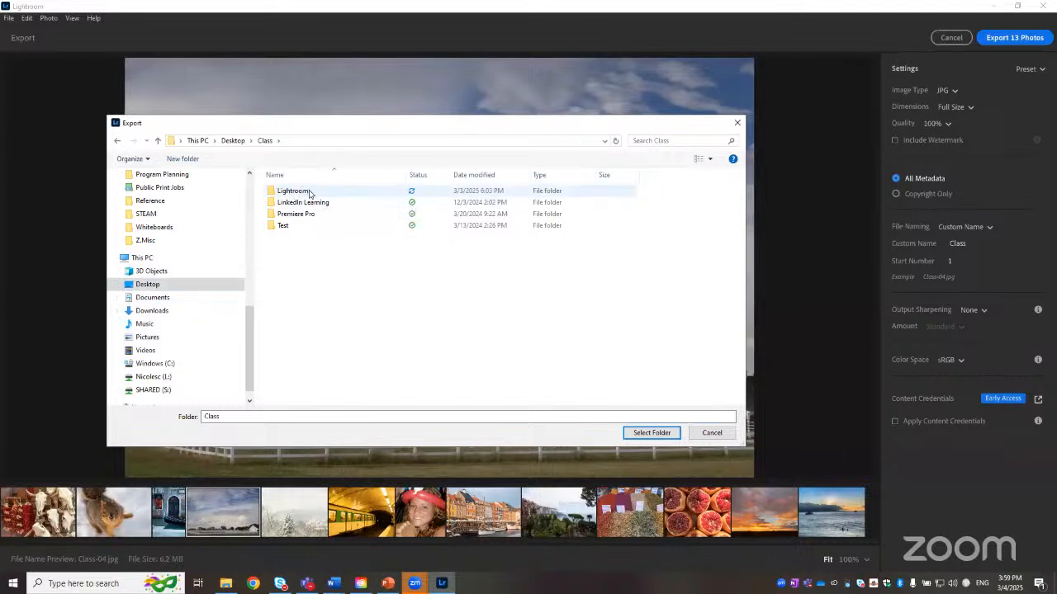
double_click(302, 190)
right_click(349, 231)
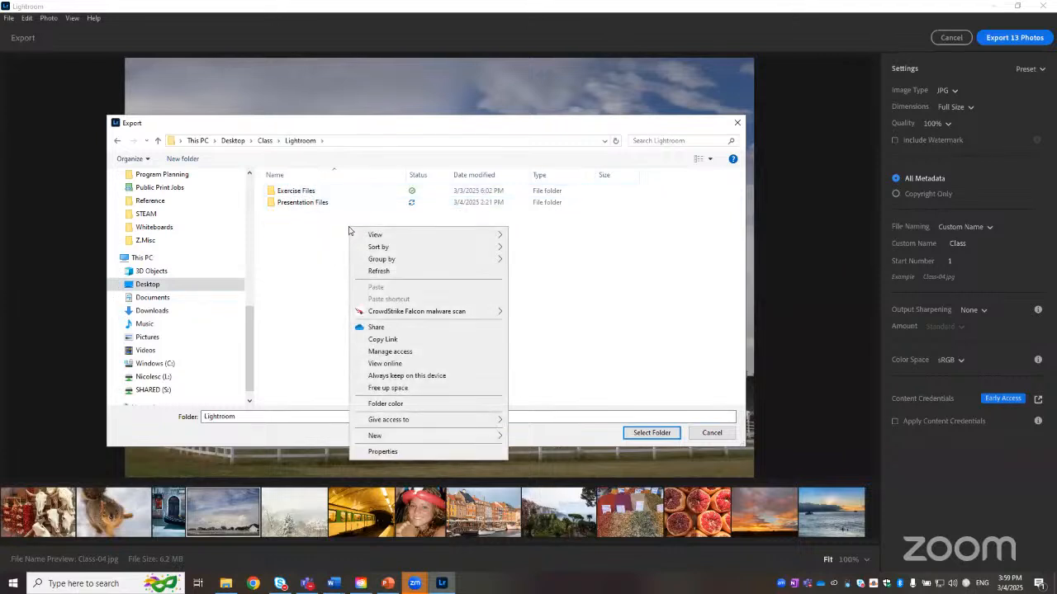
mouse_move(381, 436)
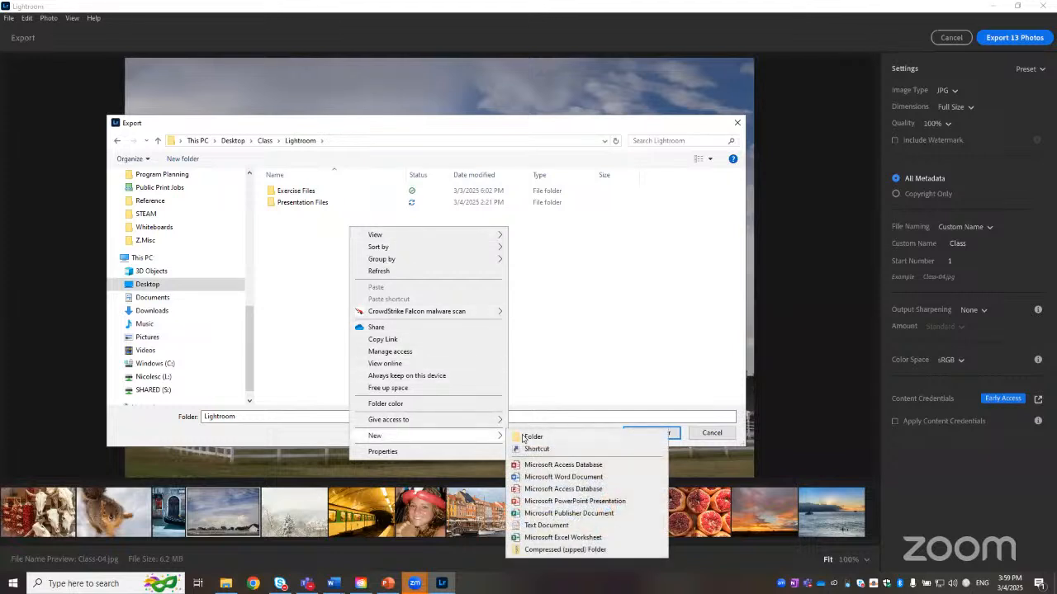
left_click(528, 435)
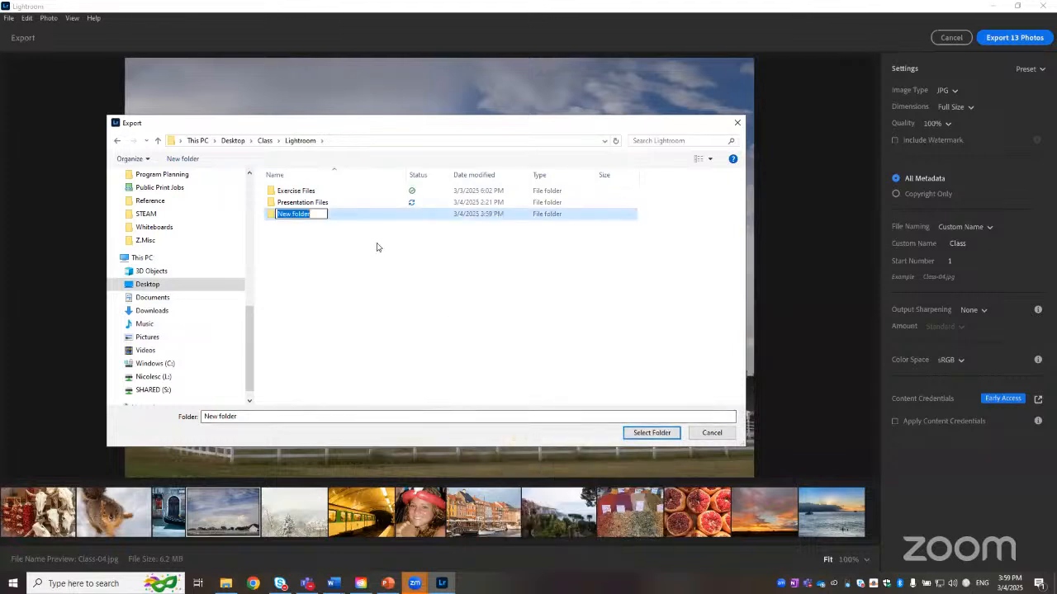
type("Final Prod")
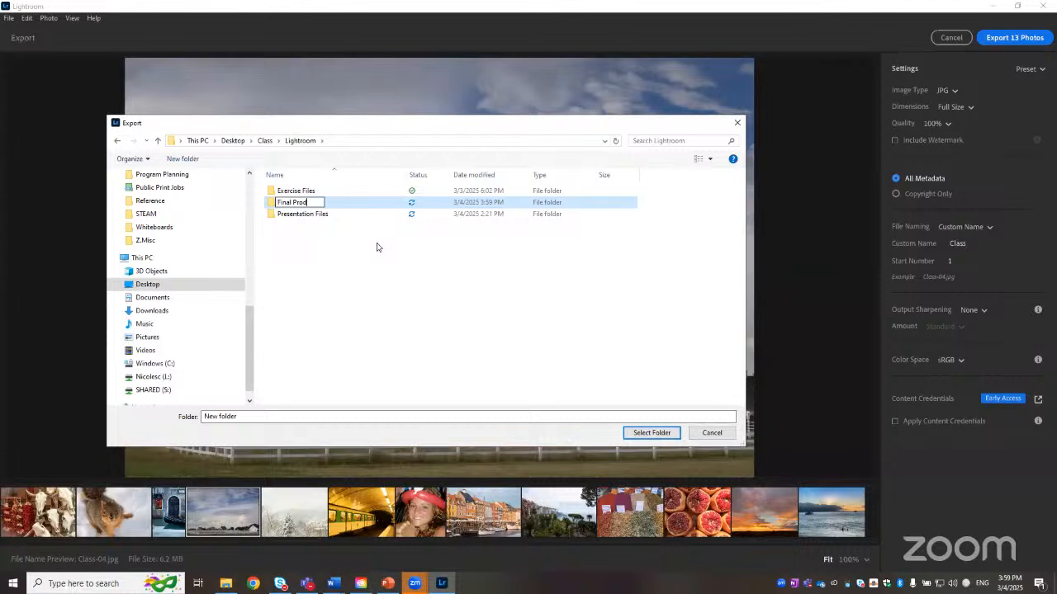
type("ucts")
left_click(325, 207)
left_click(651, 433)
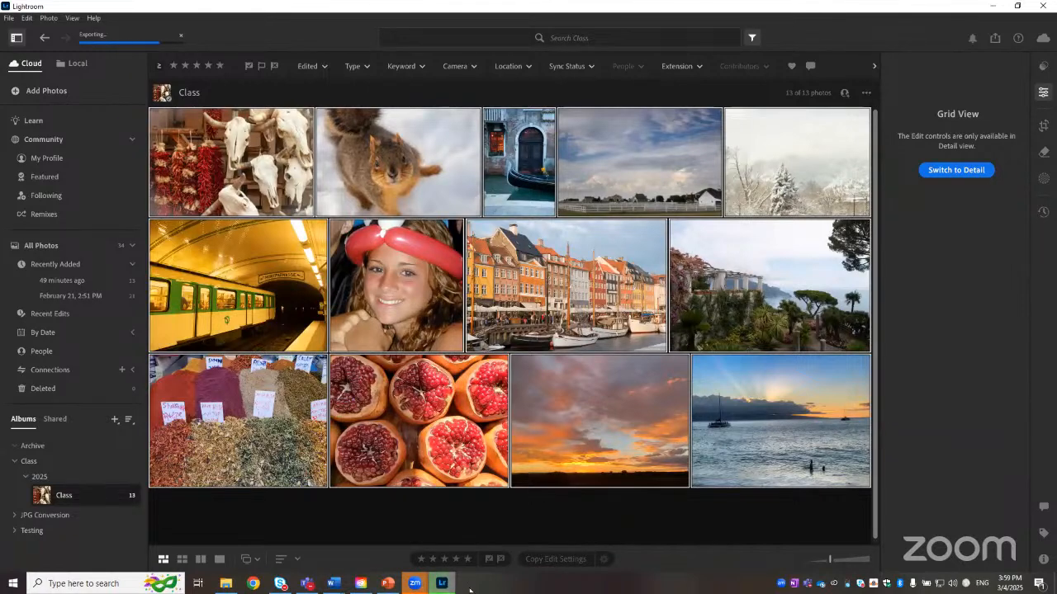
Step: Switch to File Explorer and open the Final Products folder to check the exported photos
left_click(225, 583)
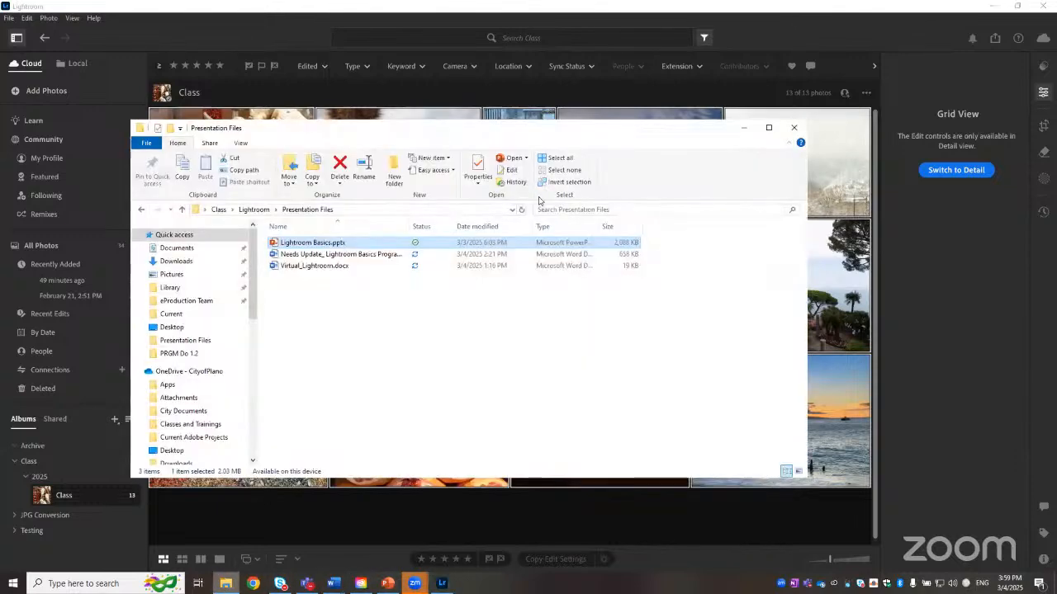
left_click(255, 210)
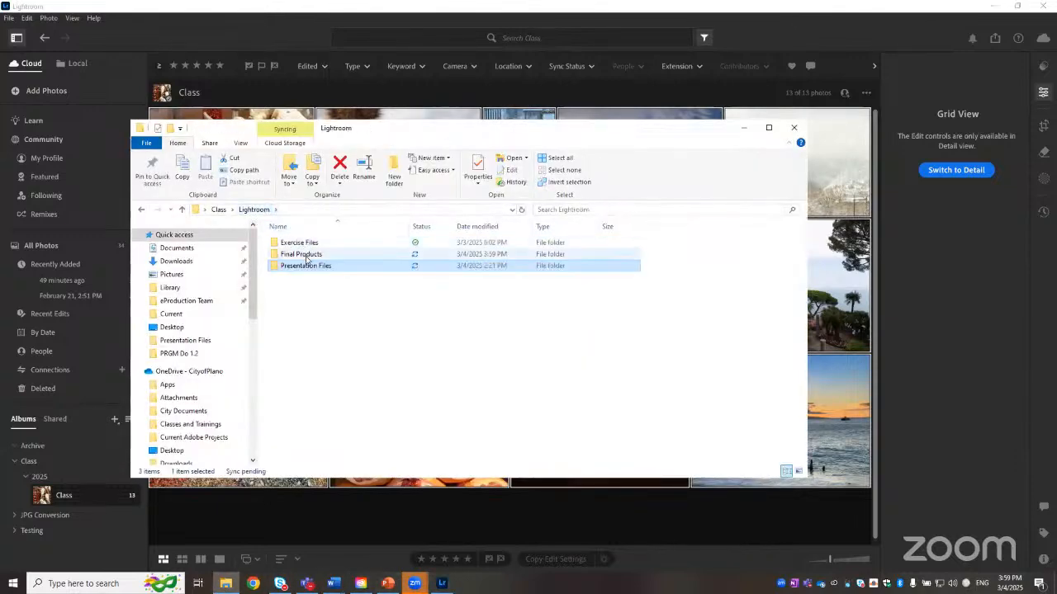
double_click(305, 255)
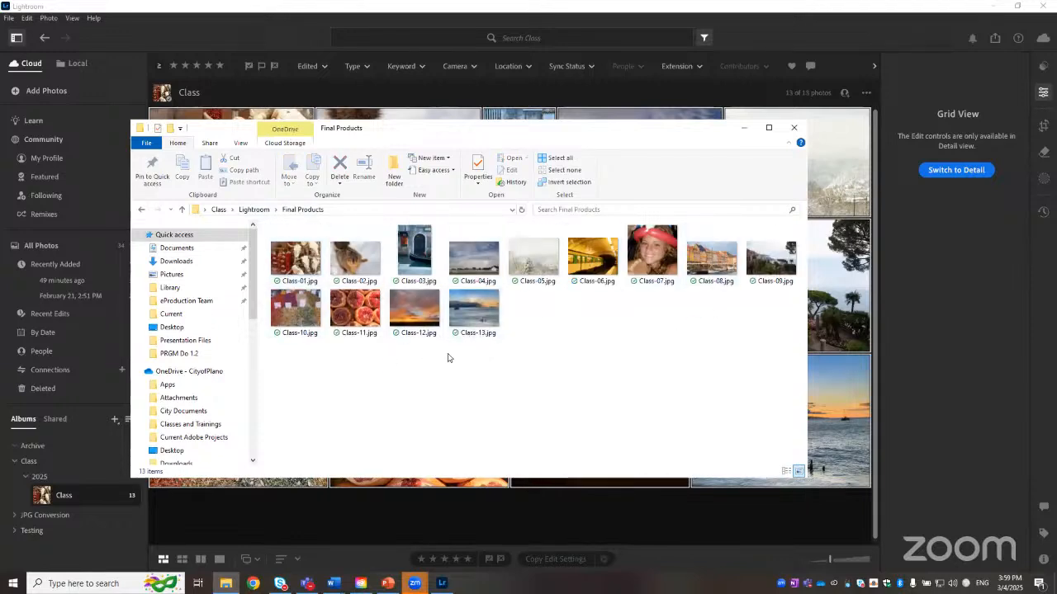
left_click(743, 128)
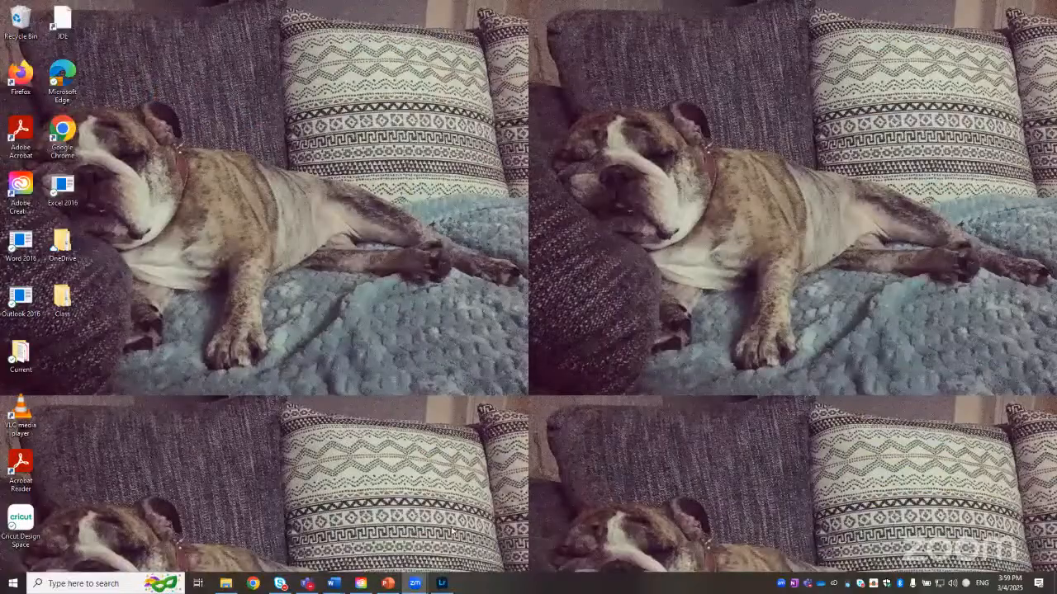
Step: Switch to PowerPoint, start the Lightroom Basics slide show from the beginning and advance through the slides
left_click(387, 583)
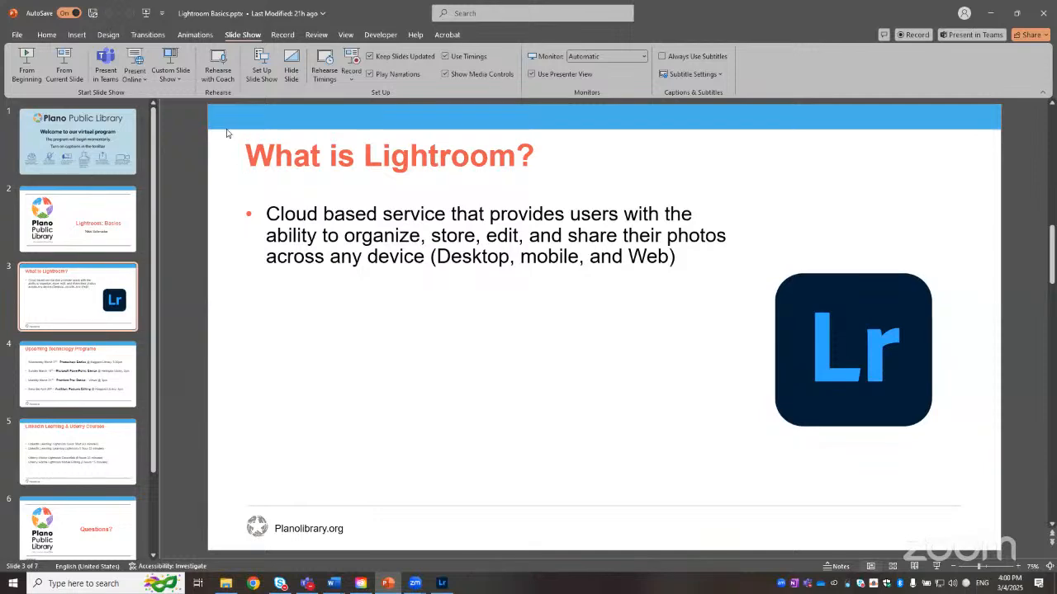
left_click(151, 14)
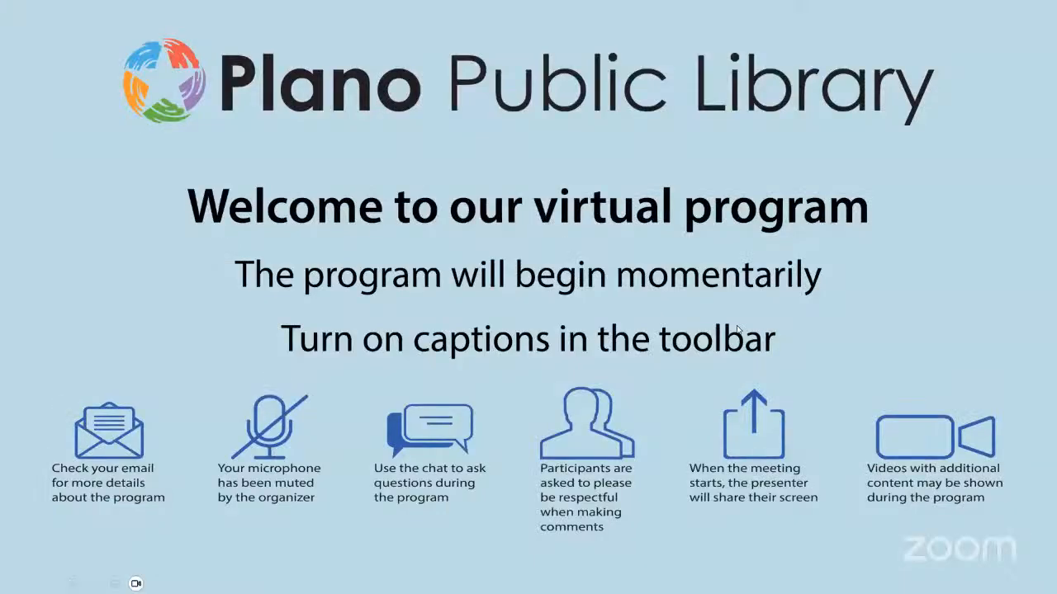
left_click(738, 329)
left_click(737, 330)
left_click(737, 330)
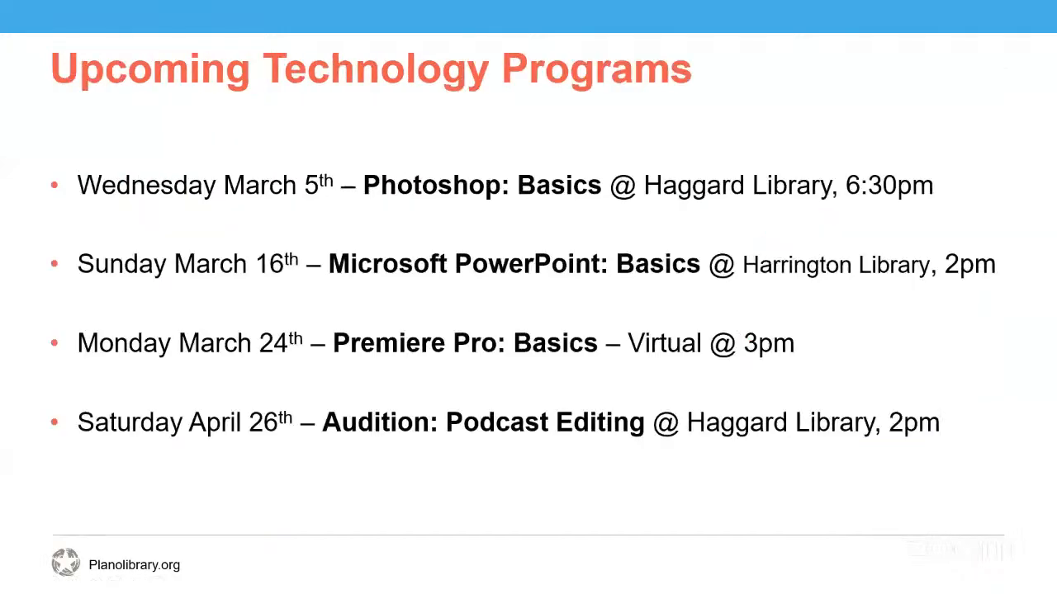